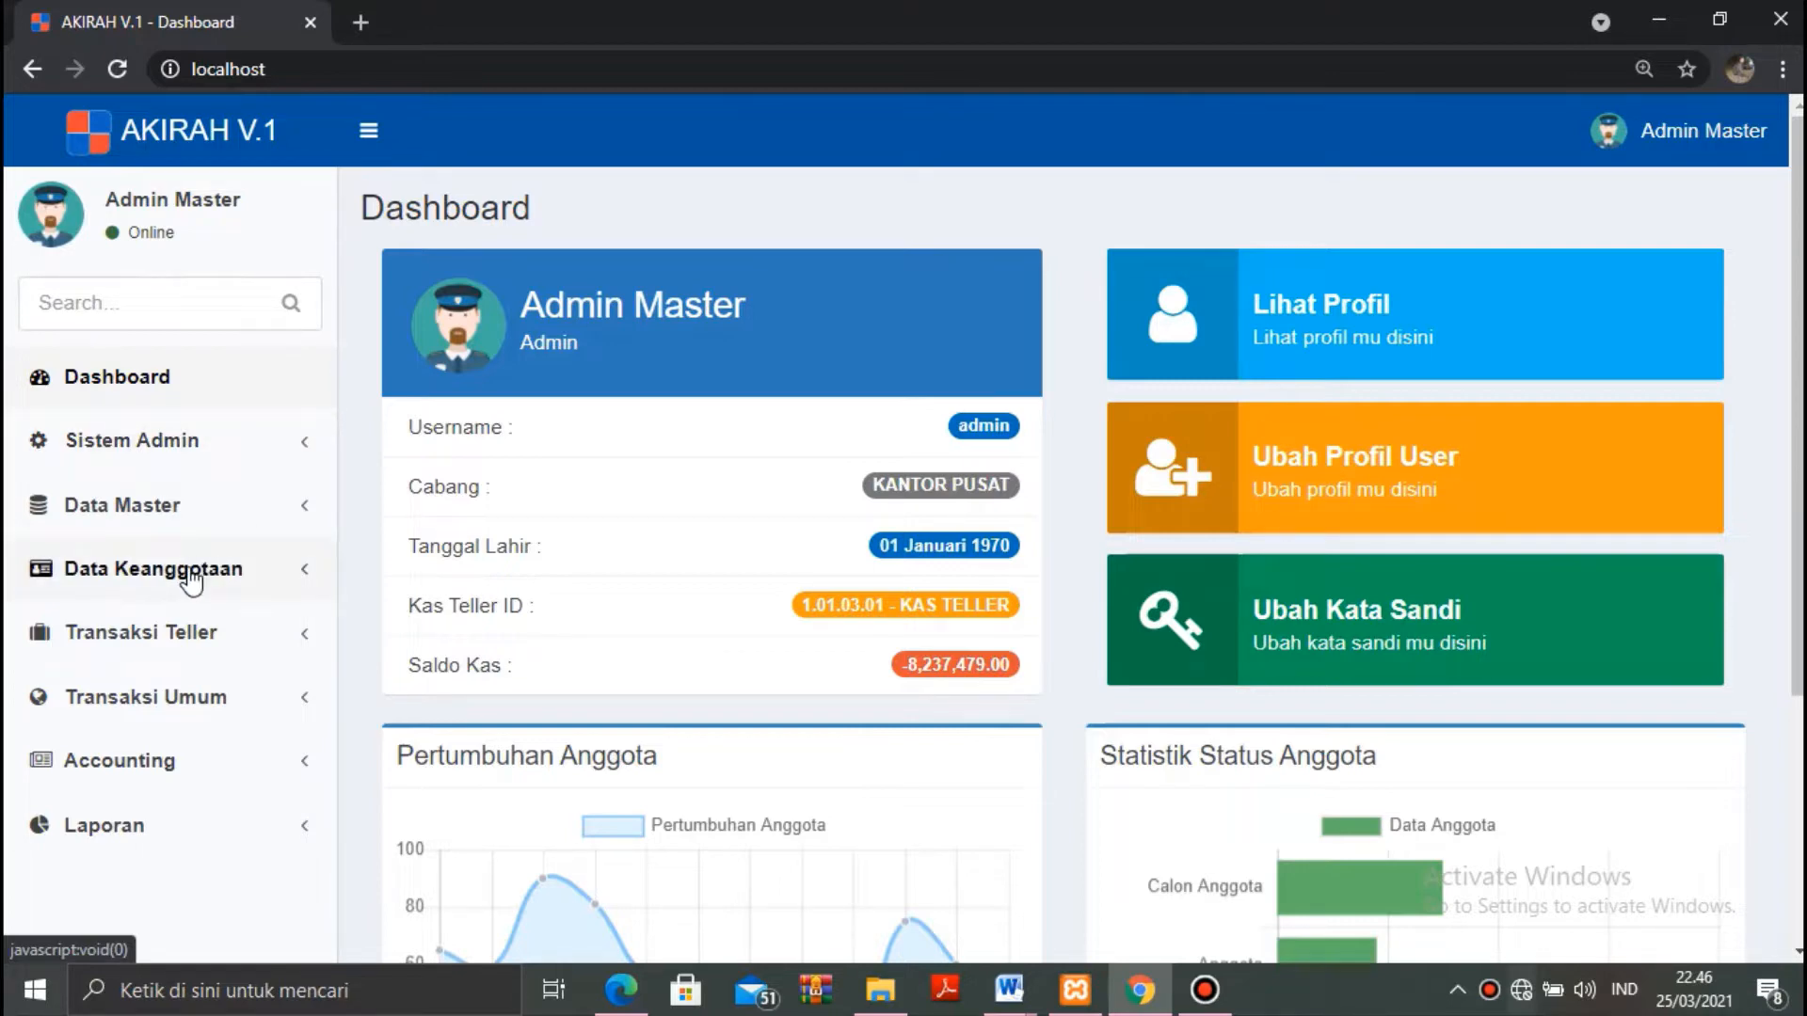
Open the form for adding a new member in the Anggota section of Data Keanggotaan.
click(191, 580)
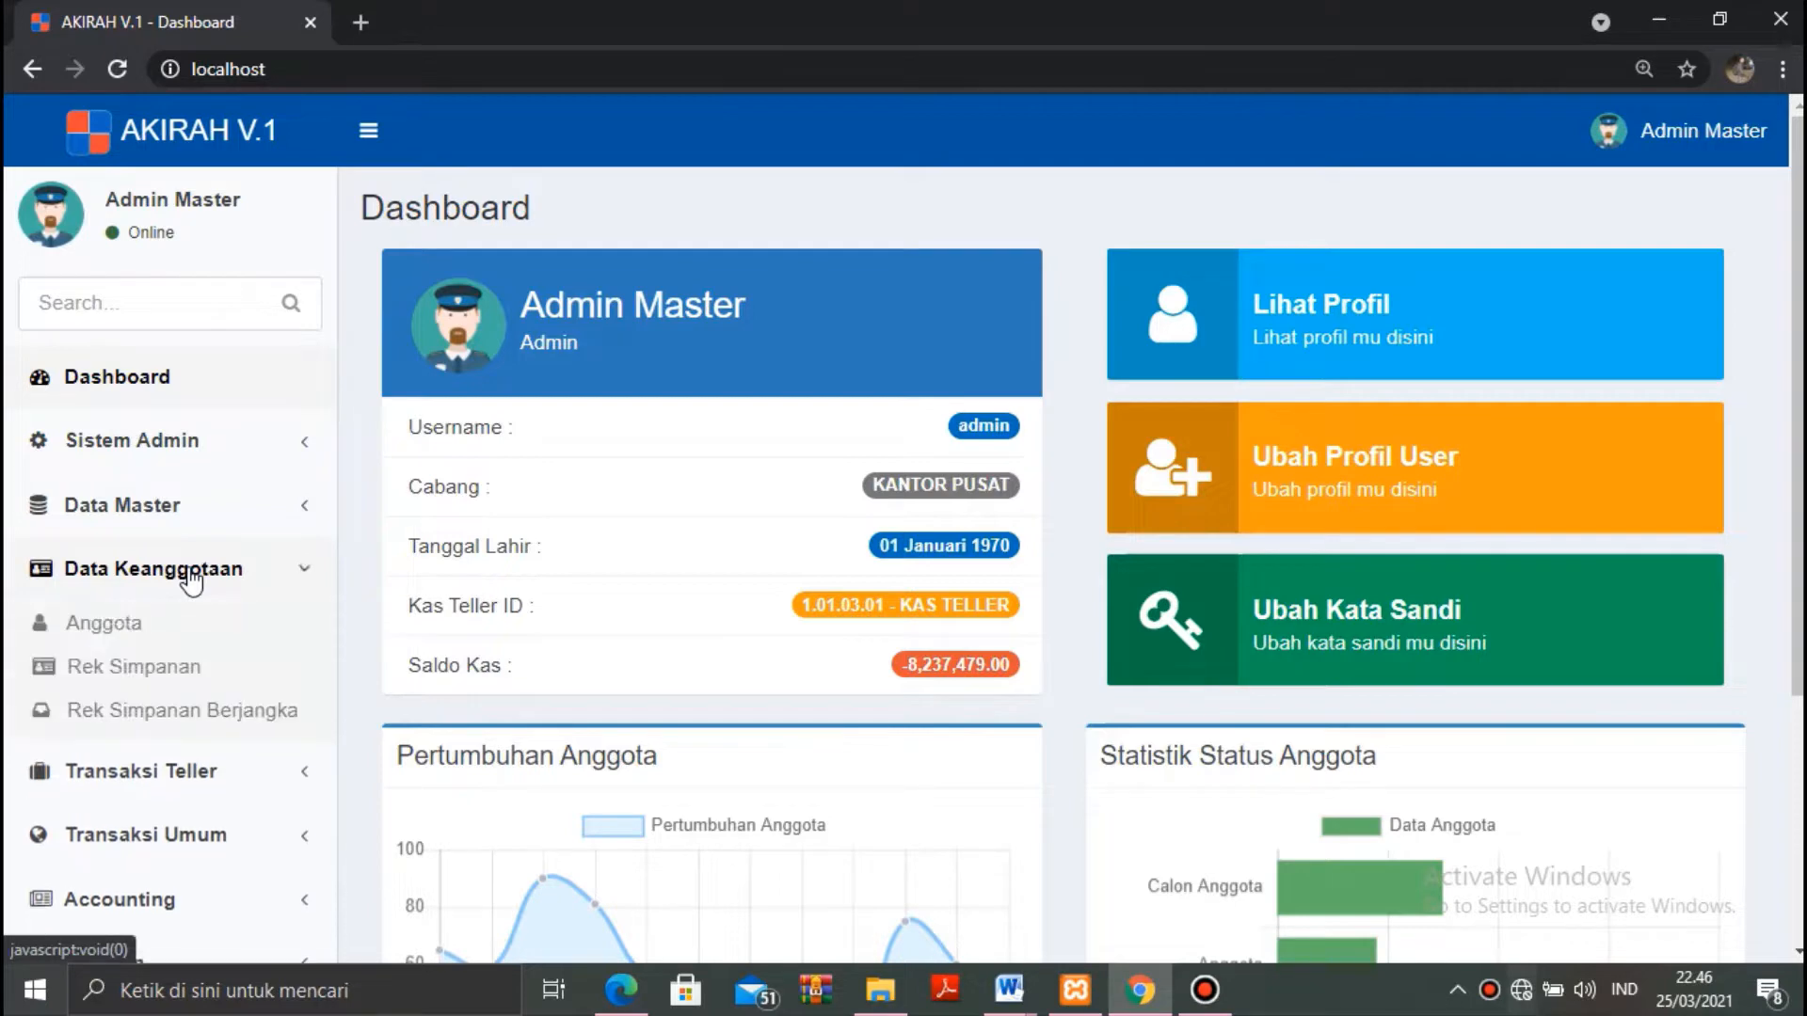
click(105, 625)
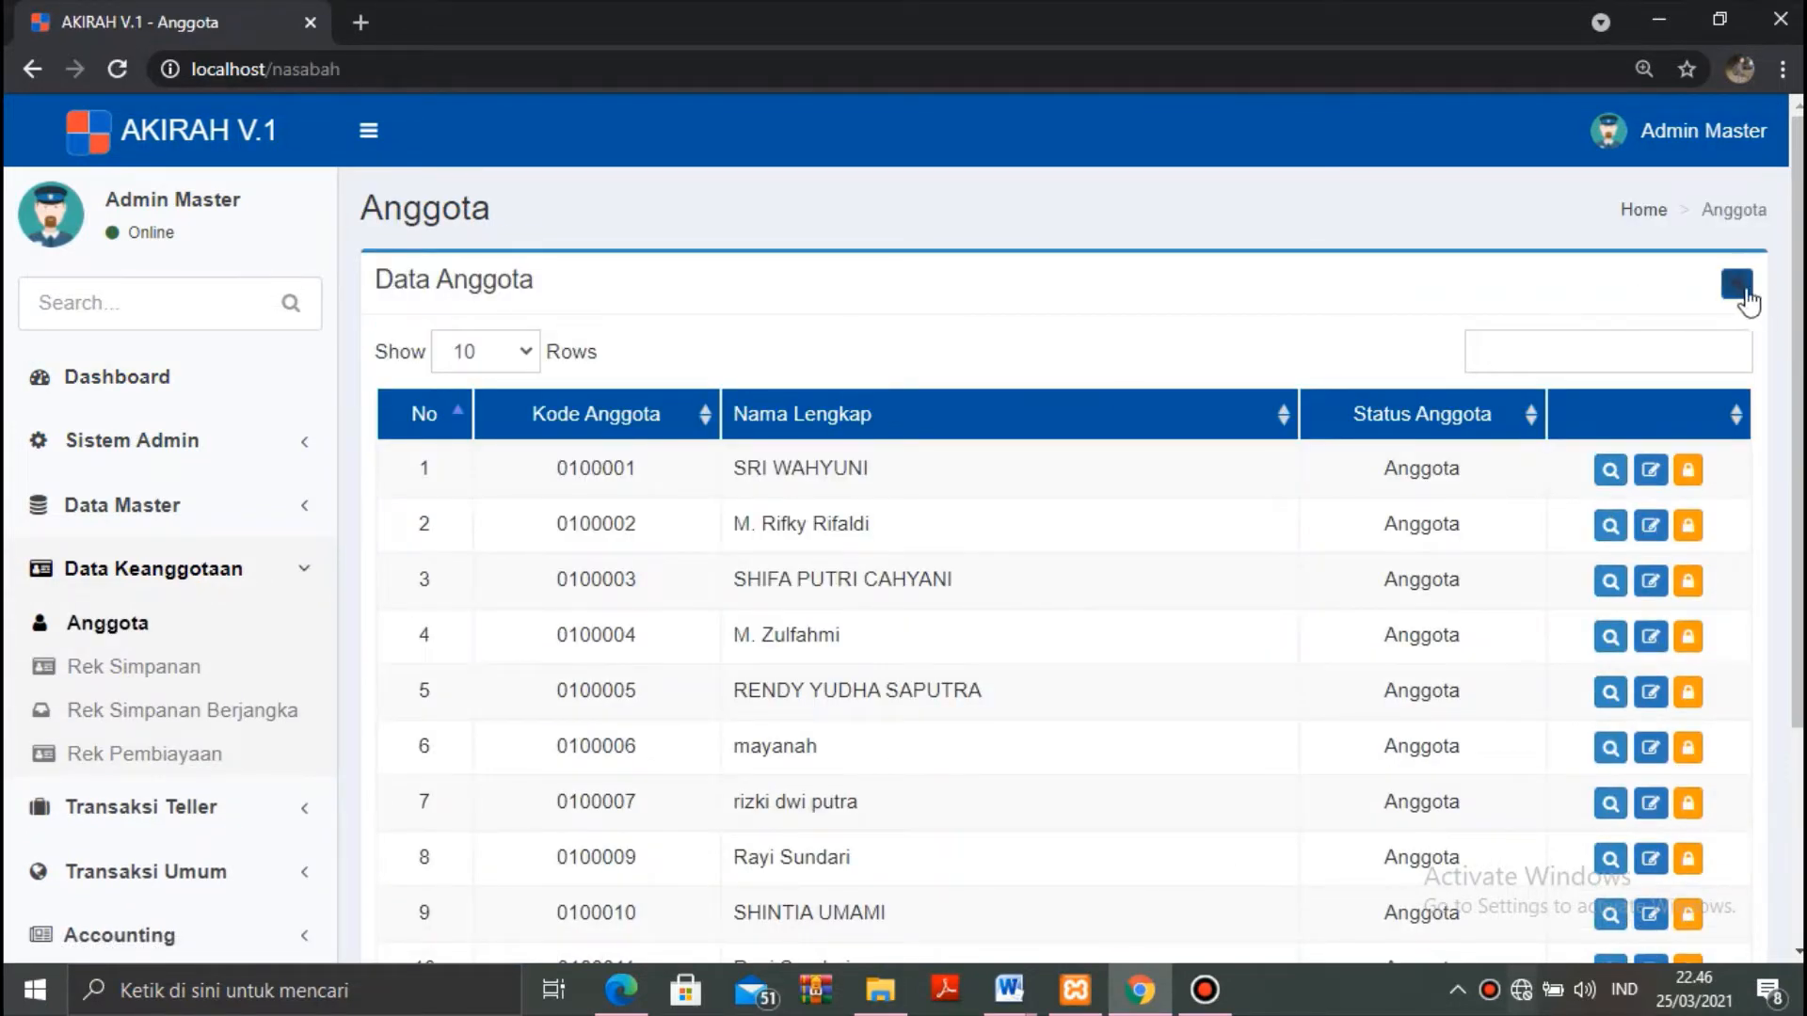
click(1737, 286)
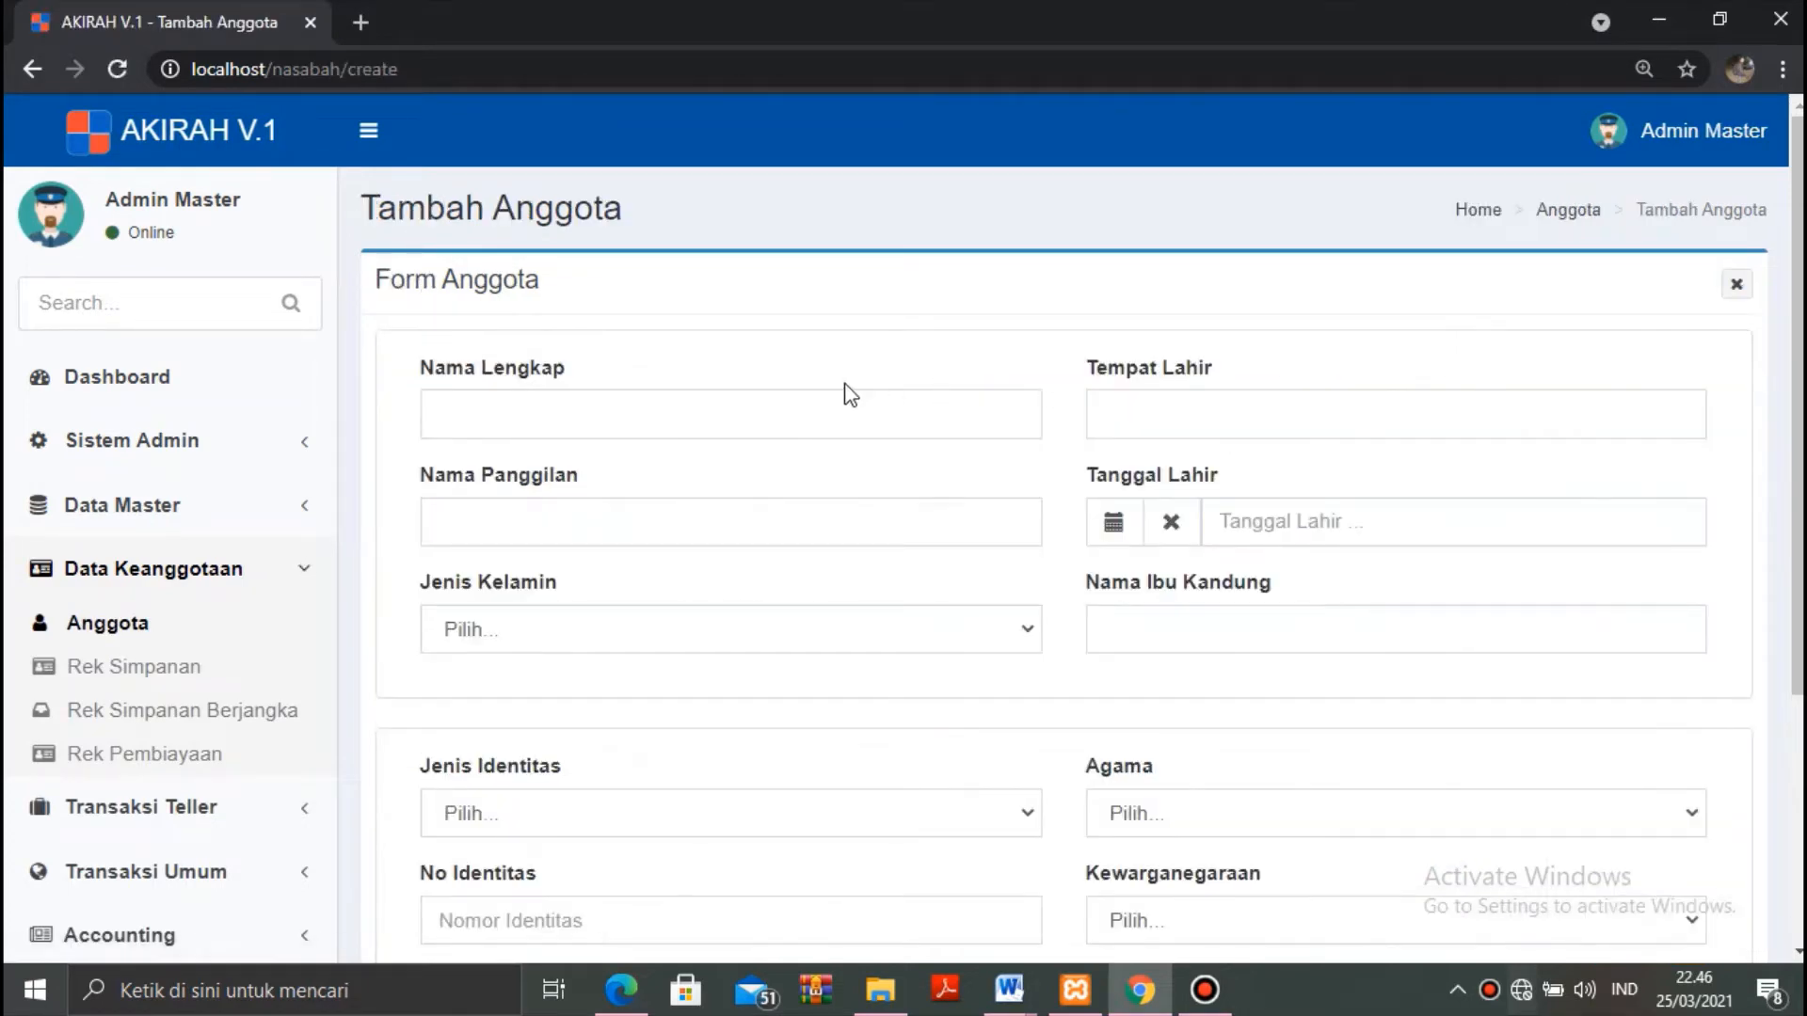
Enter the new member's full name and nickname, and set the Tempat Lahir to Depok.
click(755, 408)
text(the Boy)
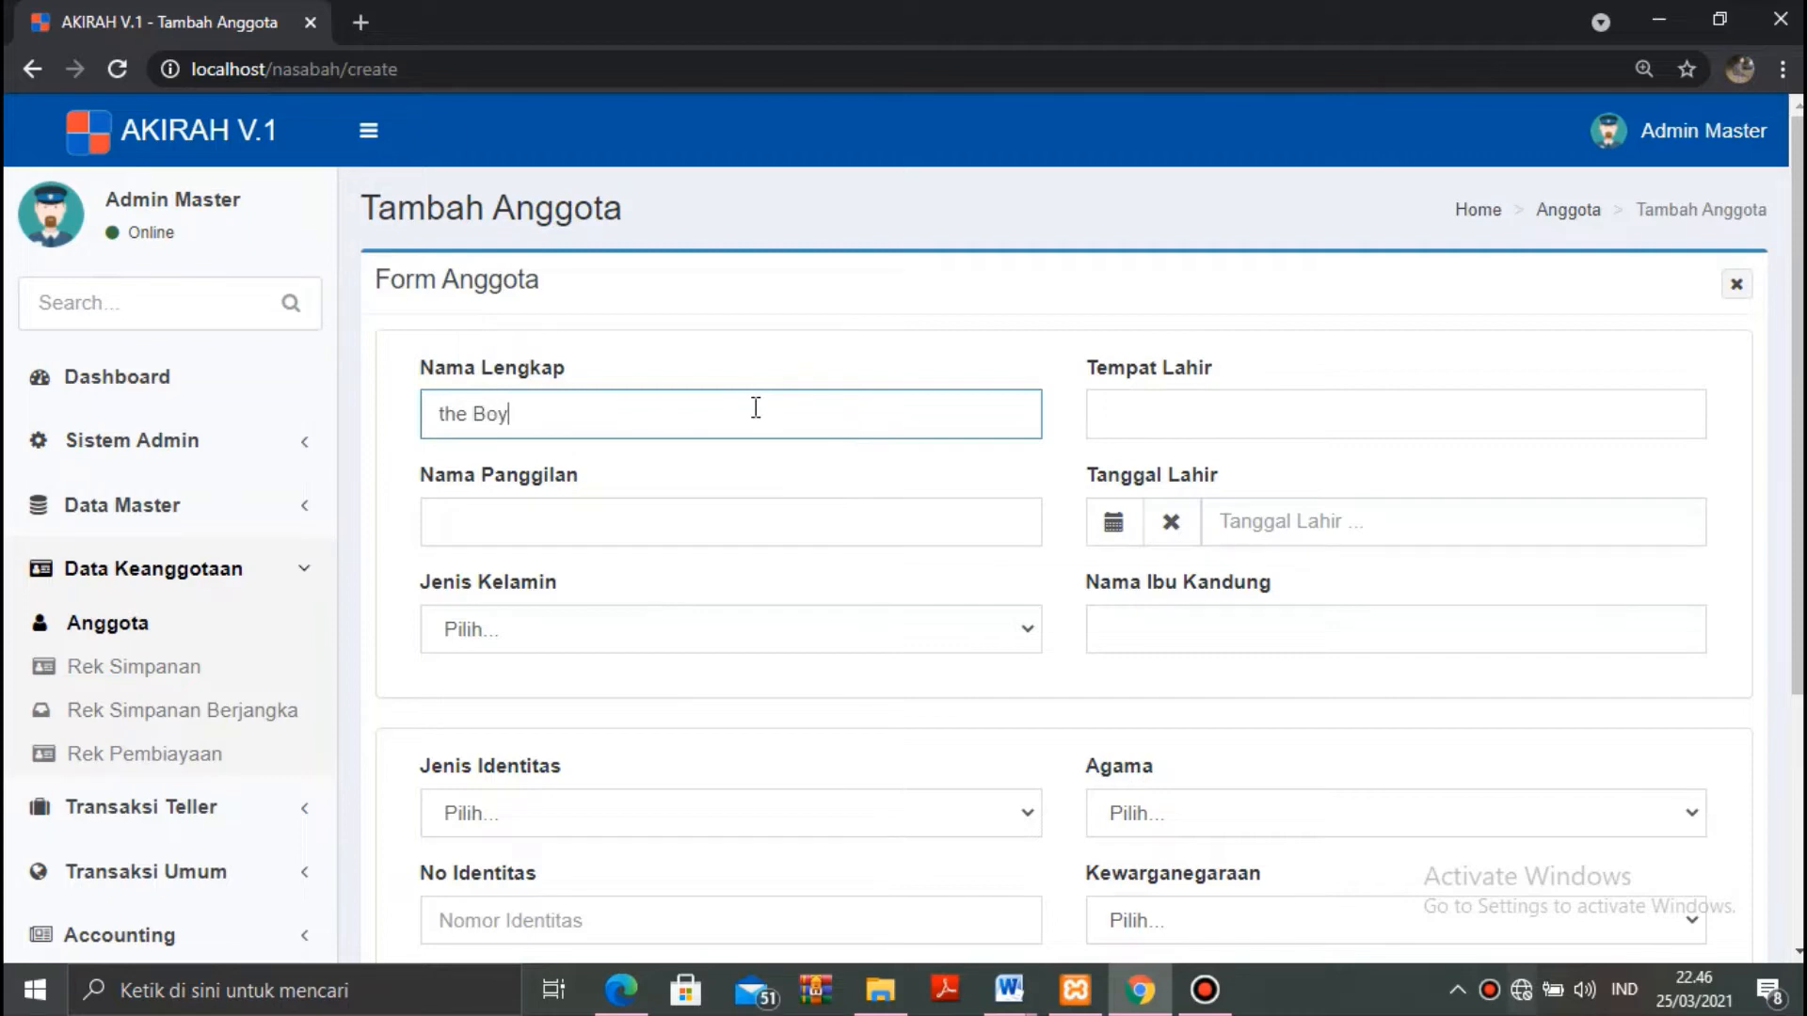
click(594, 531)
text(boy)
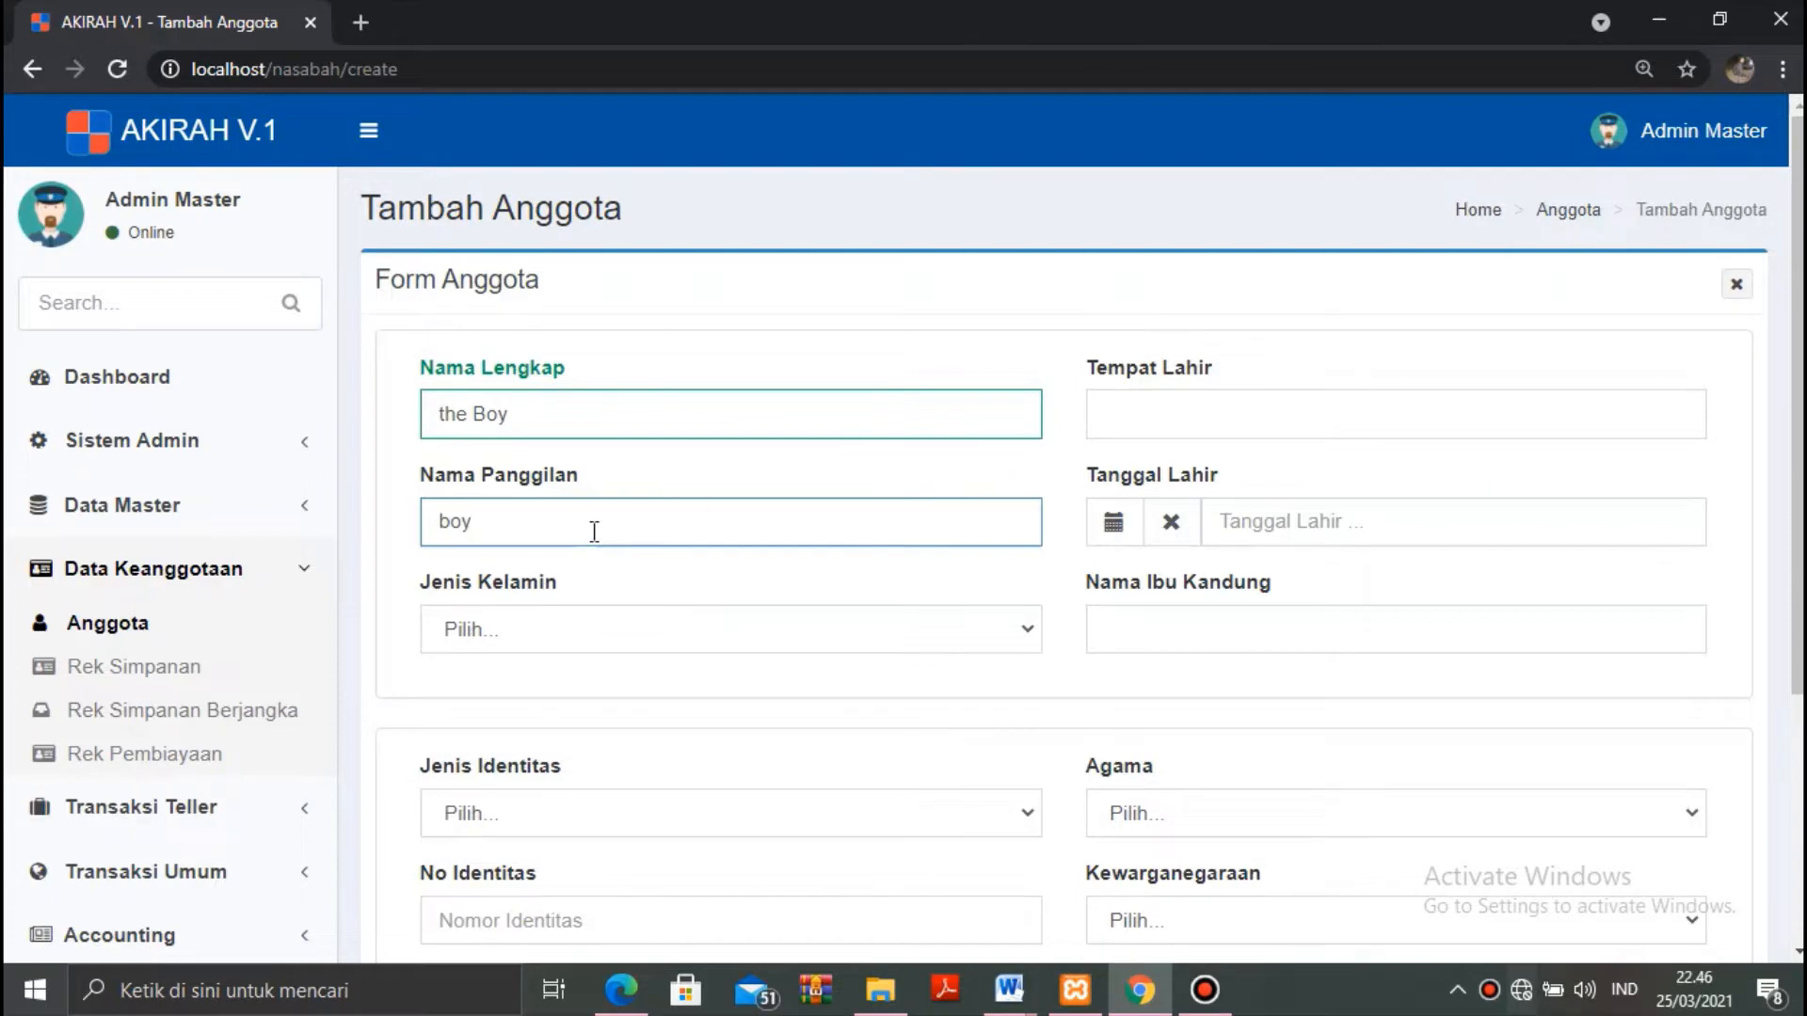
click(1195, 414)
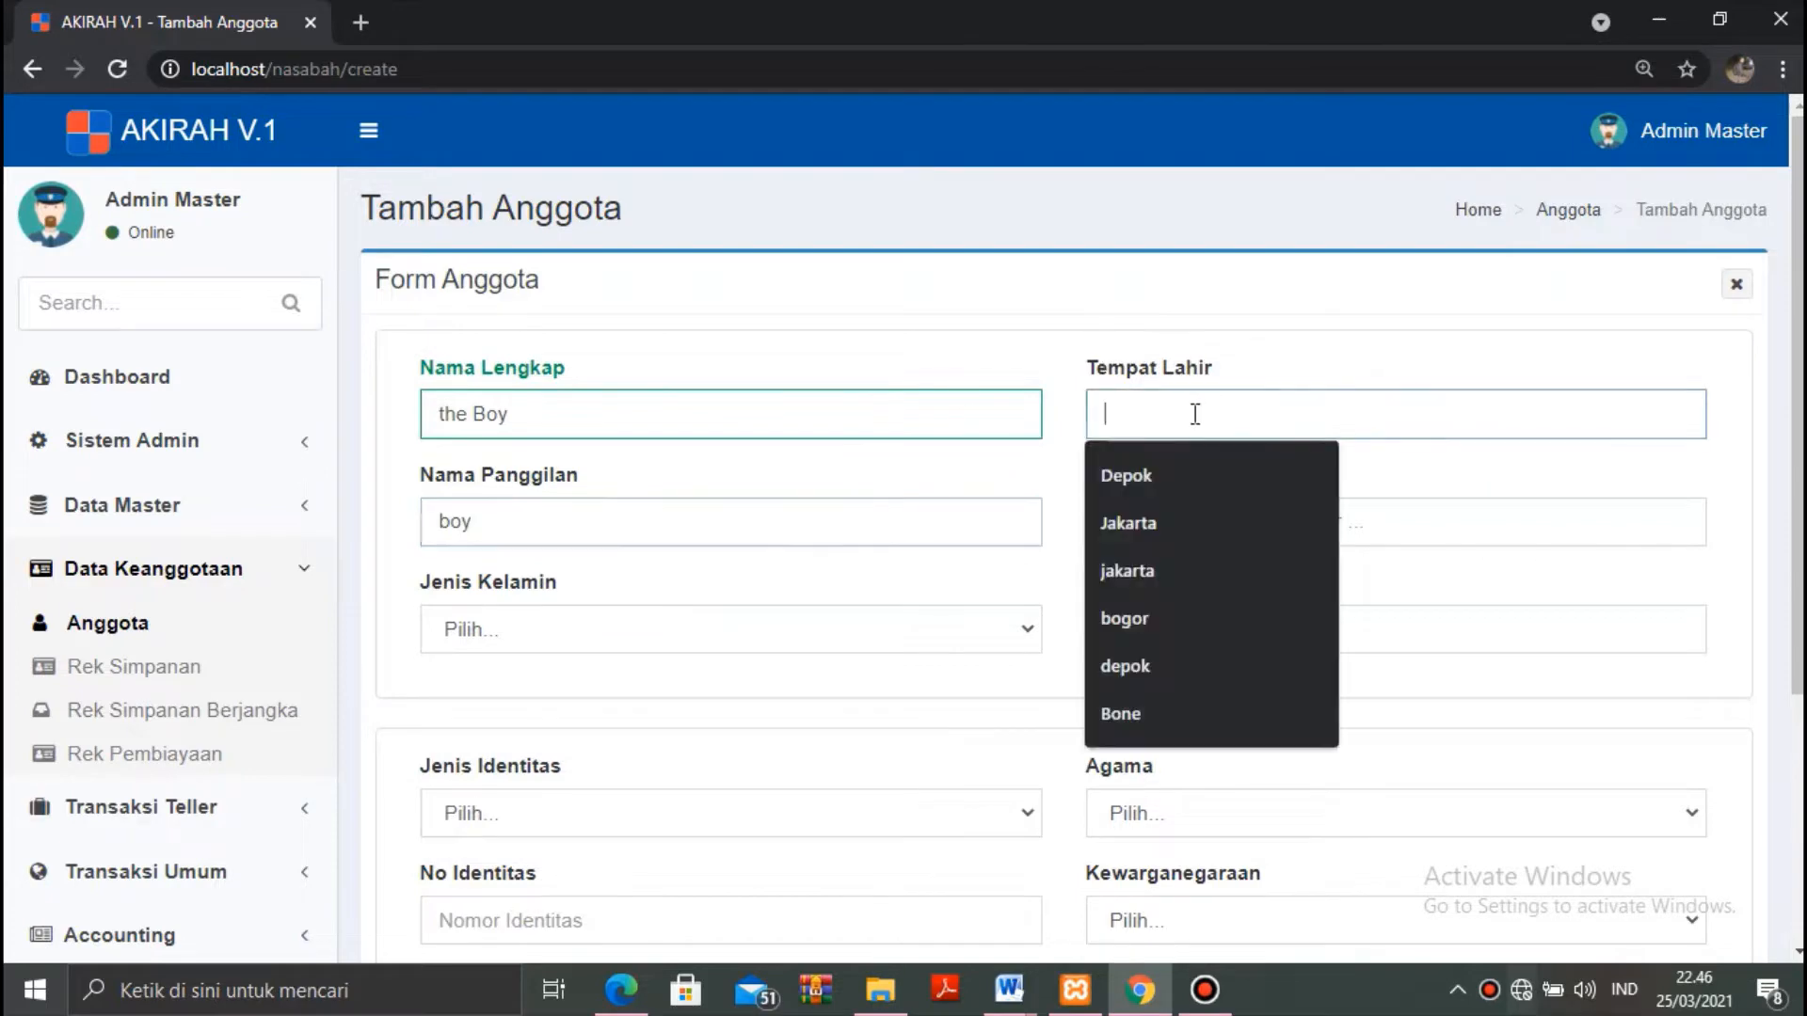
click(1158, 476)
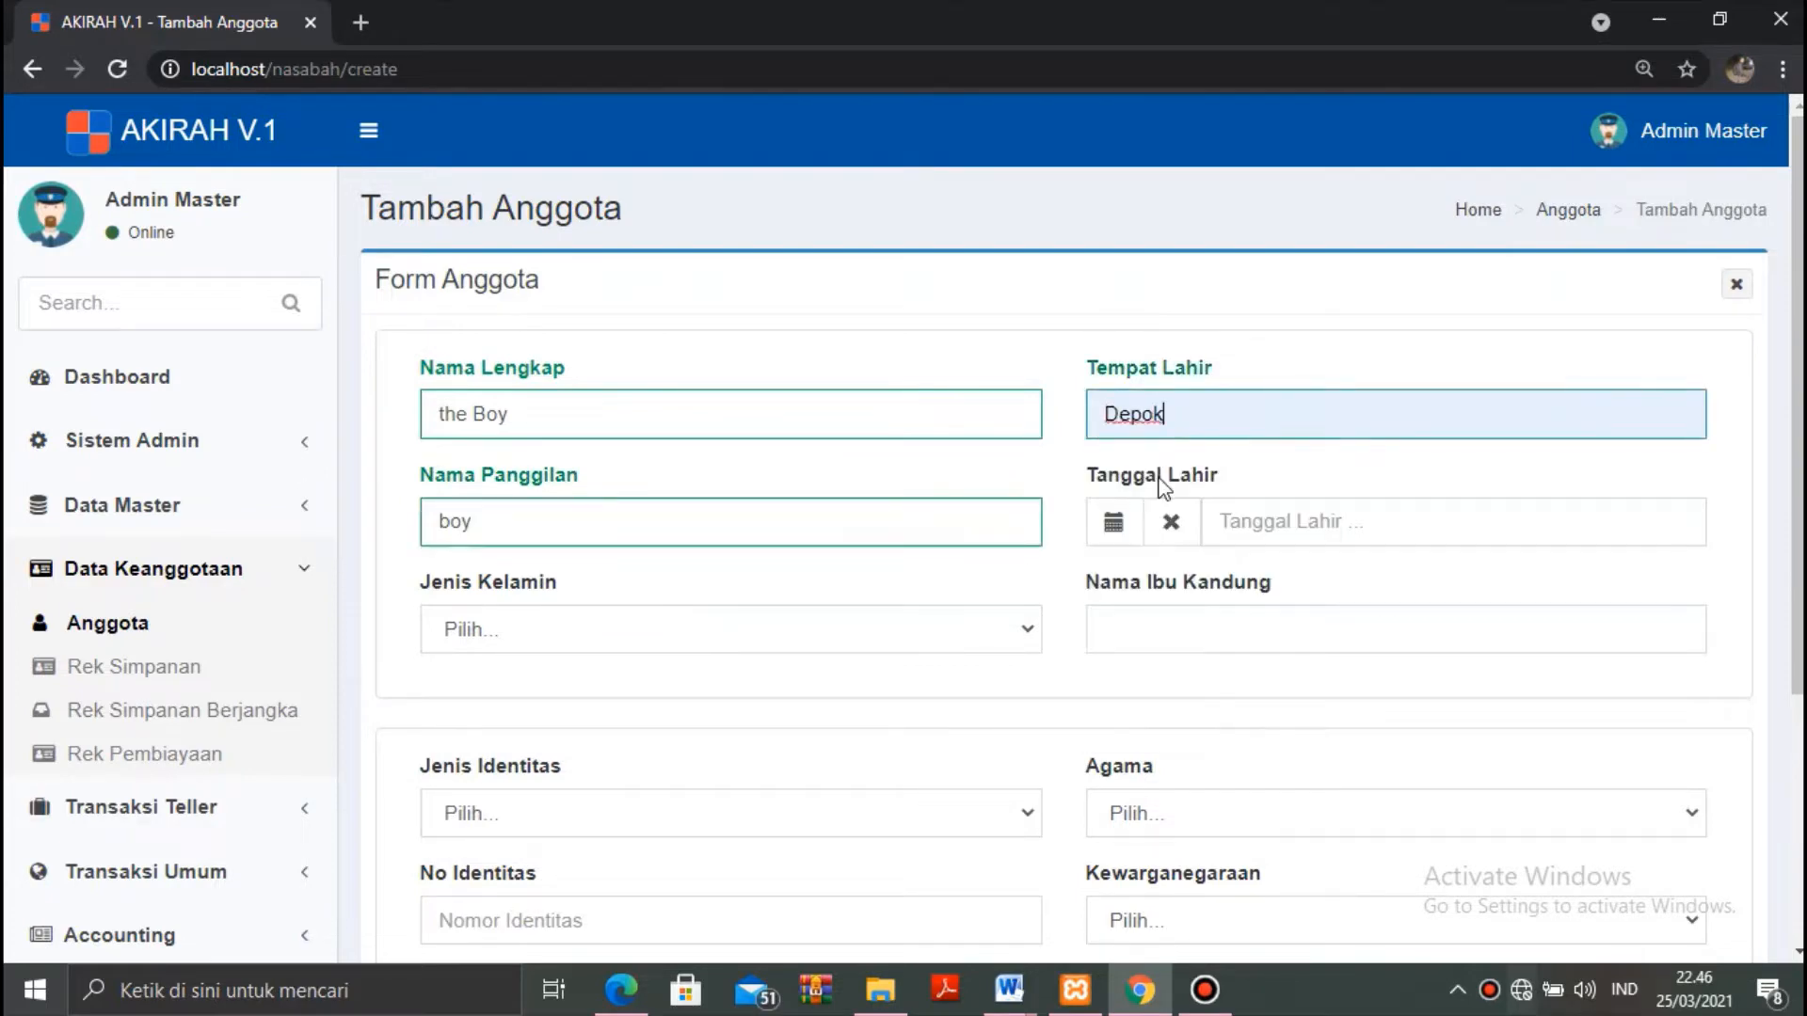
Fill in the new member's date of birth, correcting the year in the picked date.
click(1121, 525)
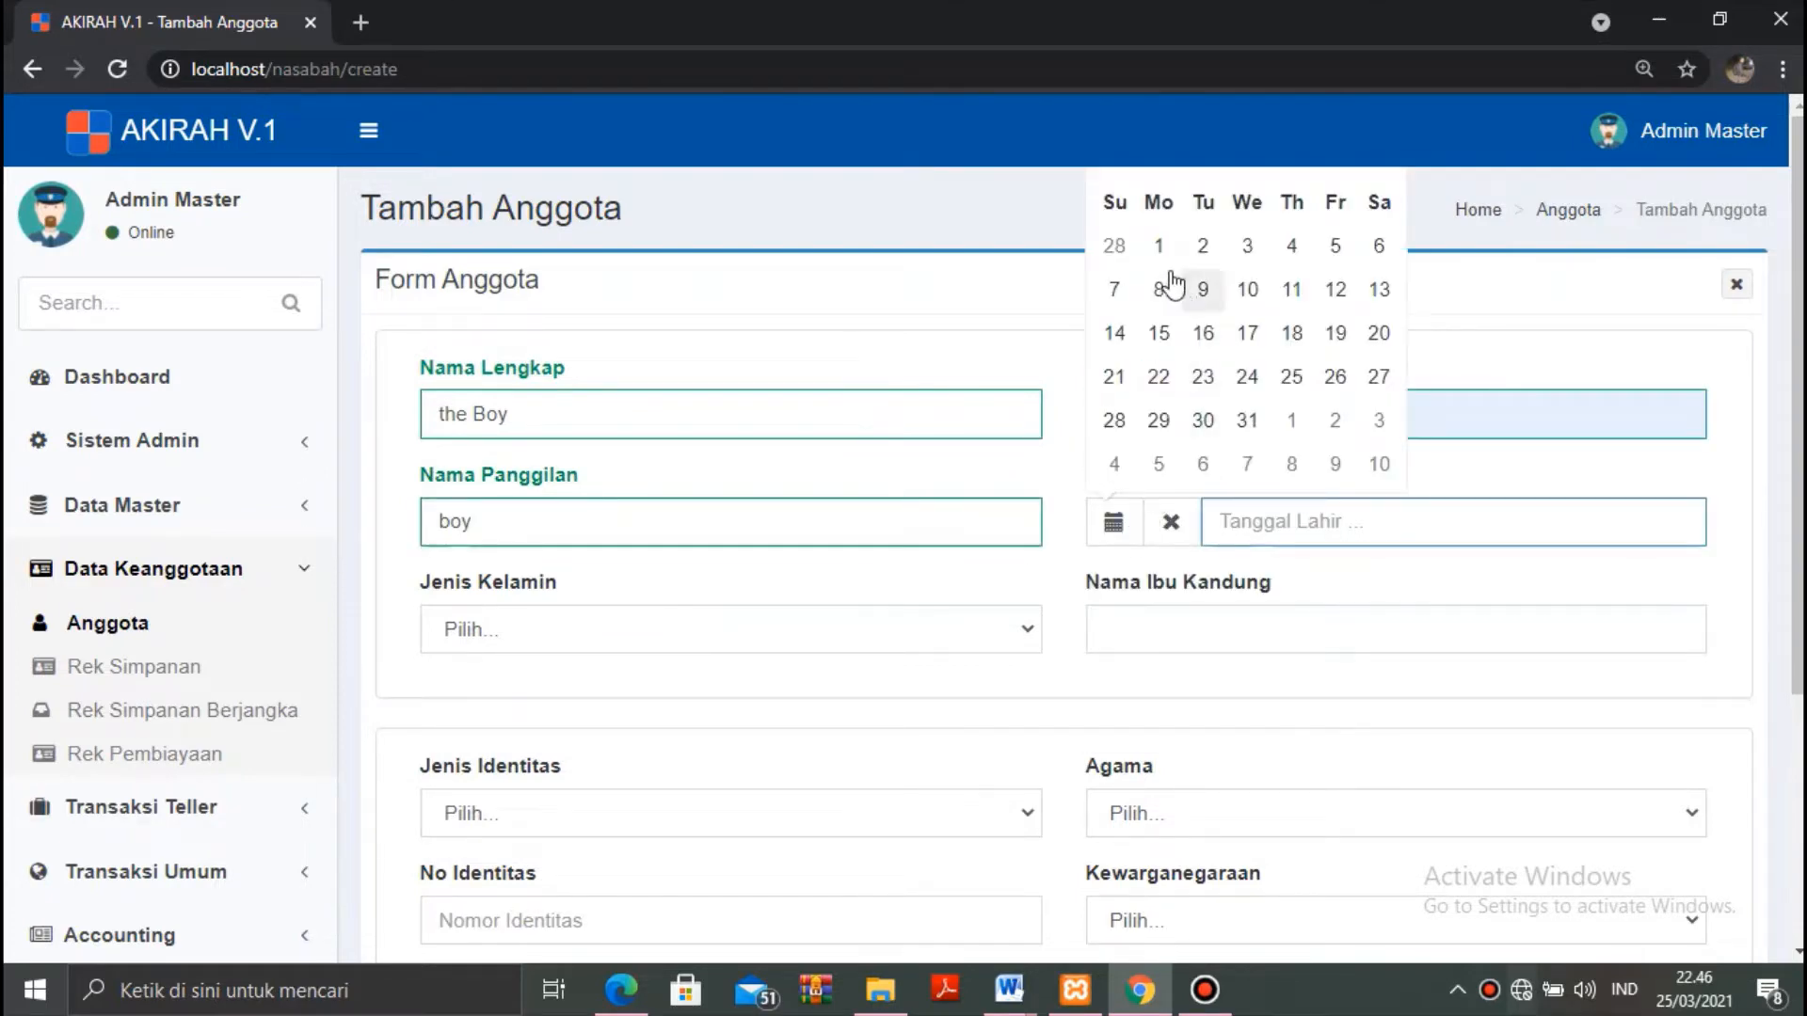
click(1205, 381)
click(1252, 524)
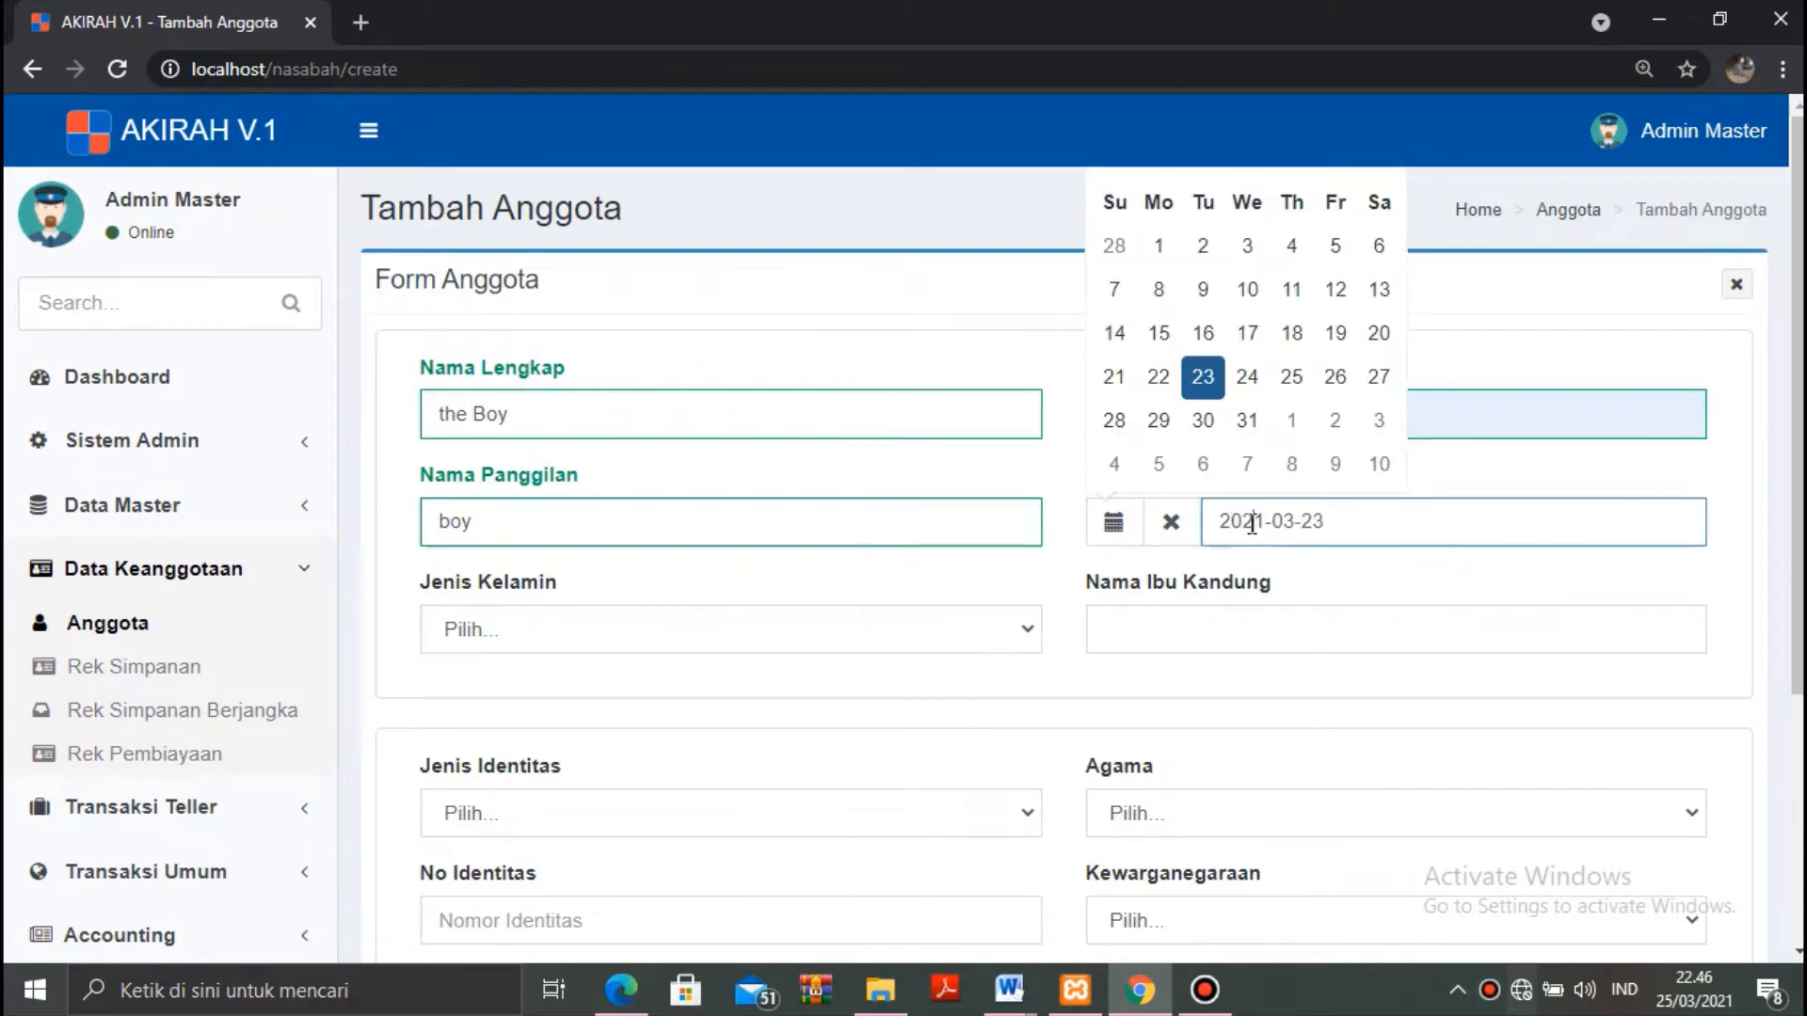
key(BackSpace)
text(0)
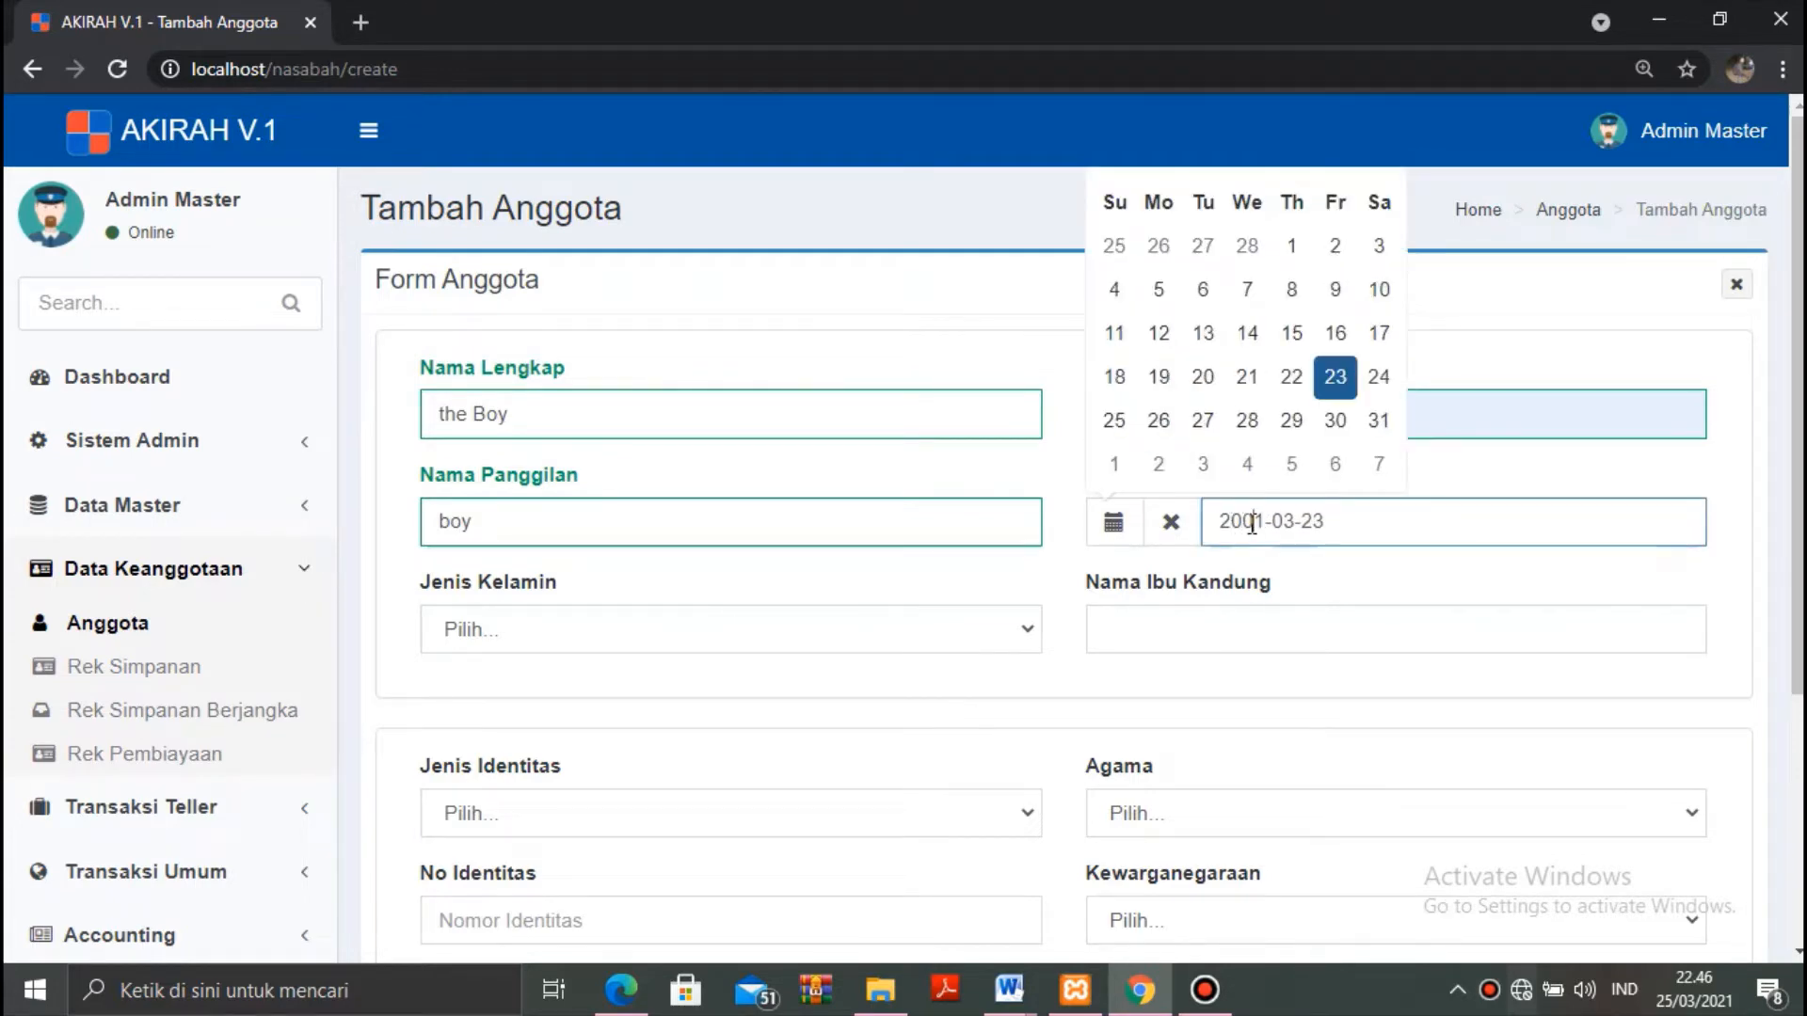
click(1185, 625)
Complete the member form with Jenis Kelamin Laki-laki and the mother's name, and save the record.
click(836, 635)
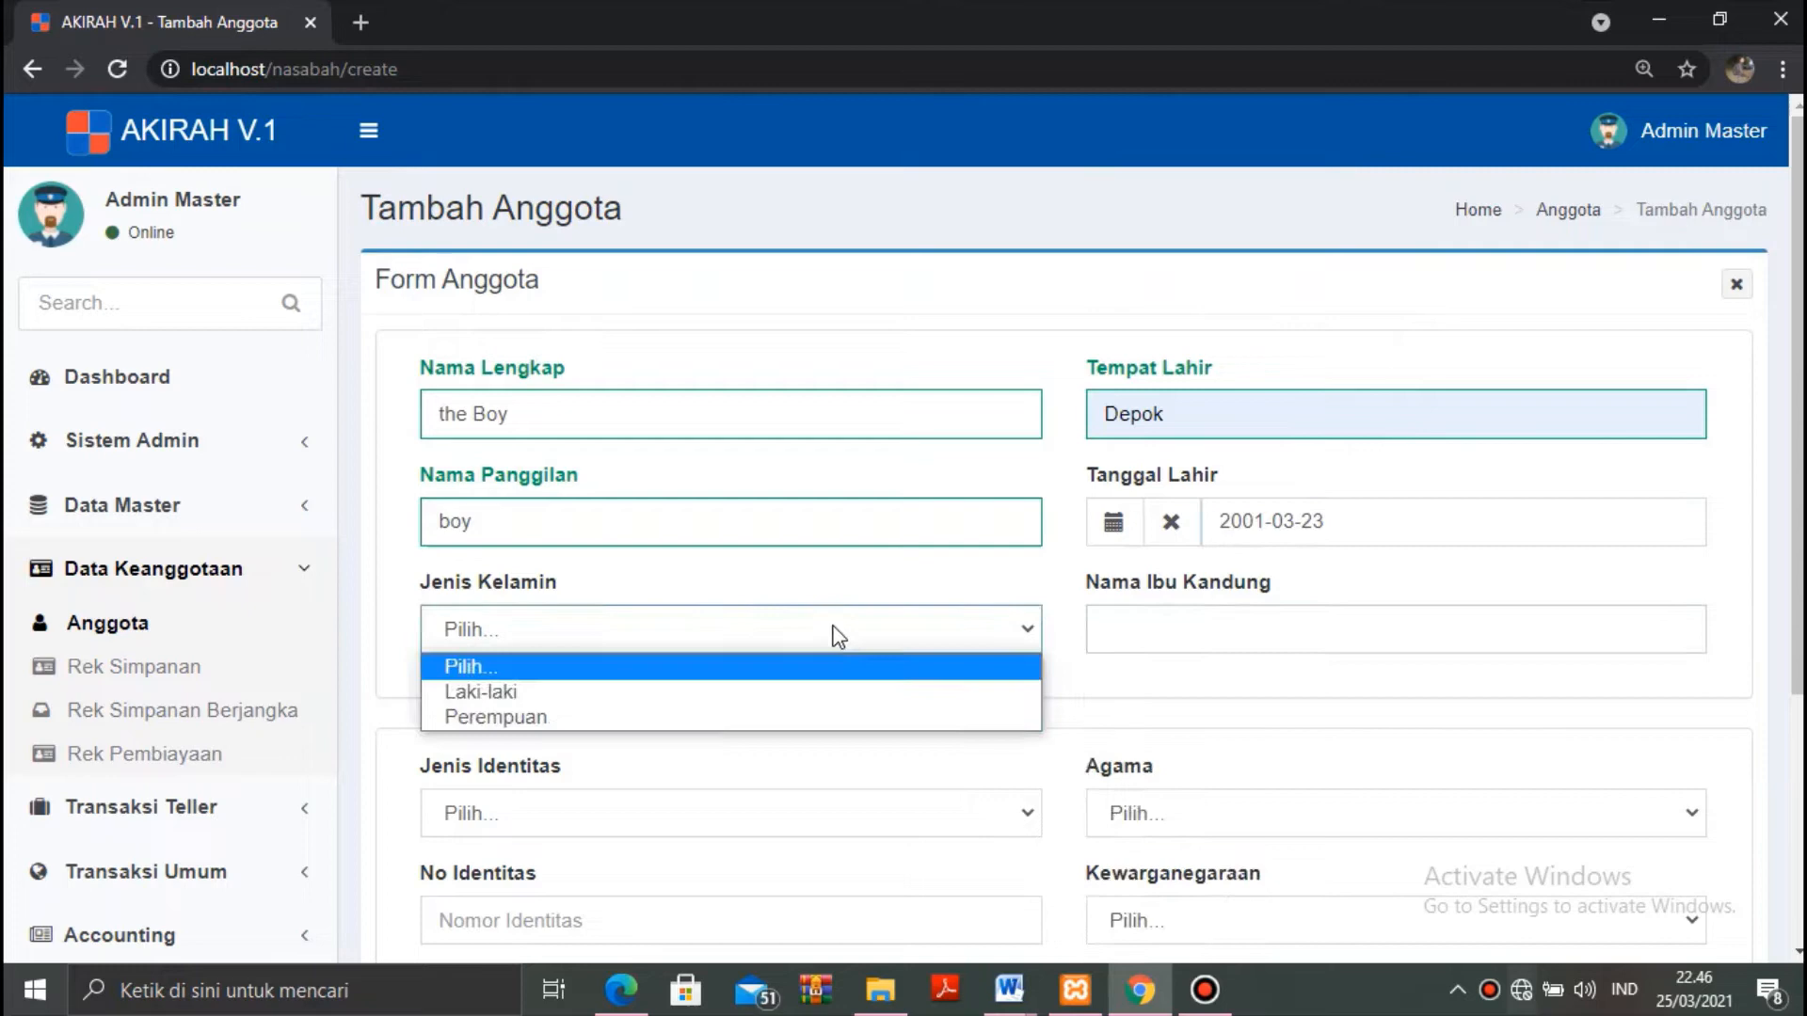
click(729, 693)
click(1156, 625)
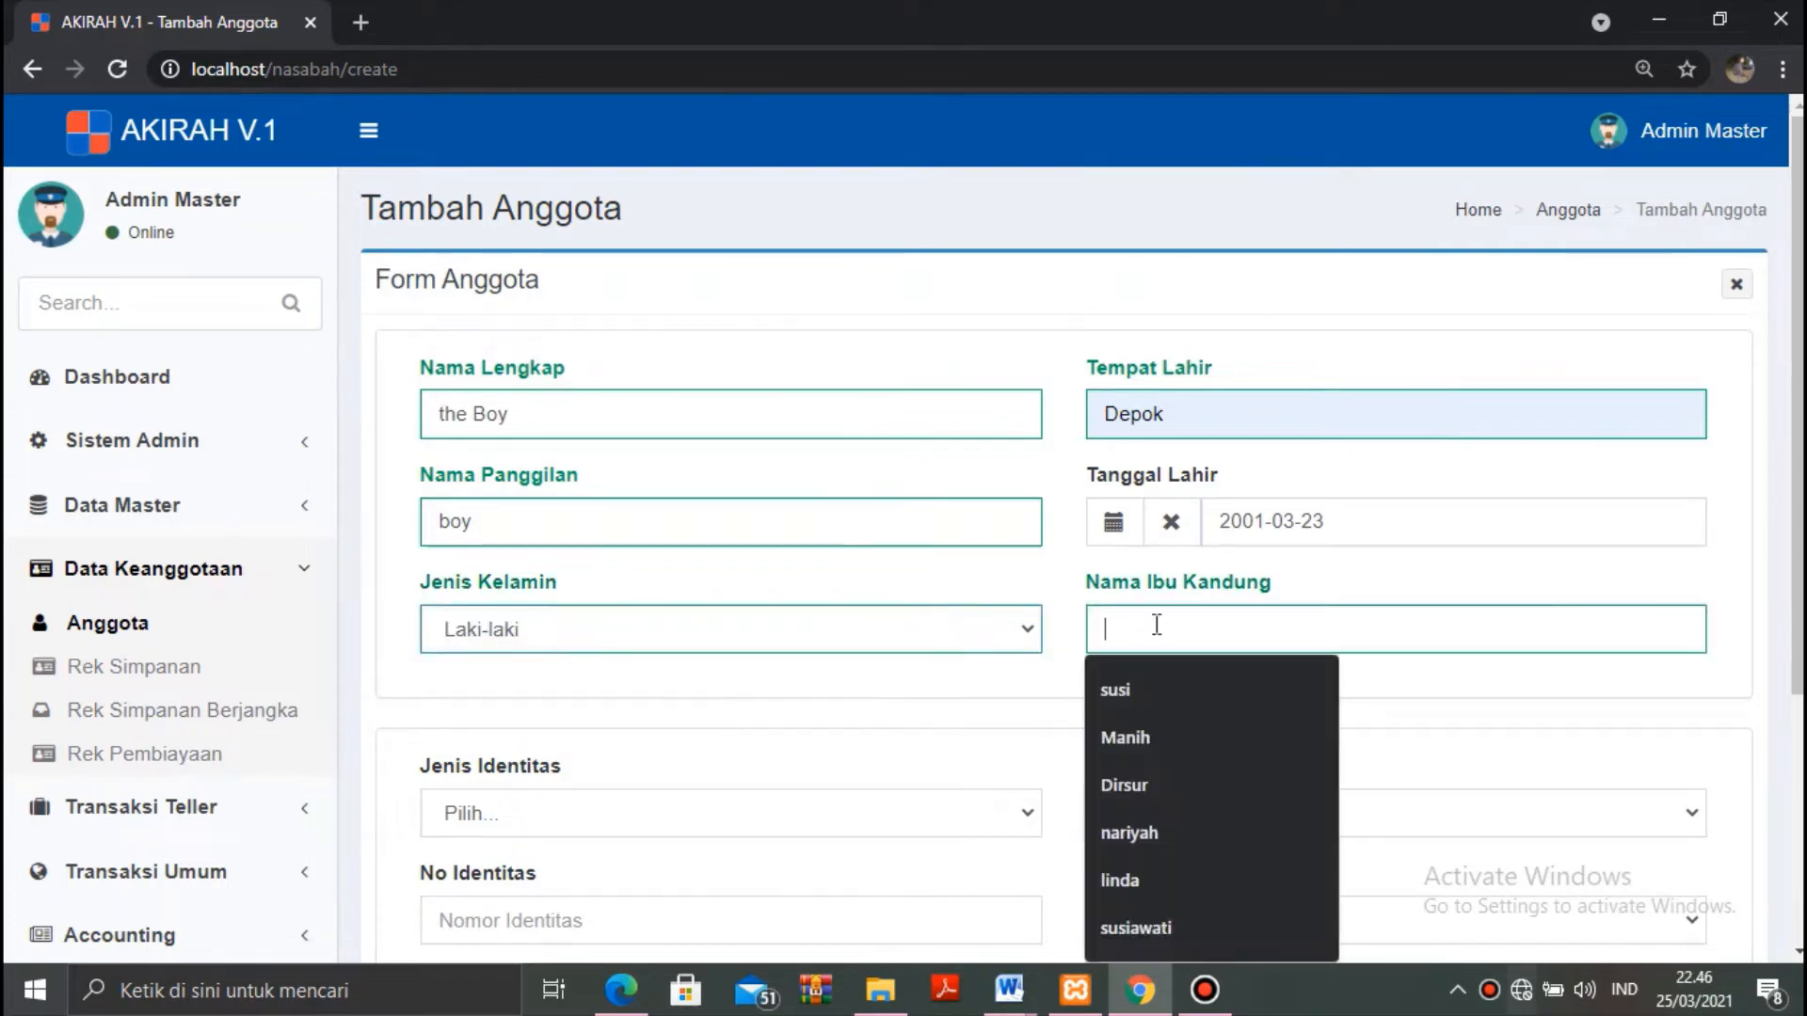
text(bb)
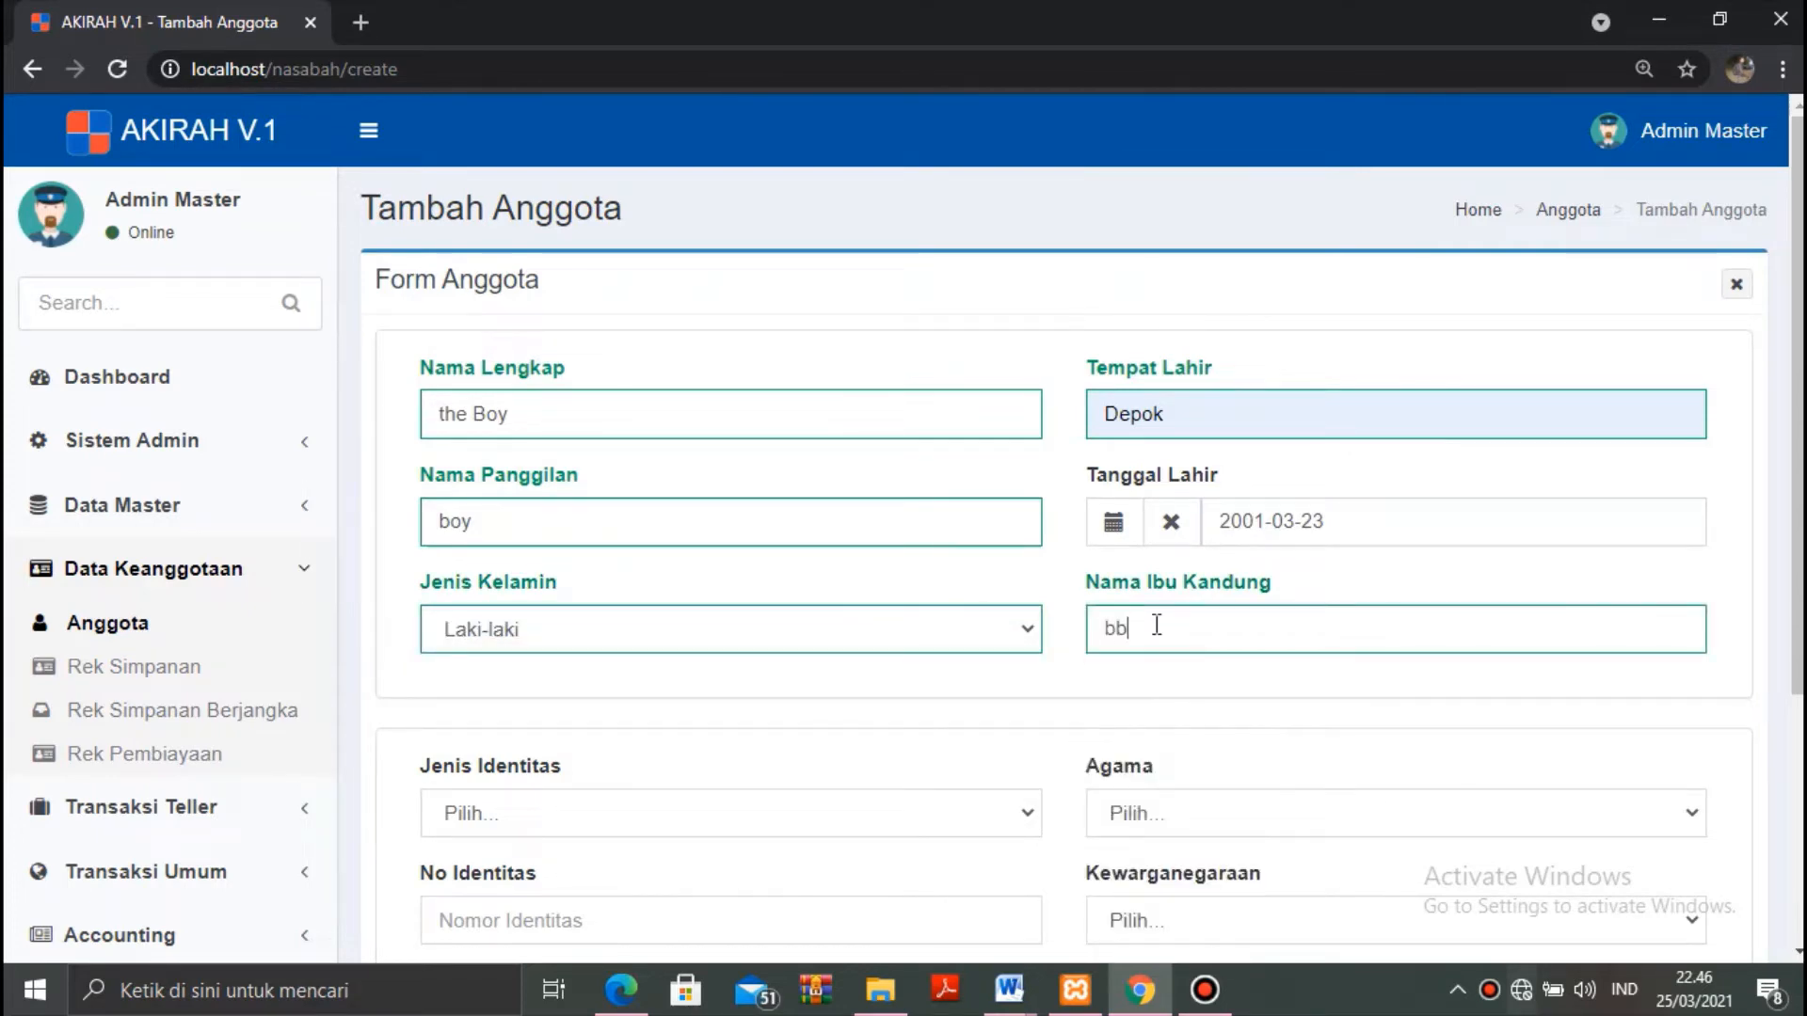
scroll(1797, 320, down, 4)
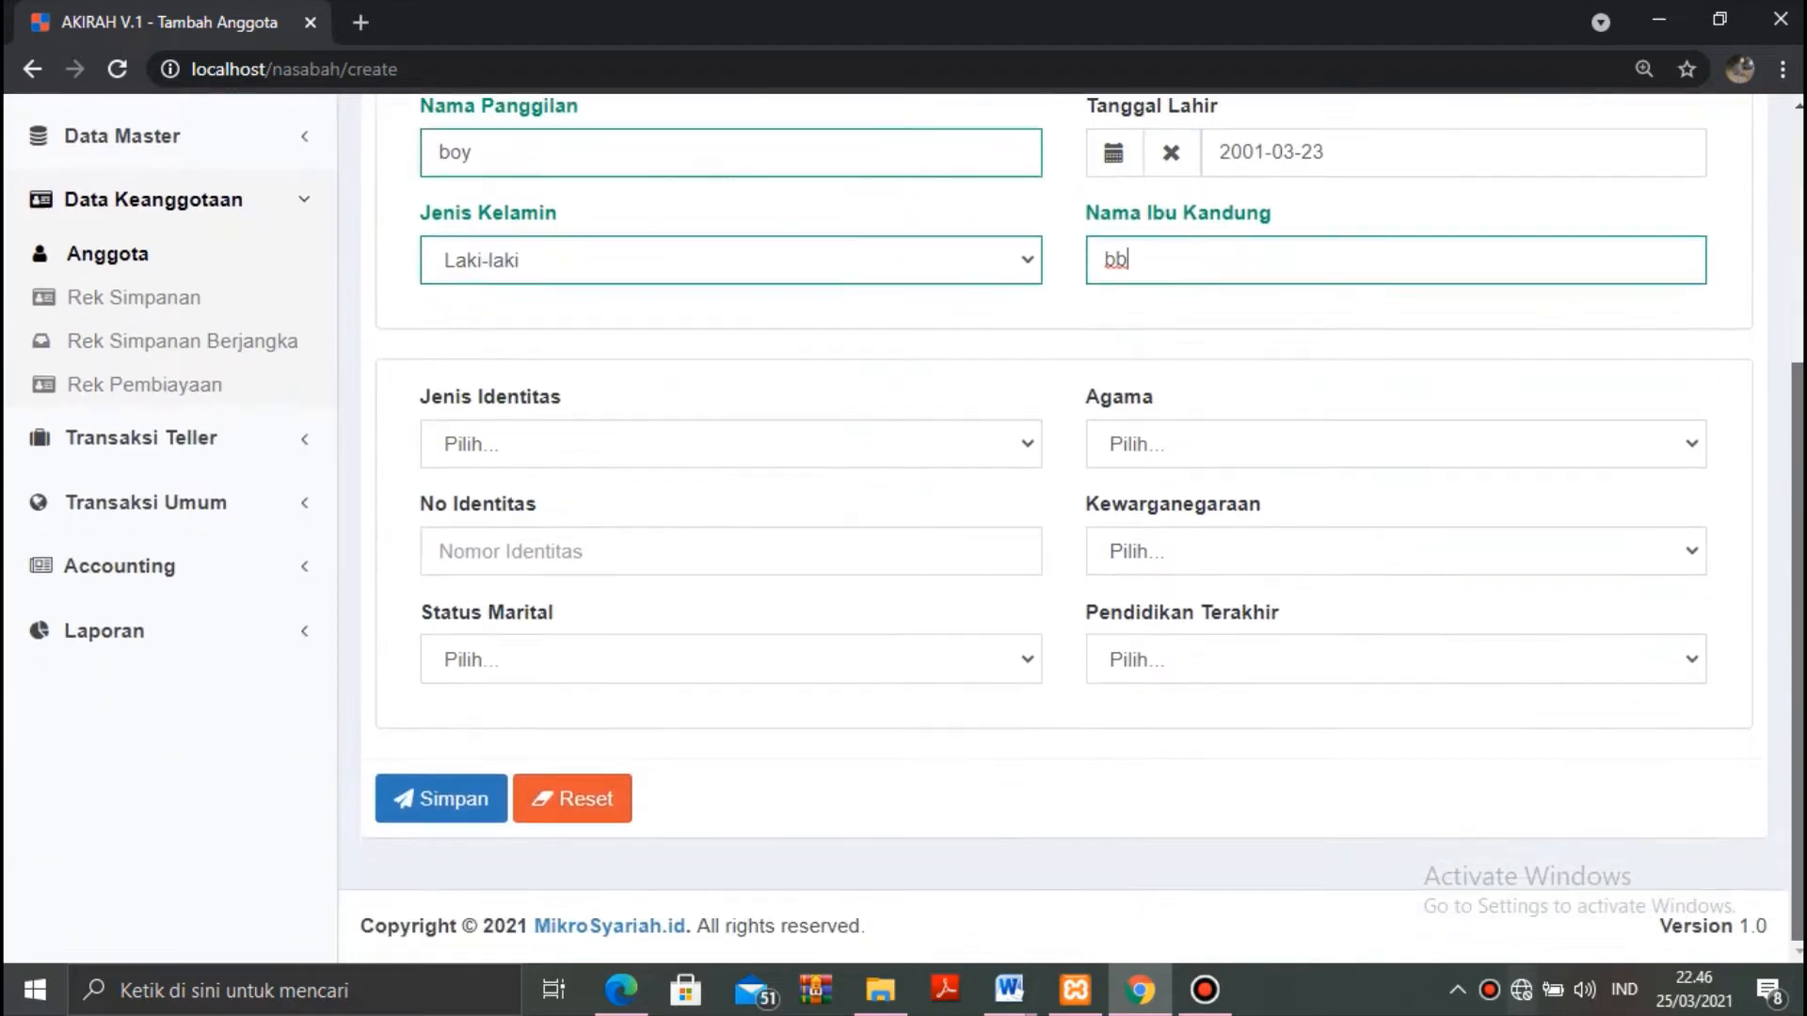
click(434, 805)
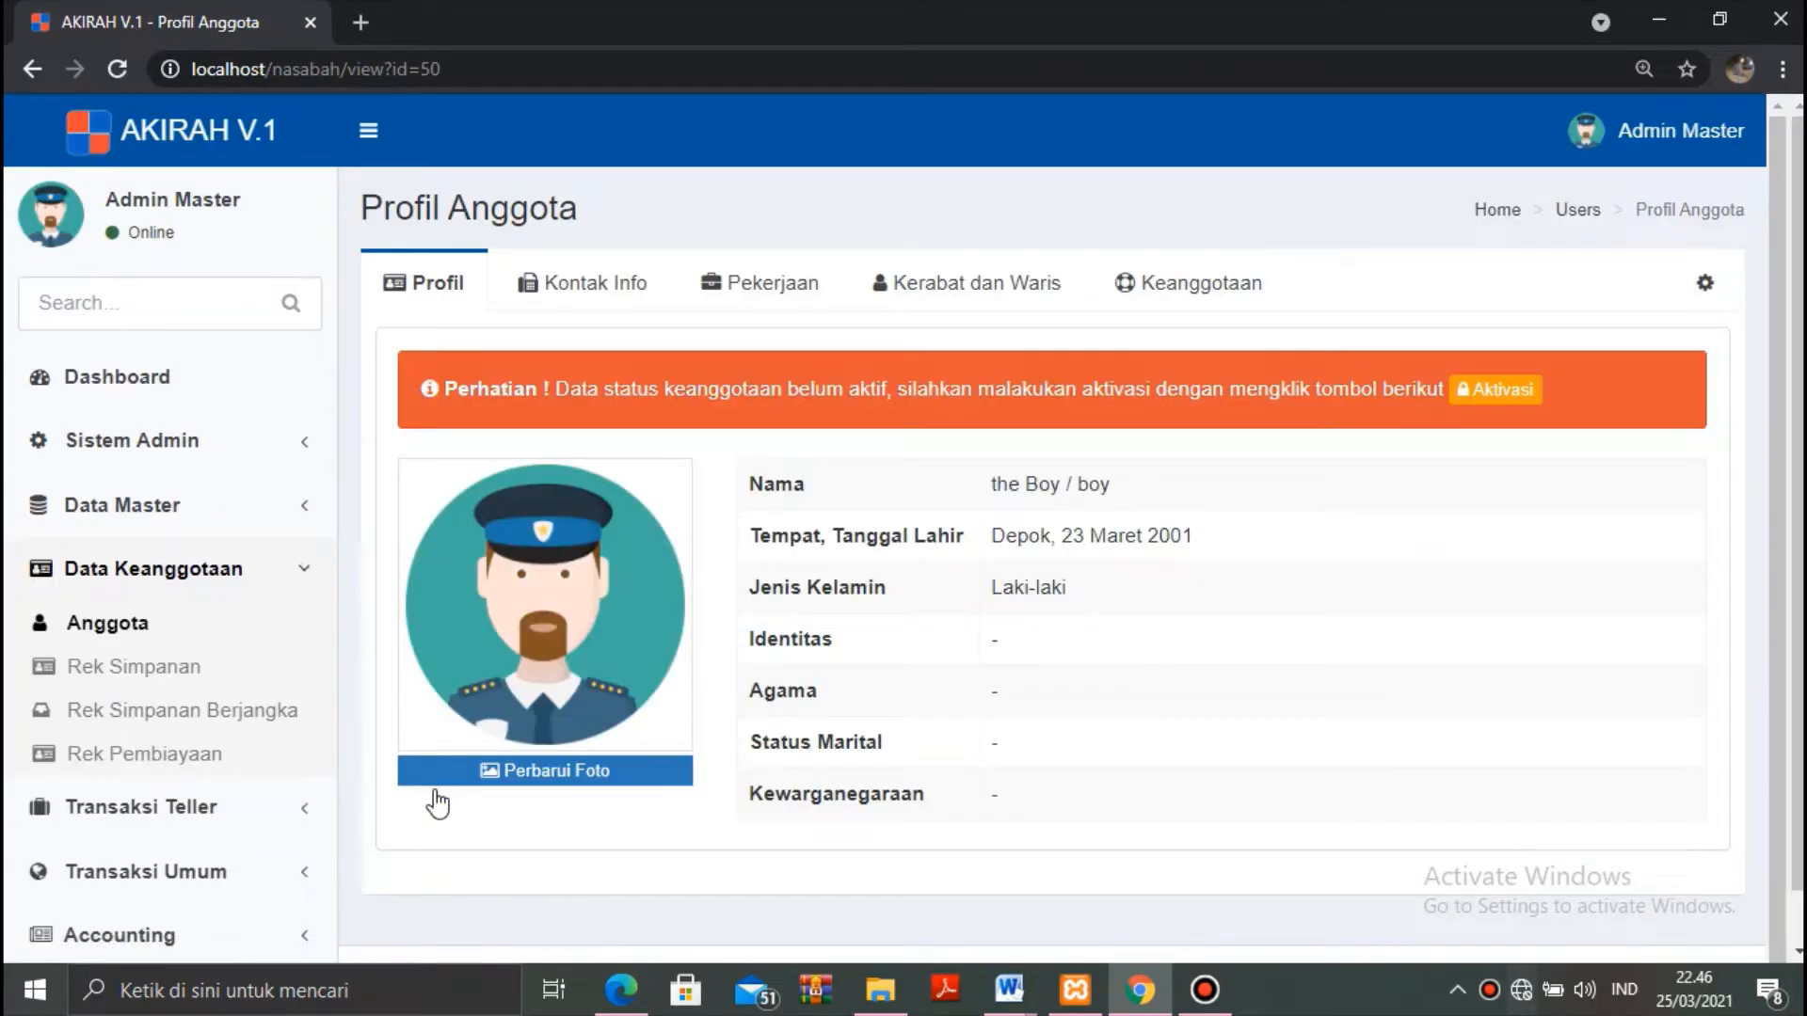
Activate the new member with Reference ID Admin Master (admin) and status Anggota, and save the membership.
click(1493, 407)
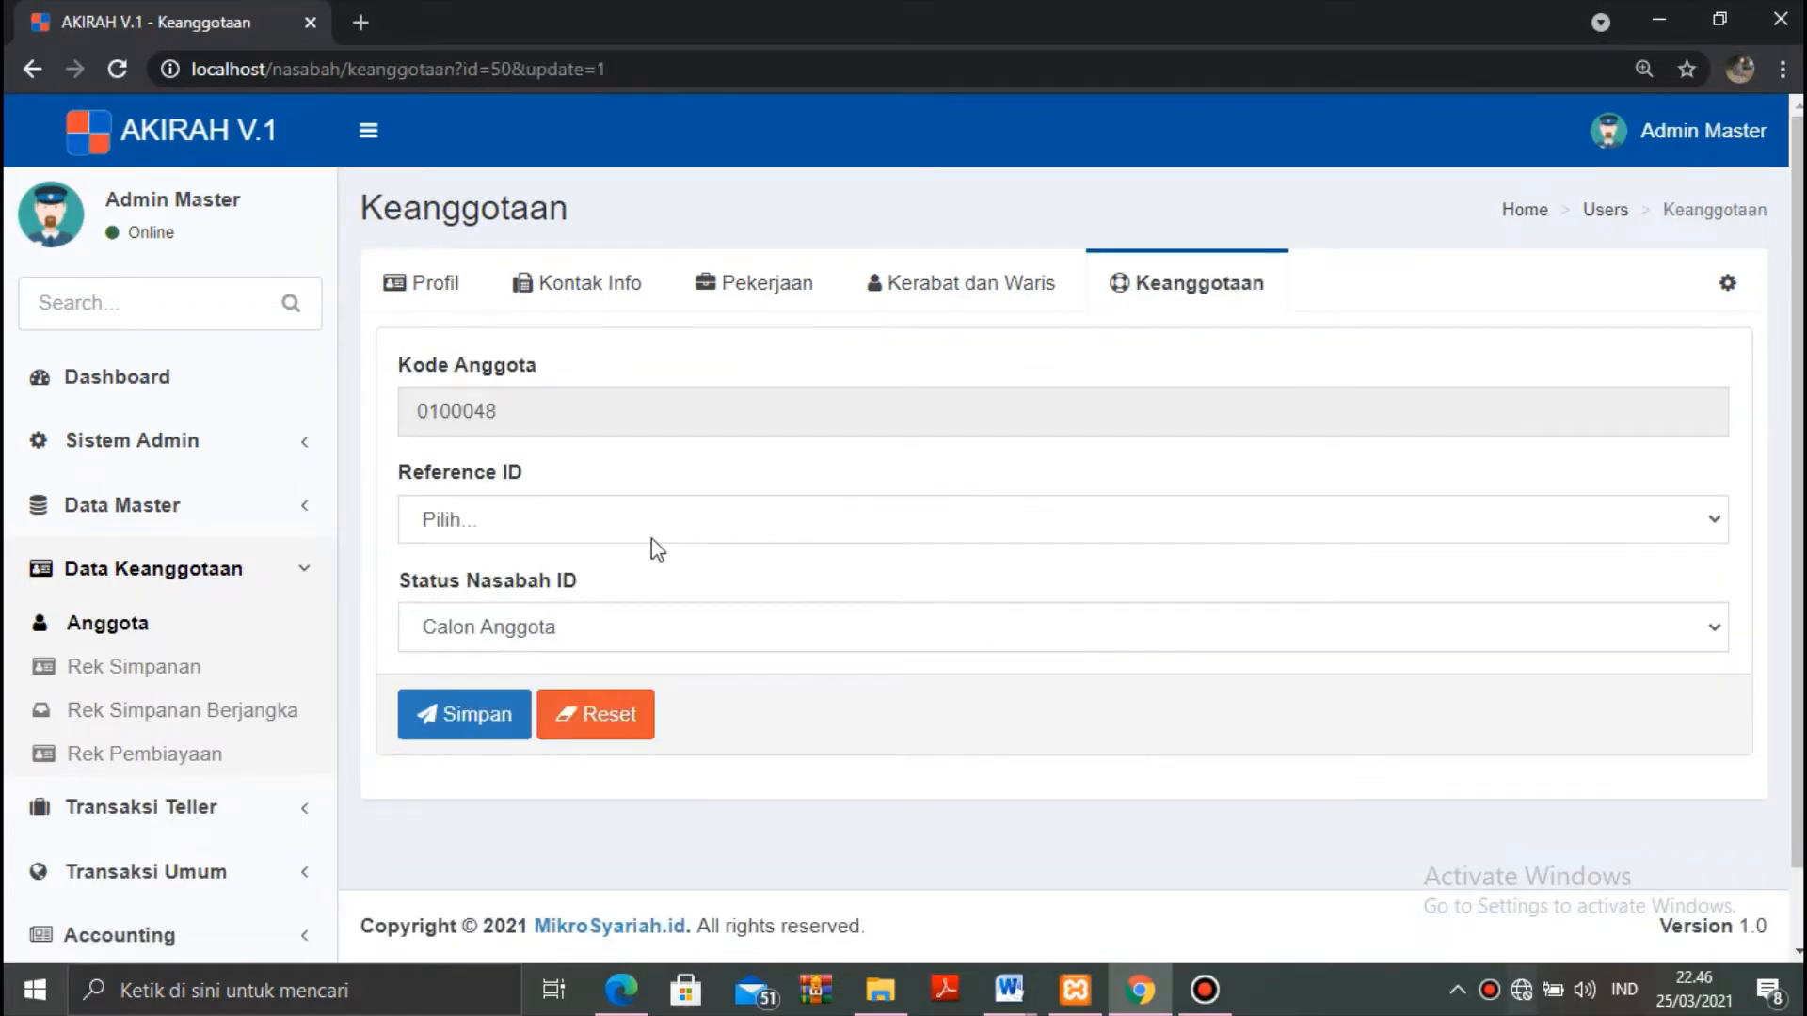
click(595, 524)
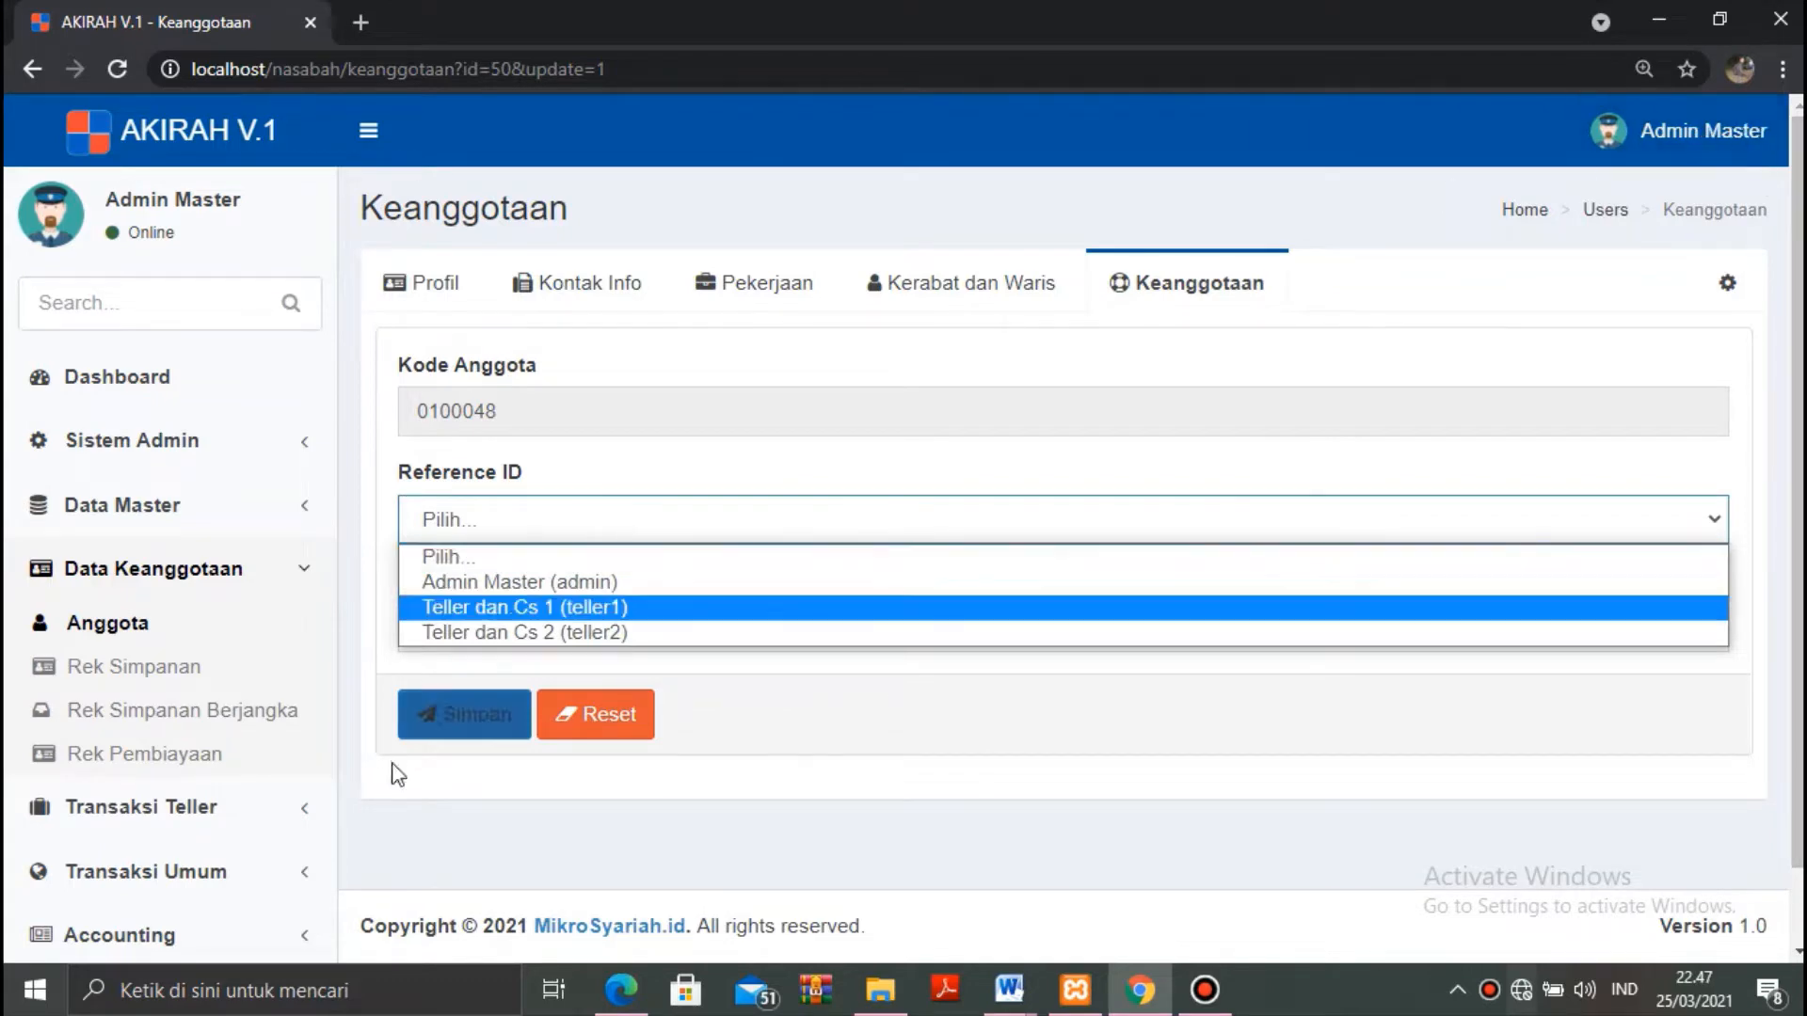
click(567, 583)
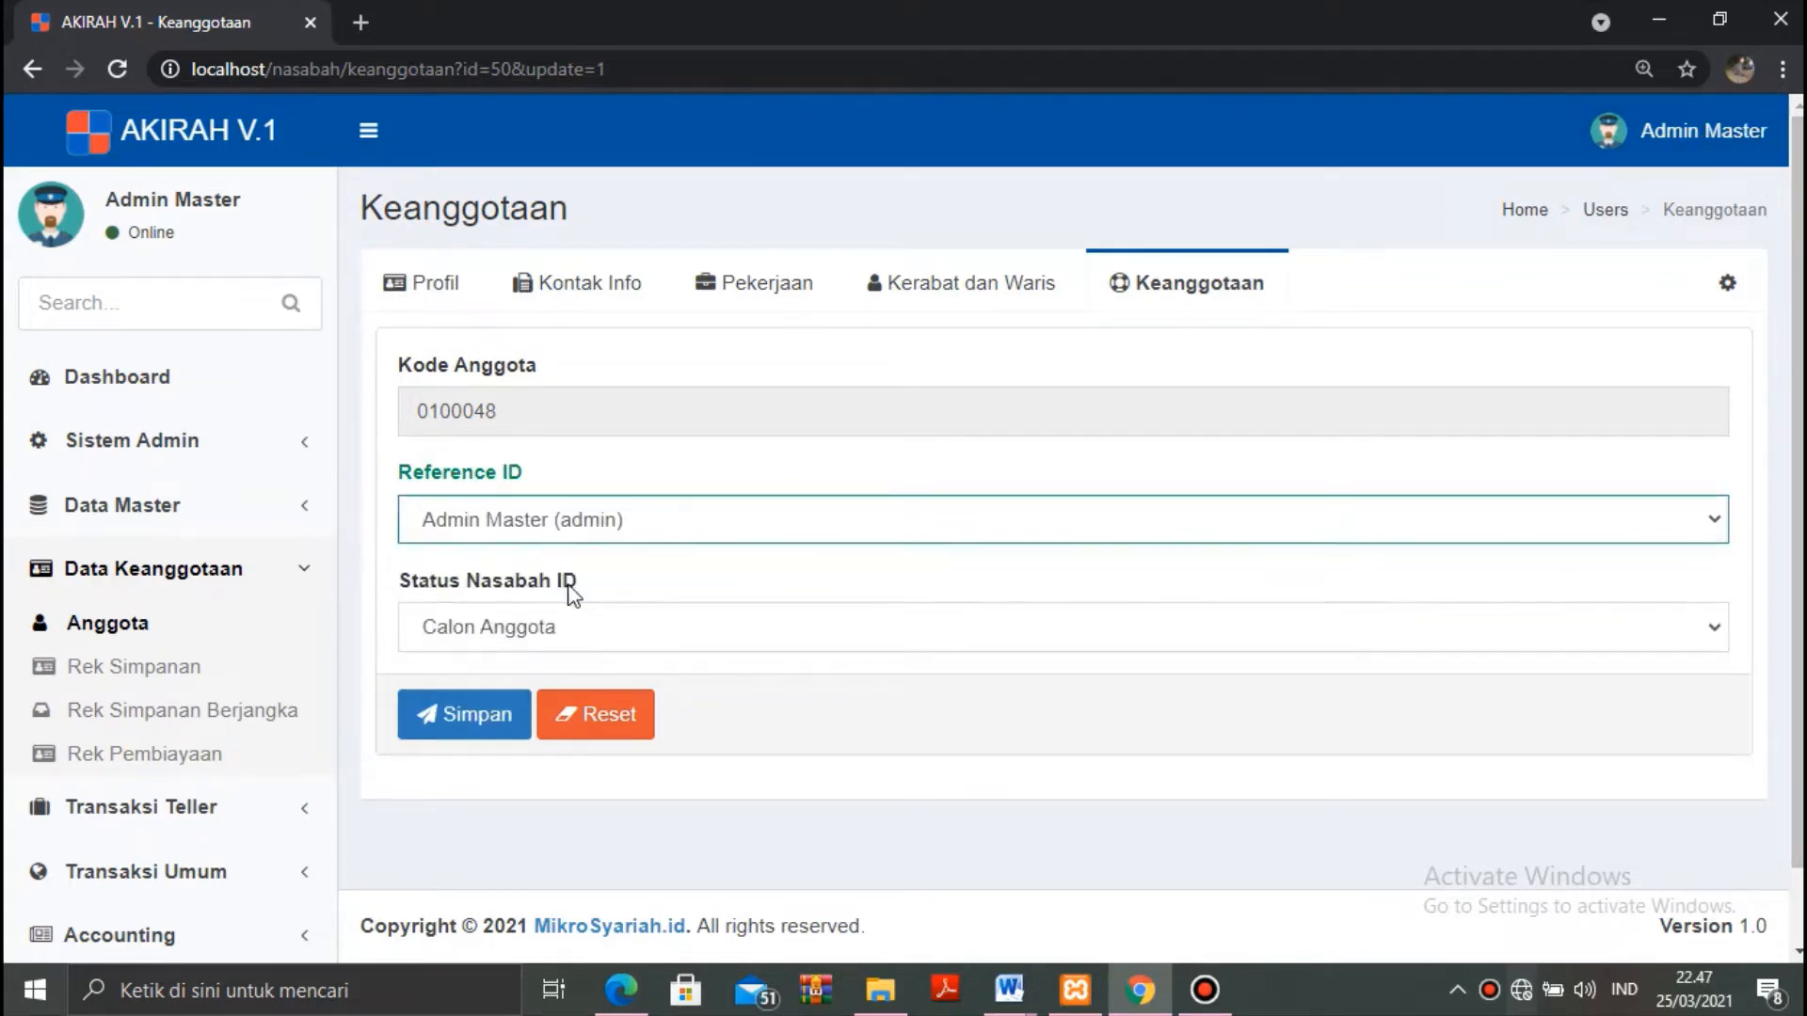
click(533, 630)
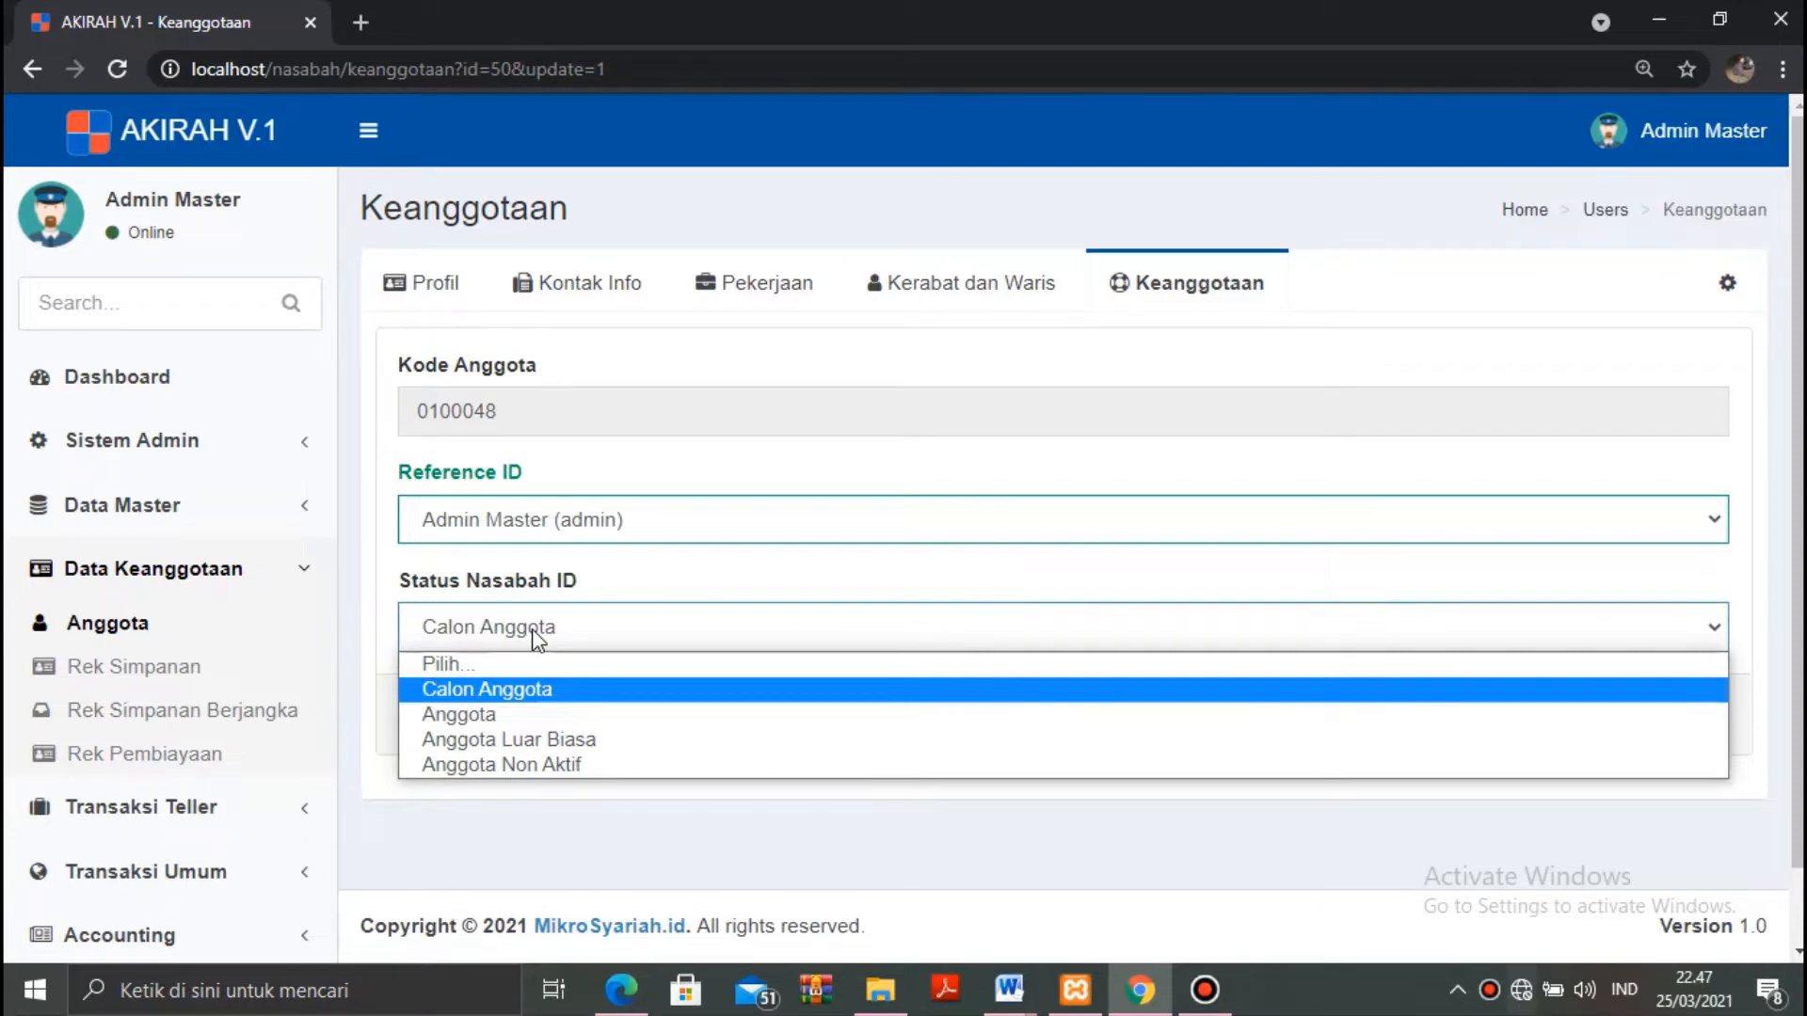
click(486, 714)
click(485, 717)
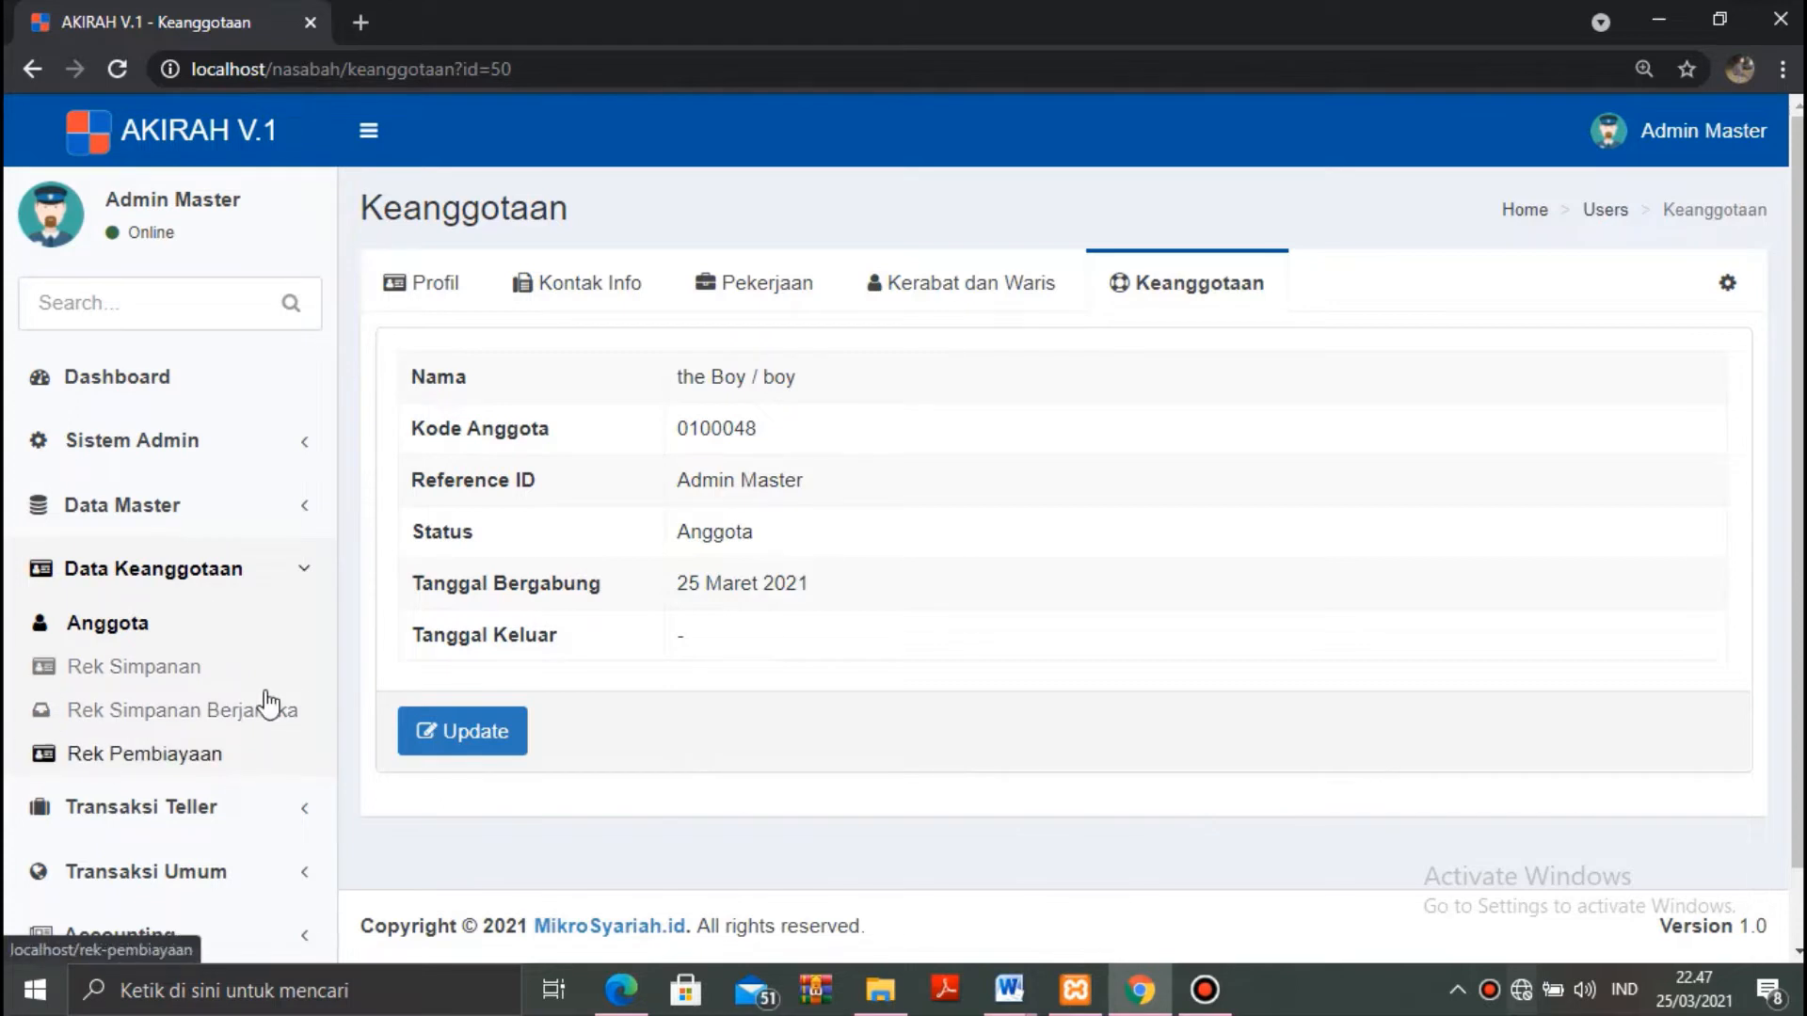
Start a new Rek Simpanan savings account and choose the newly registered member as its Nasabah ID.
click(157, 671)
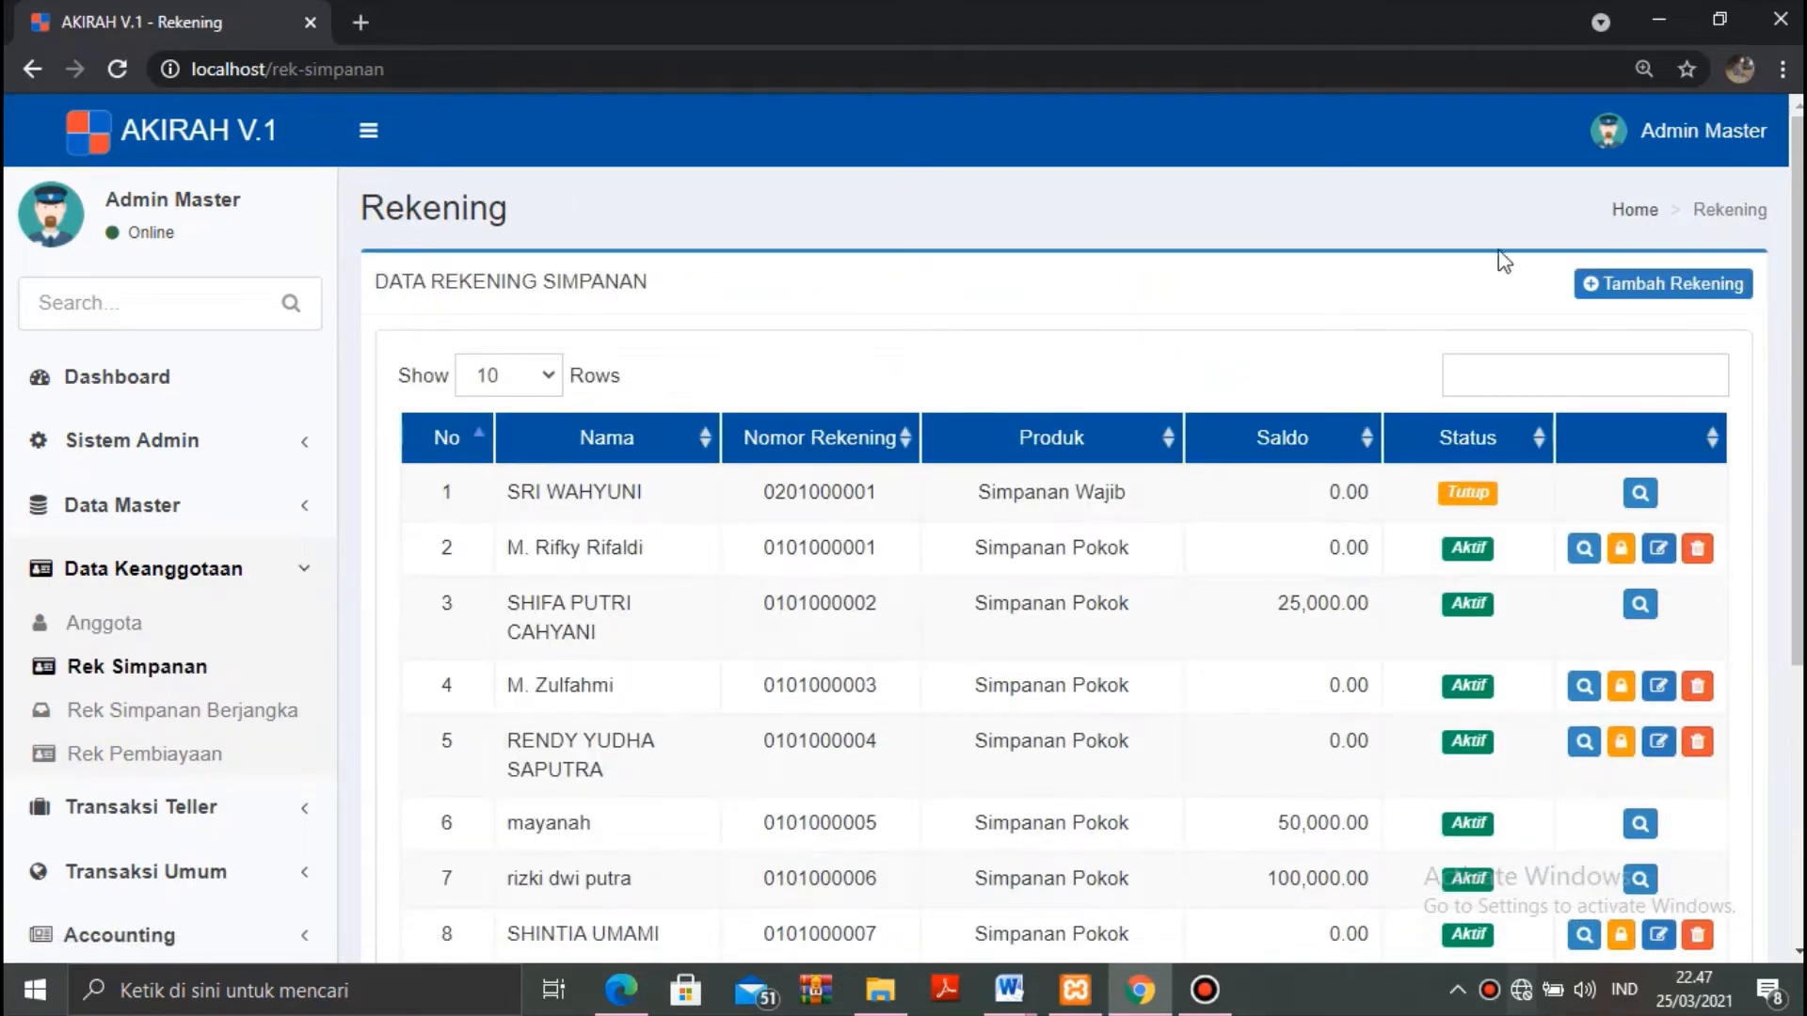
click(1634, 291)
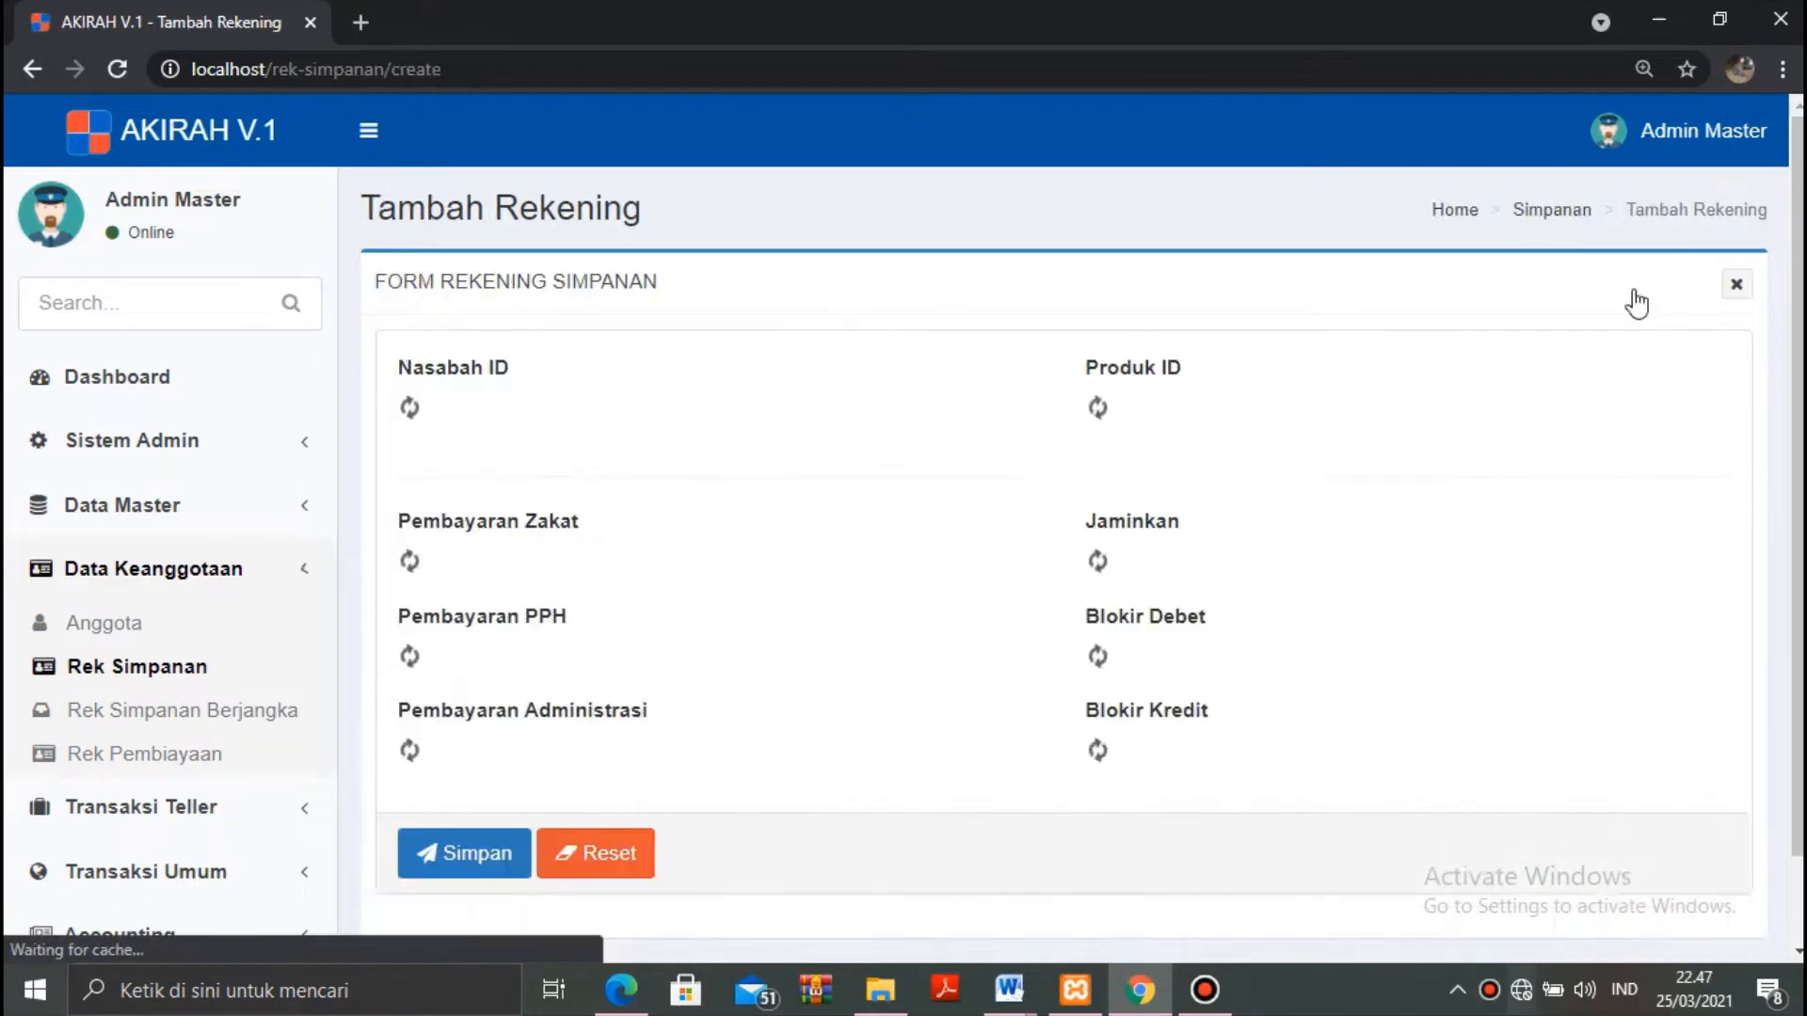
click(555, 414)
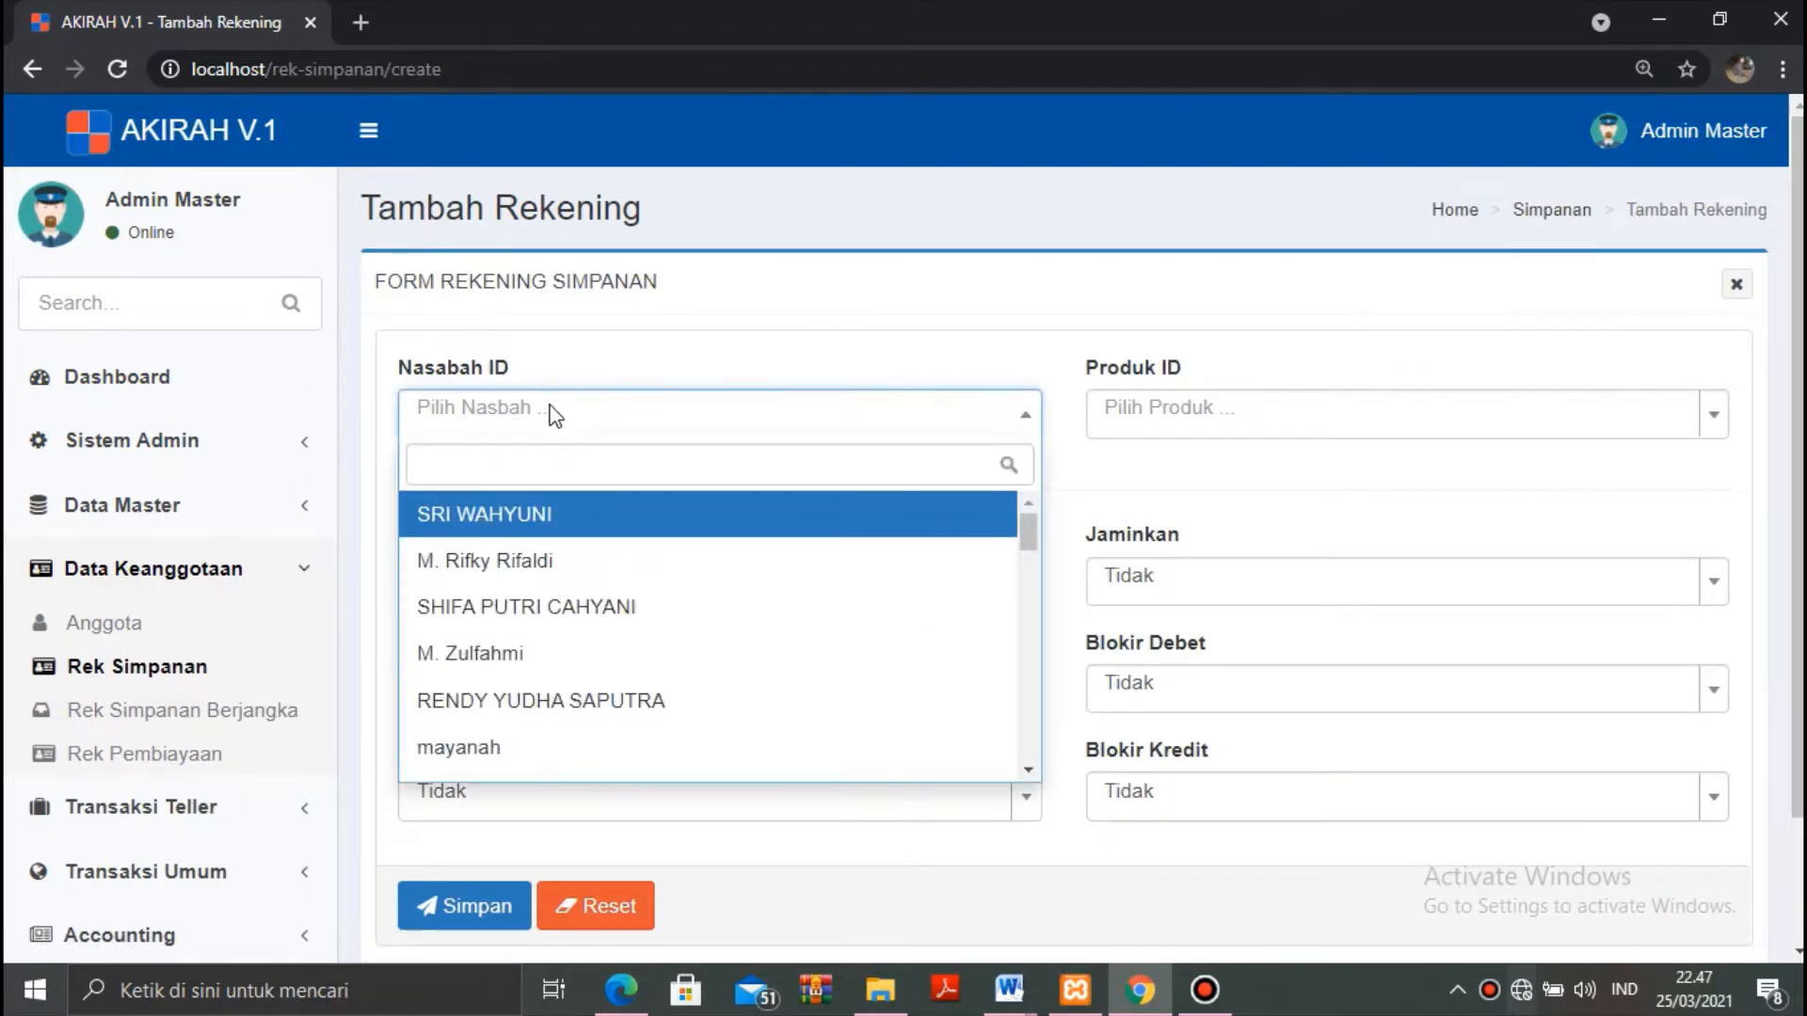
text(th)
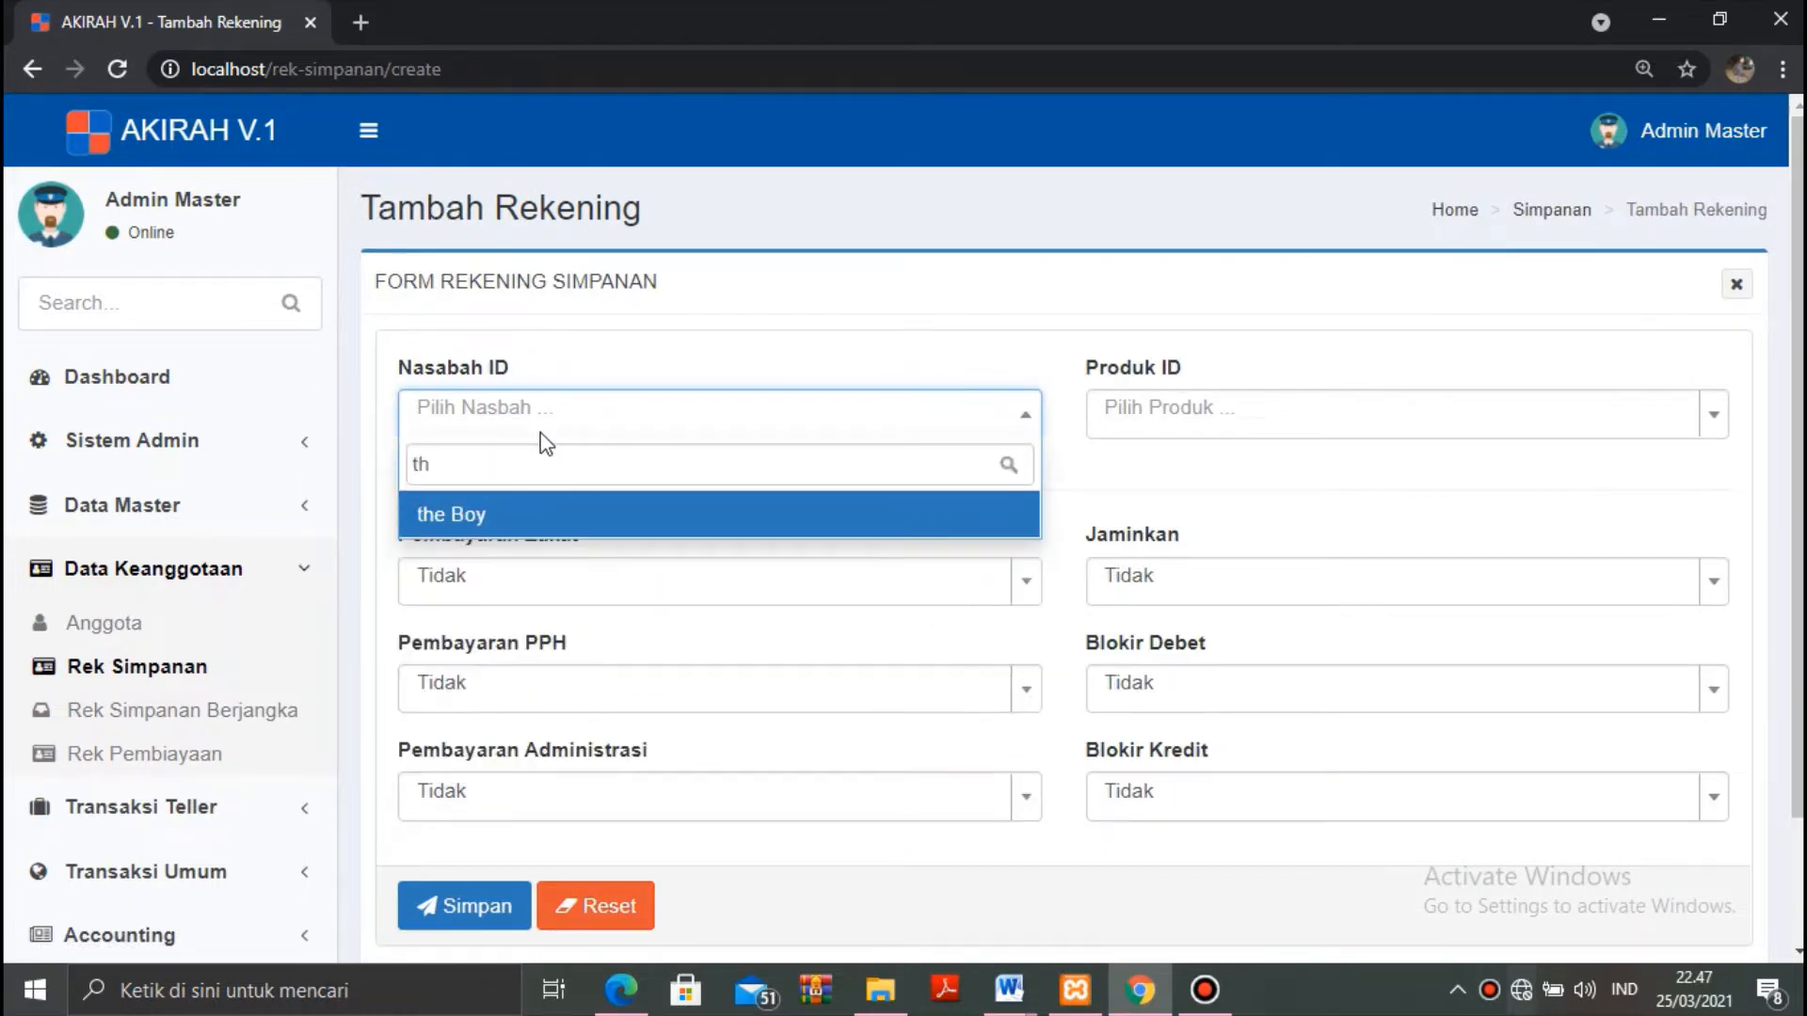
click(513, 517)
Set the savings account's product to Simpanan Sukarela and save the account.
click(1240, 414)
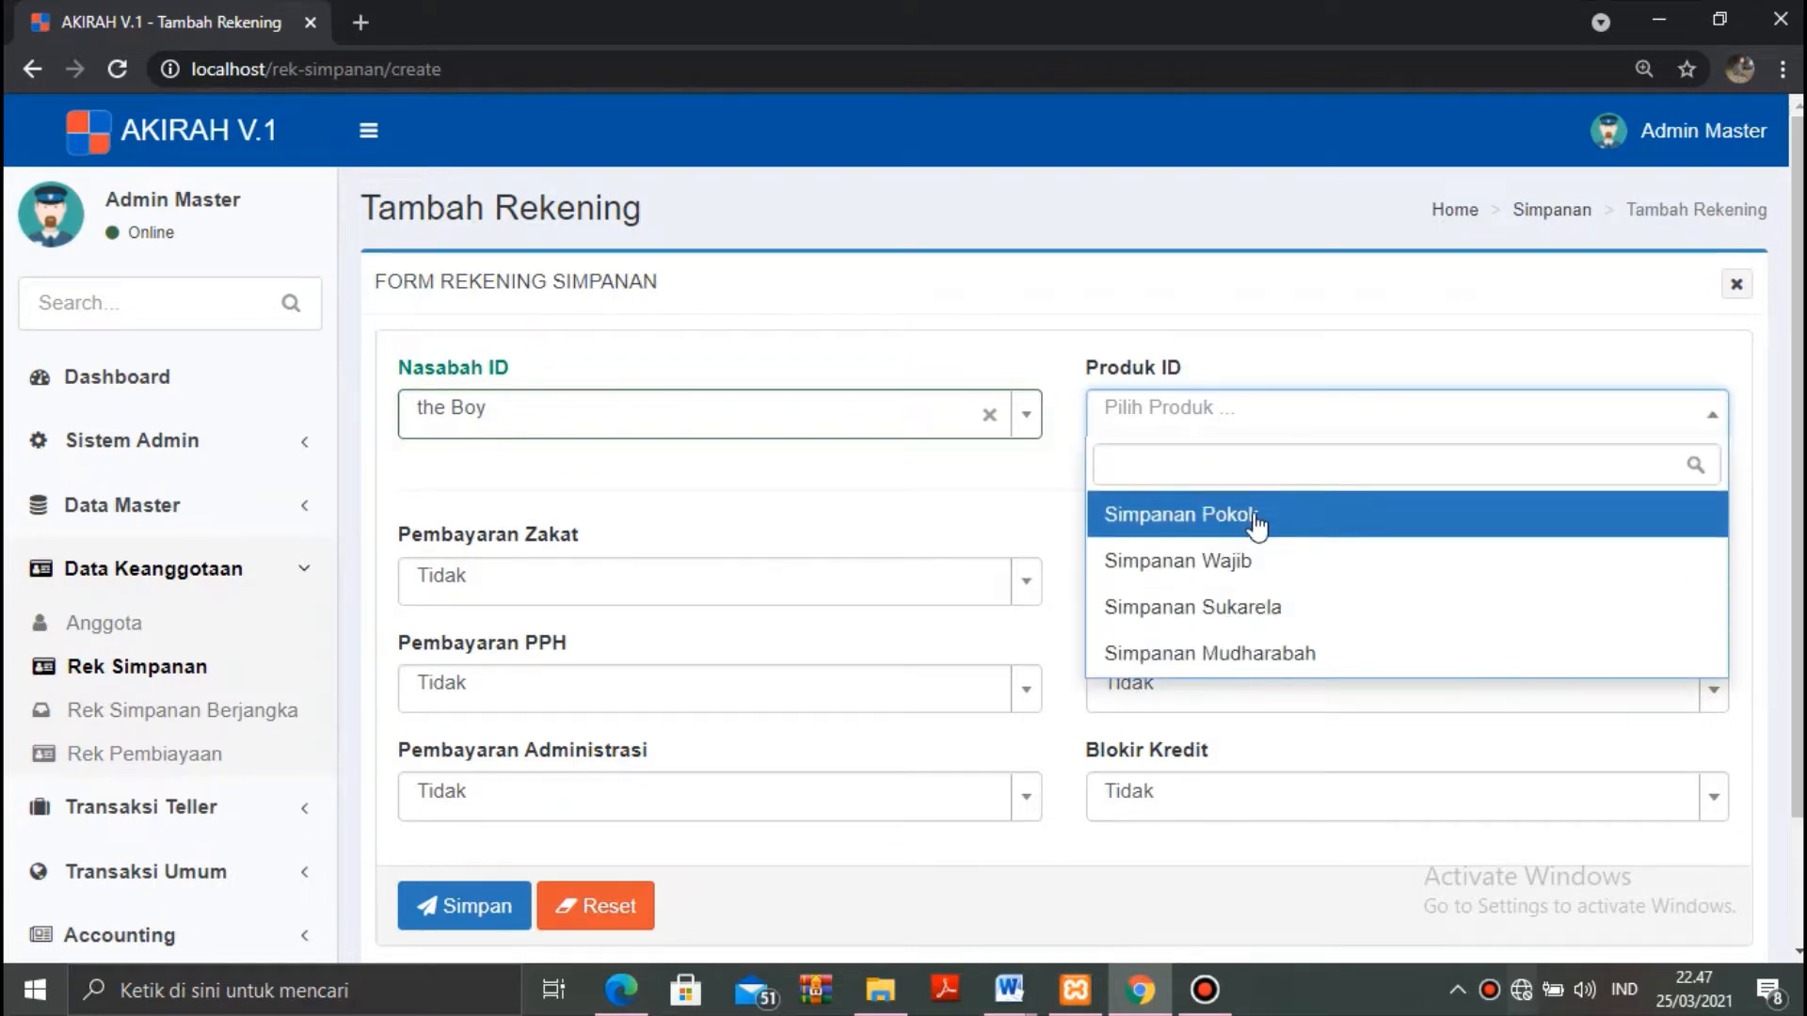
click(1238, 613)
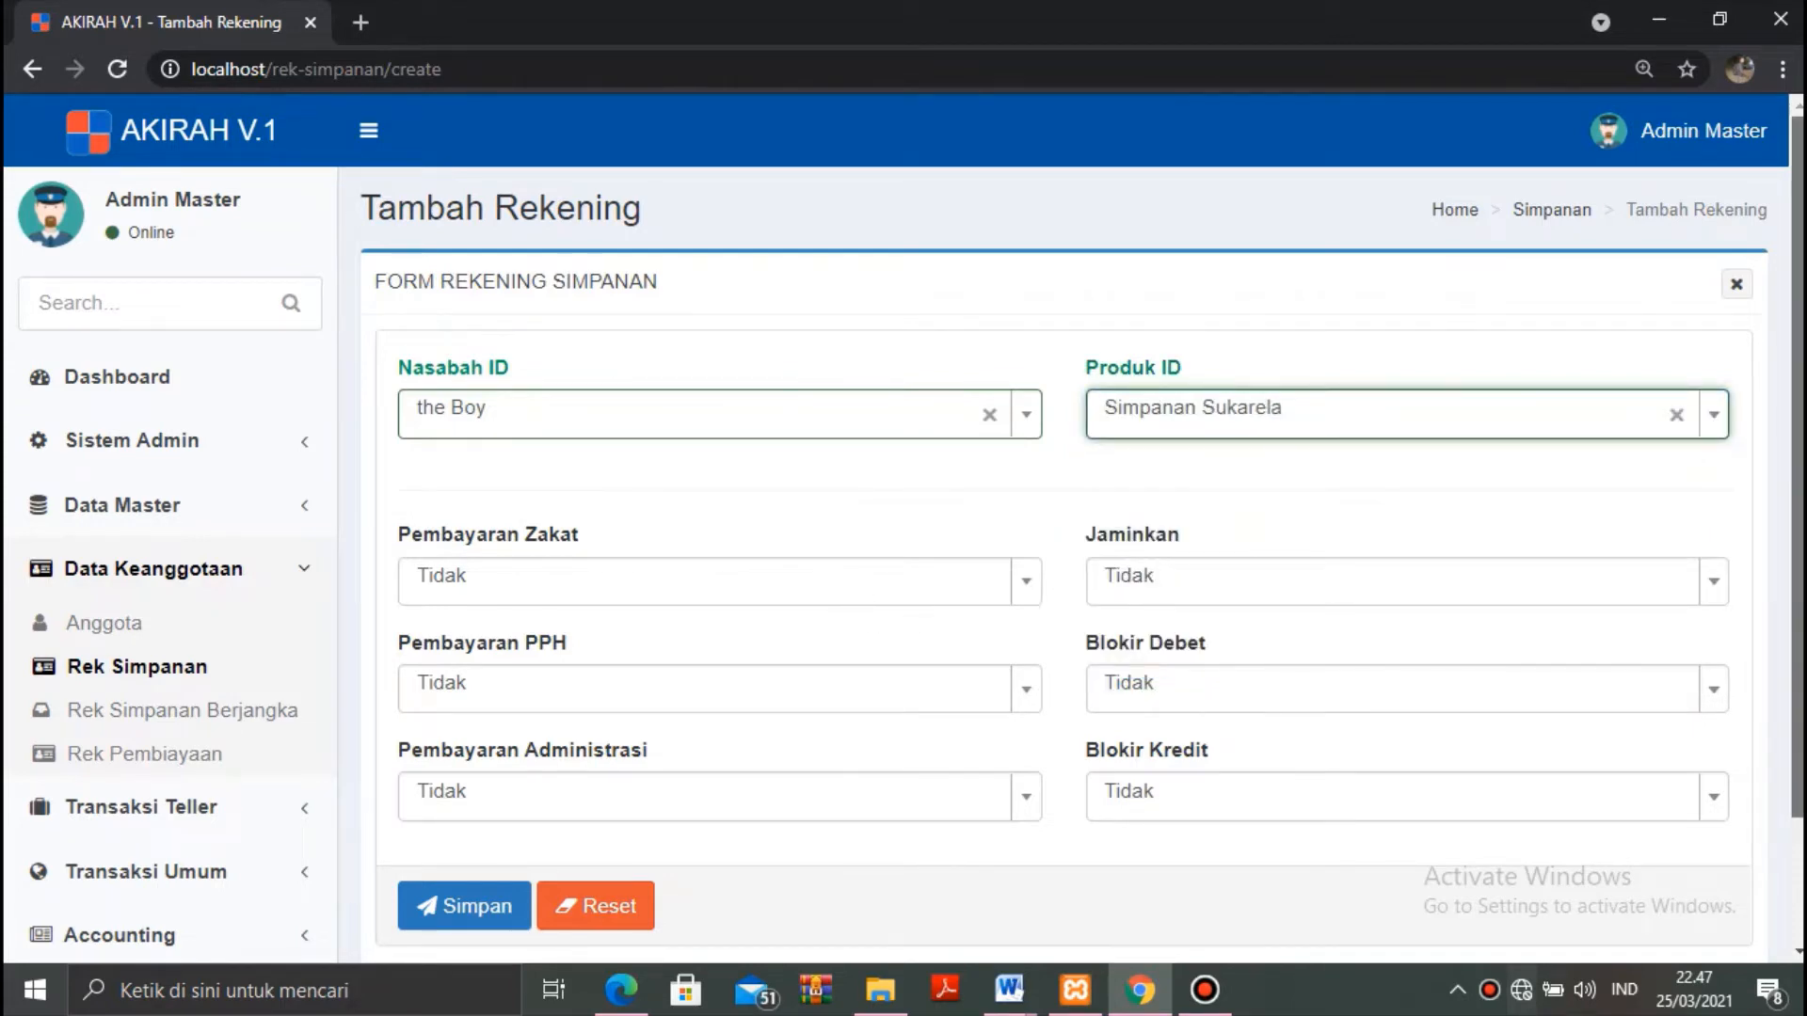
scroll(1783, 461, down, 2)
click(450, 764)
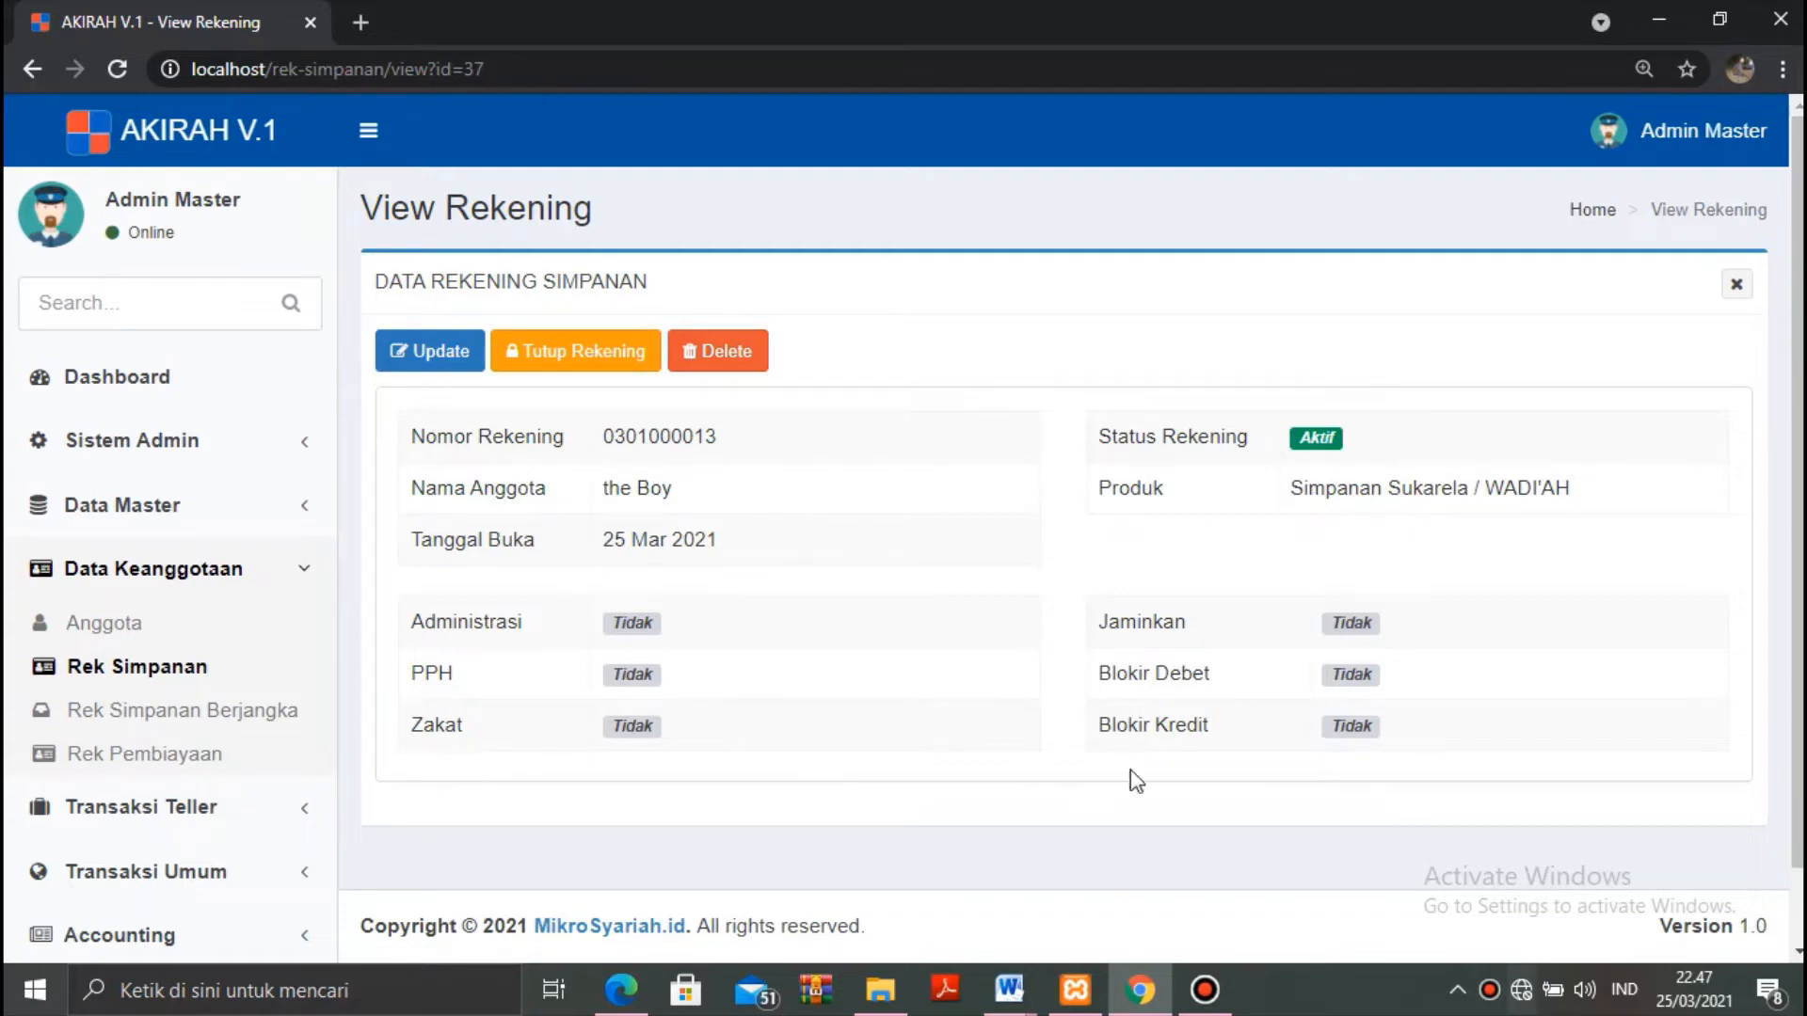
Open the teller's cash savings transaction form and set Jenis Transaksi to SETOR TUNAI.
click(123, 818)
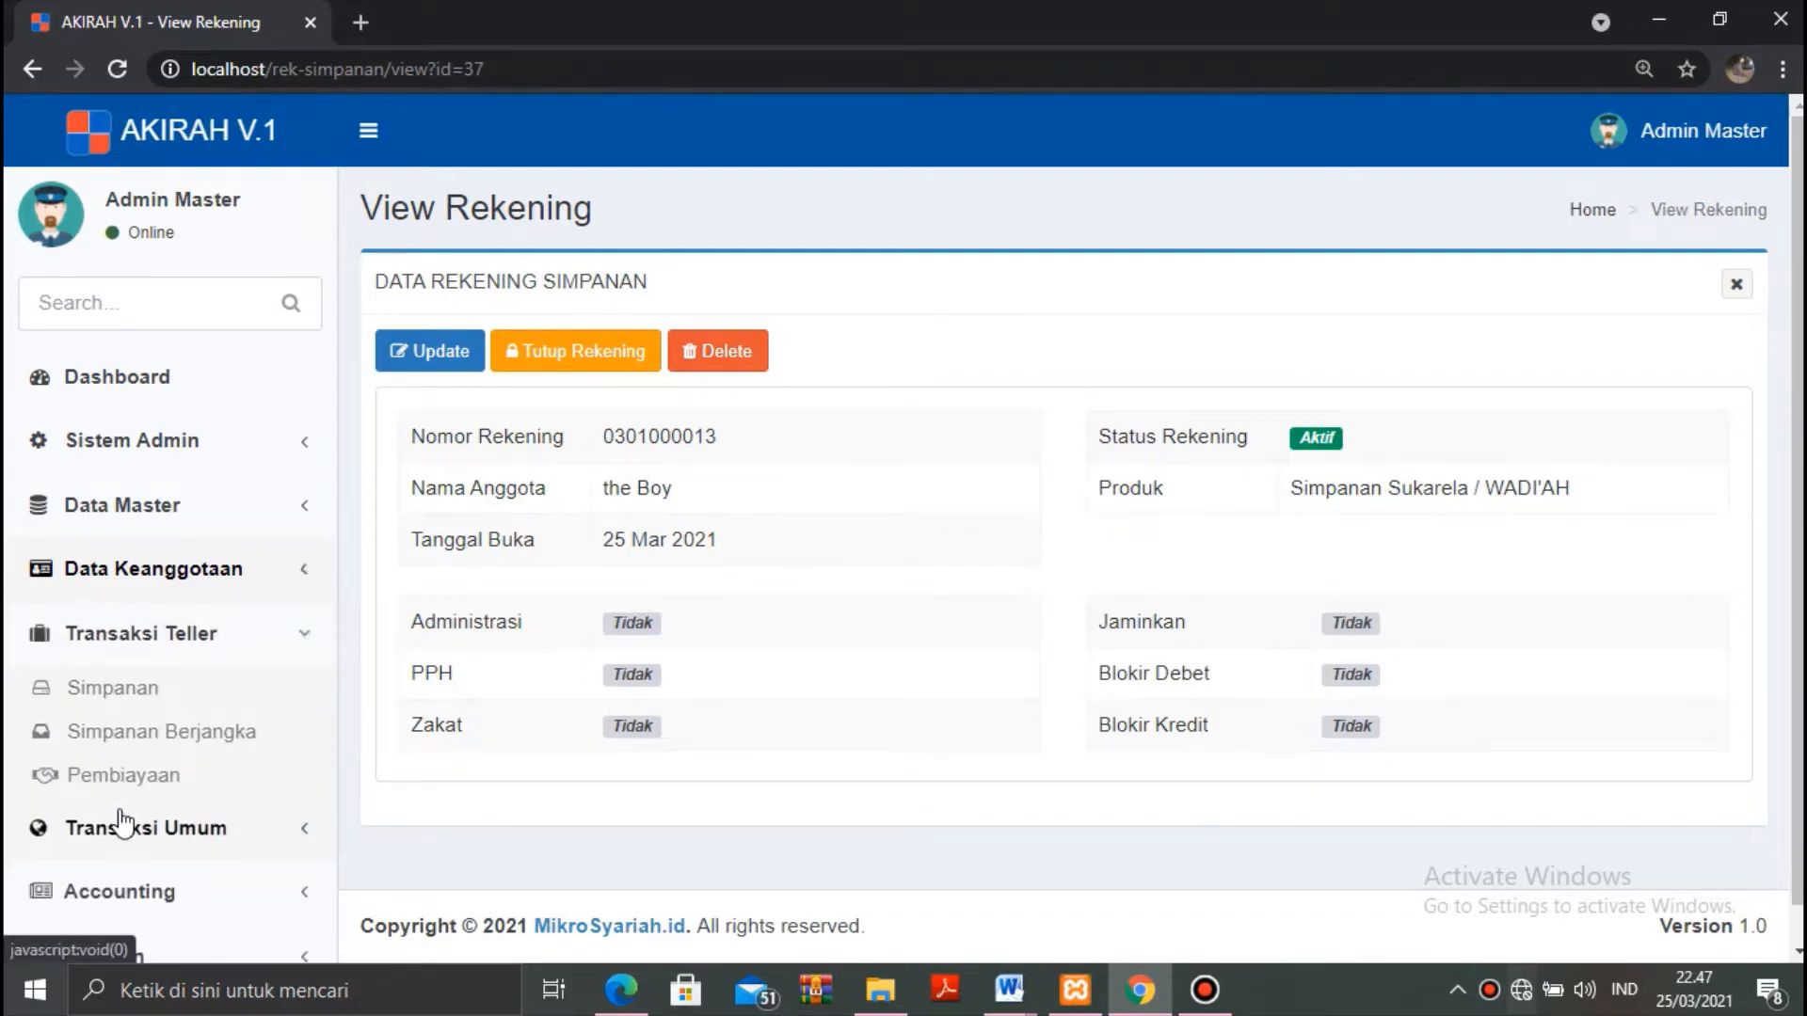
click(136, 690)
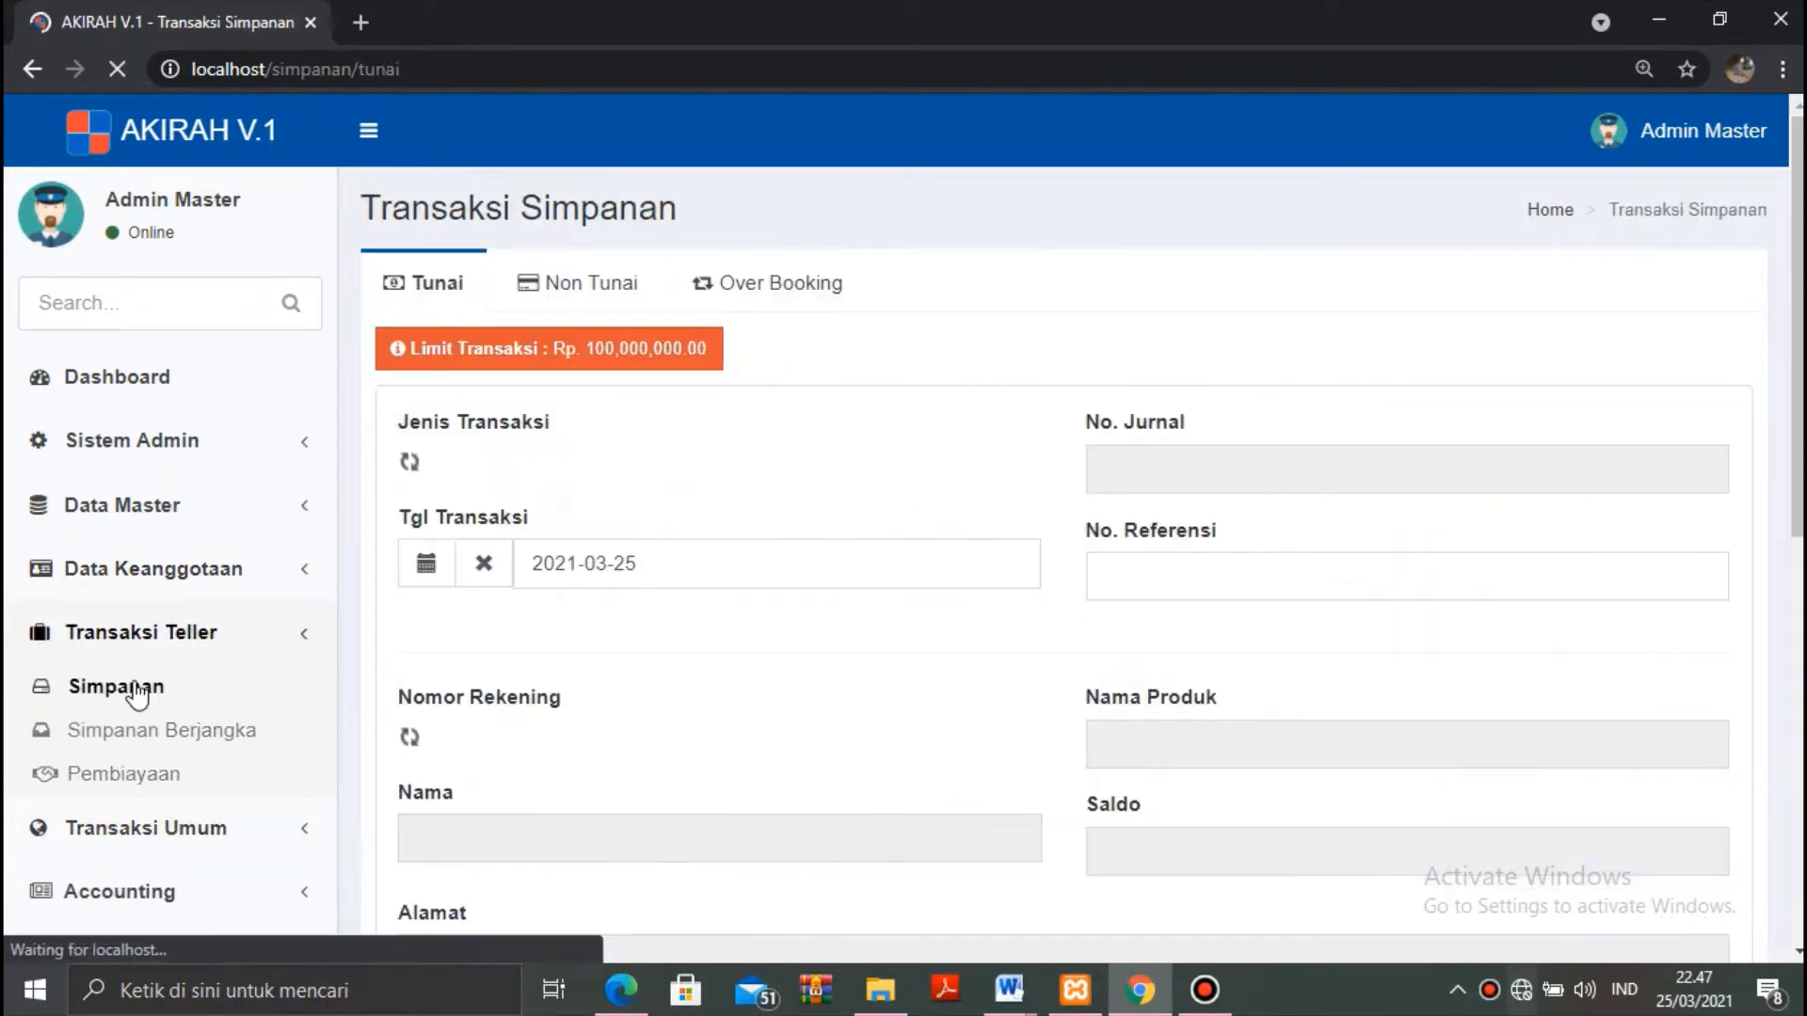
click(621, 470)
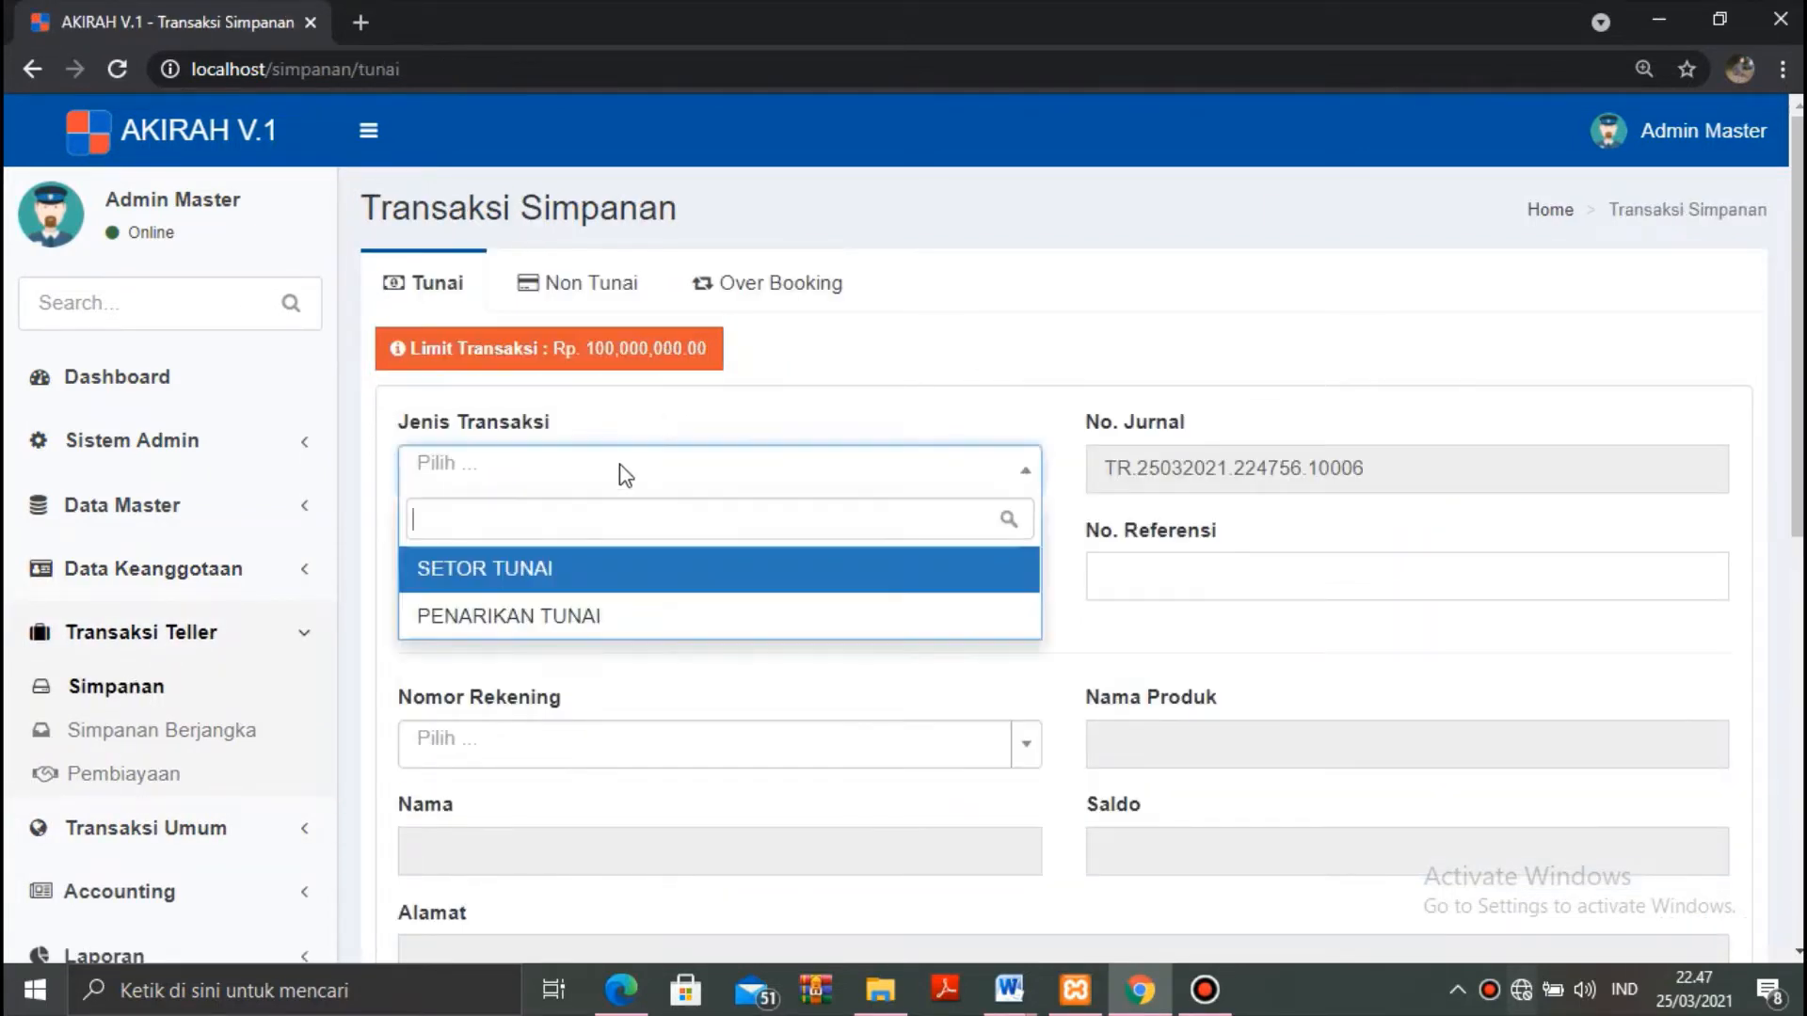
click(555, 584)
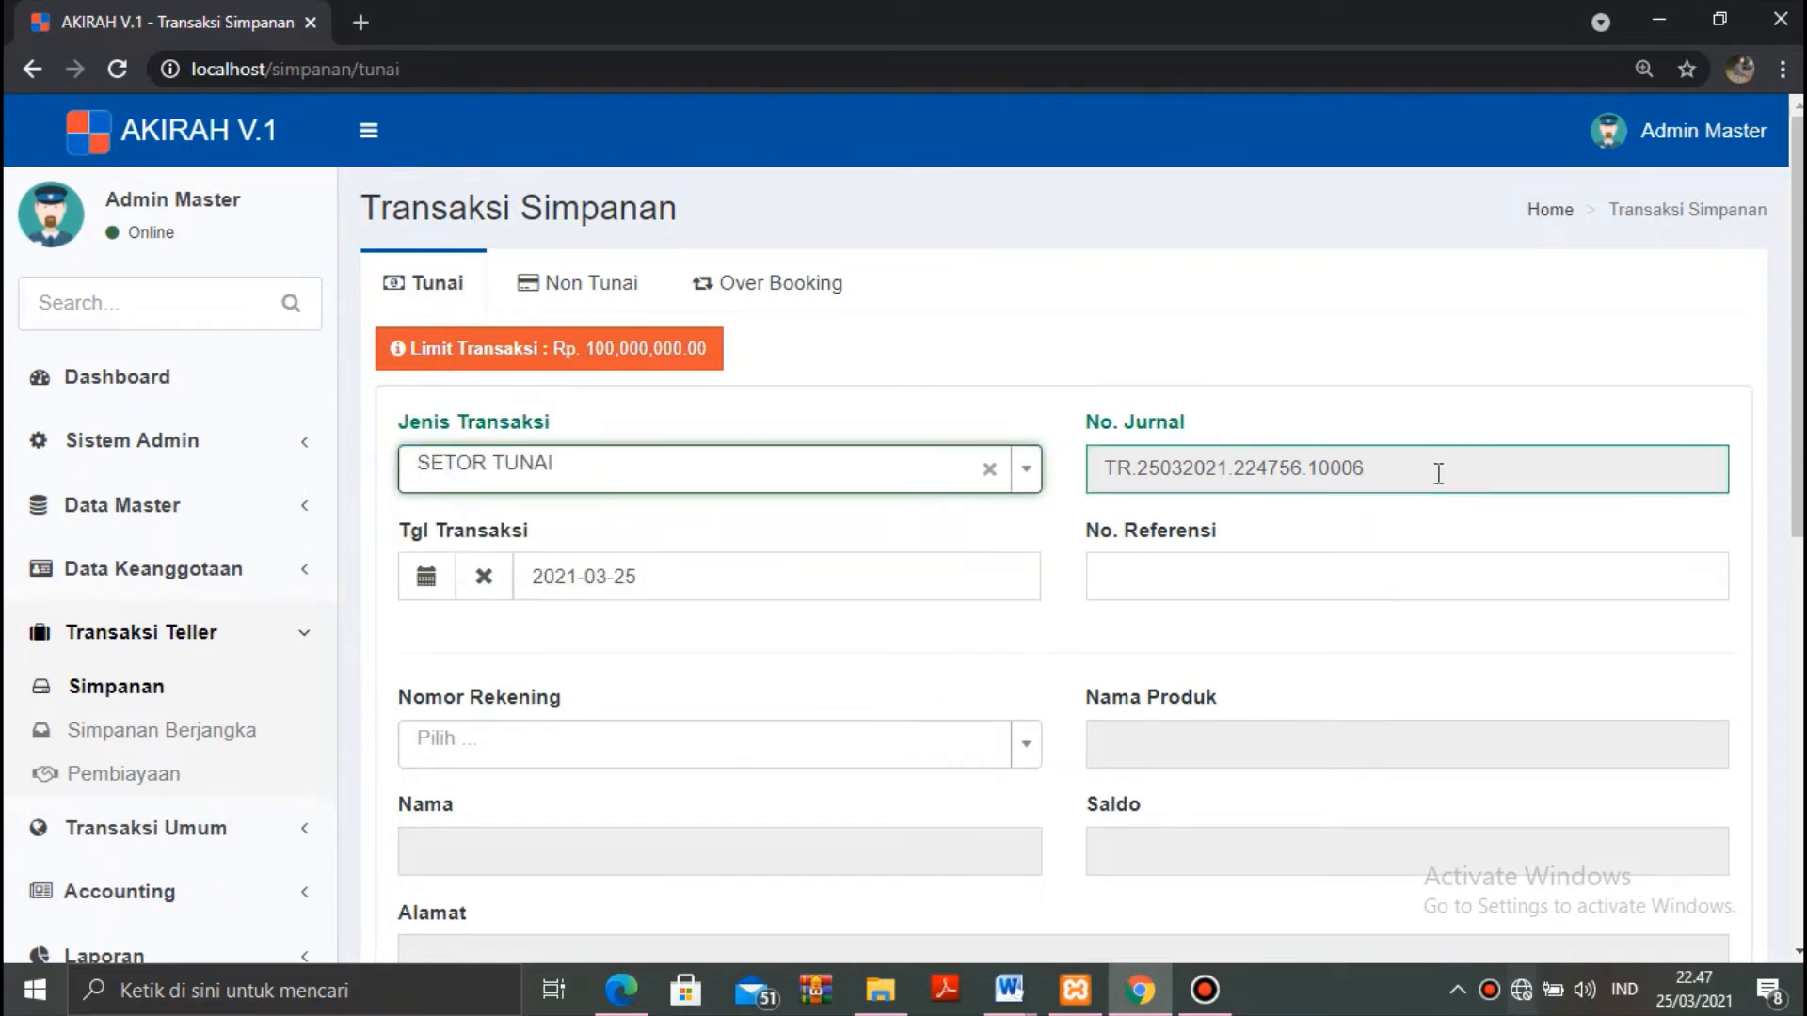
Copy the transaction's No. Jurnal value into the No. Referensi field.
drag(1405, 472, 1045, 513)
click(1004, 511)
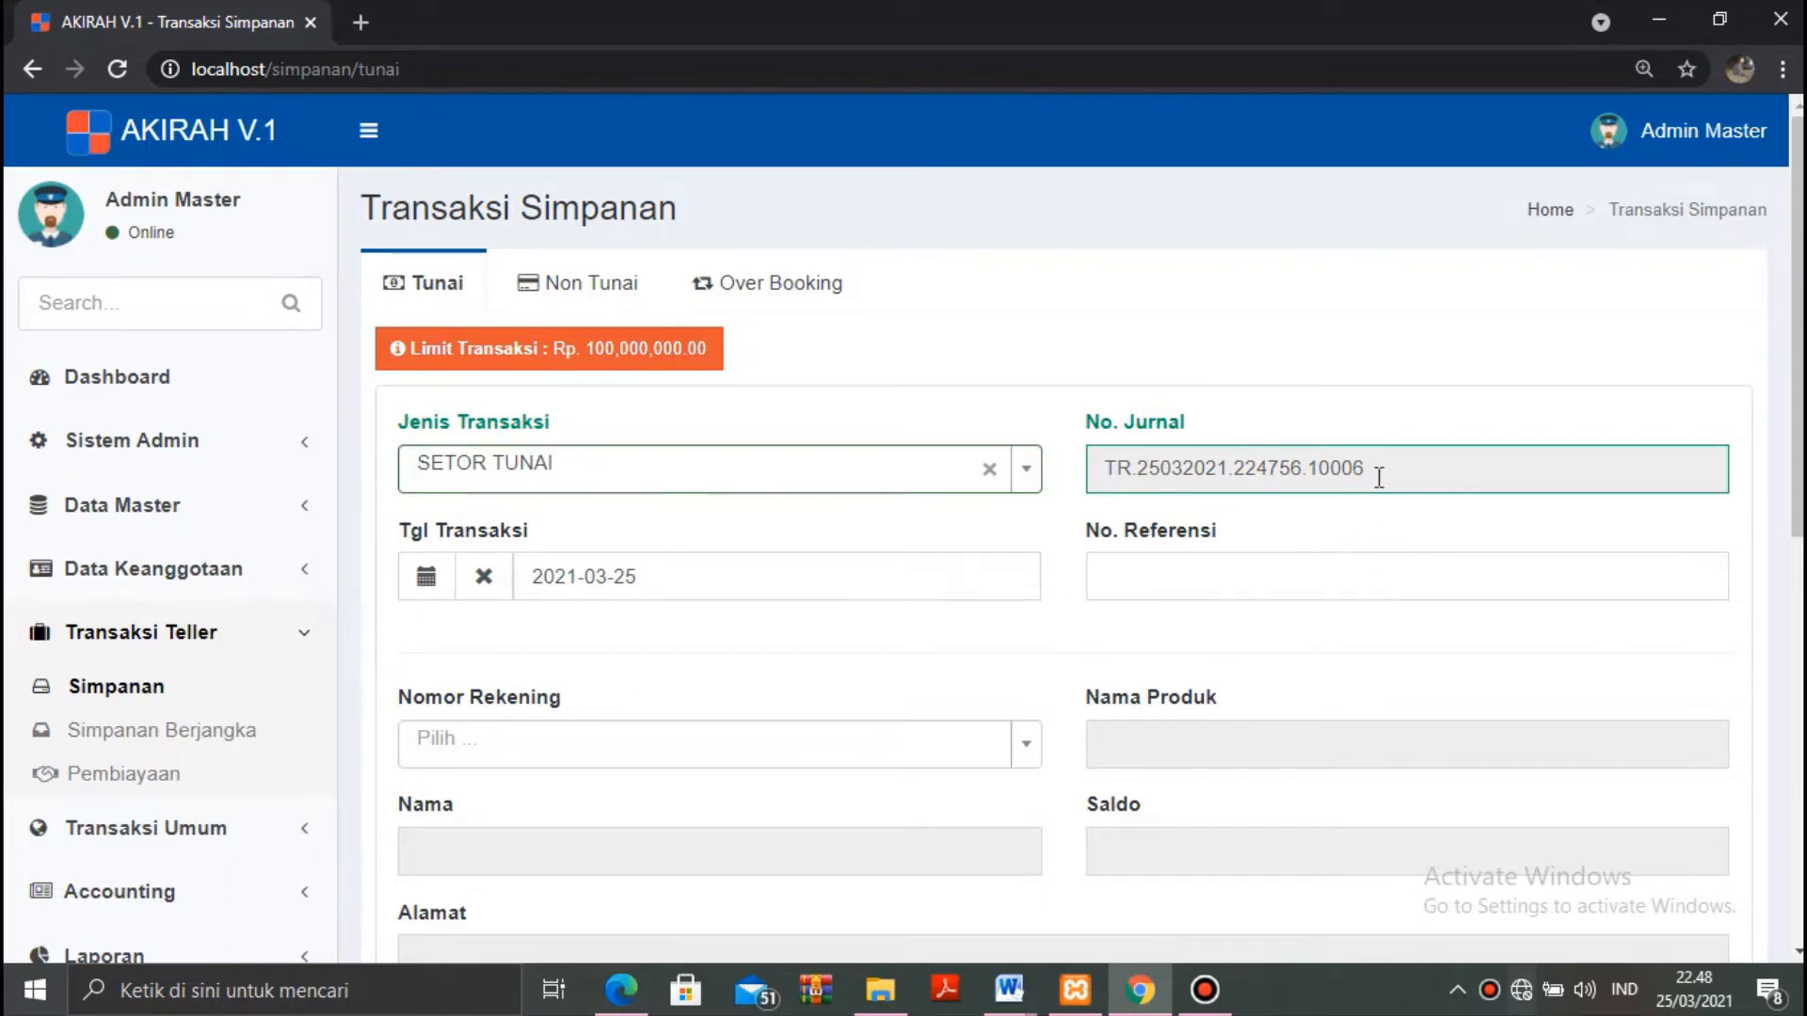
drag(1377, 468, 1082, 475)
key(ctrl+c)
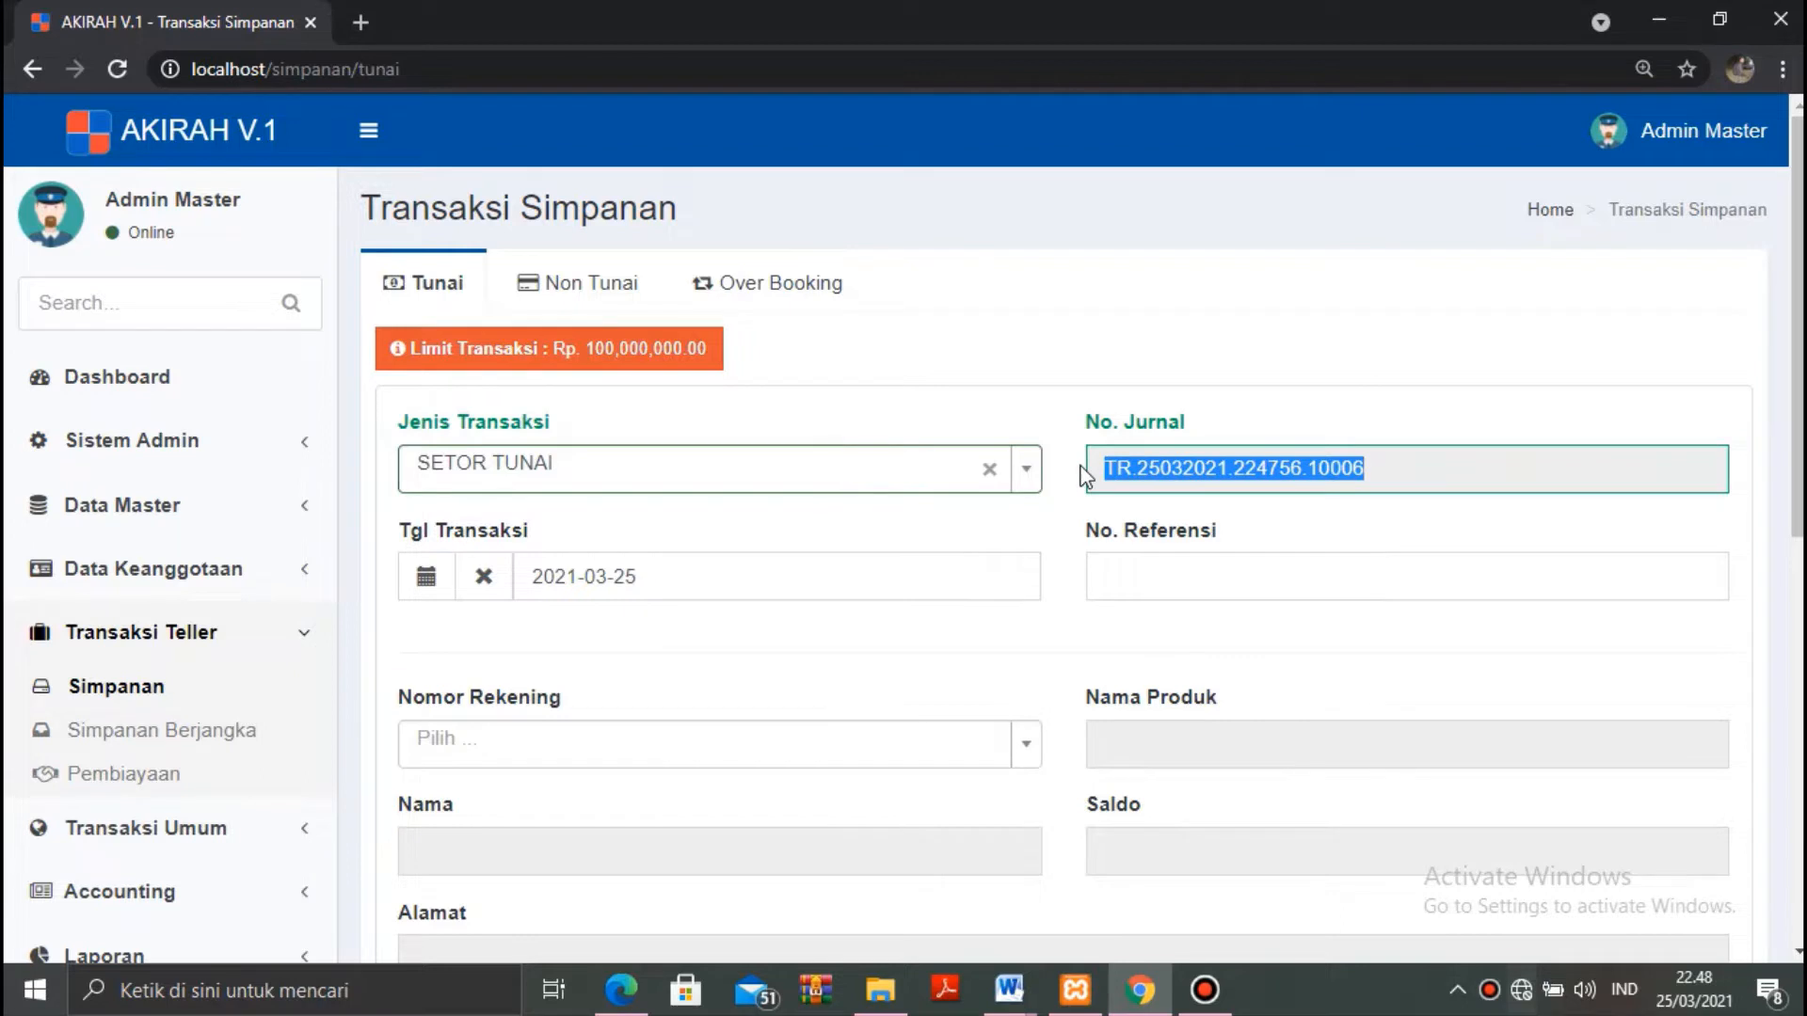
click(1137, 569)
key(ctrl+v)
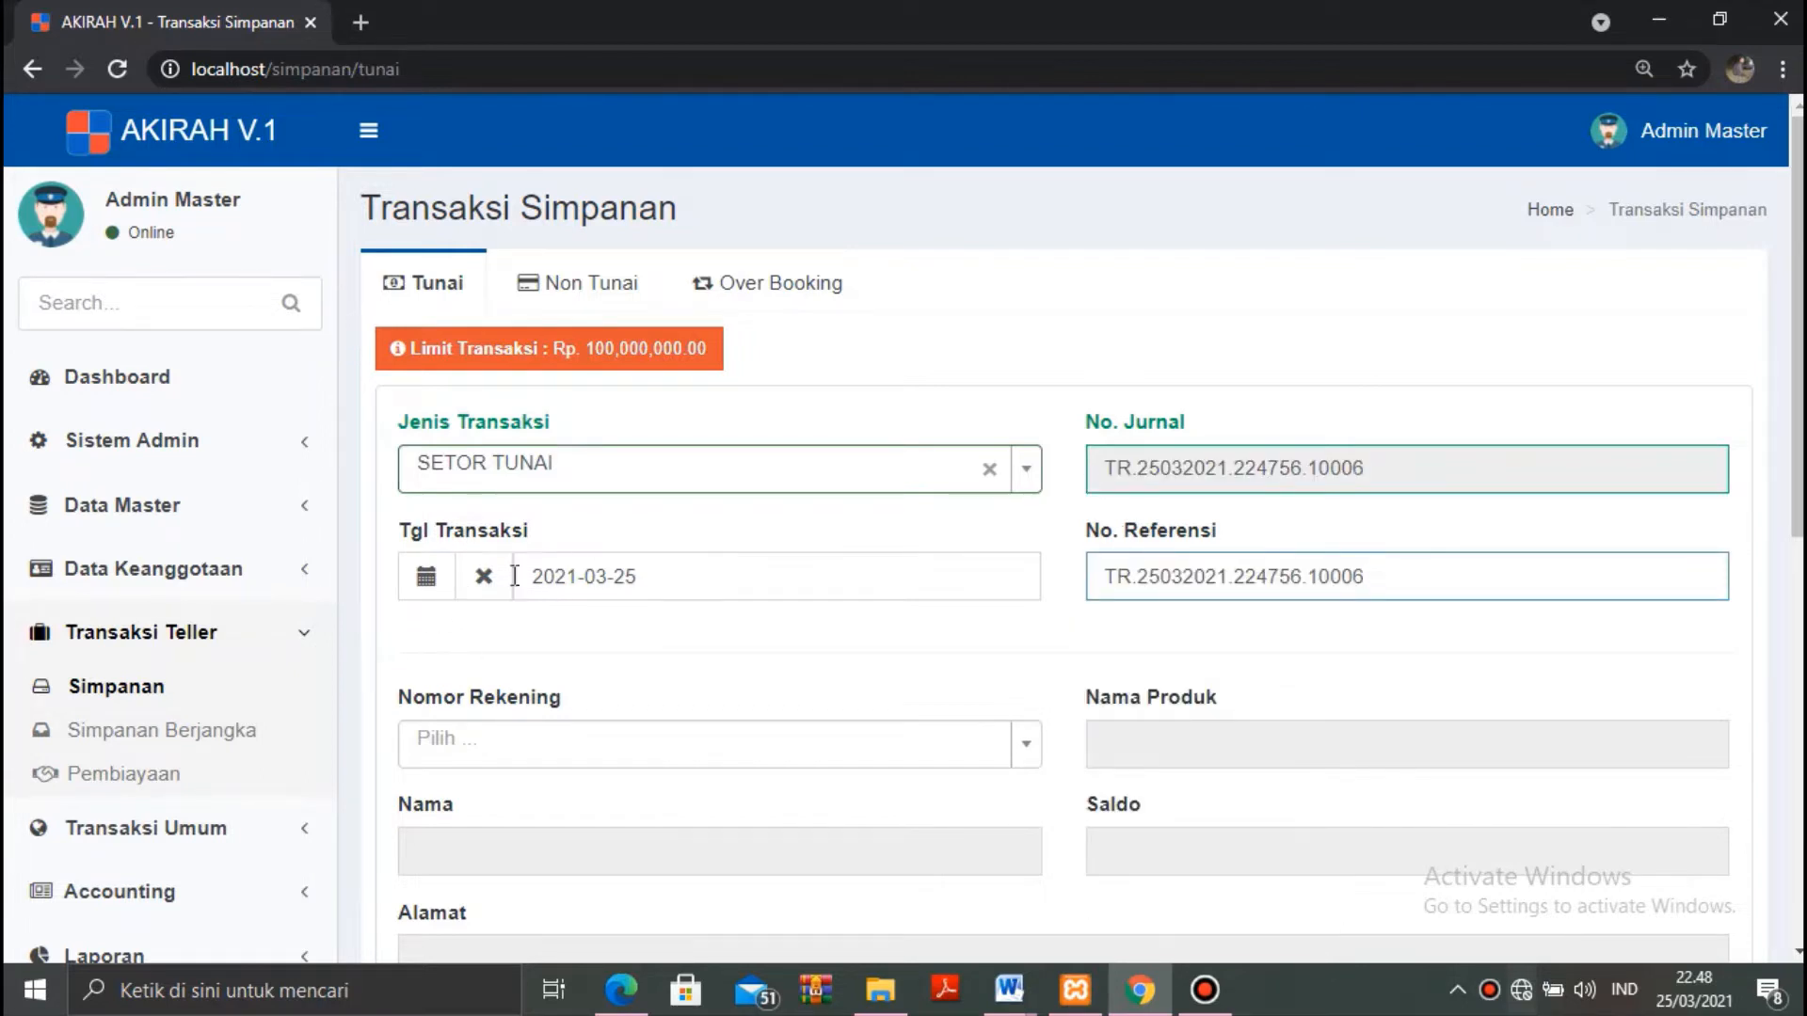
Set the cash deposit's Tgl Transaksi to 2021-02-24.
click(427, 578)
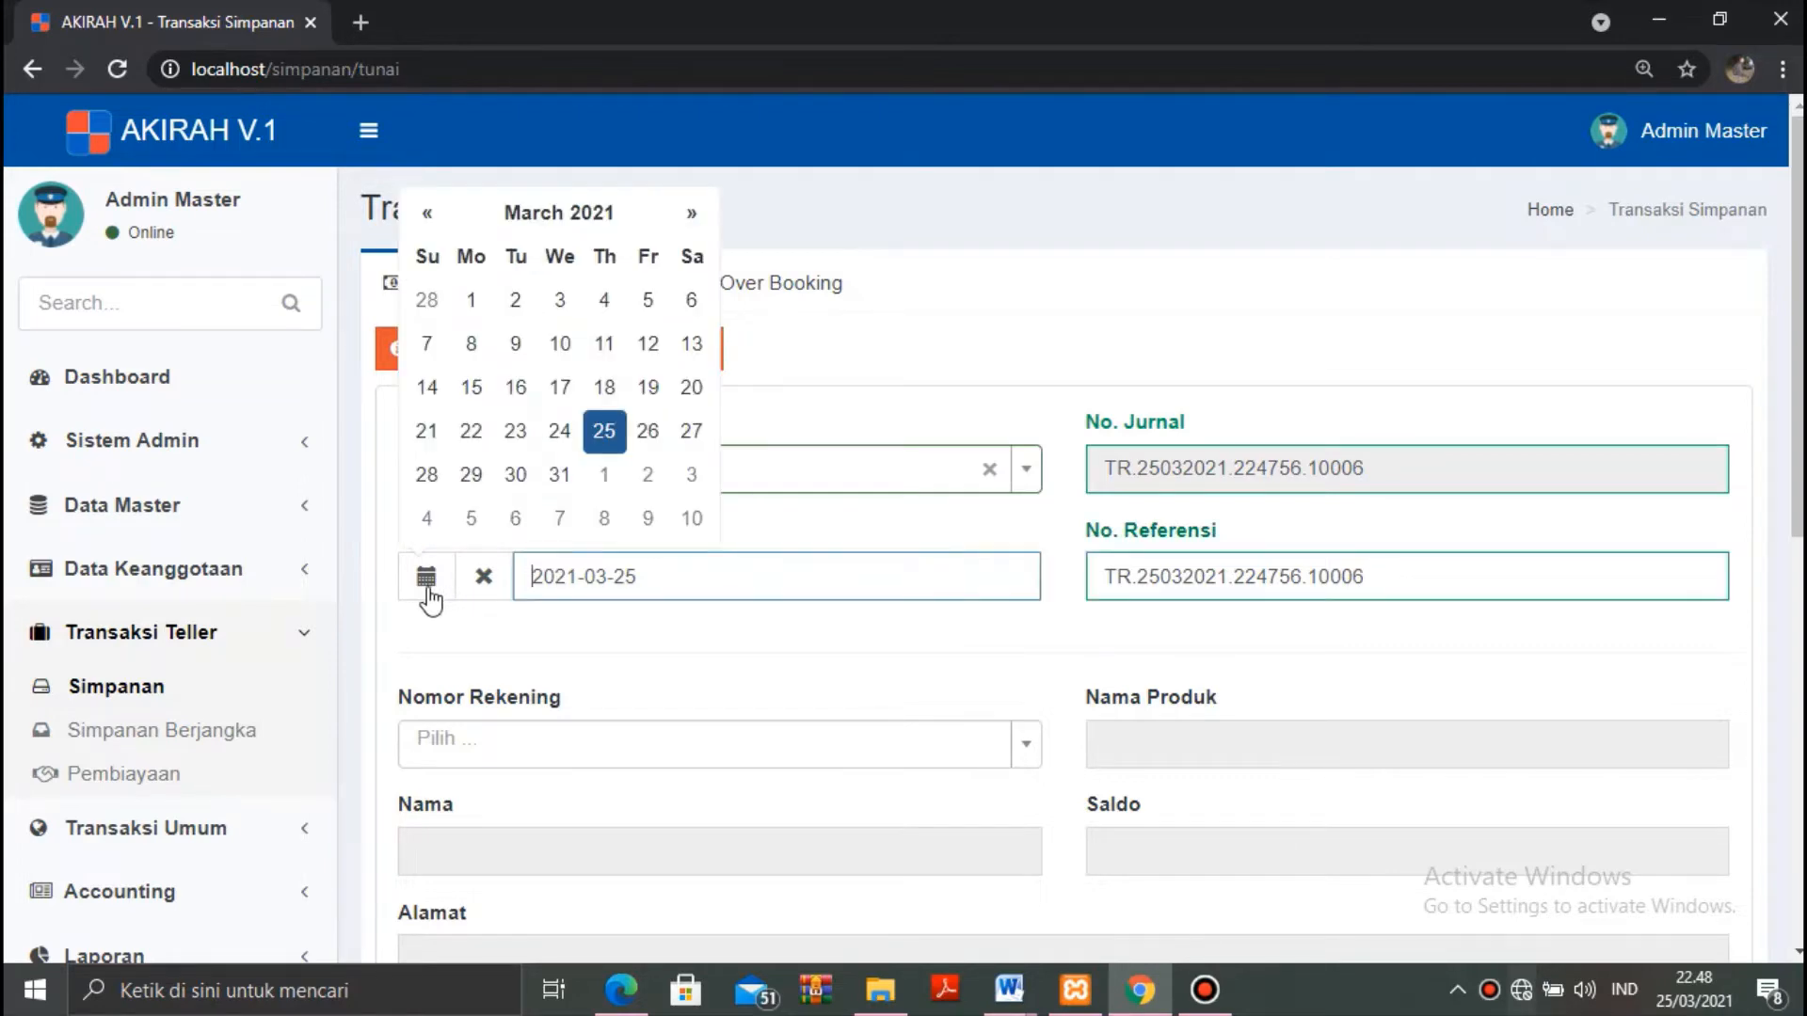
click(429, 216)
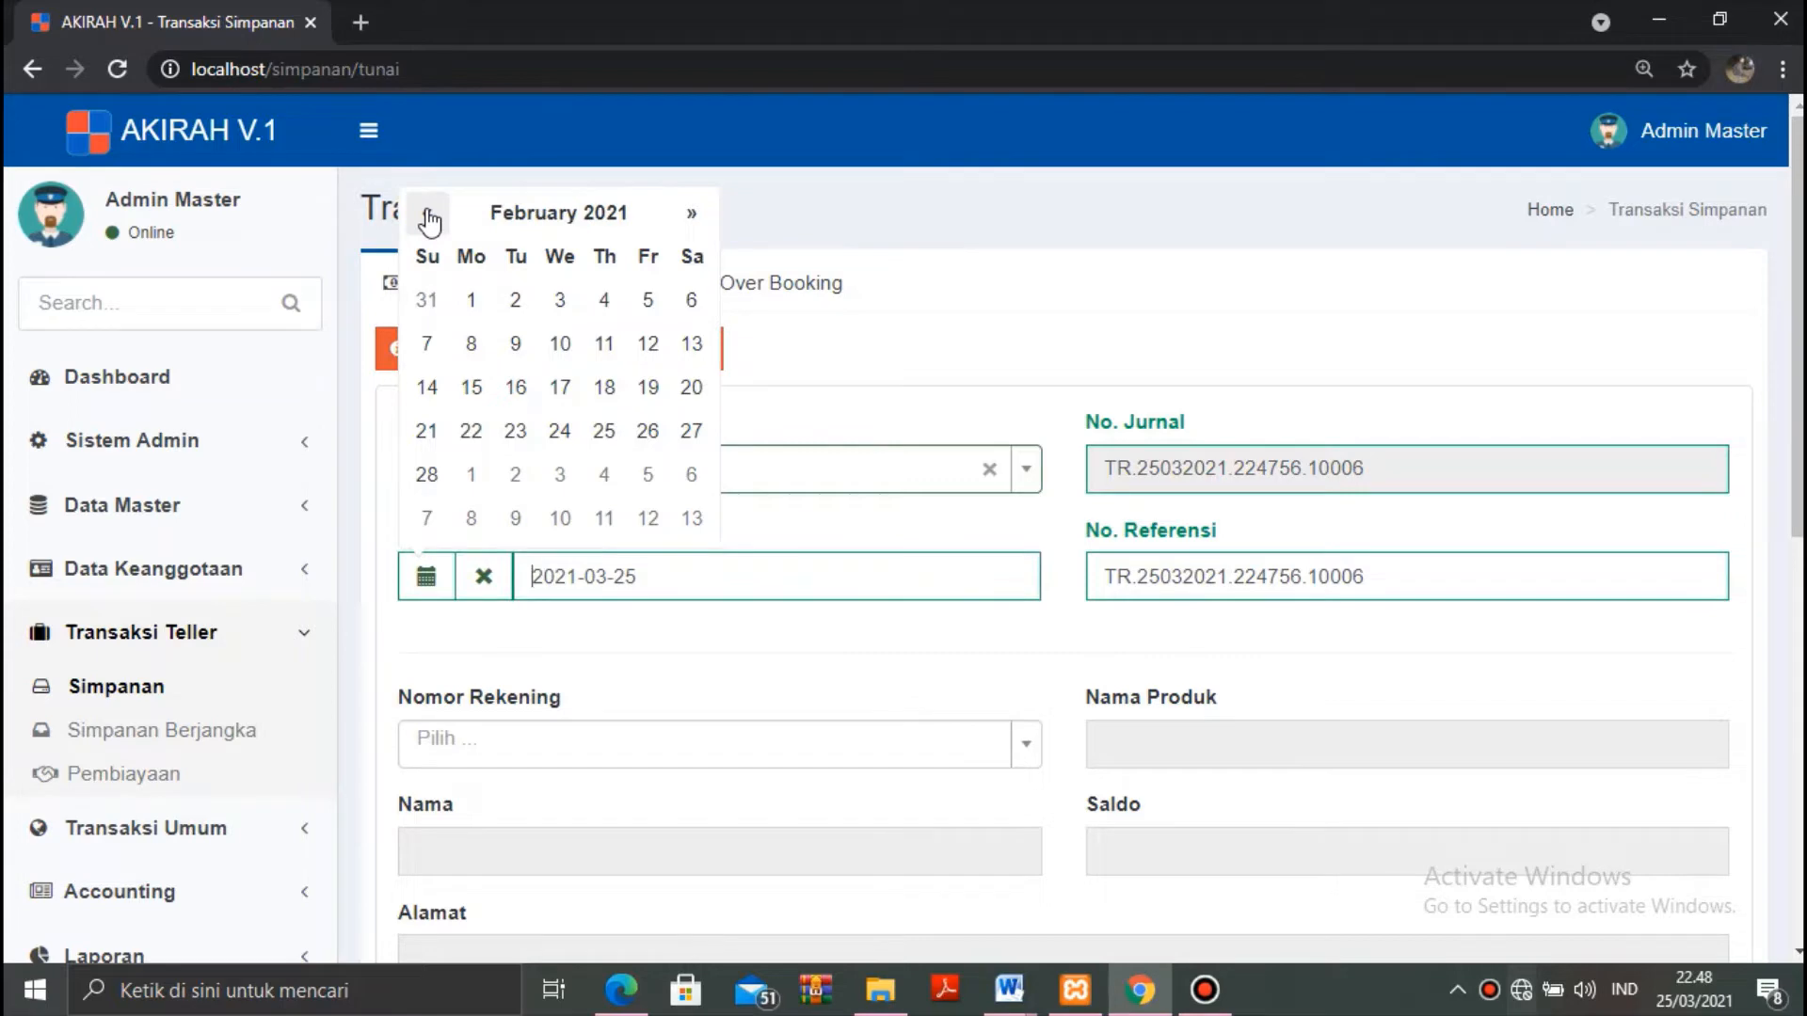
click(605, 434)
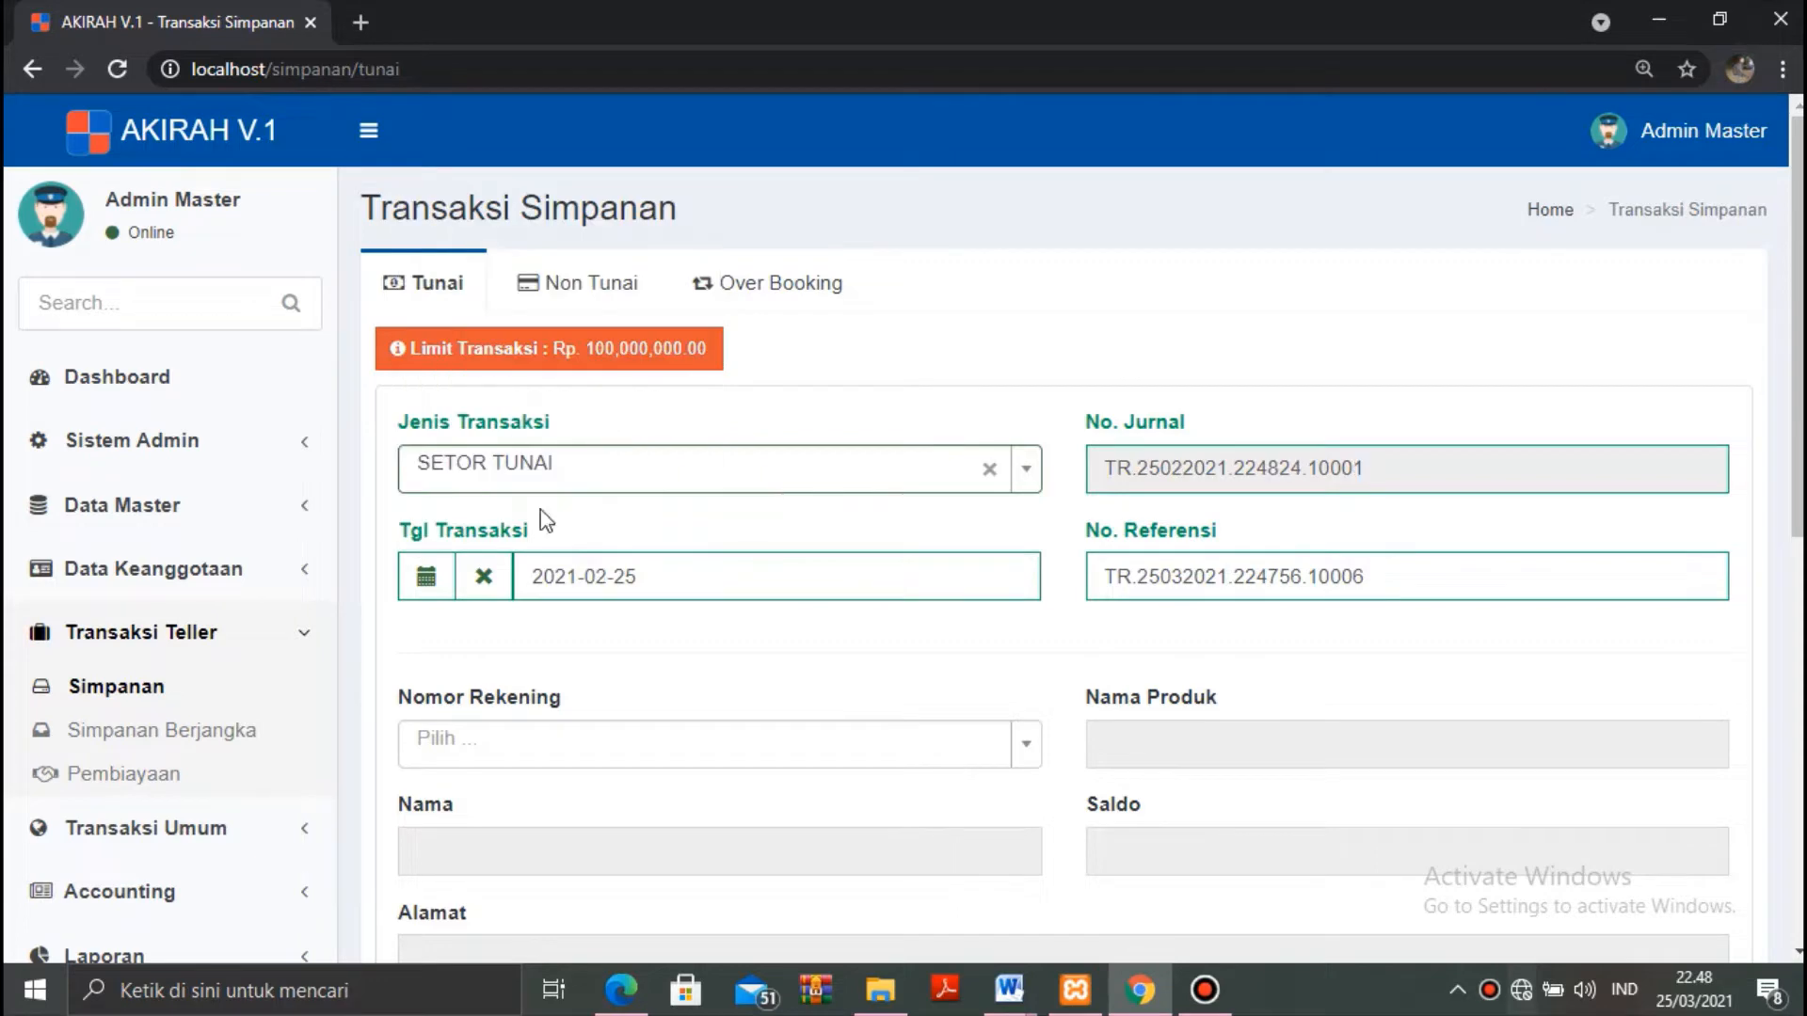
click(411, 583)
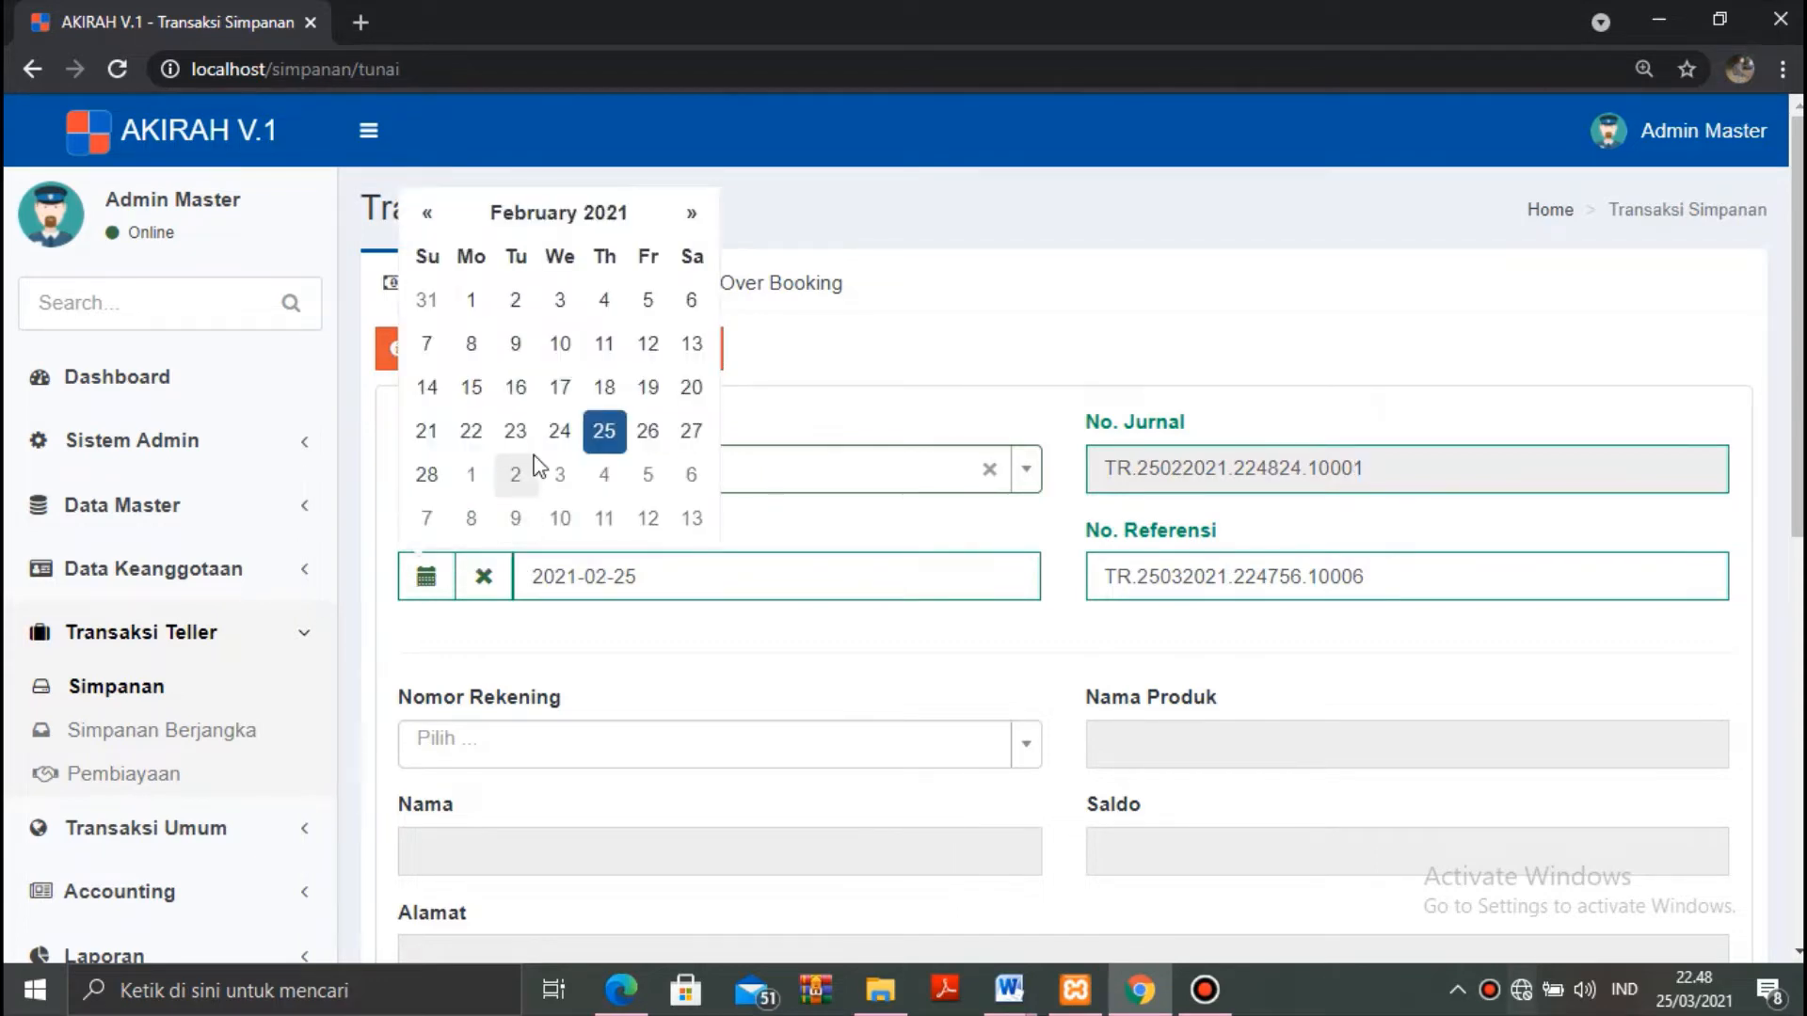
click(561, 439)
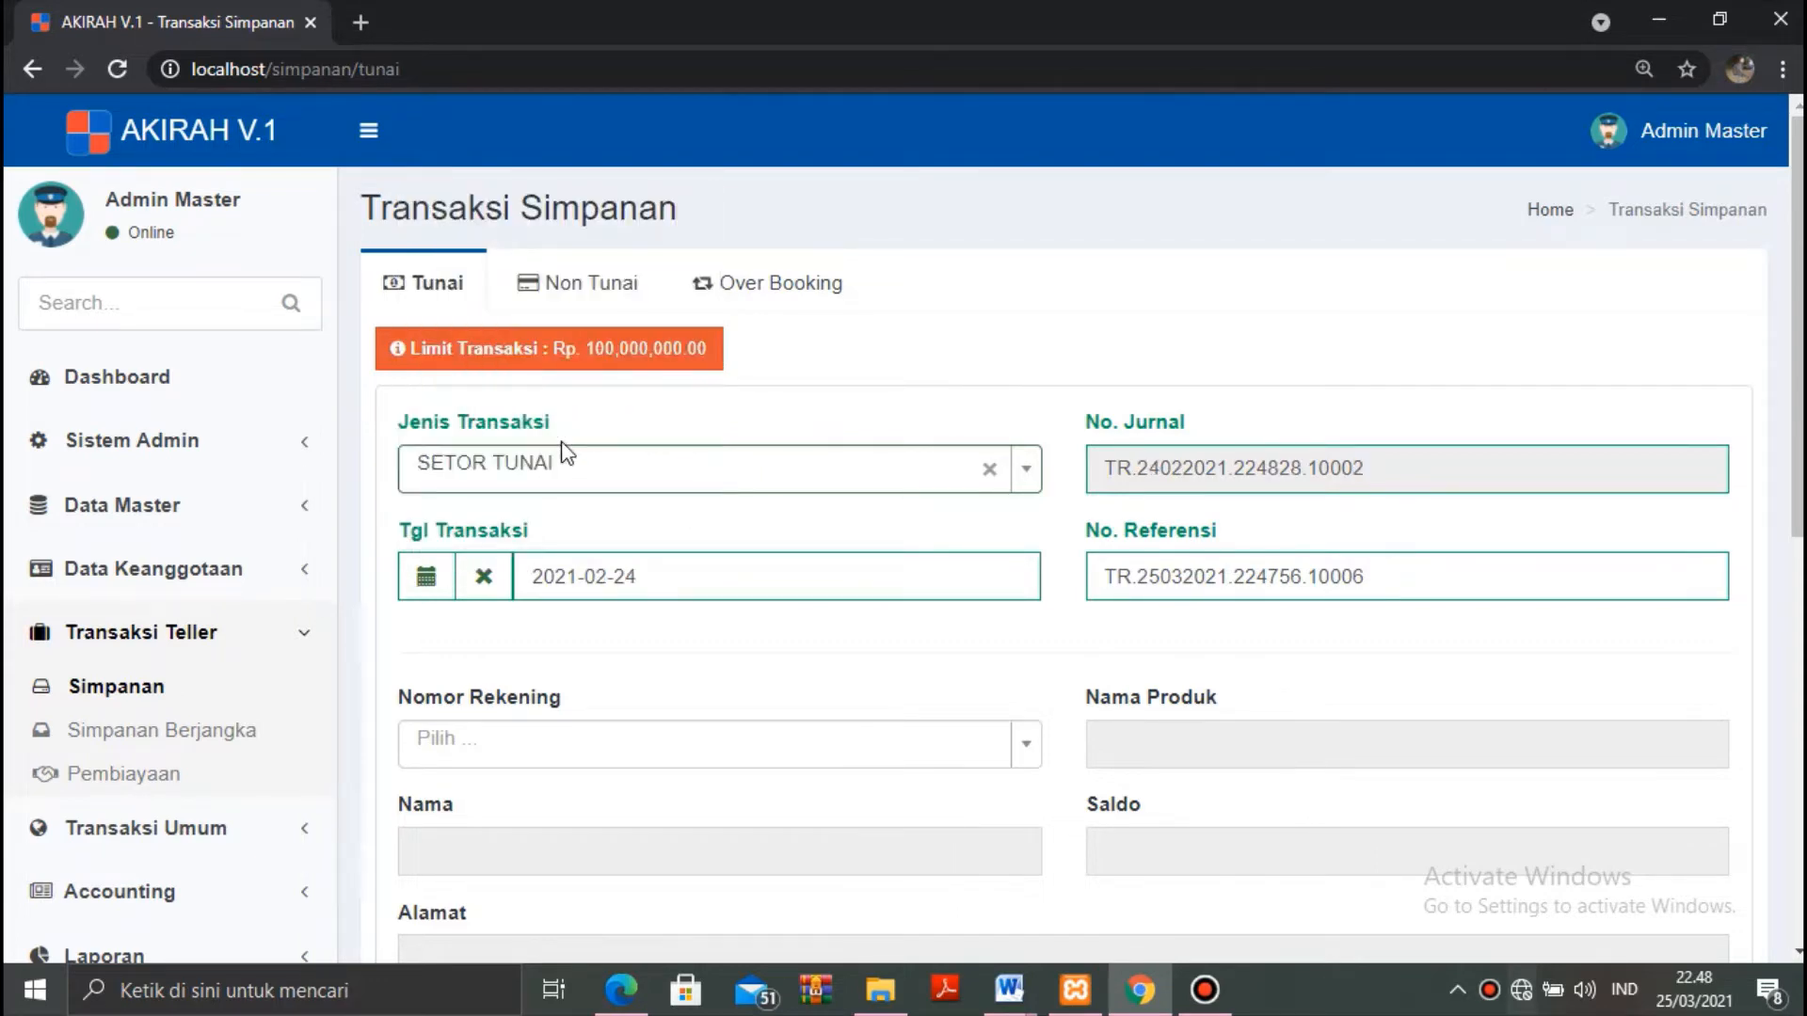
Choose the newly registered member's Simpanan Sukarela account as the deposit's Nomor Rekening.
click(549, 750)
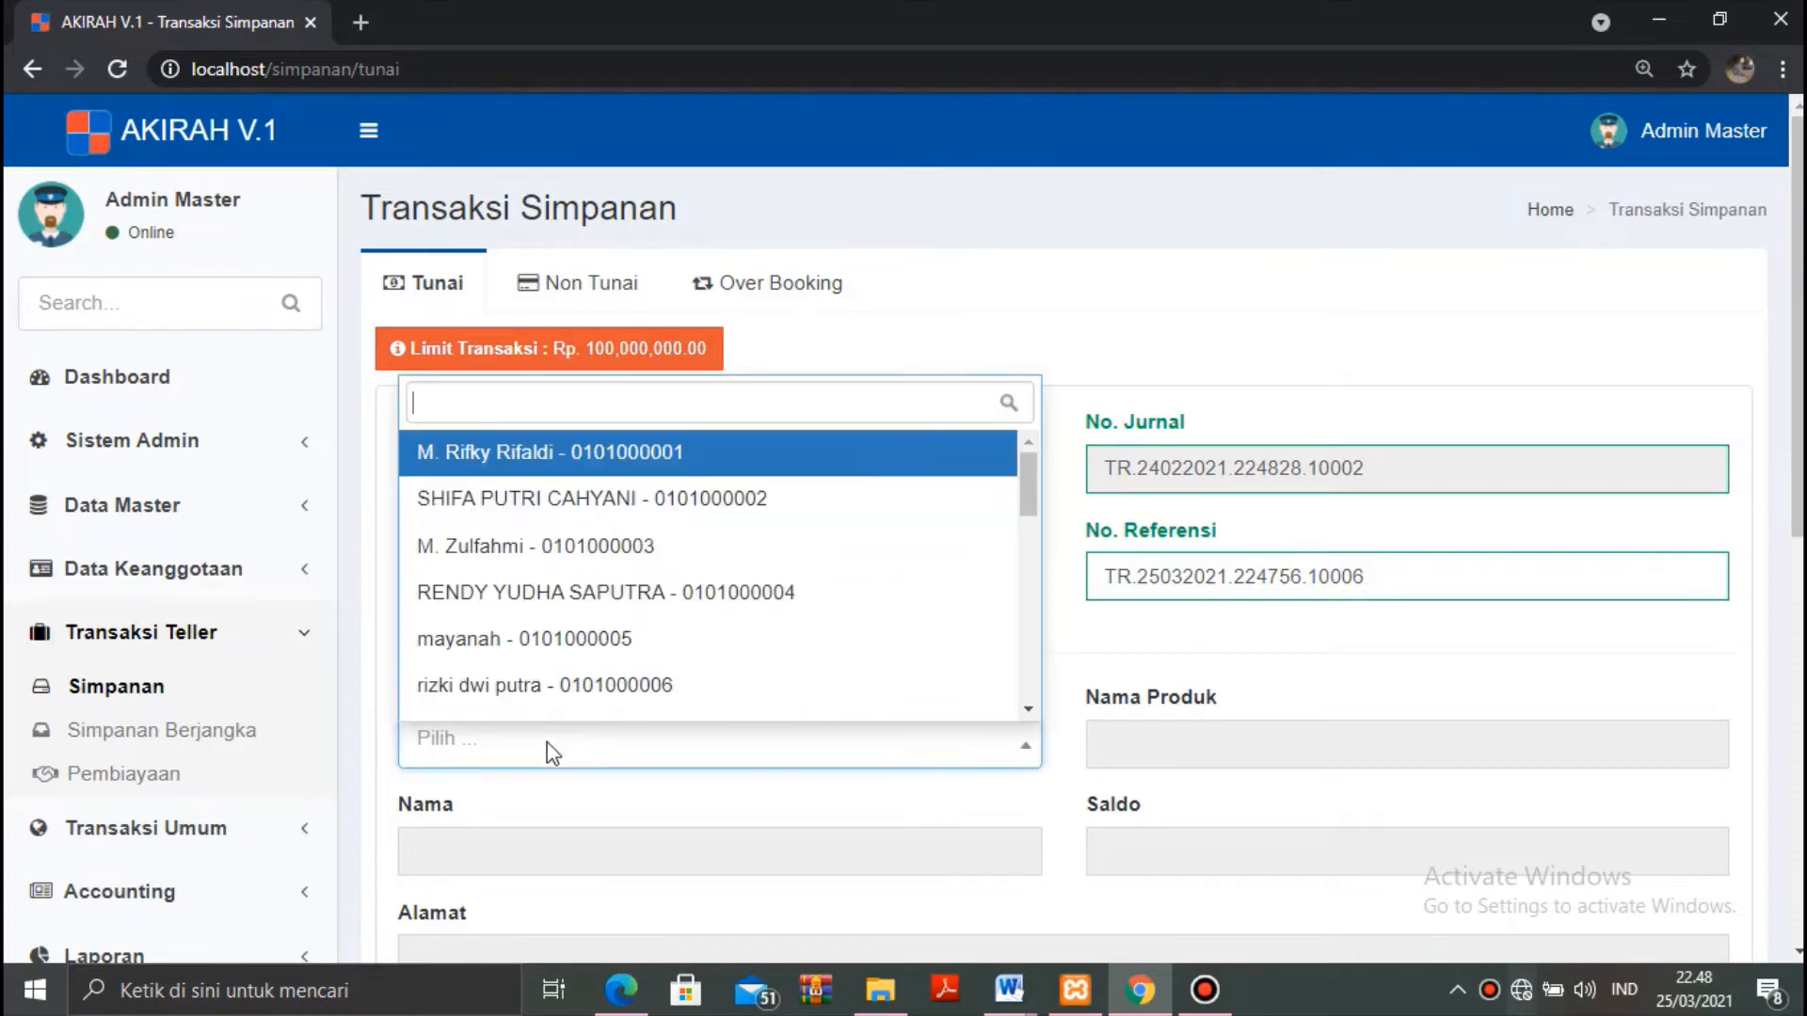
text(th)
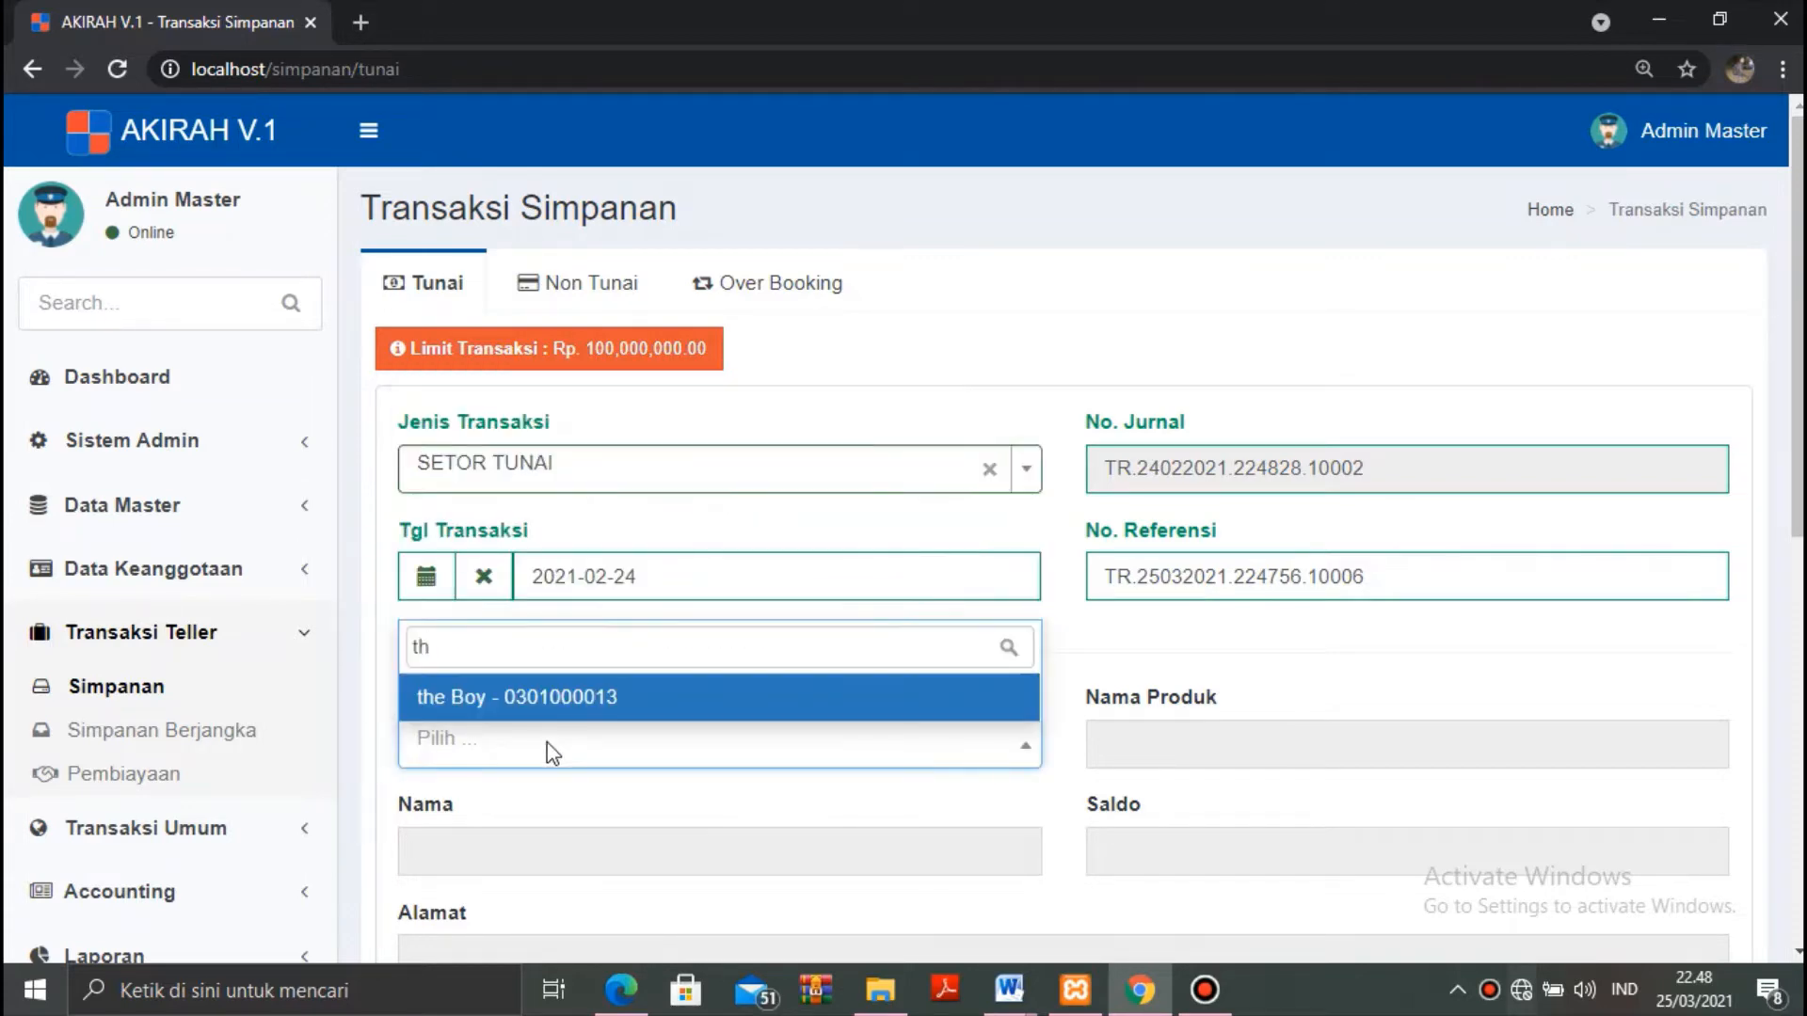
click(512, 703)
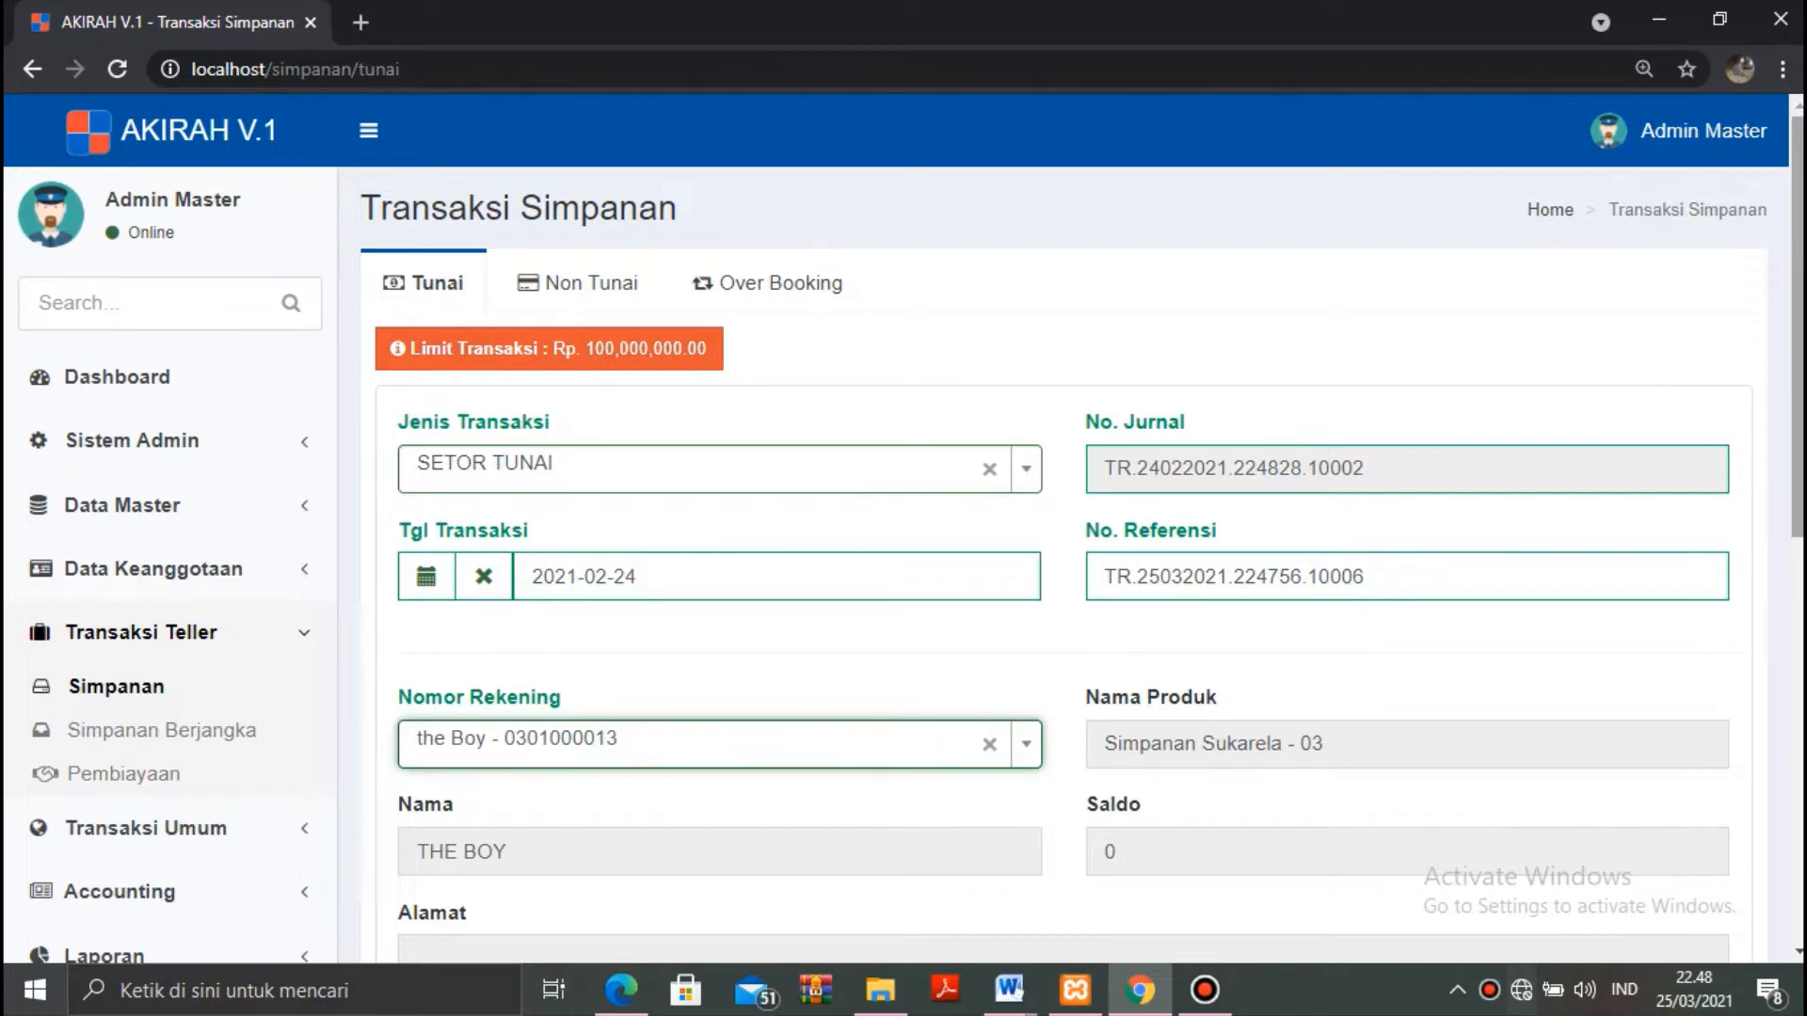
Set the deposit's Nilai Transaksi to 3,000,000.
scroll(1737, 524, down, 4)
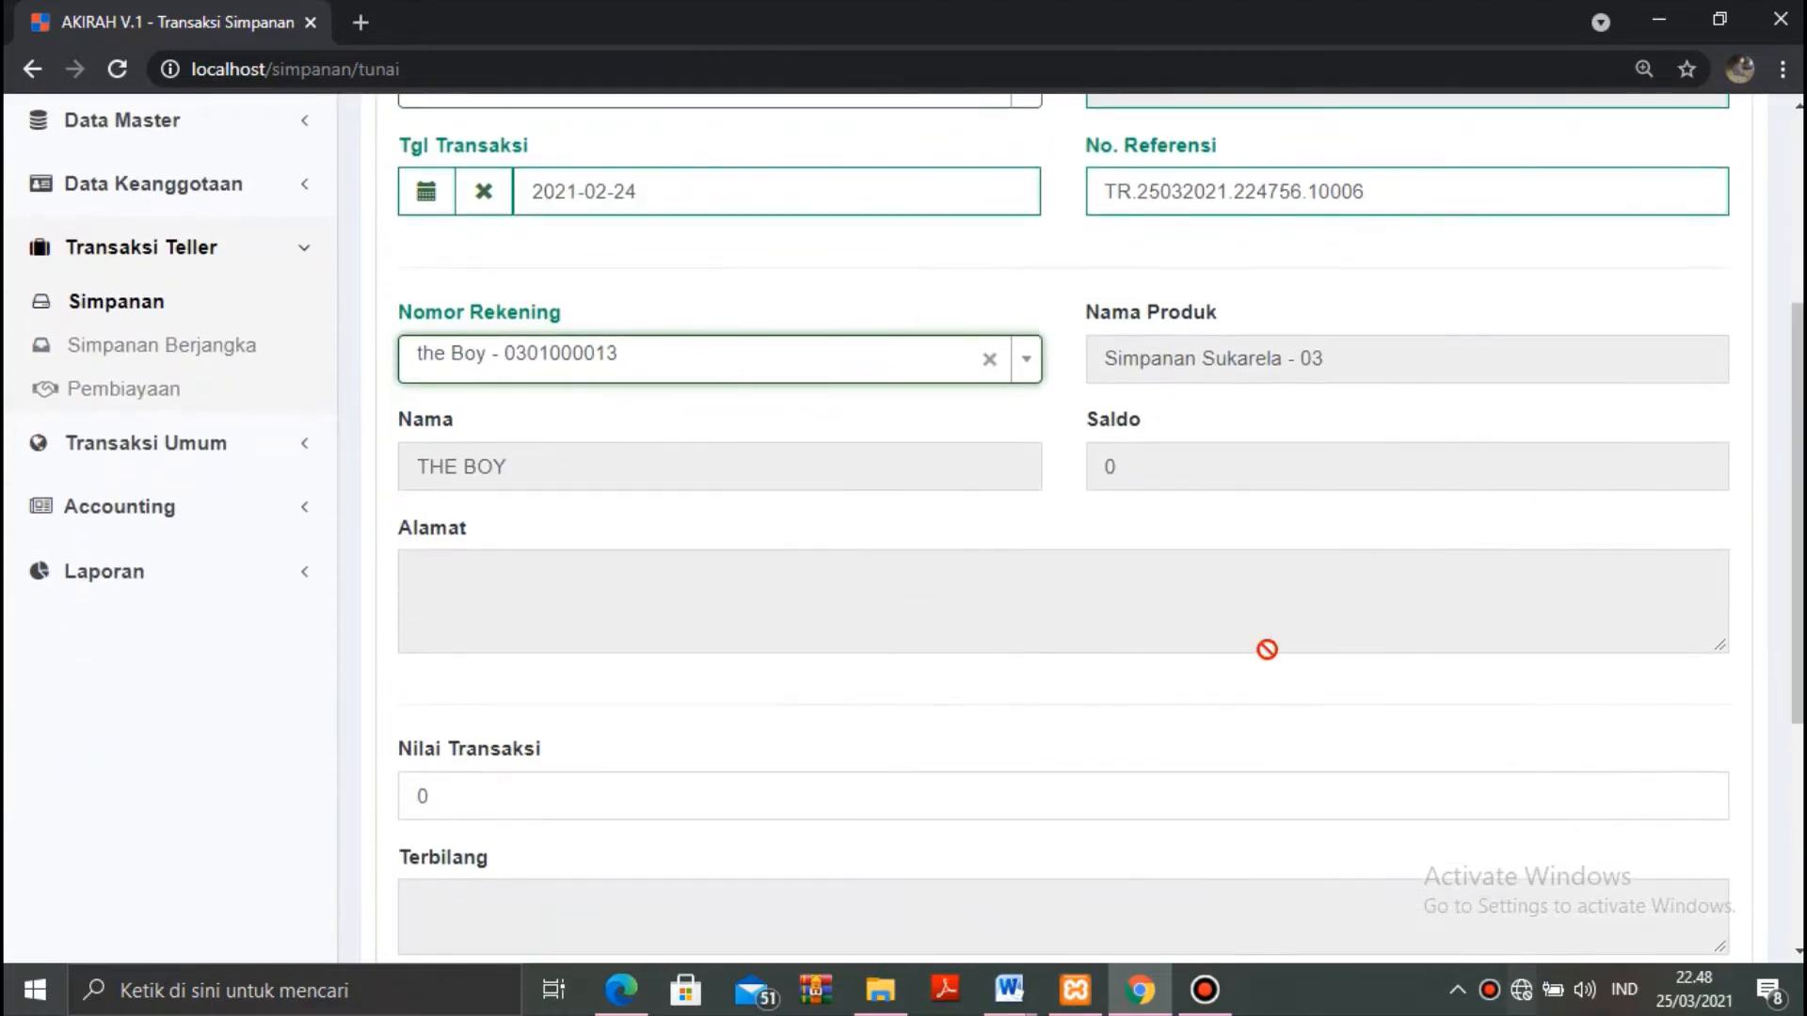
click(524, 796)
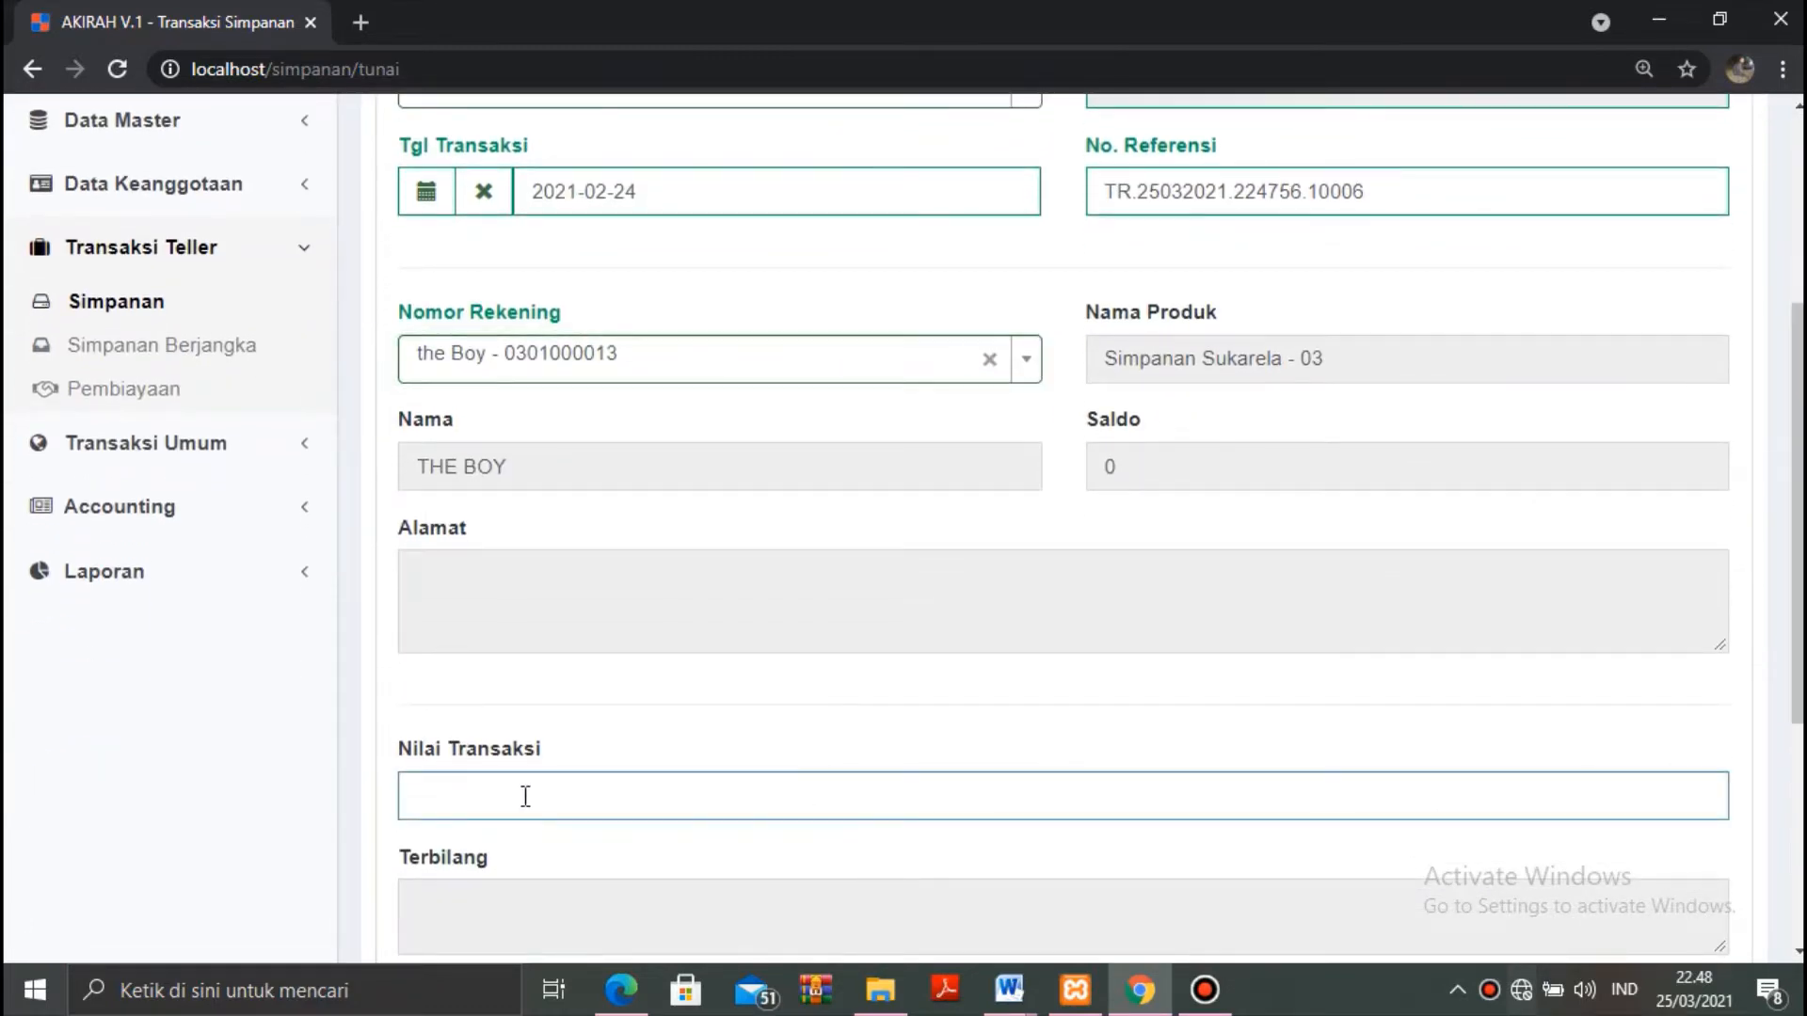
text(200)
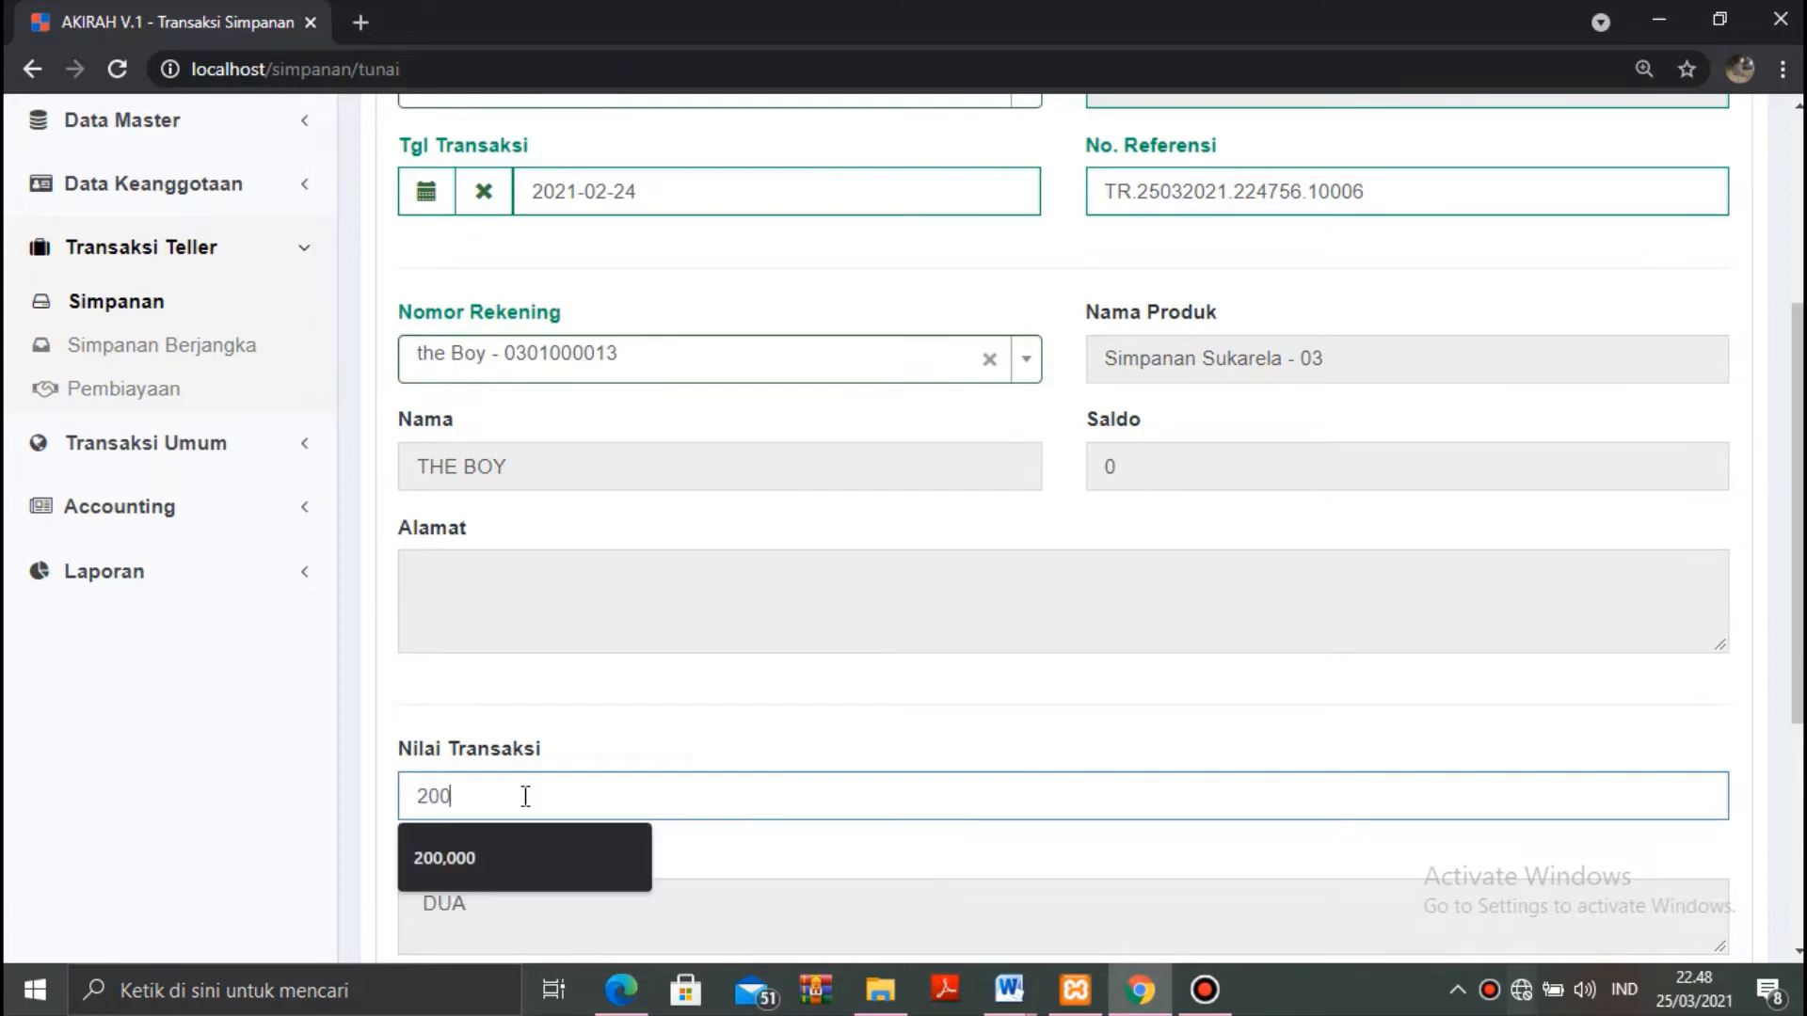
key(BackSpace)
key(BackSpace)
key(BackSpace)
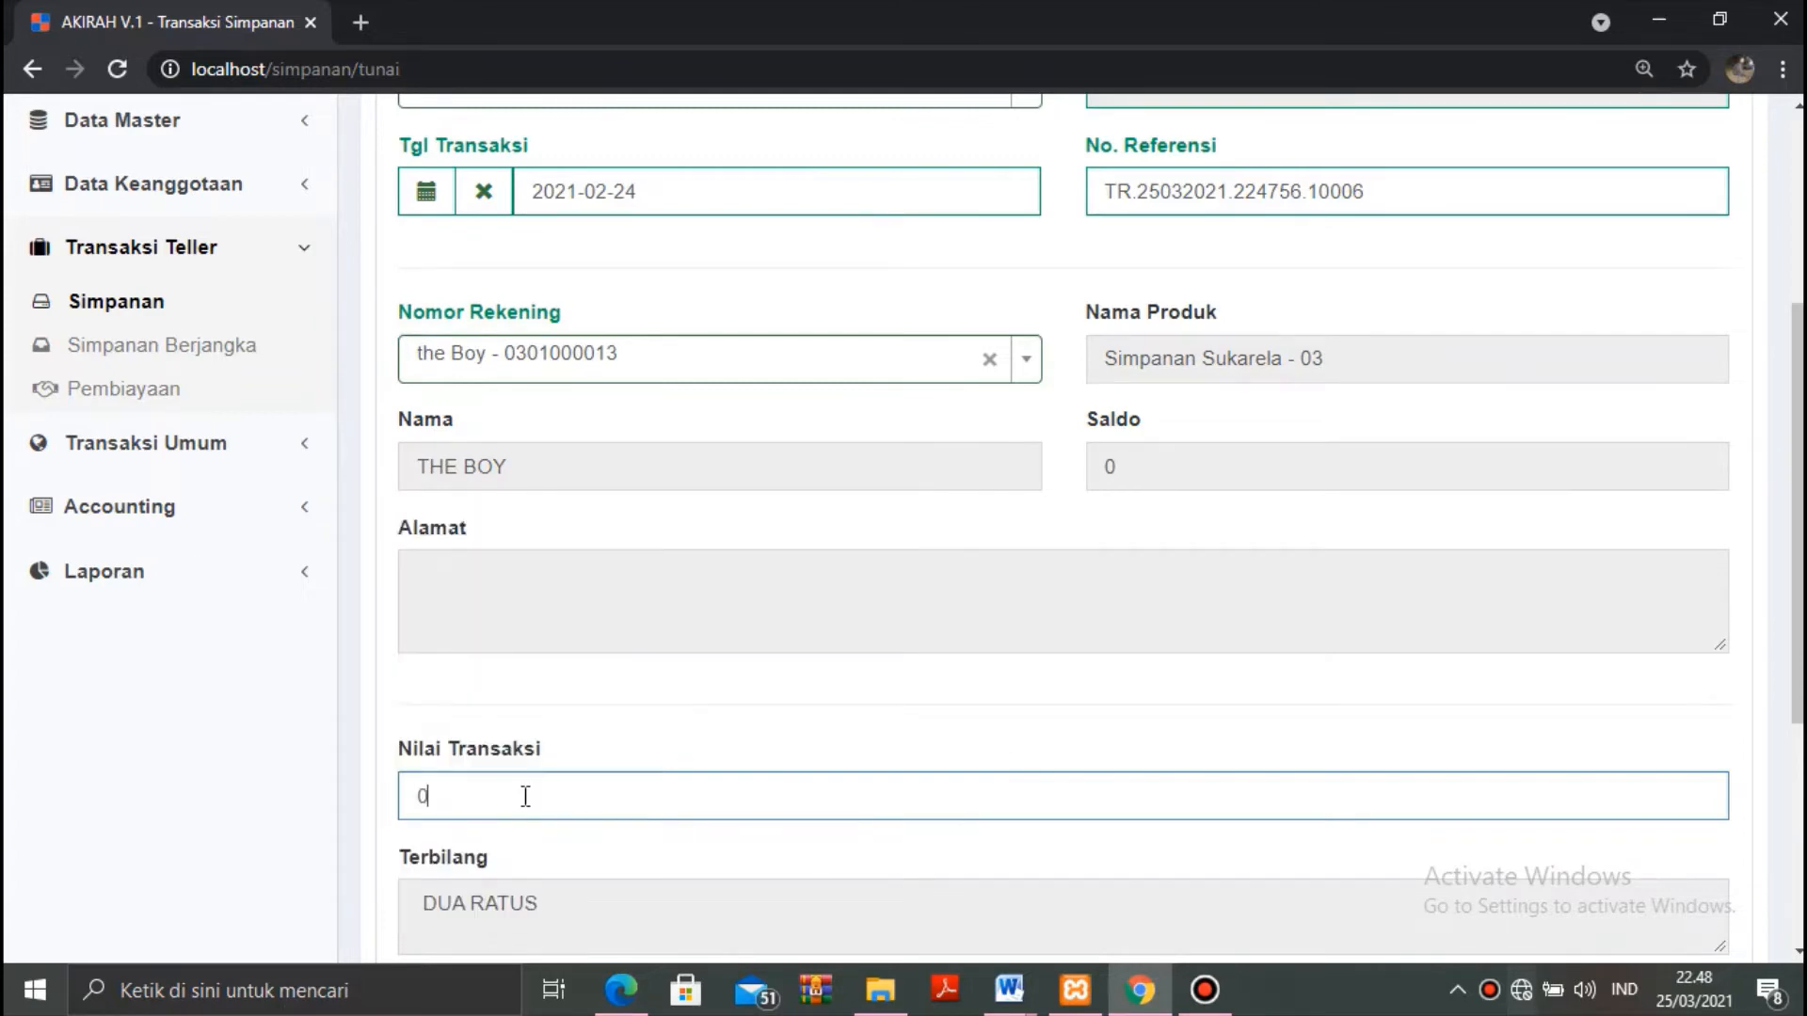
text(3,000)
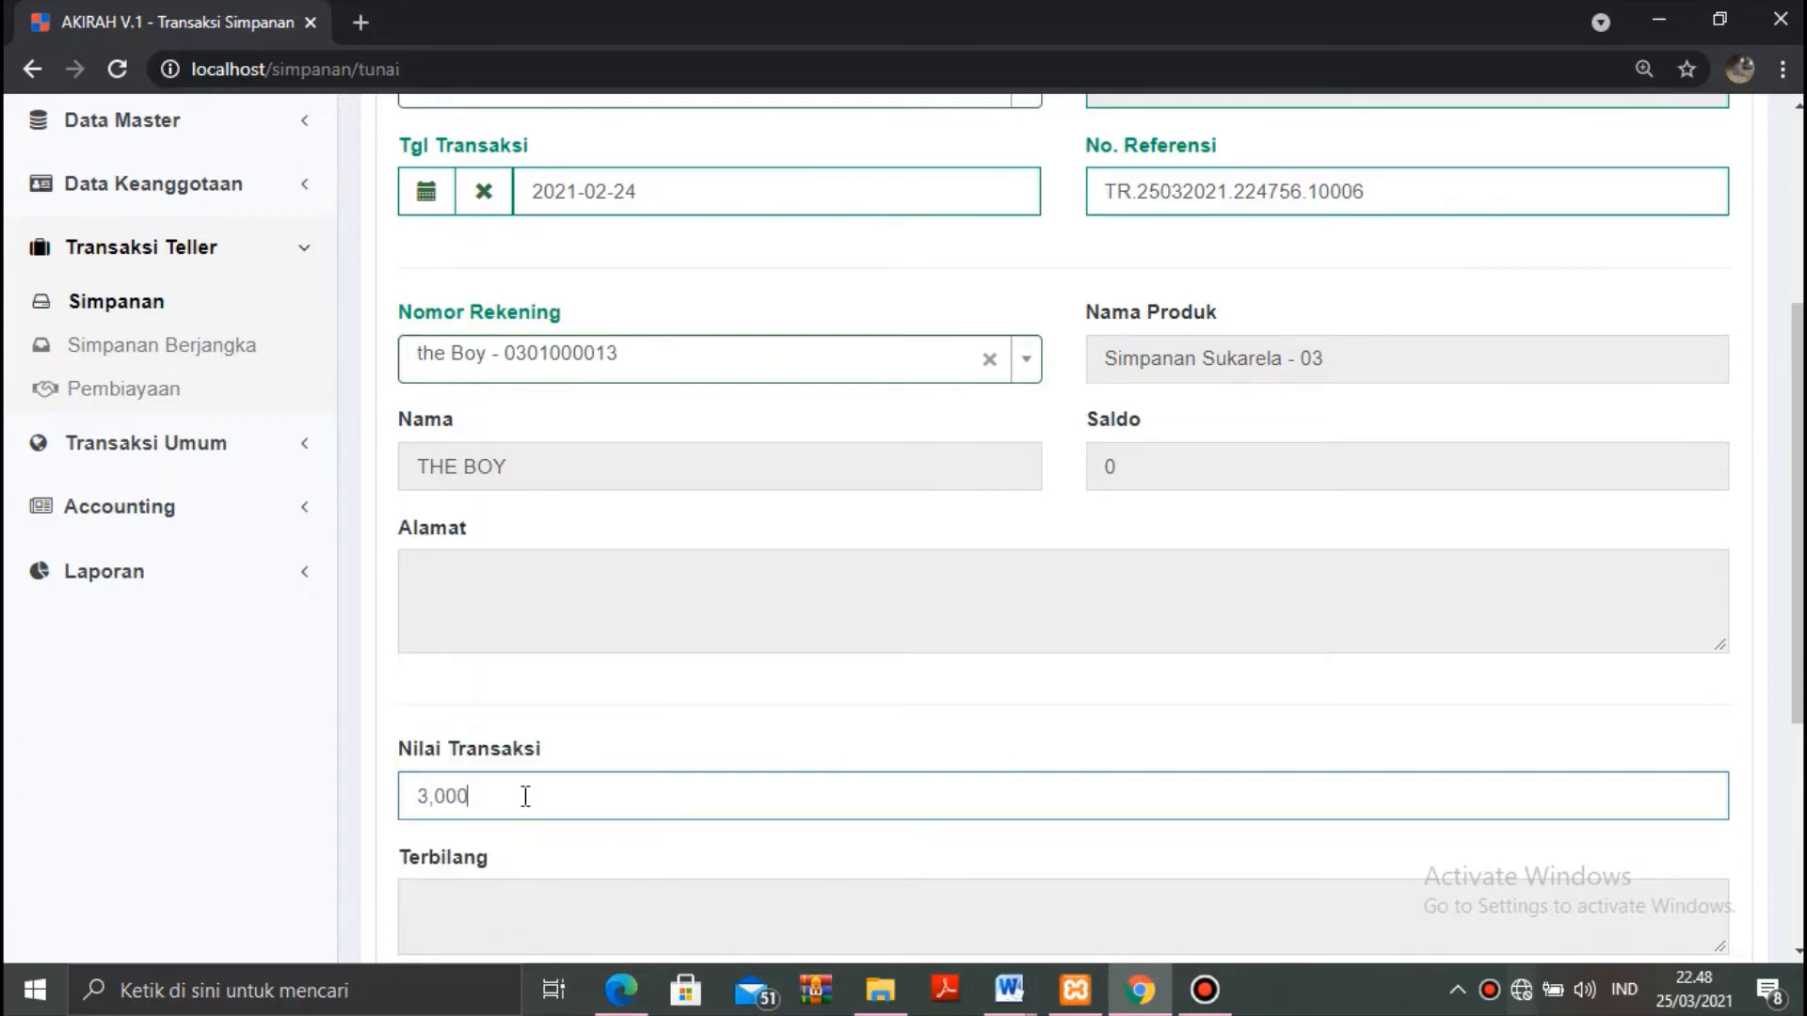
key(BackSpace)
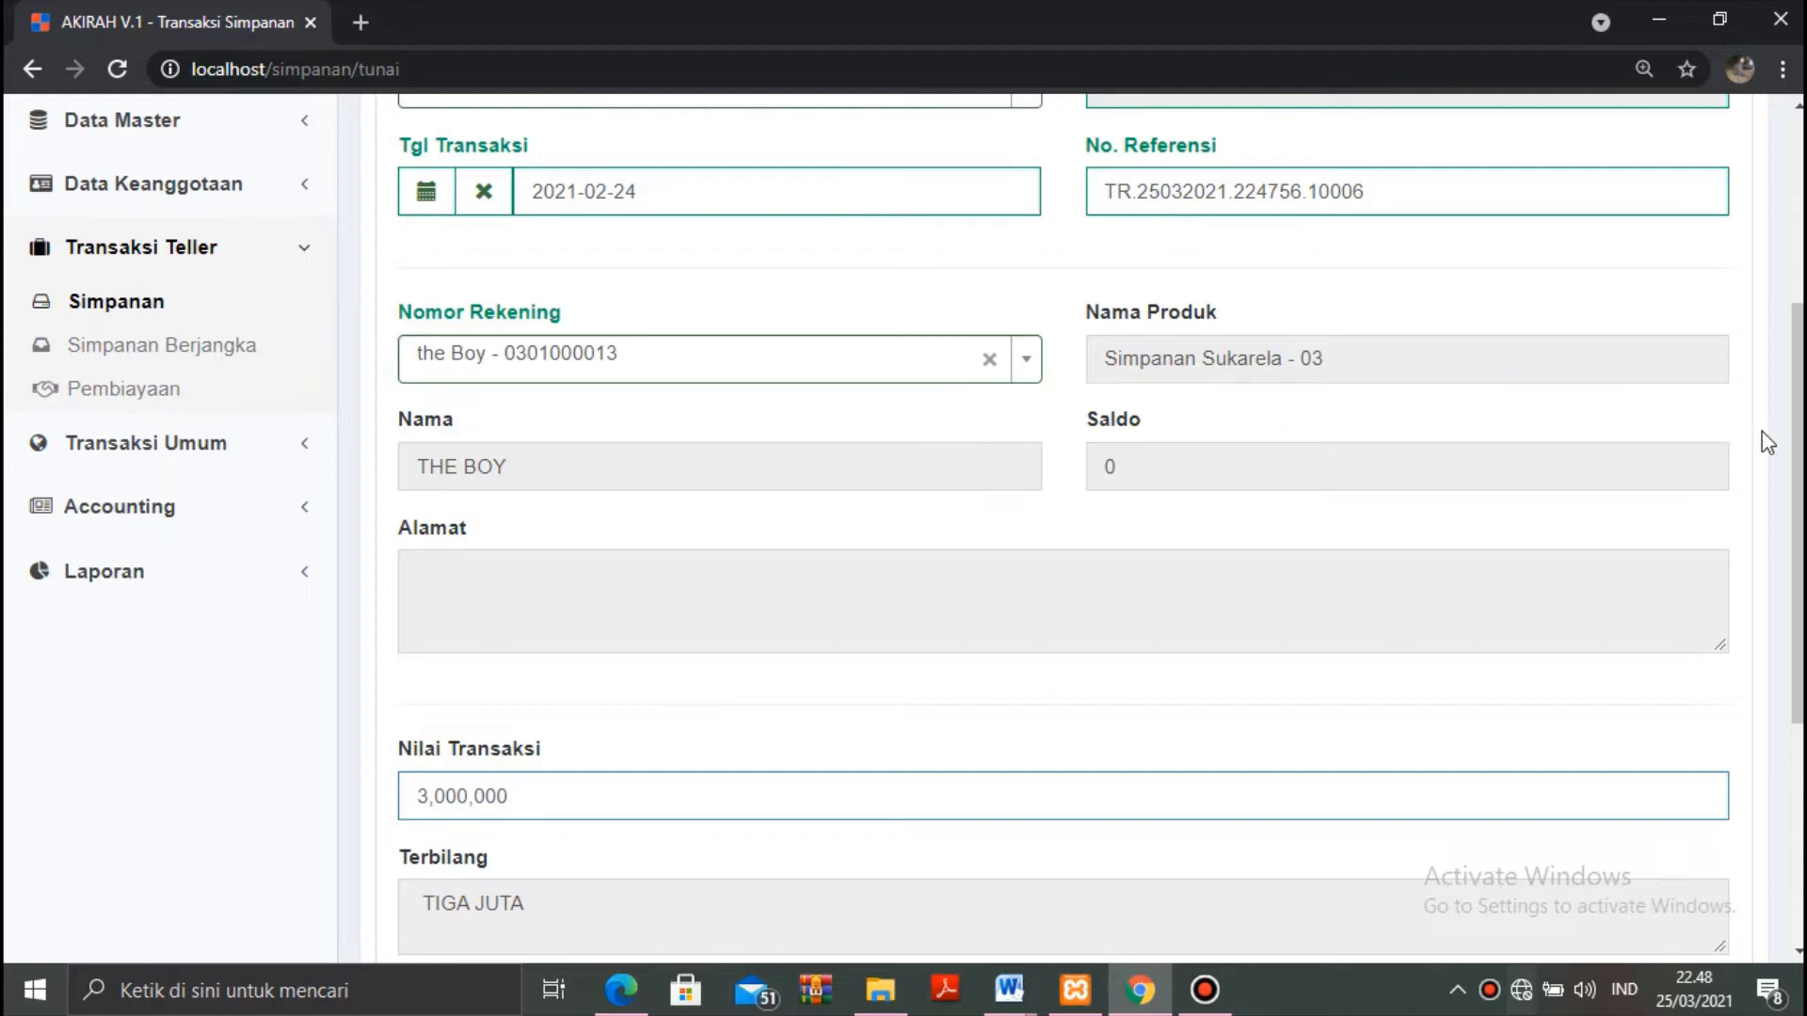
Review the completed cash deposit form and save the transaction.
scroll(1784, 319, up, 2)
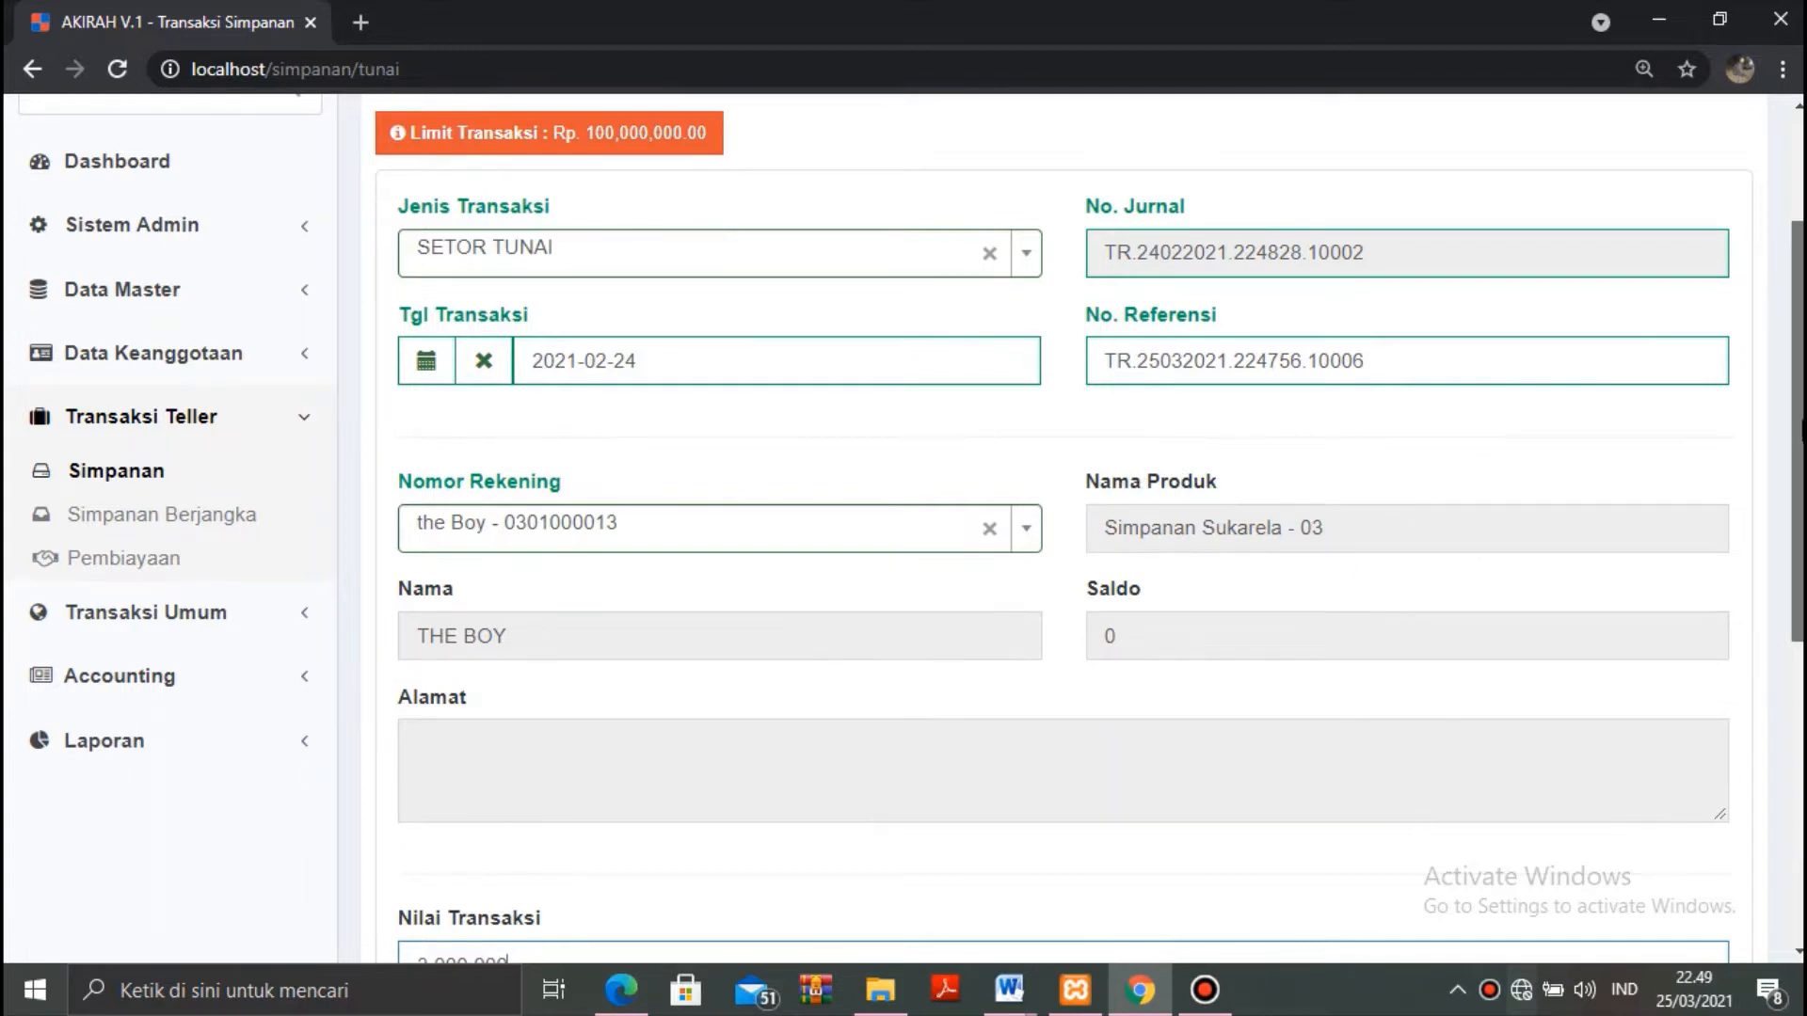
scroll(1063, 527, up, 3)
scroll(1064, 527, down, 6)
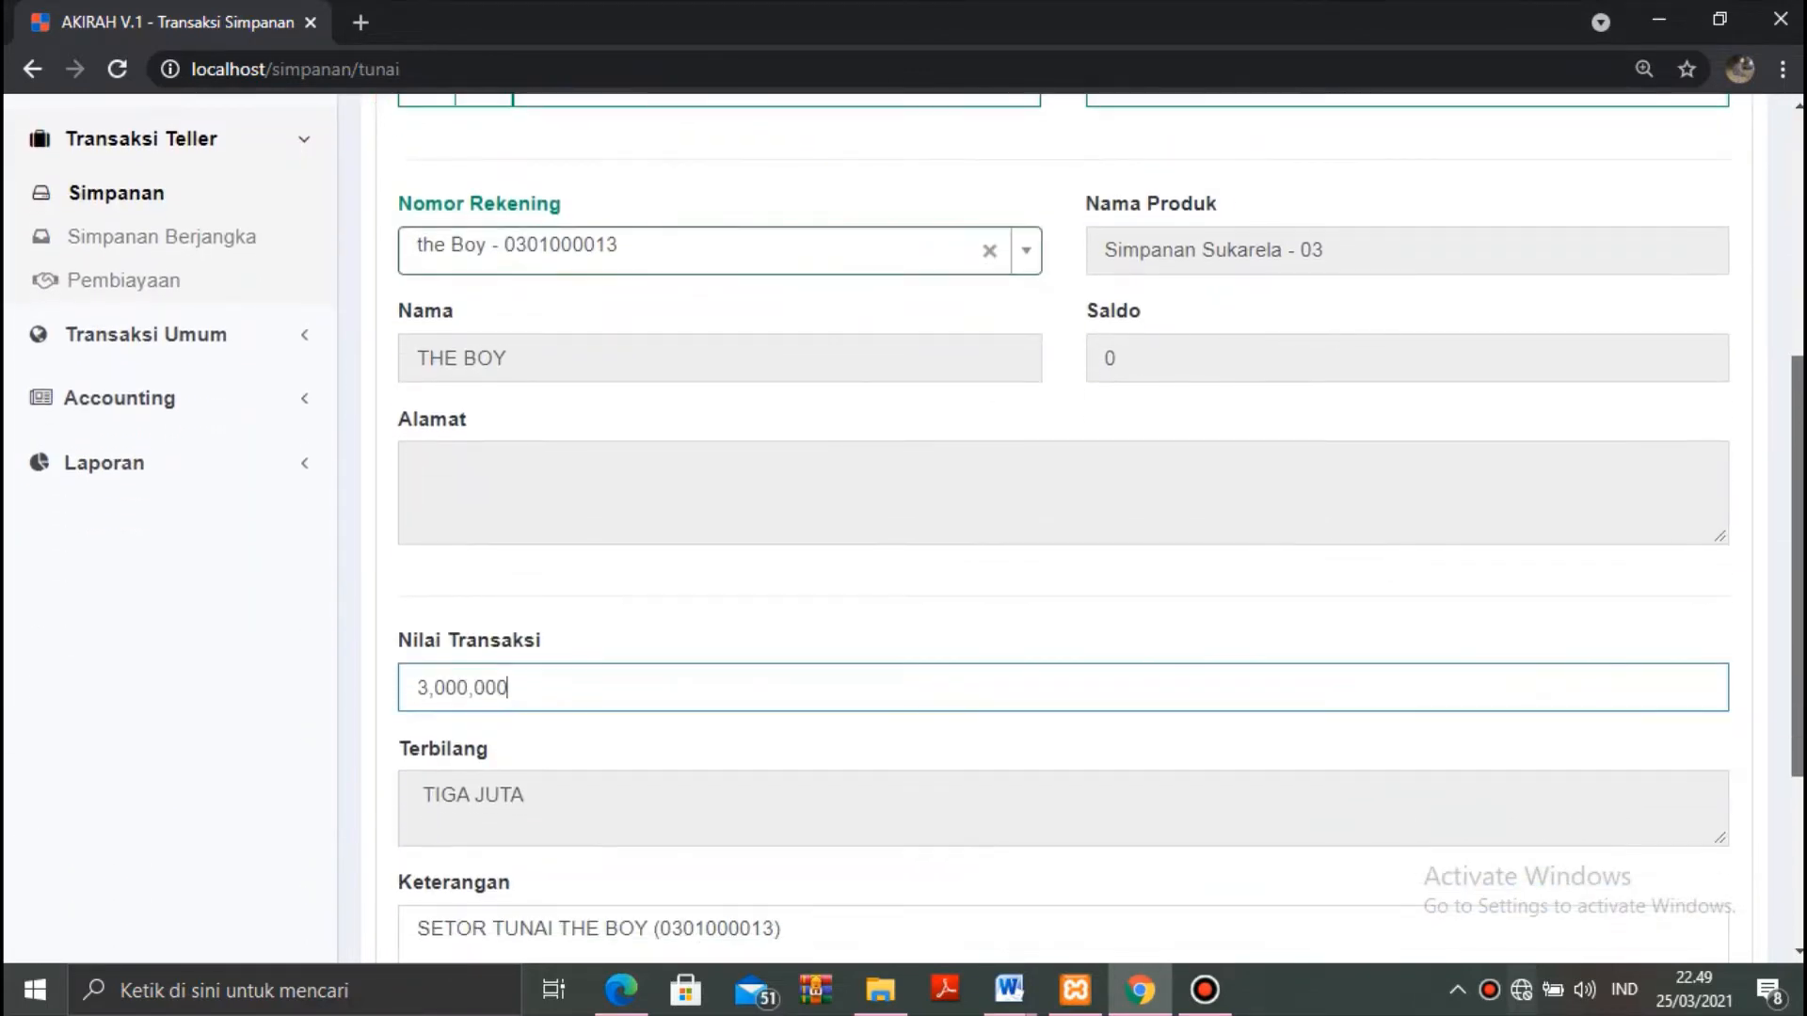
scroll(1063, 527, down, 1)
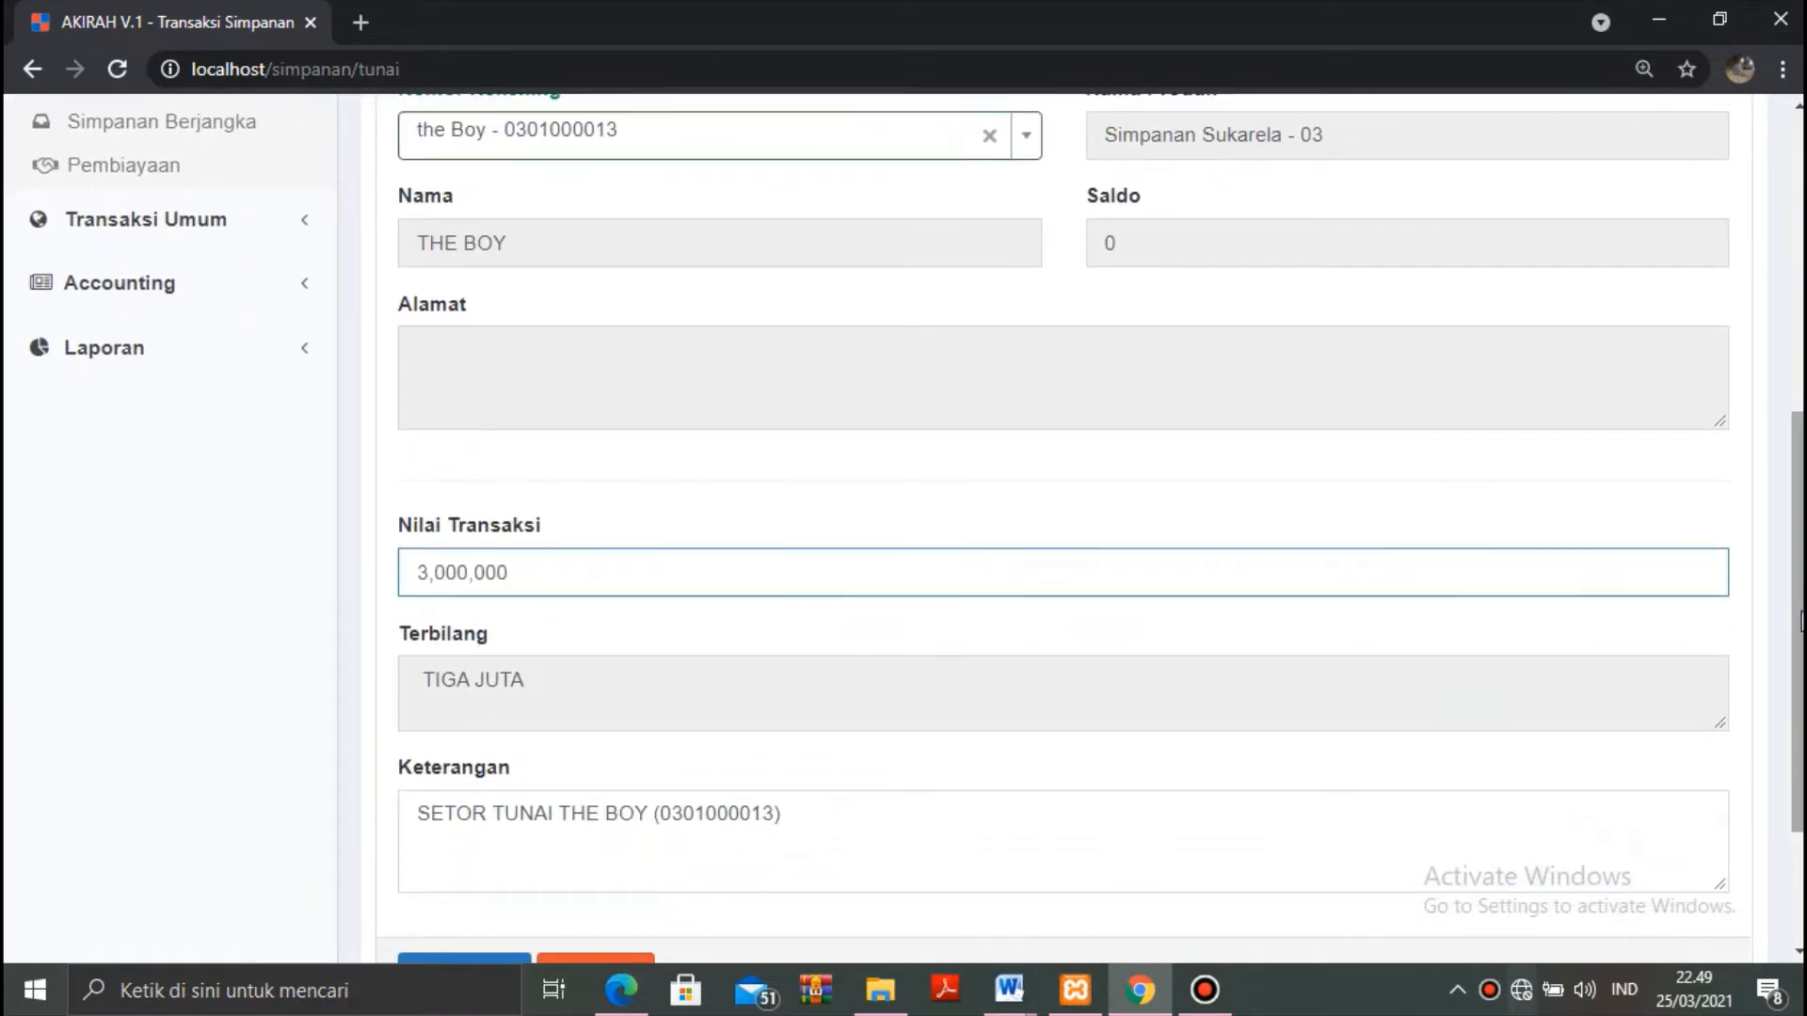
scroll(1063, 527, down, 2)
click(471, 751)
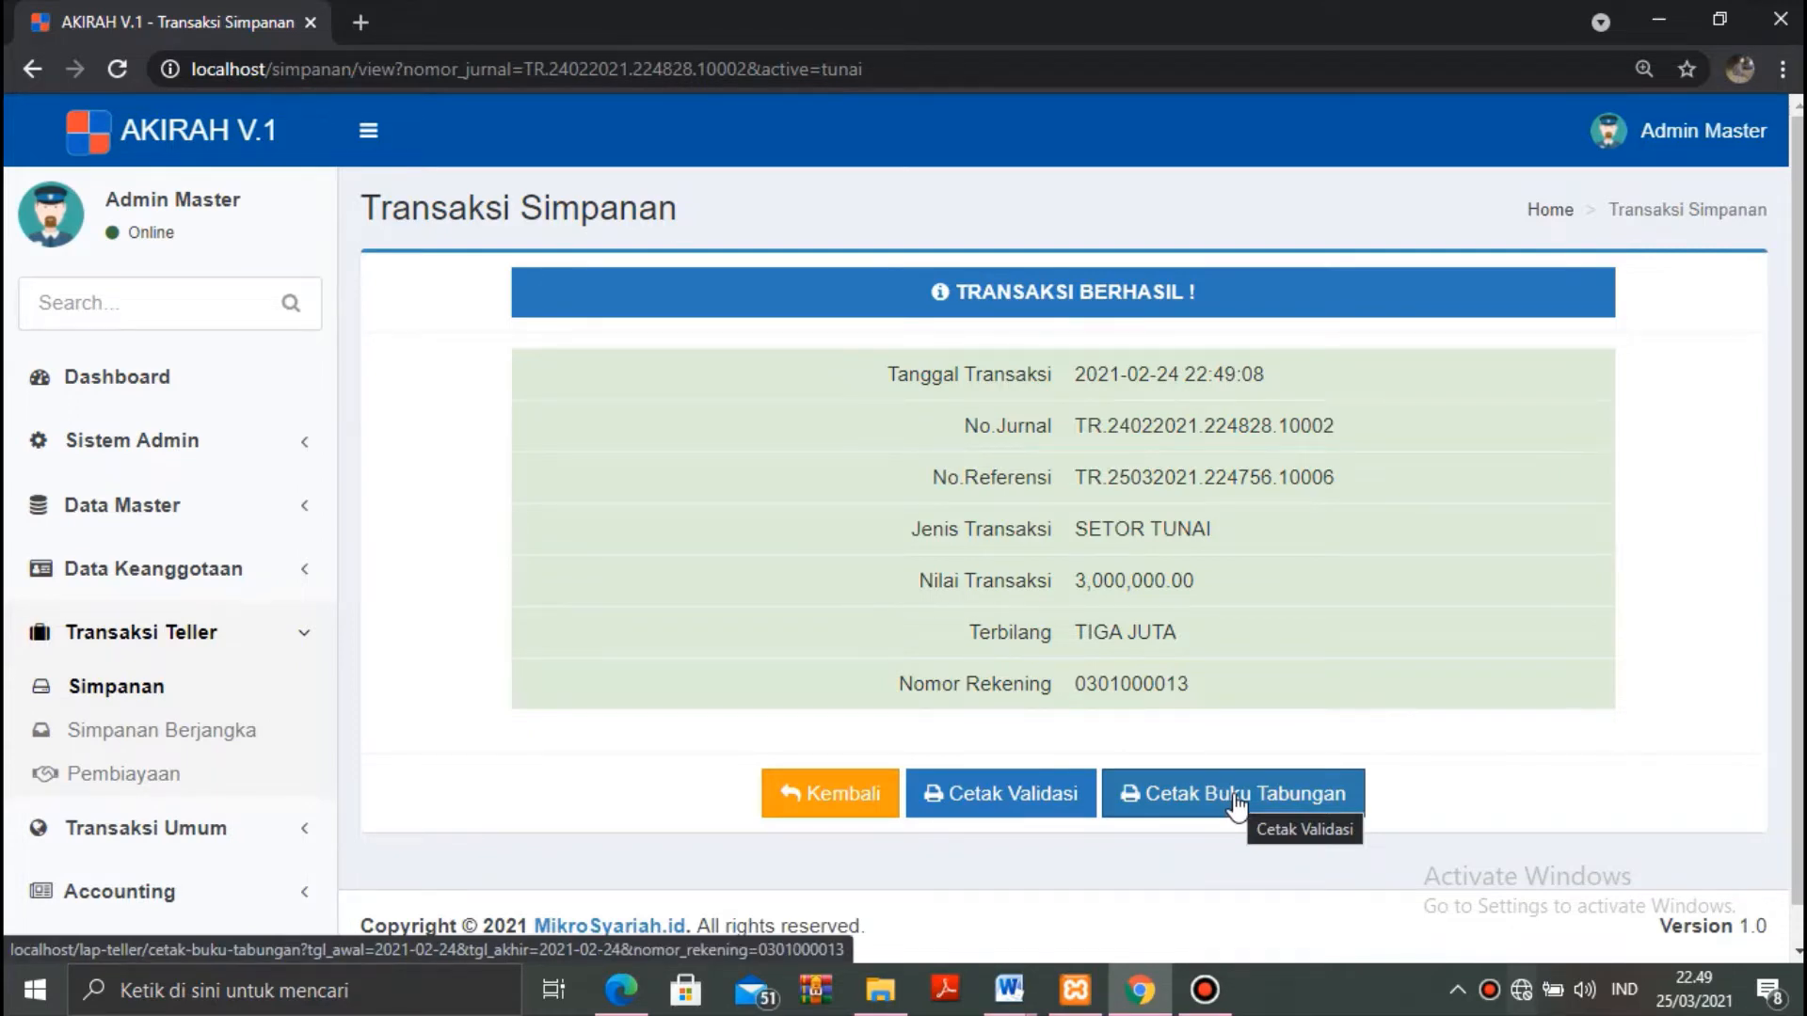
click(208, 734)
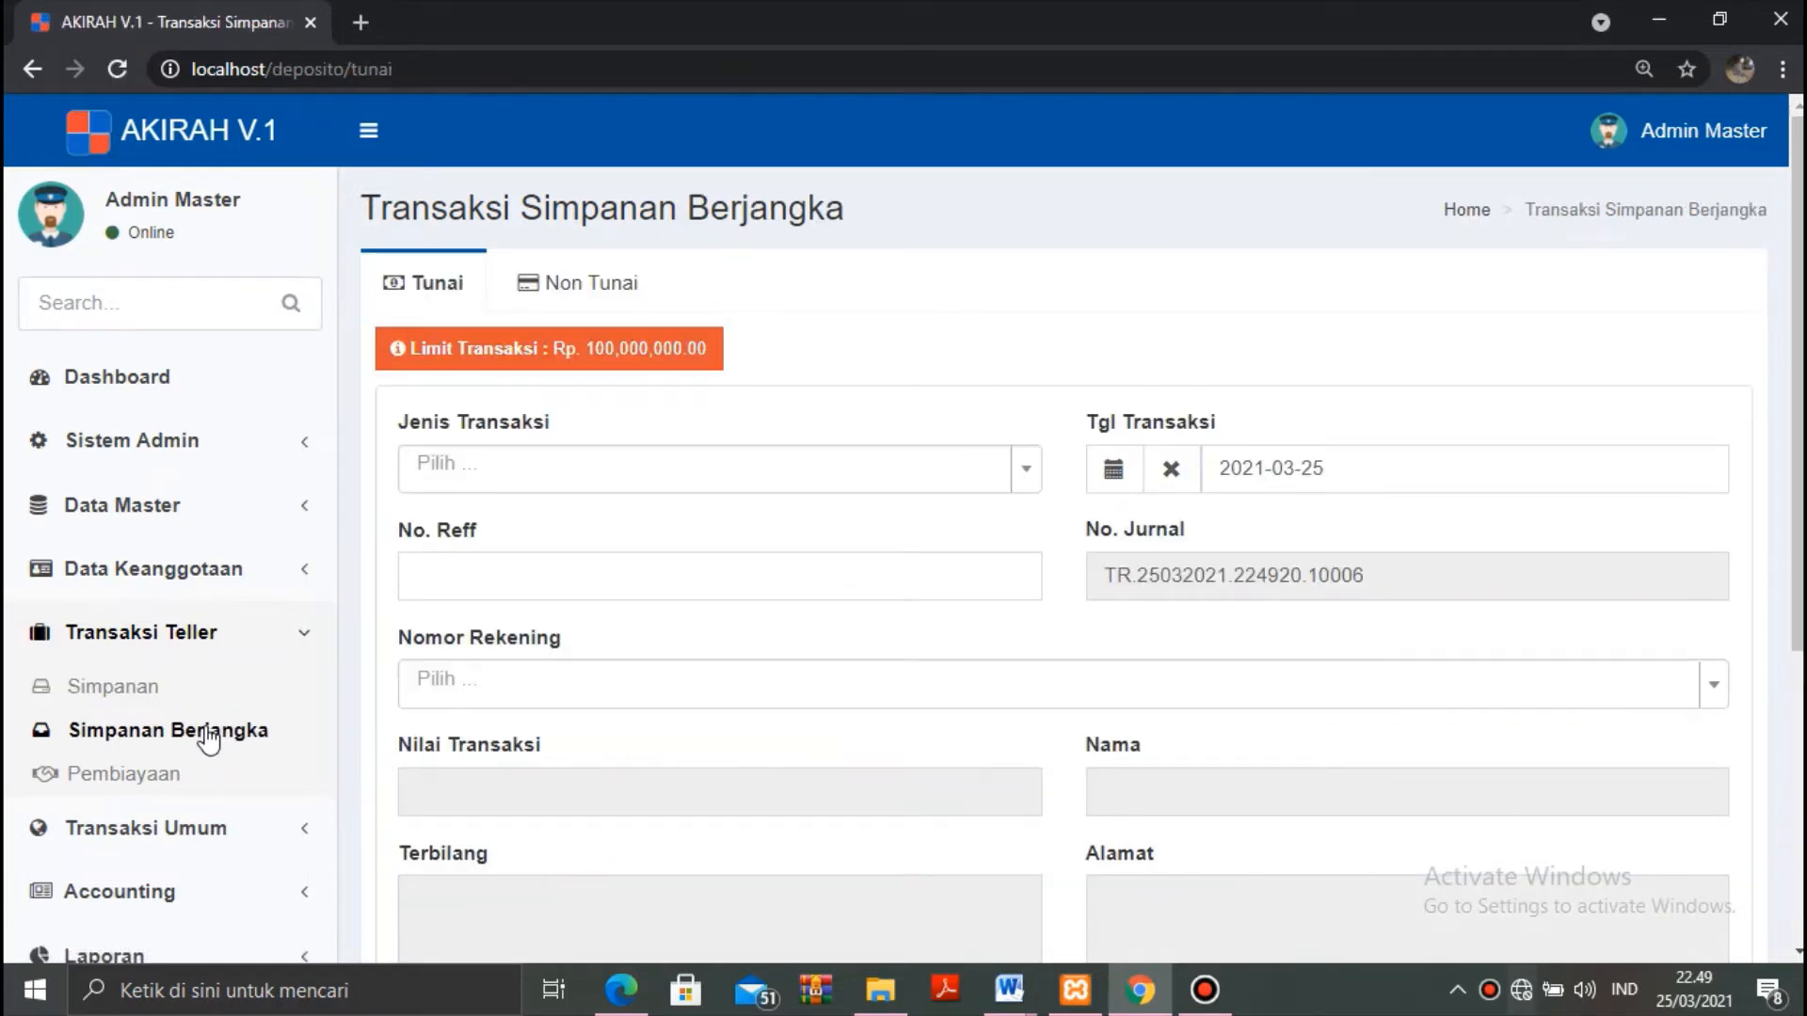
click(1203, 990)
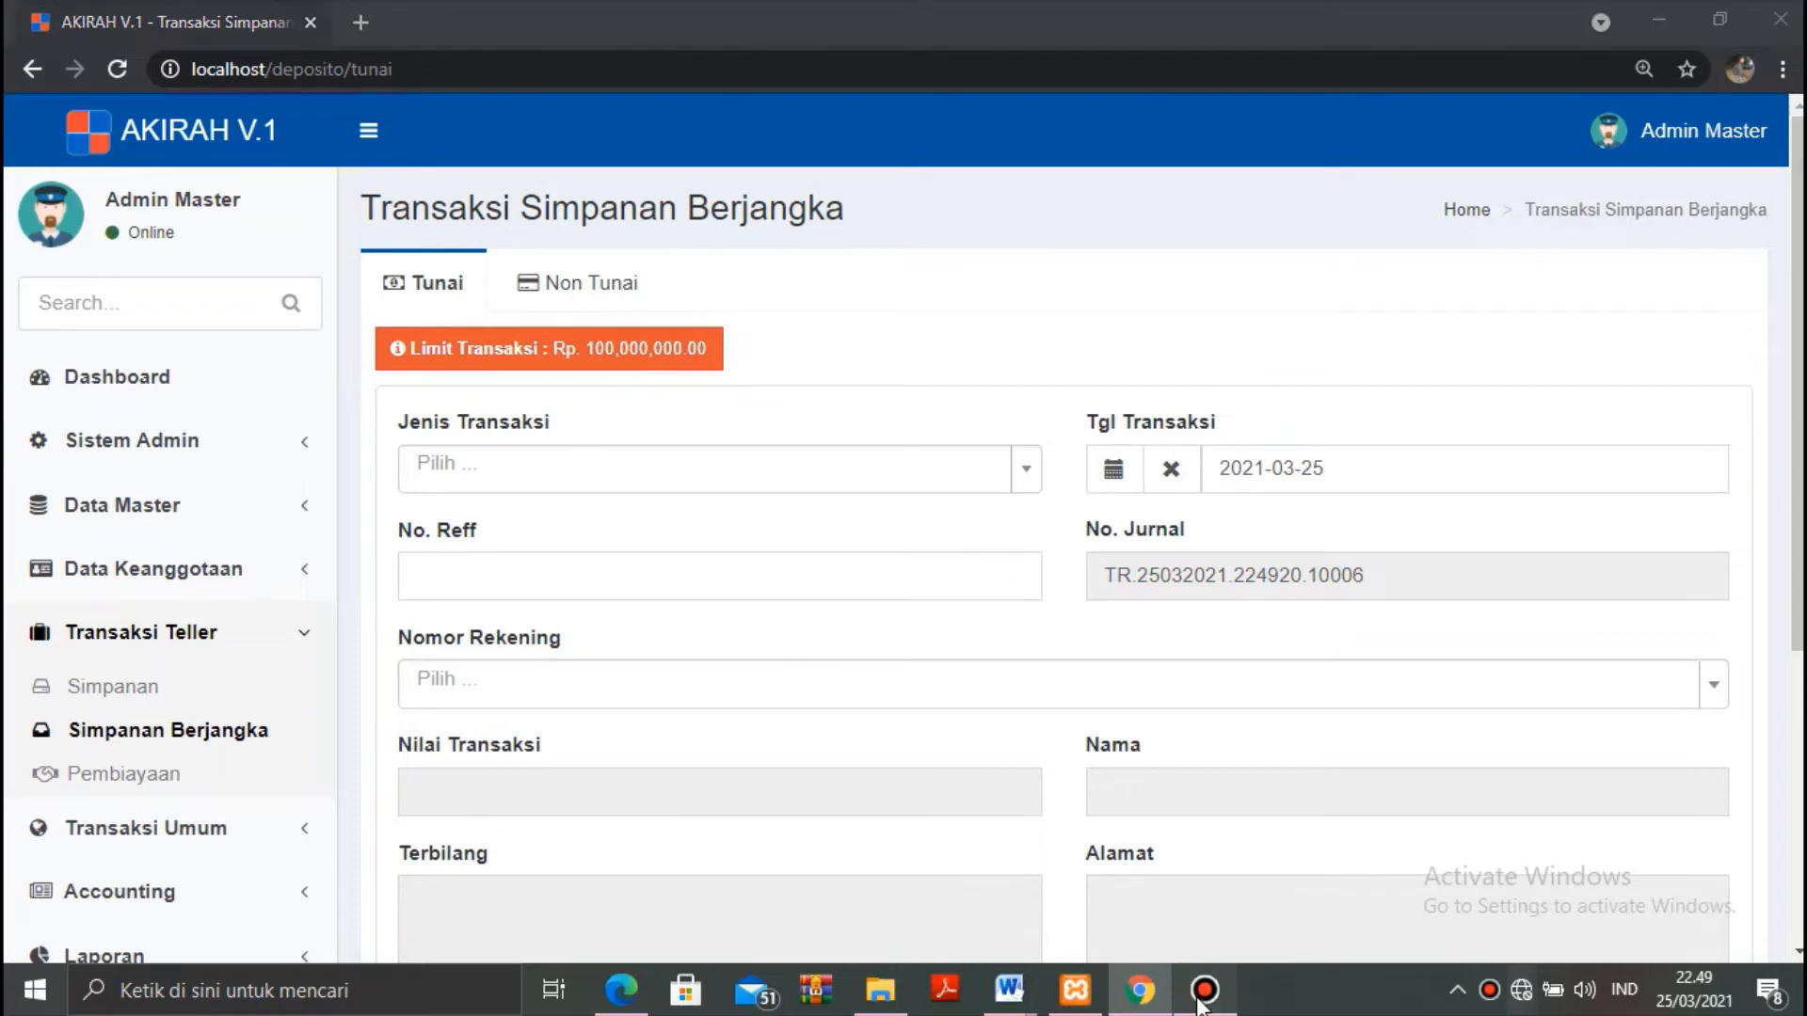
click(1203, 993)
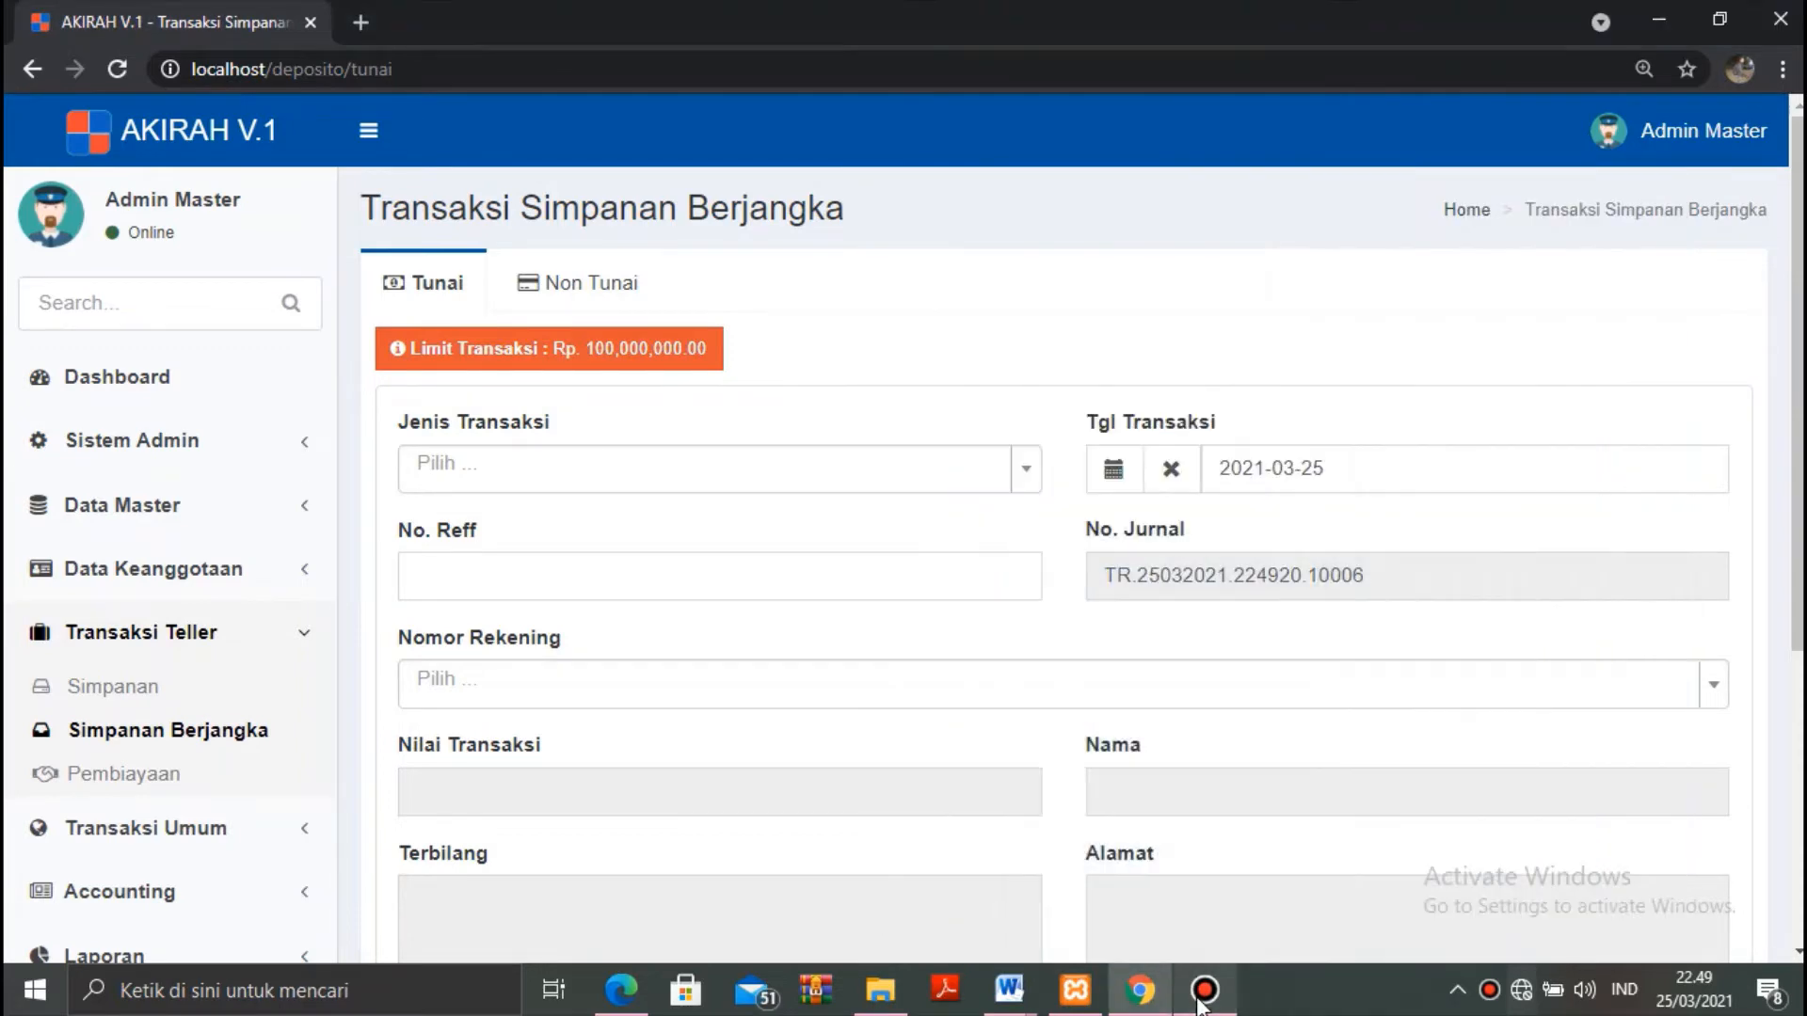
click(576, 479)
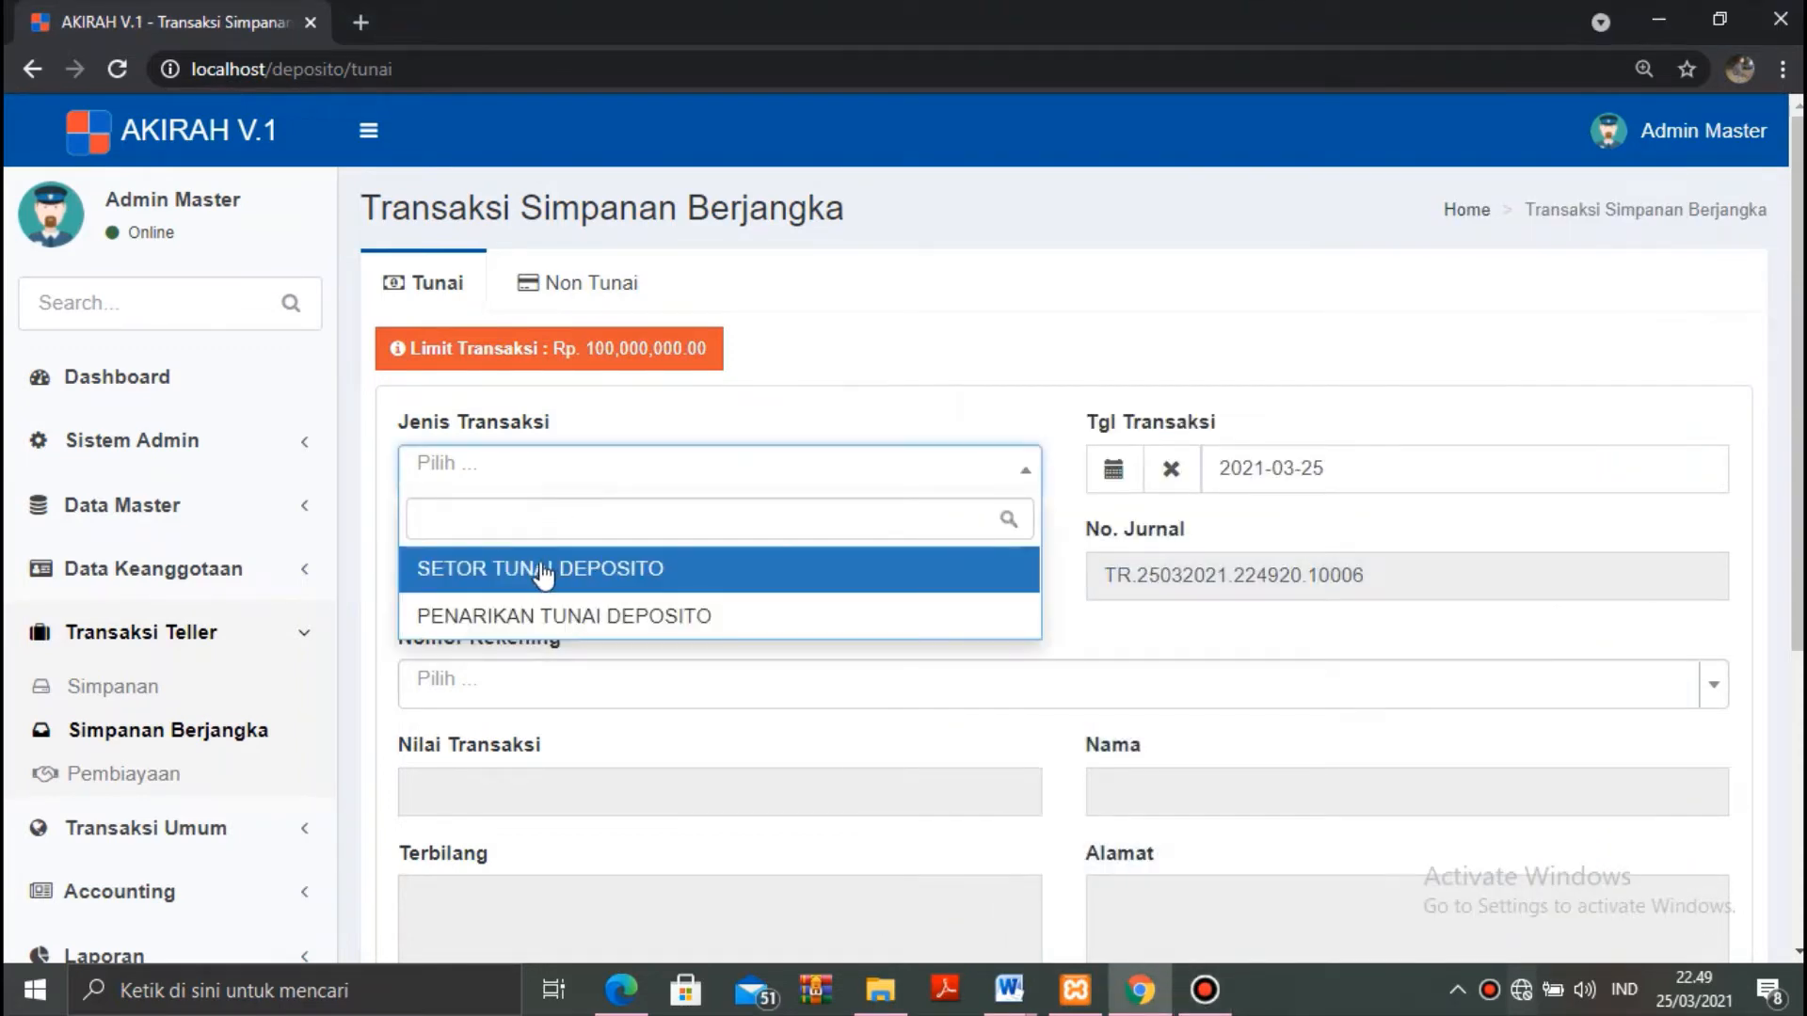
Start a new Rek Simpanan Berjangka account and choose the newly registered member as its Nasabah ID.
click(120, 565)
click(101, 715)
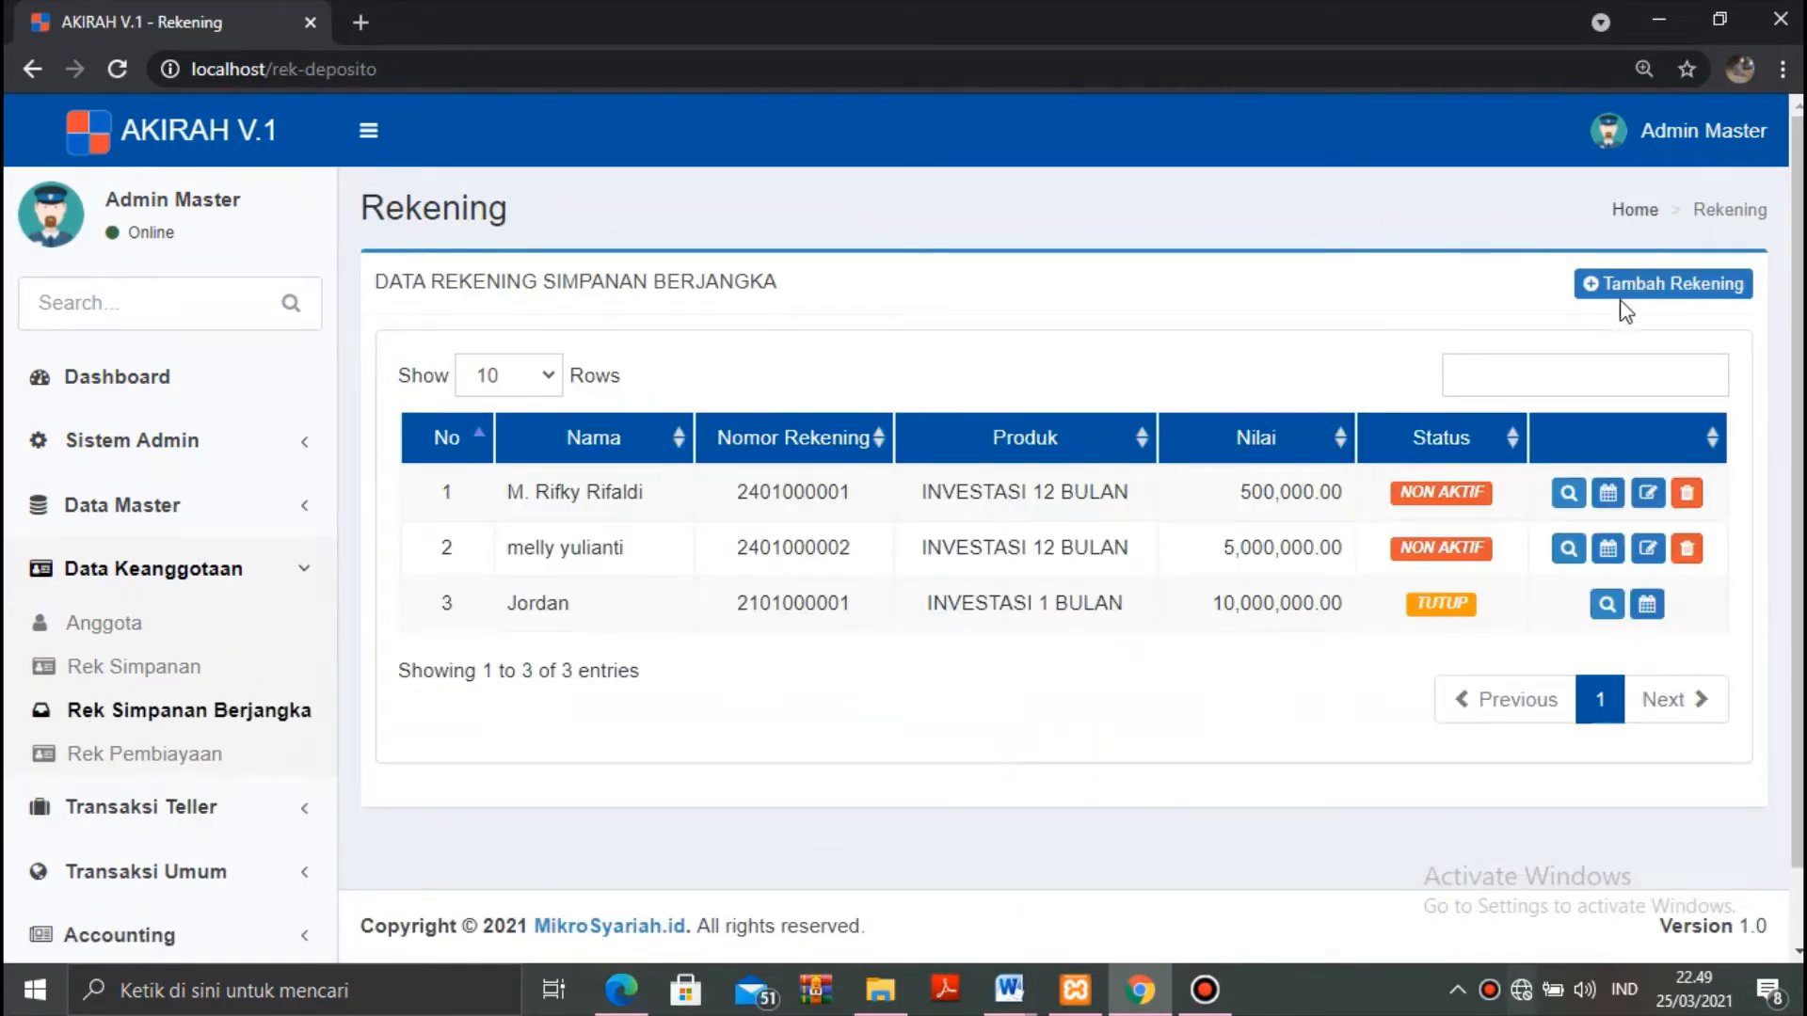
click(1626, 290)
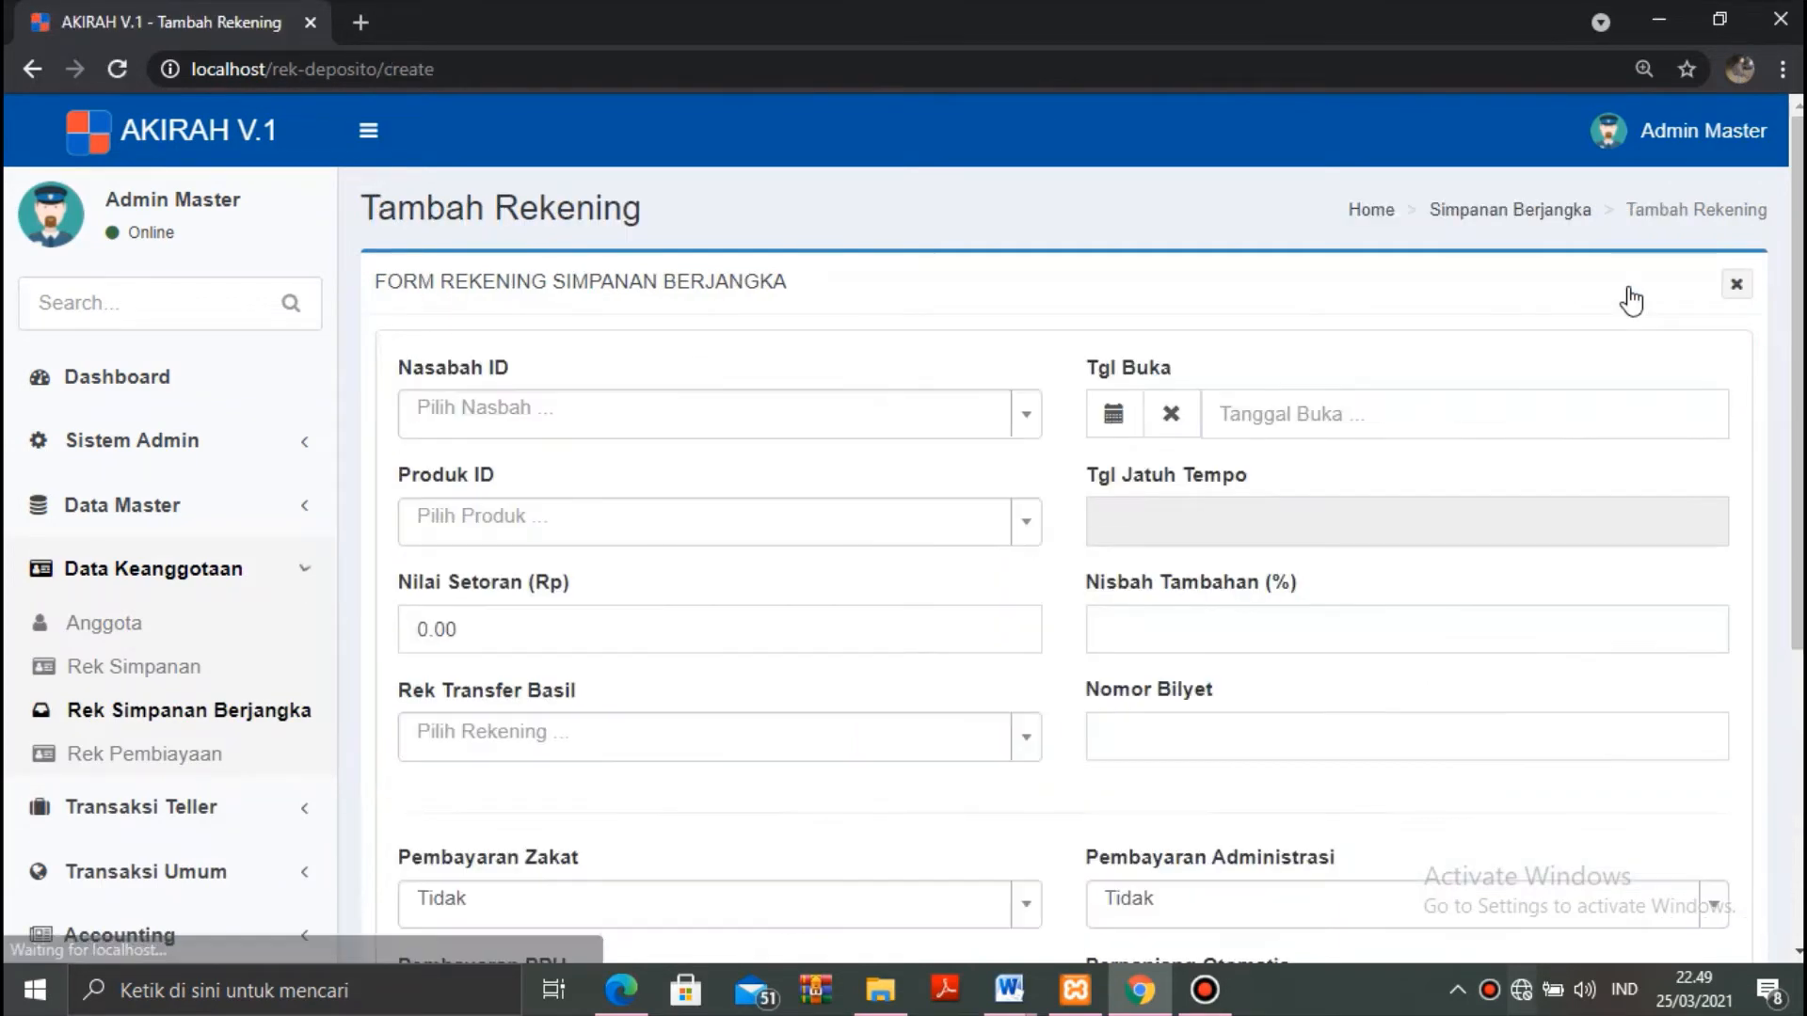
click(743, 411)
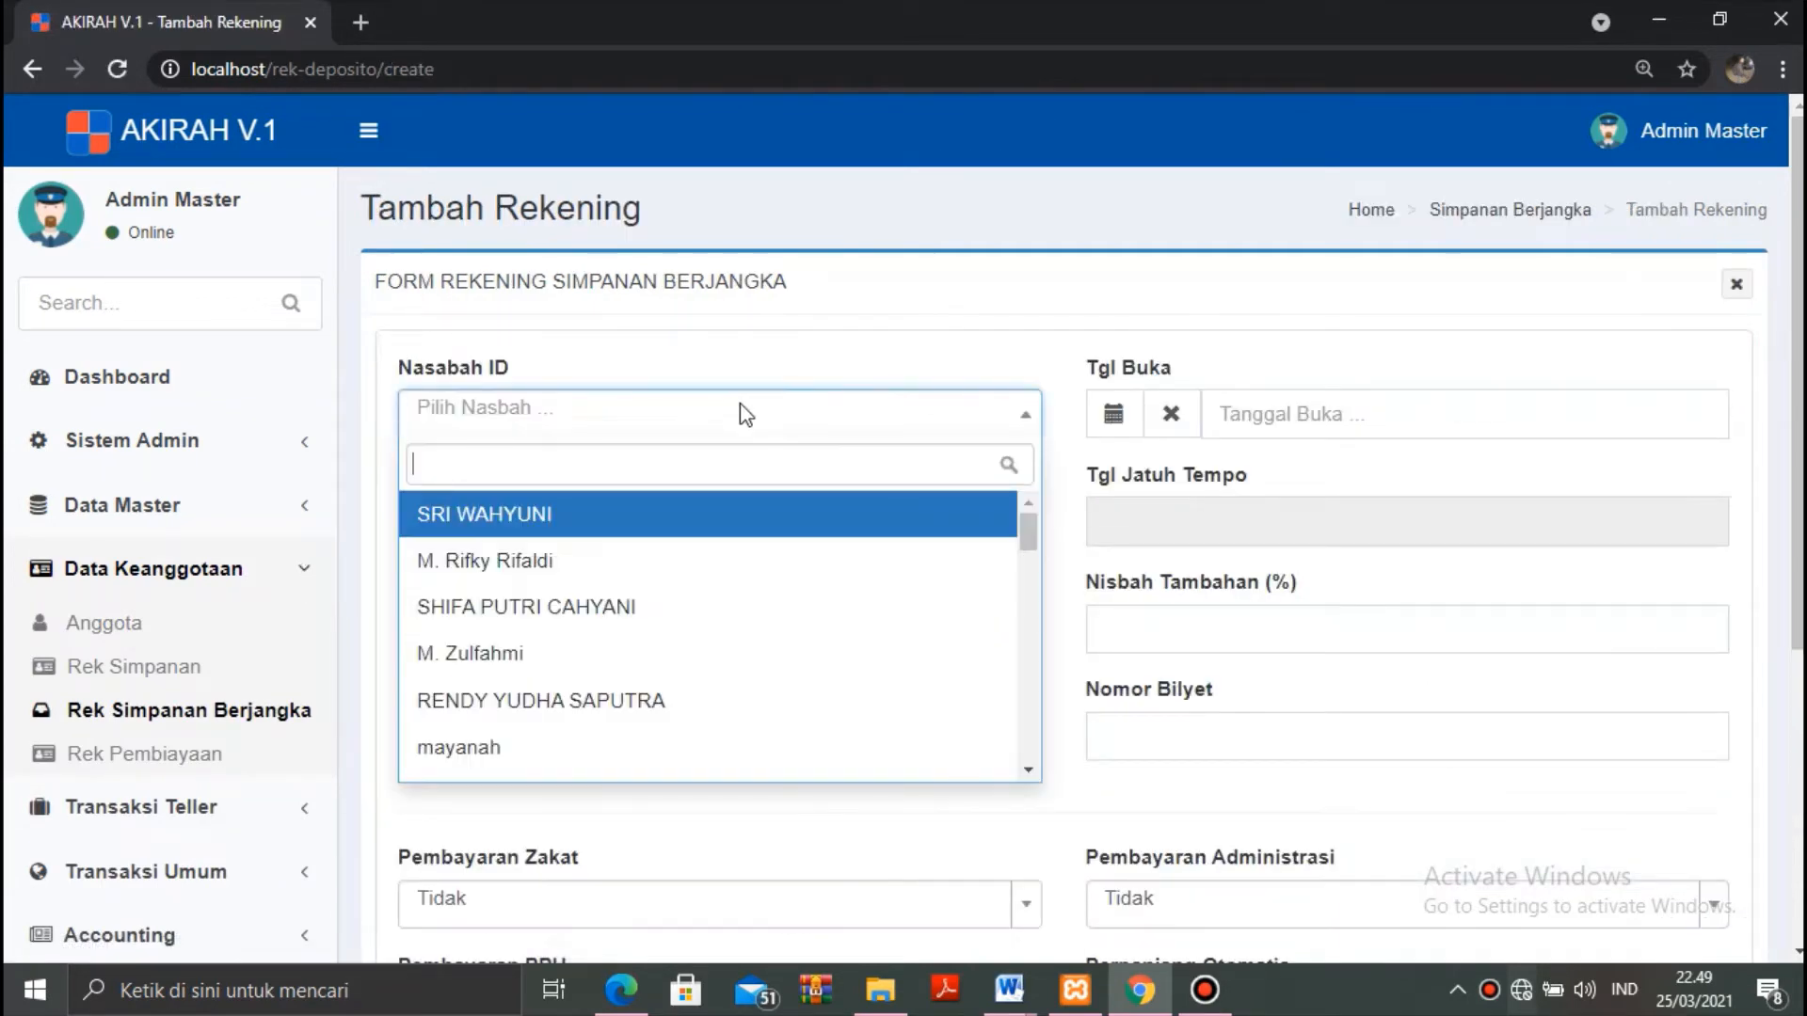
text(th)
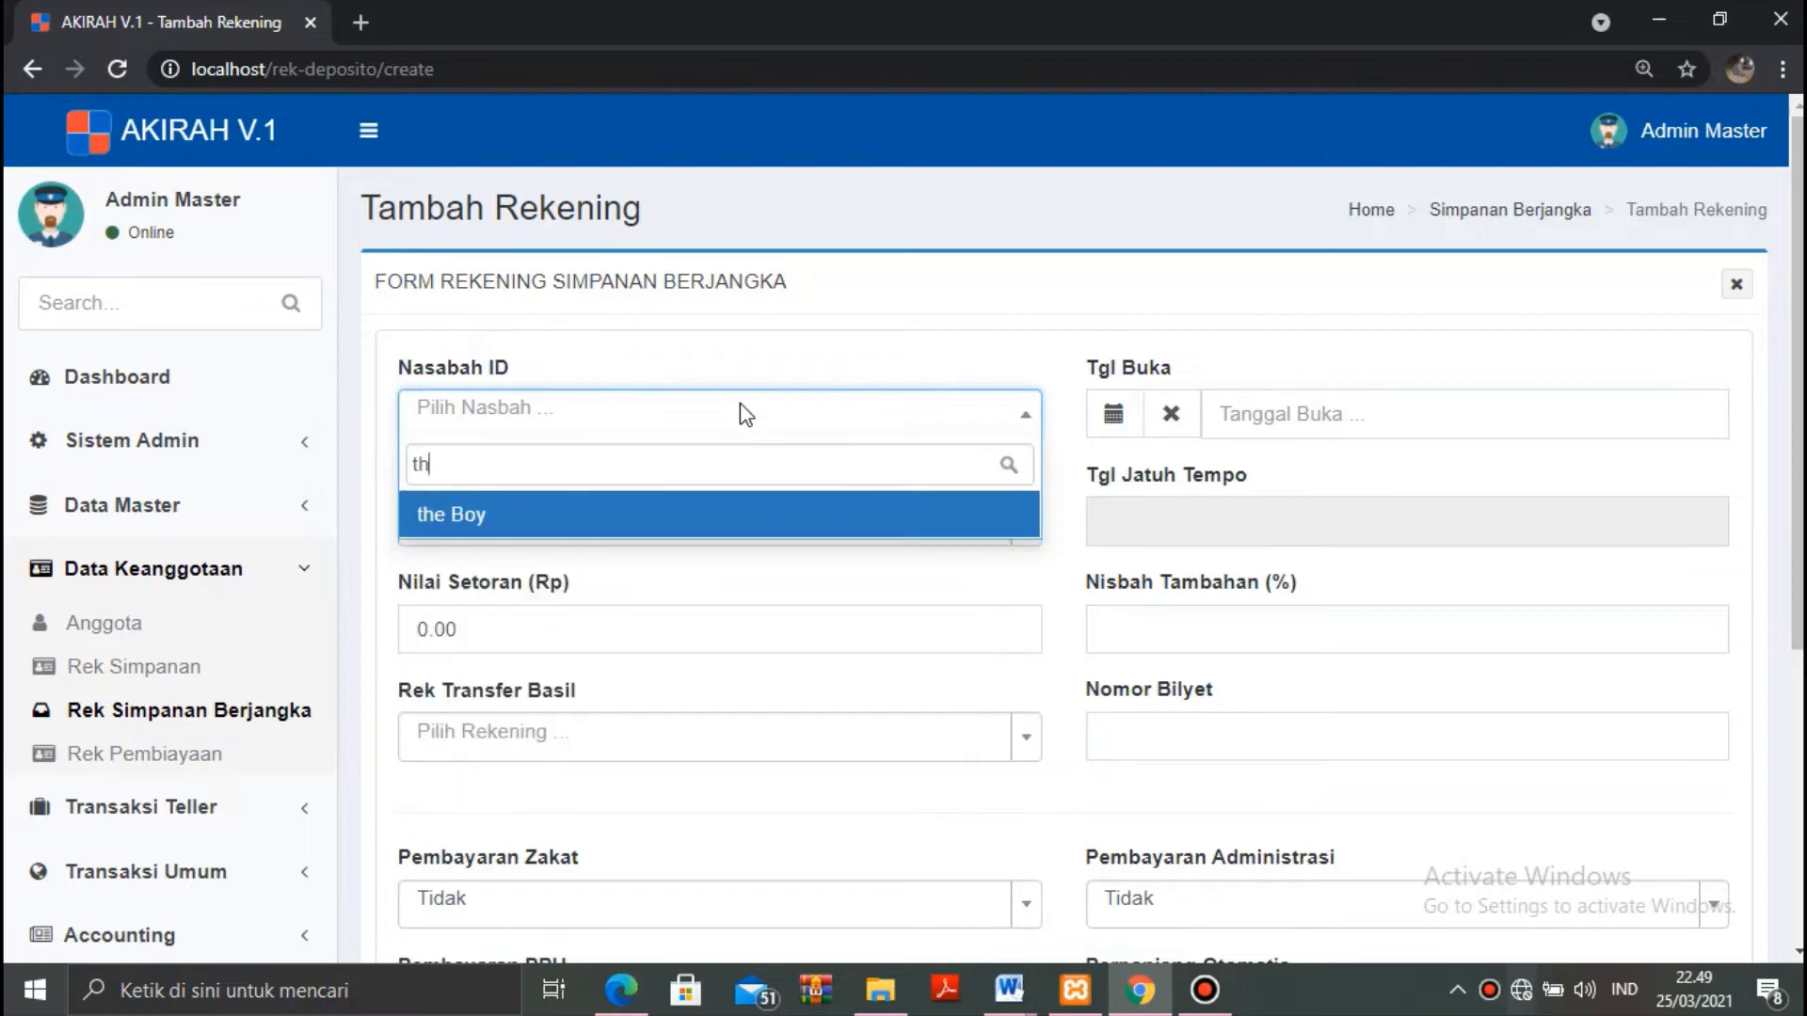
click(669, 532)
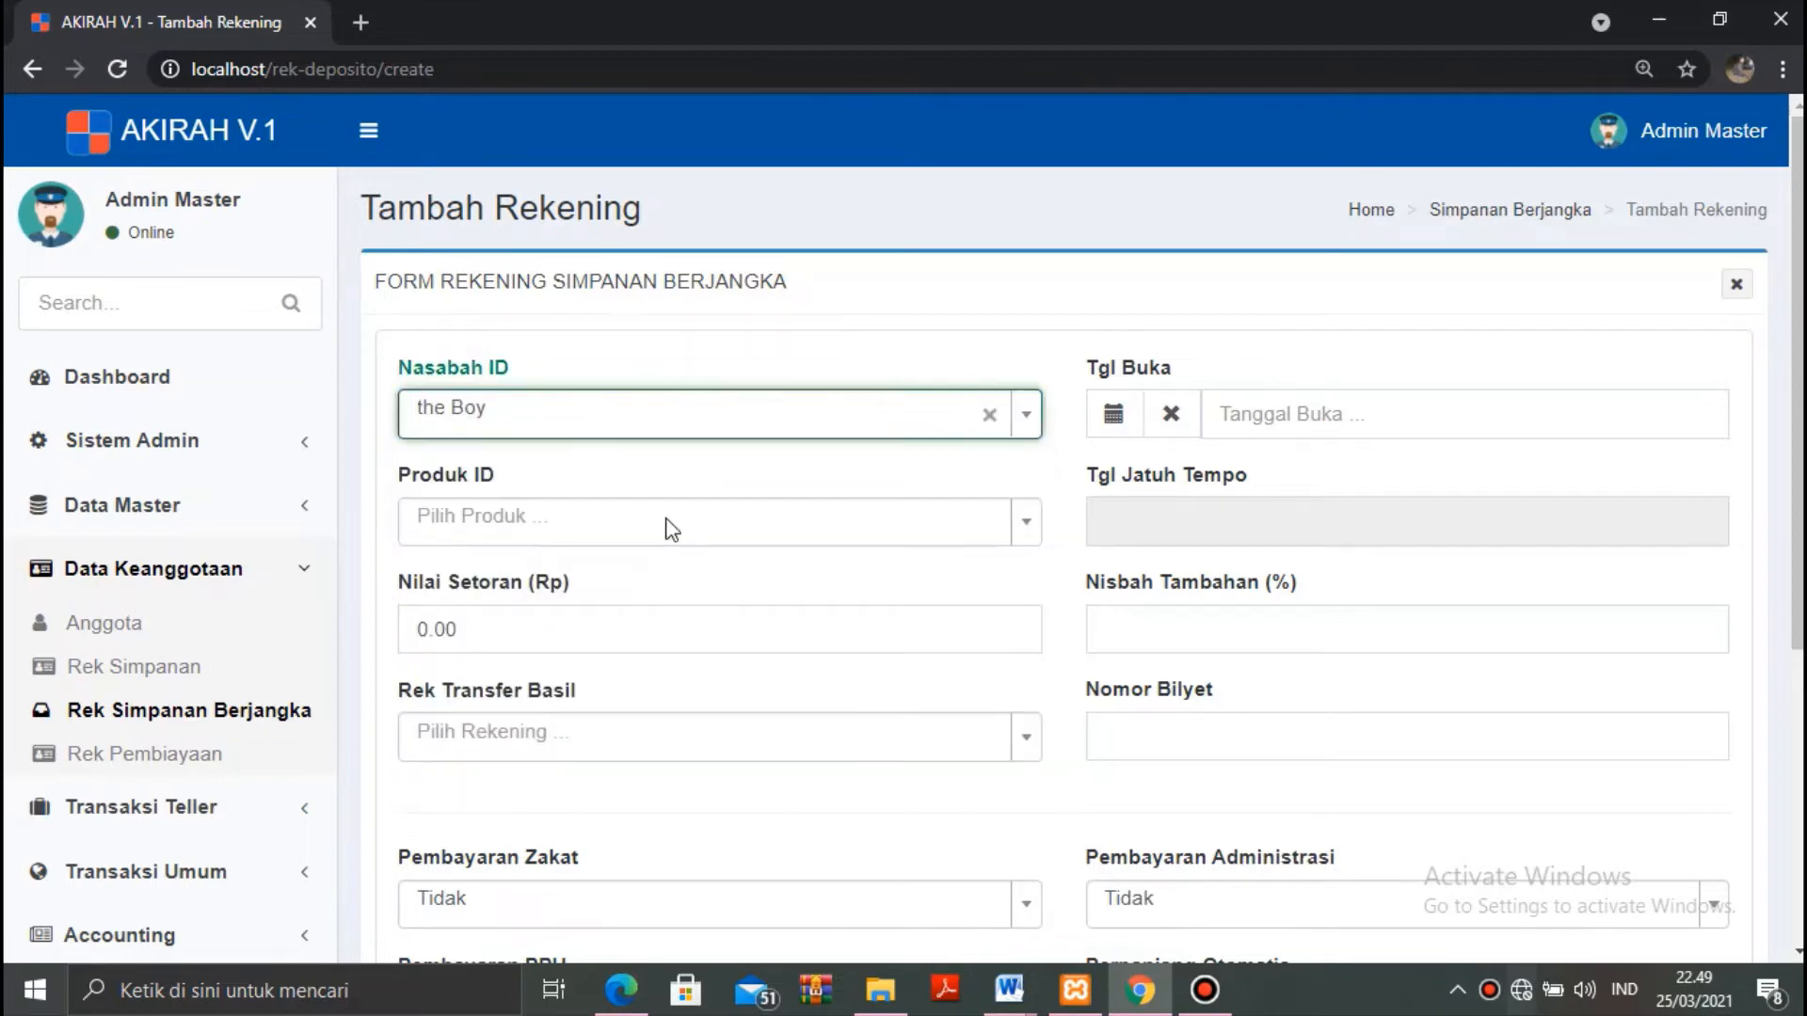
Set the term deposit account's product to INVESTASI 1 BULAN and its Tgl Buka to 2021-03-24.
click(694, 526)
click(644, 624)
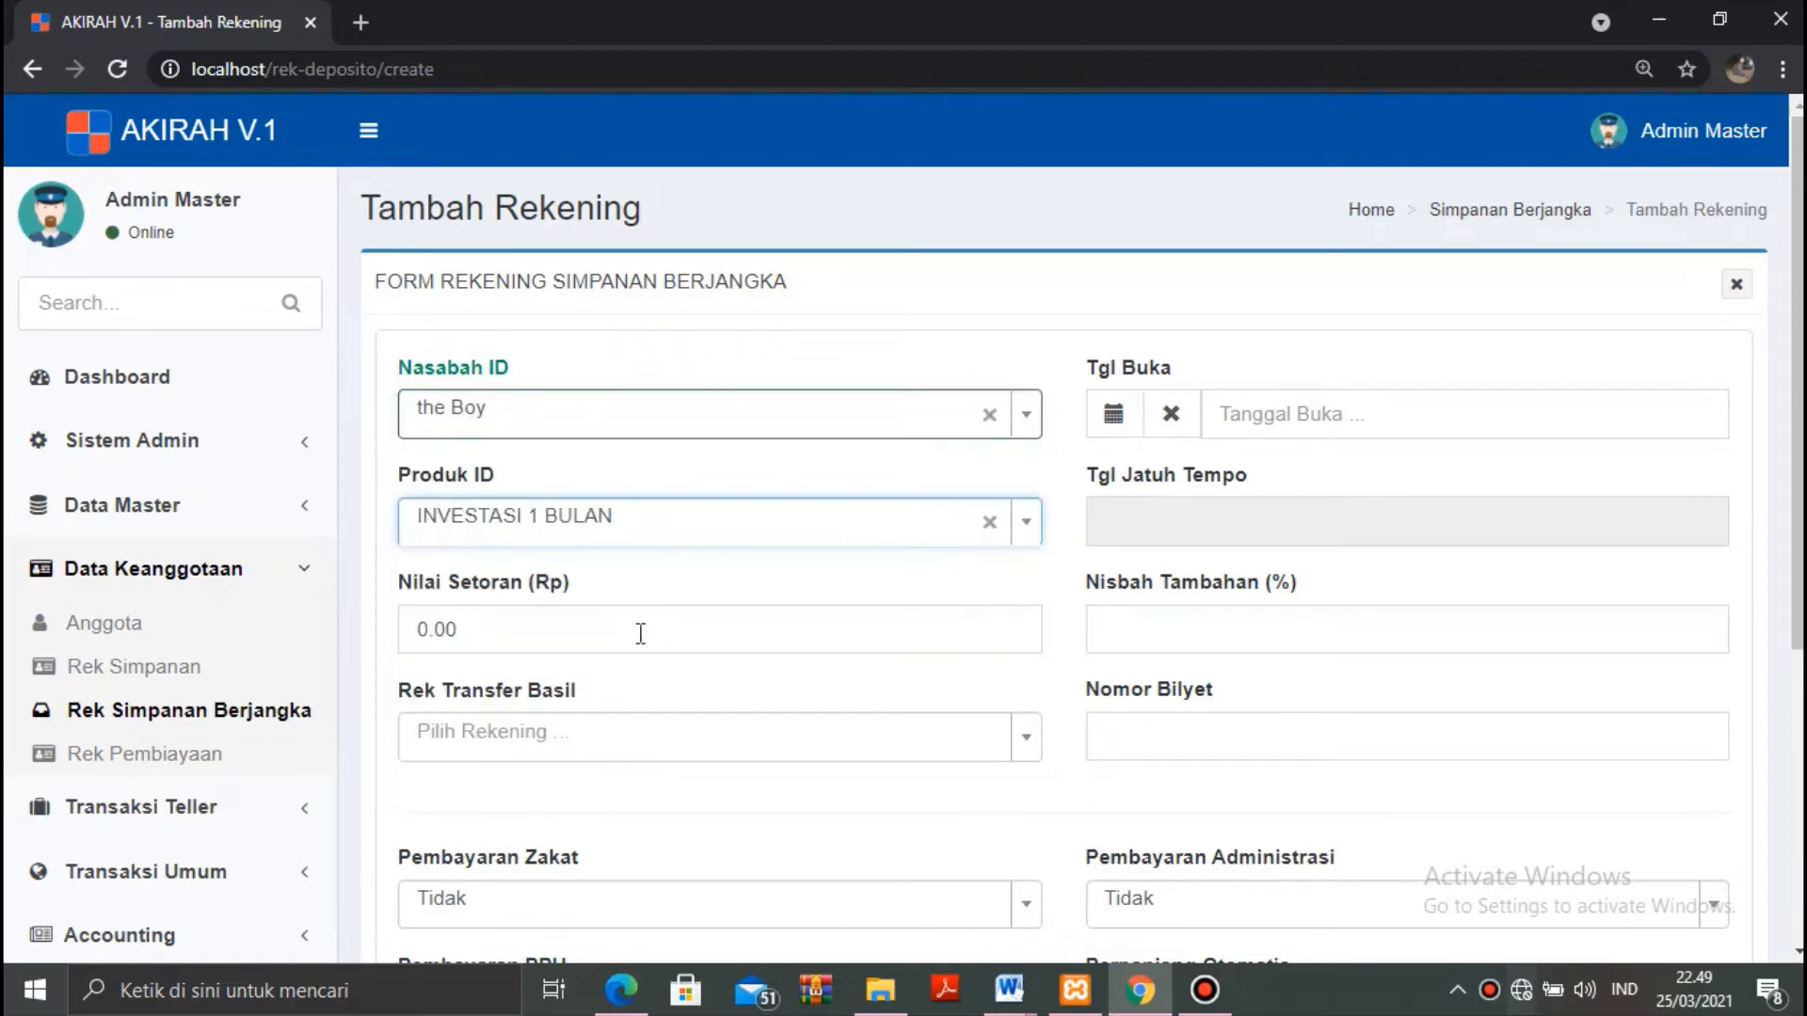
click(1118, 422)
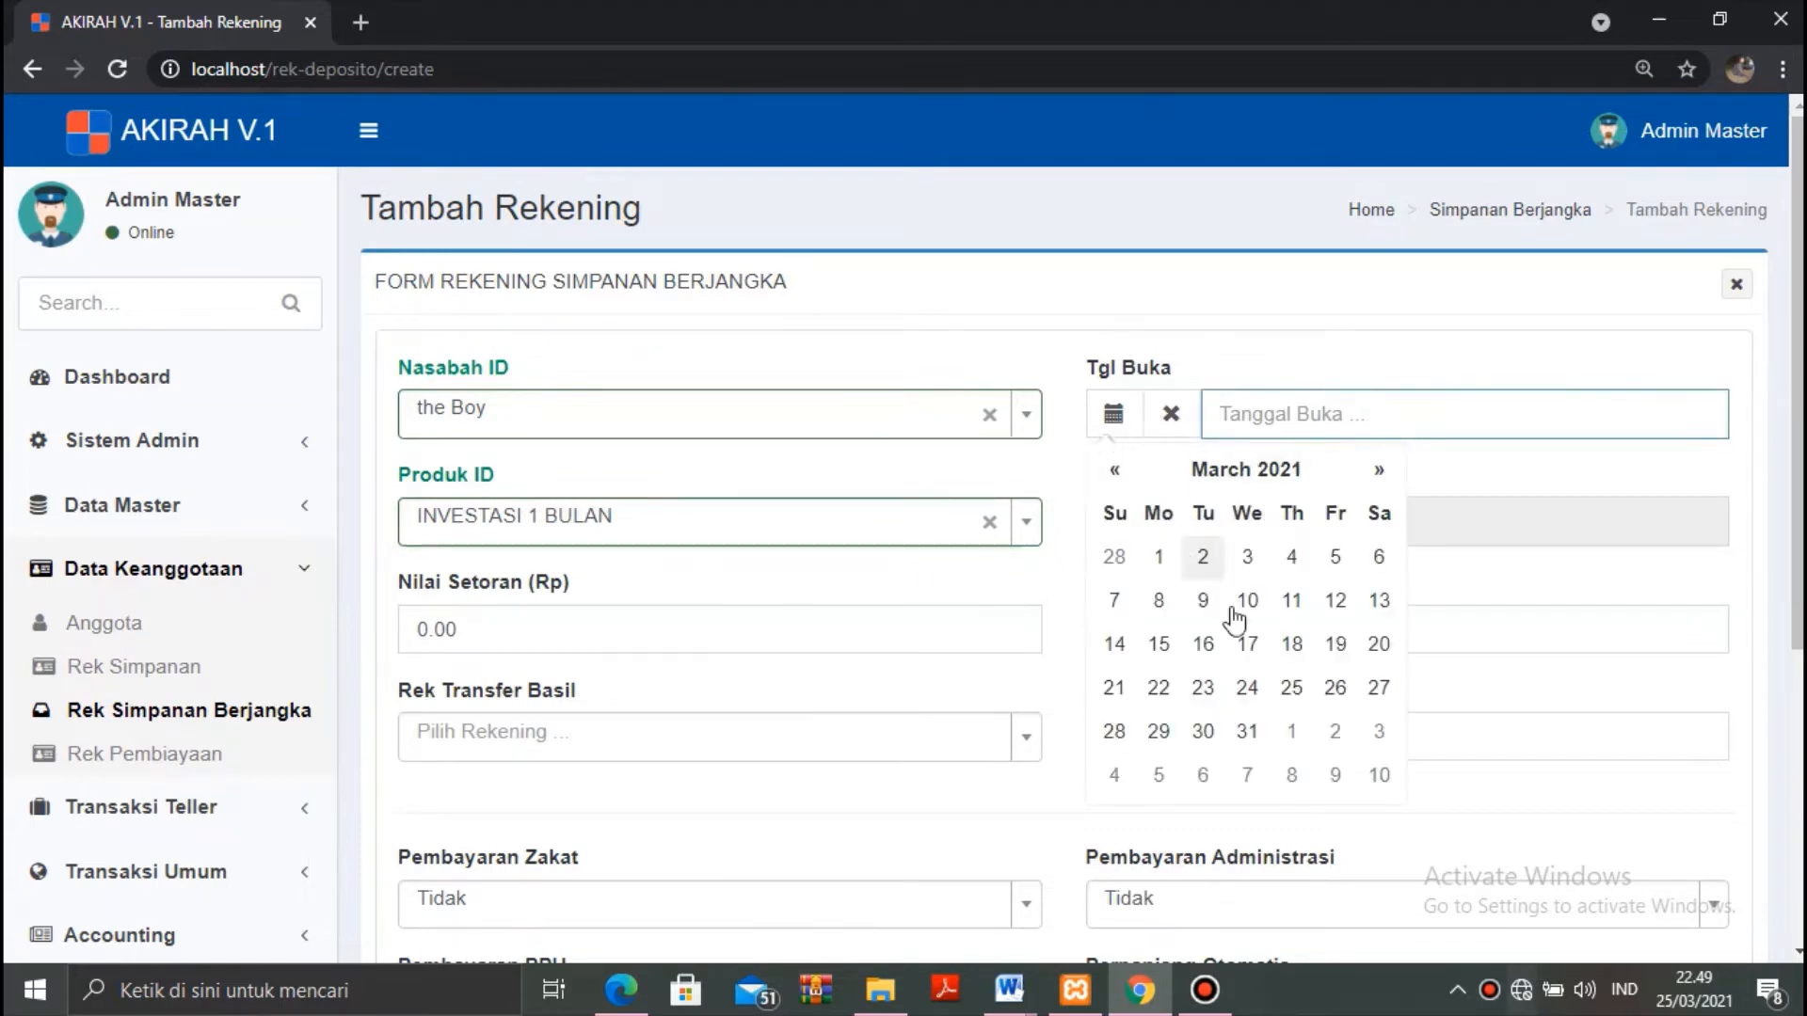
click(1246, 687)
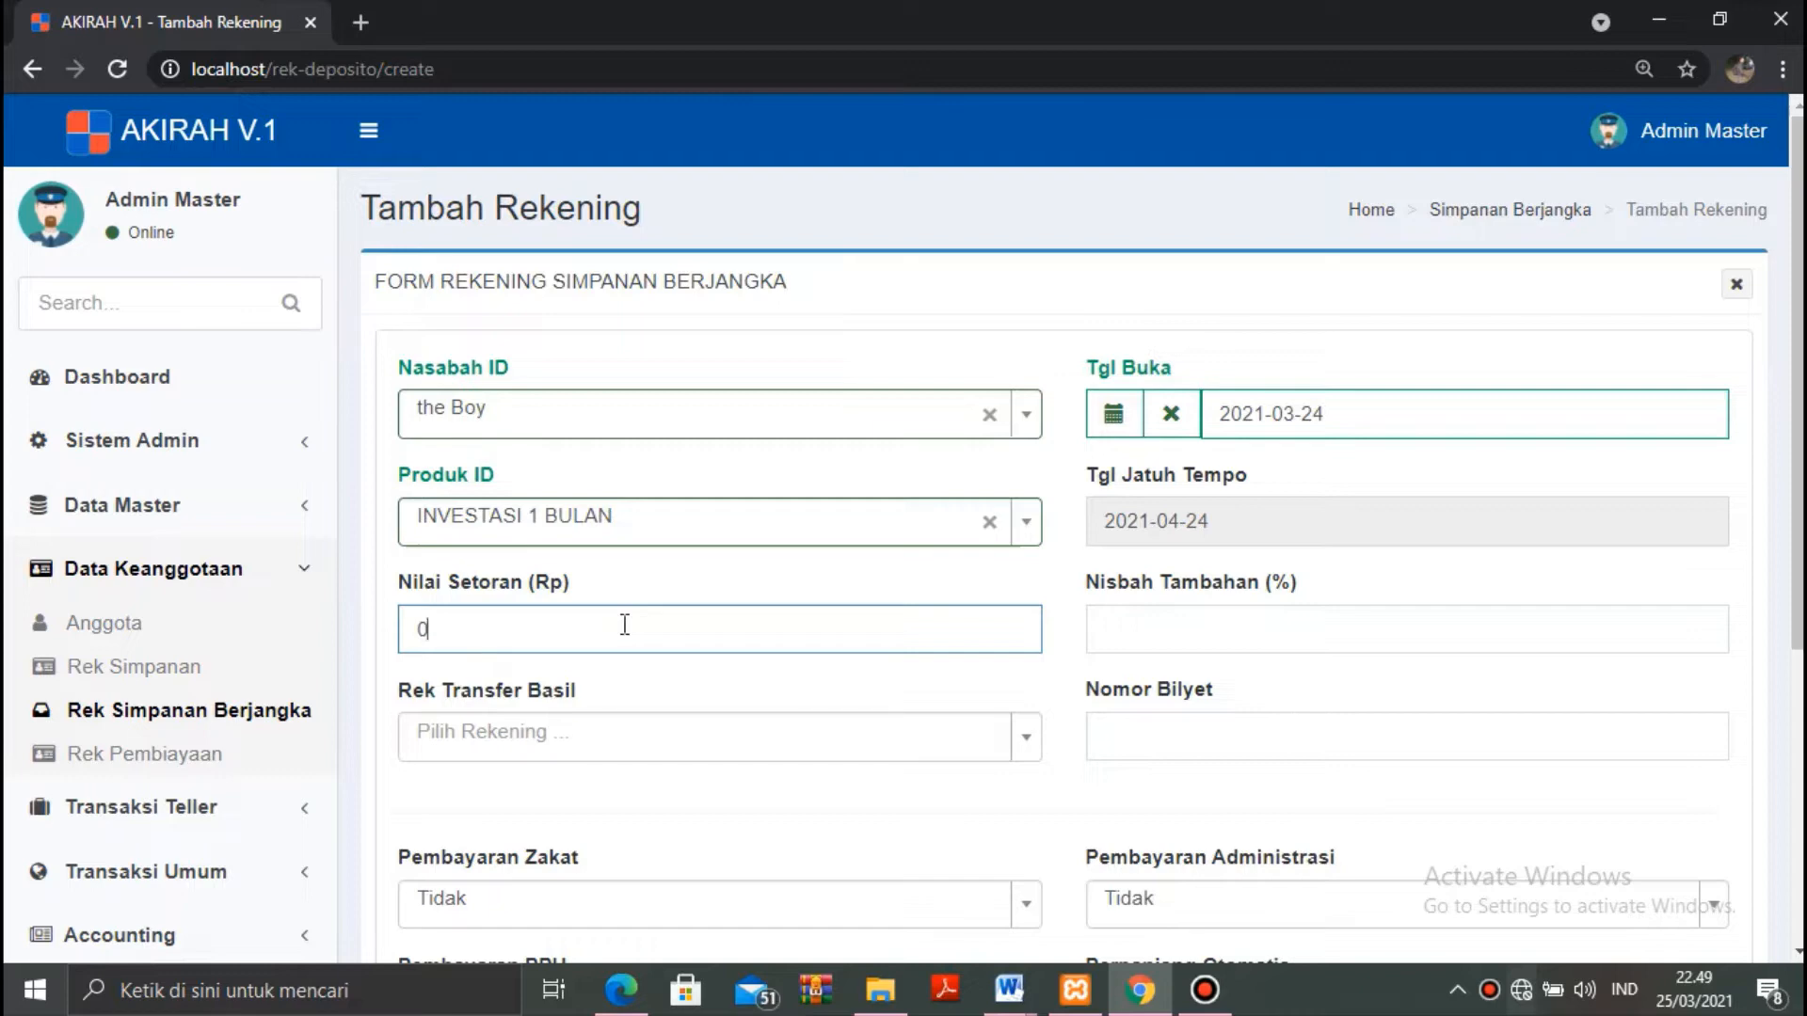
Set the term deposit account's Nilai Setoran to 10,000,000.
key(BackSpace)
key(BackSpace)
key(BackSpace)
text(100000)
click(1164, 616)
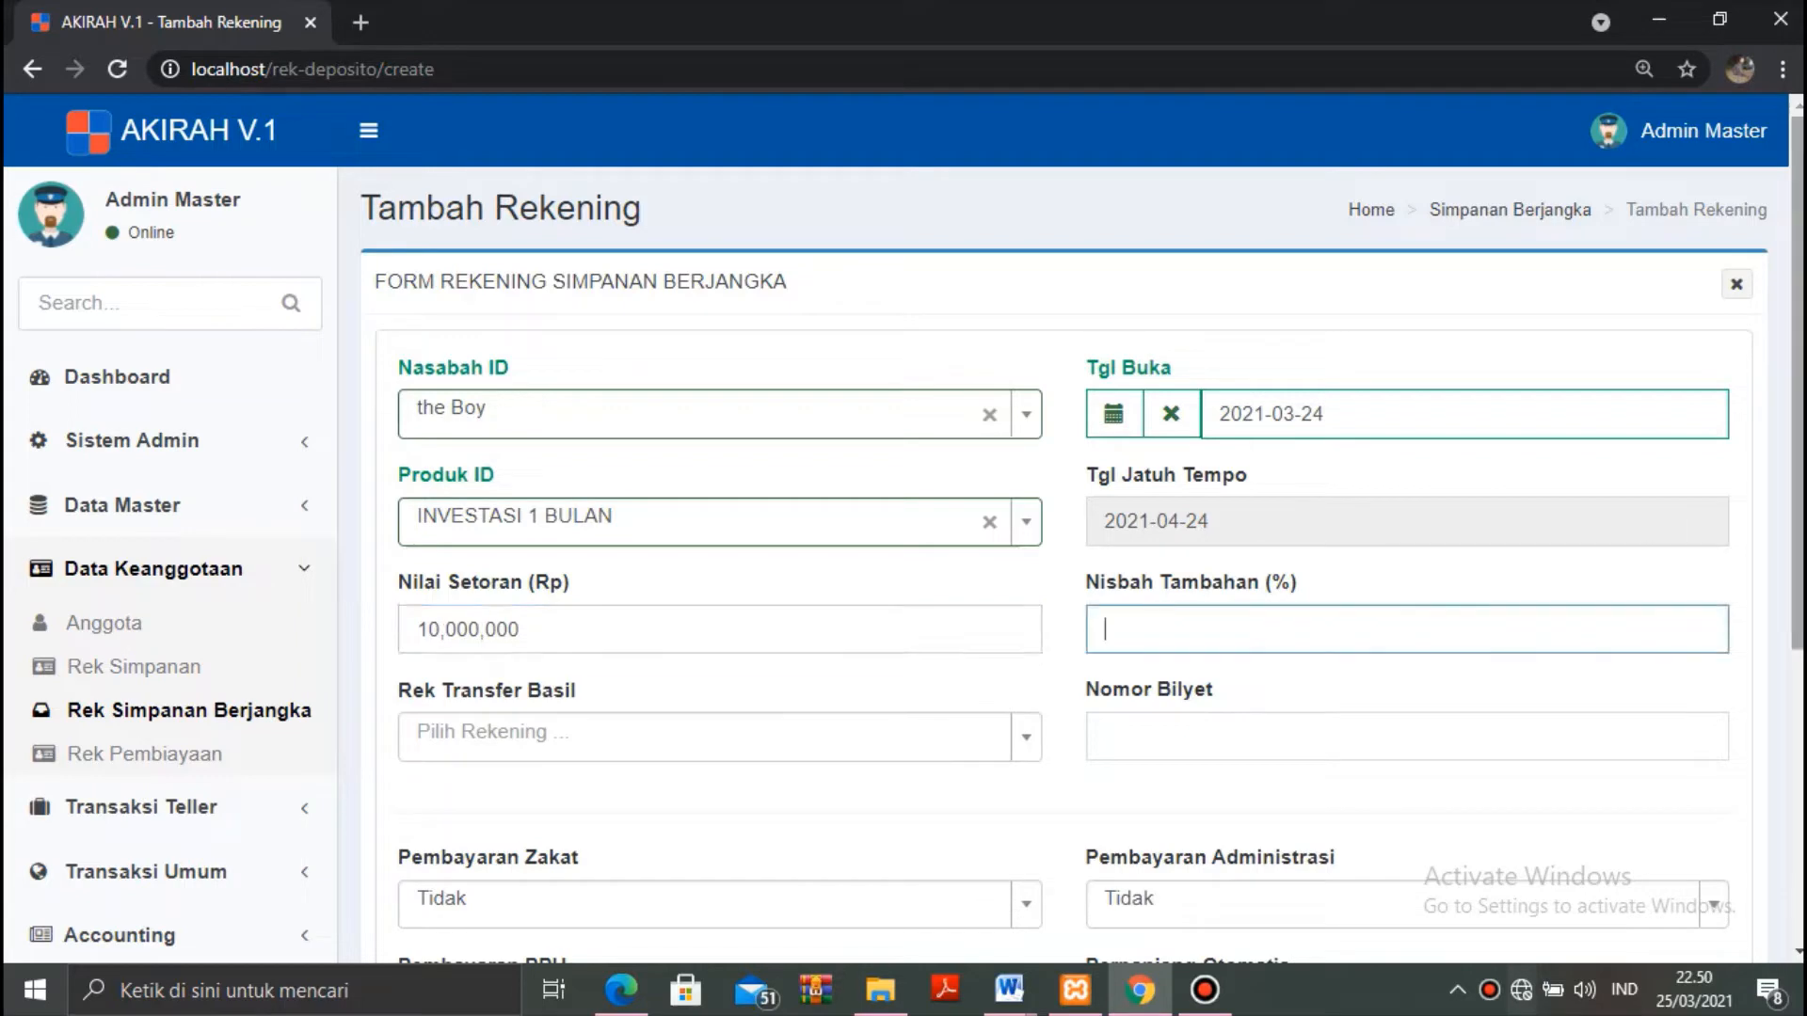
Choose the same member's savings account as the Rek Transfer Basil for the term deposit.
scroll(903, 527, down, 3)
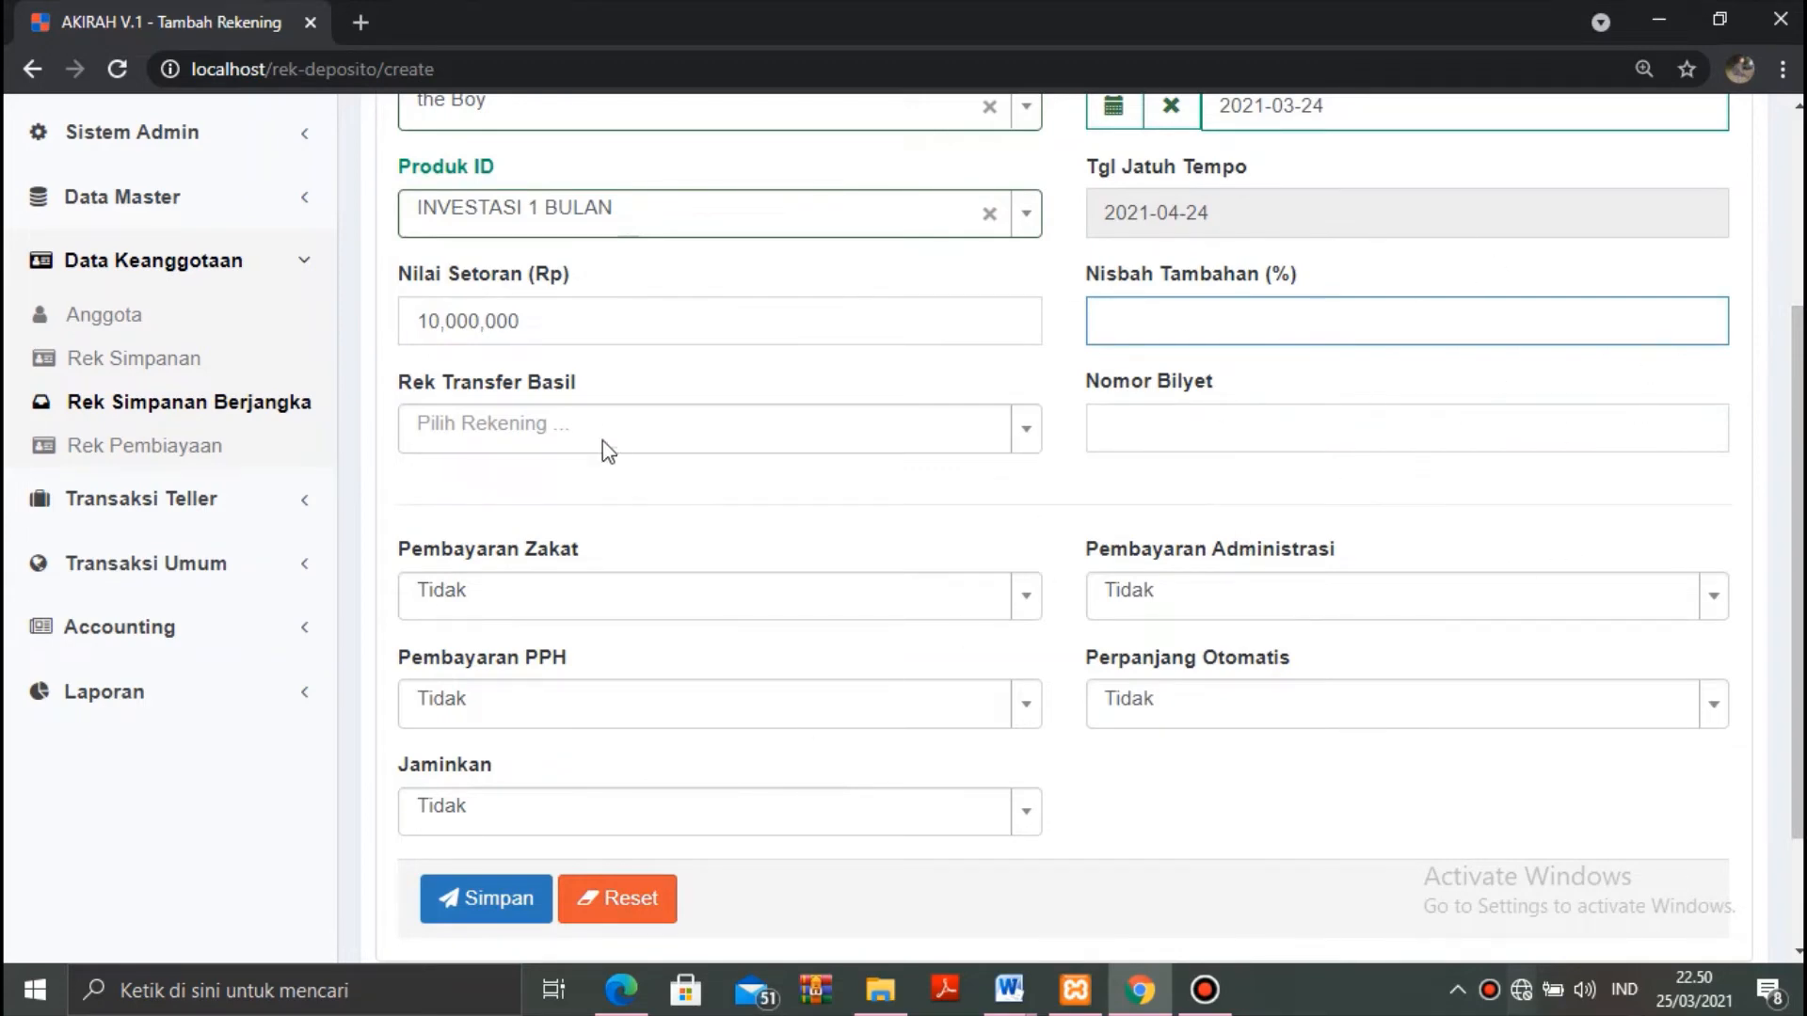
click(544, 438)
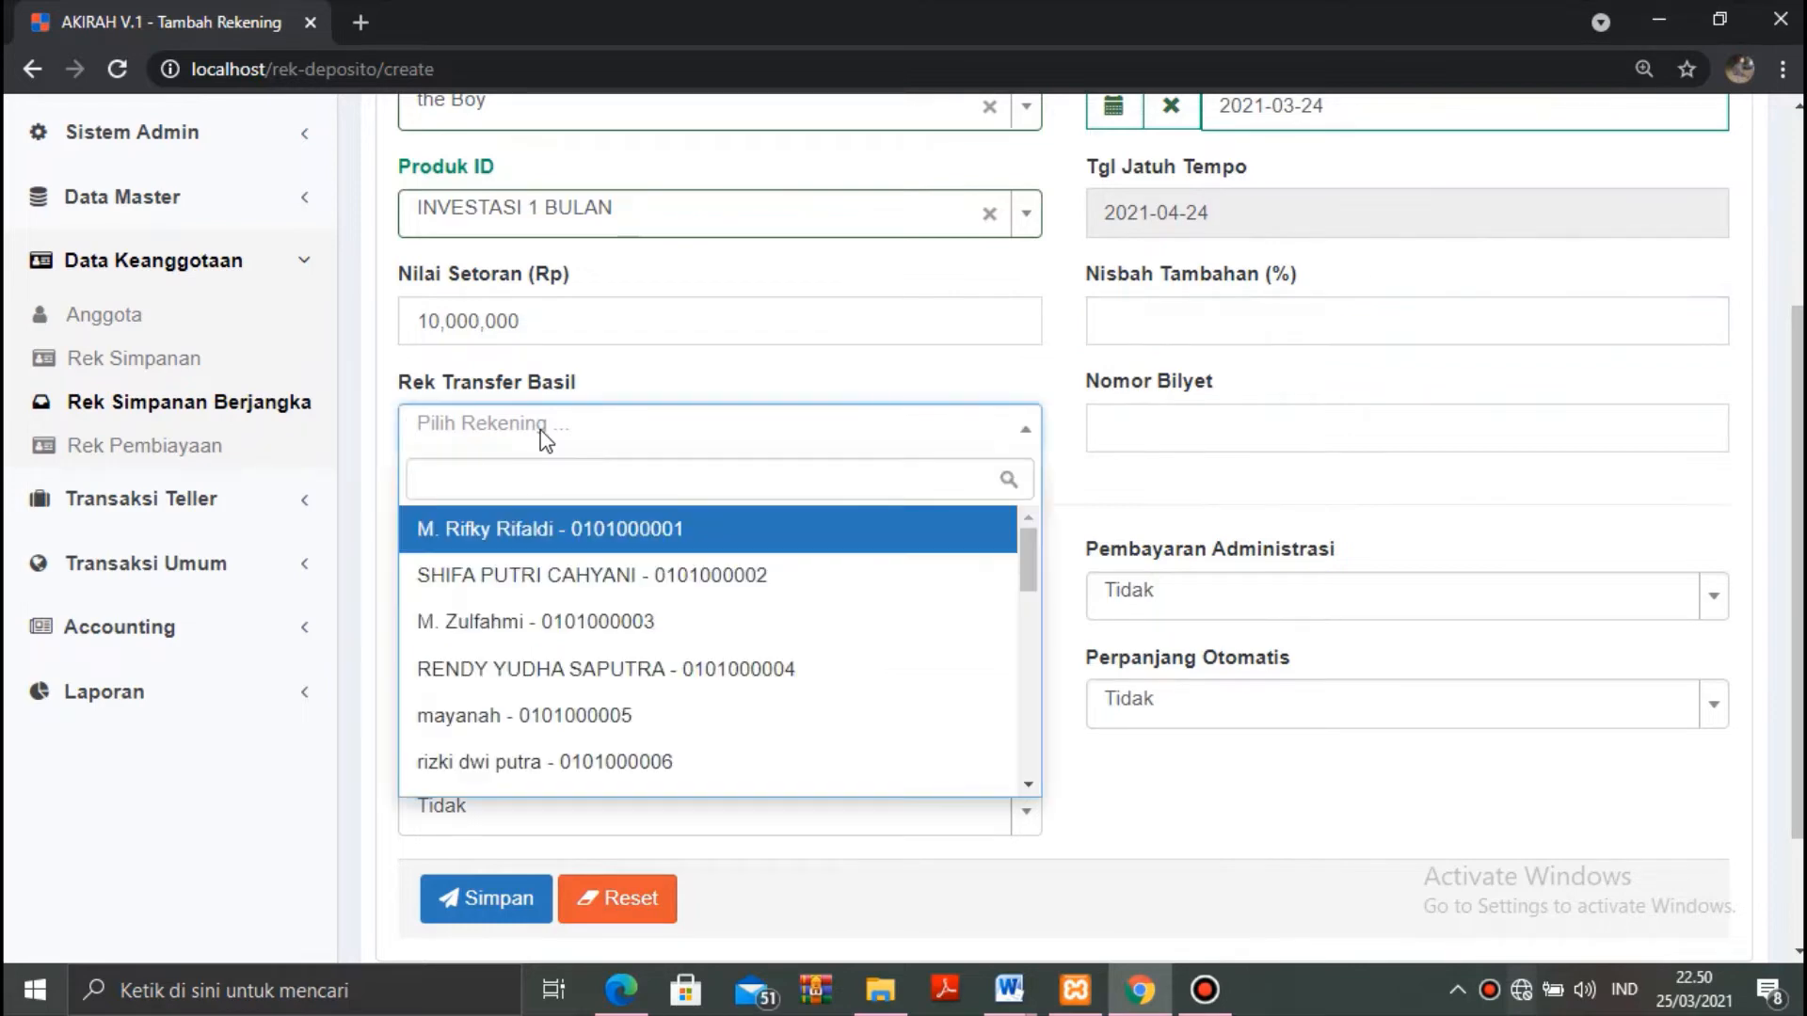
text(th)
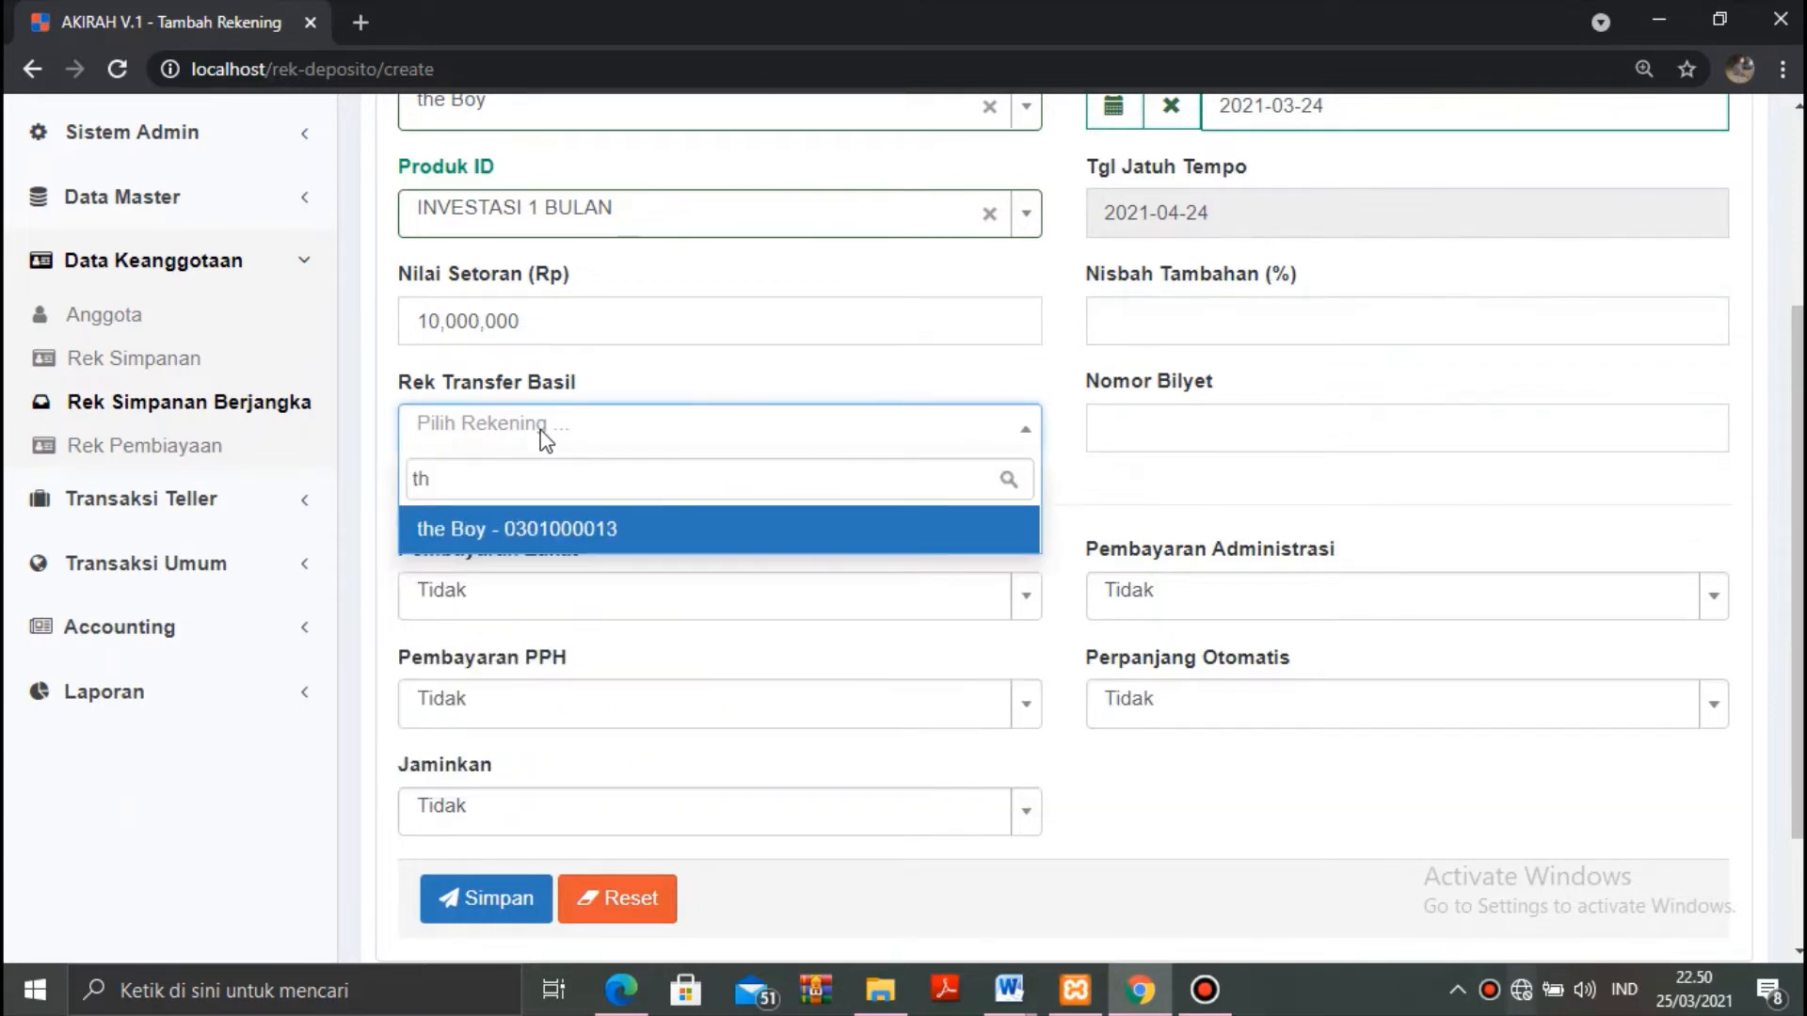
click(534, 530)
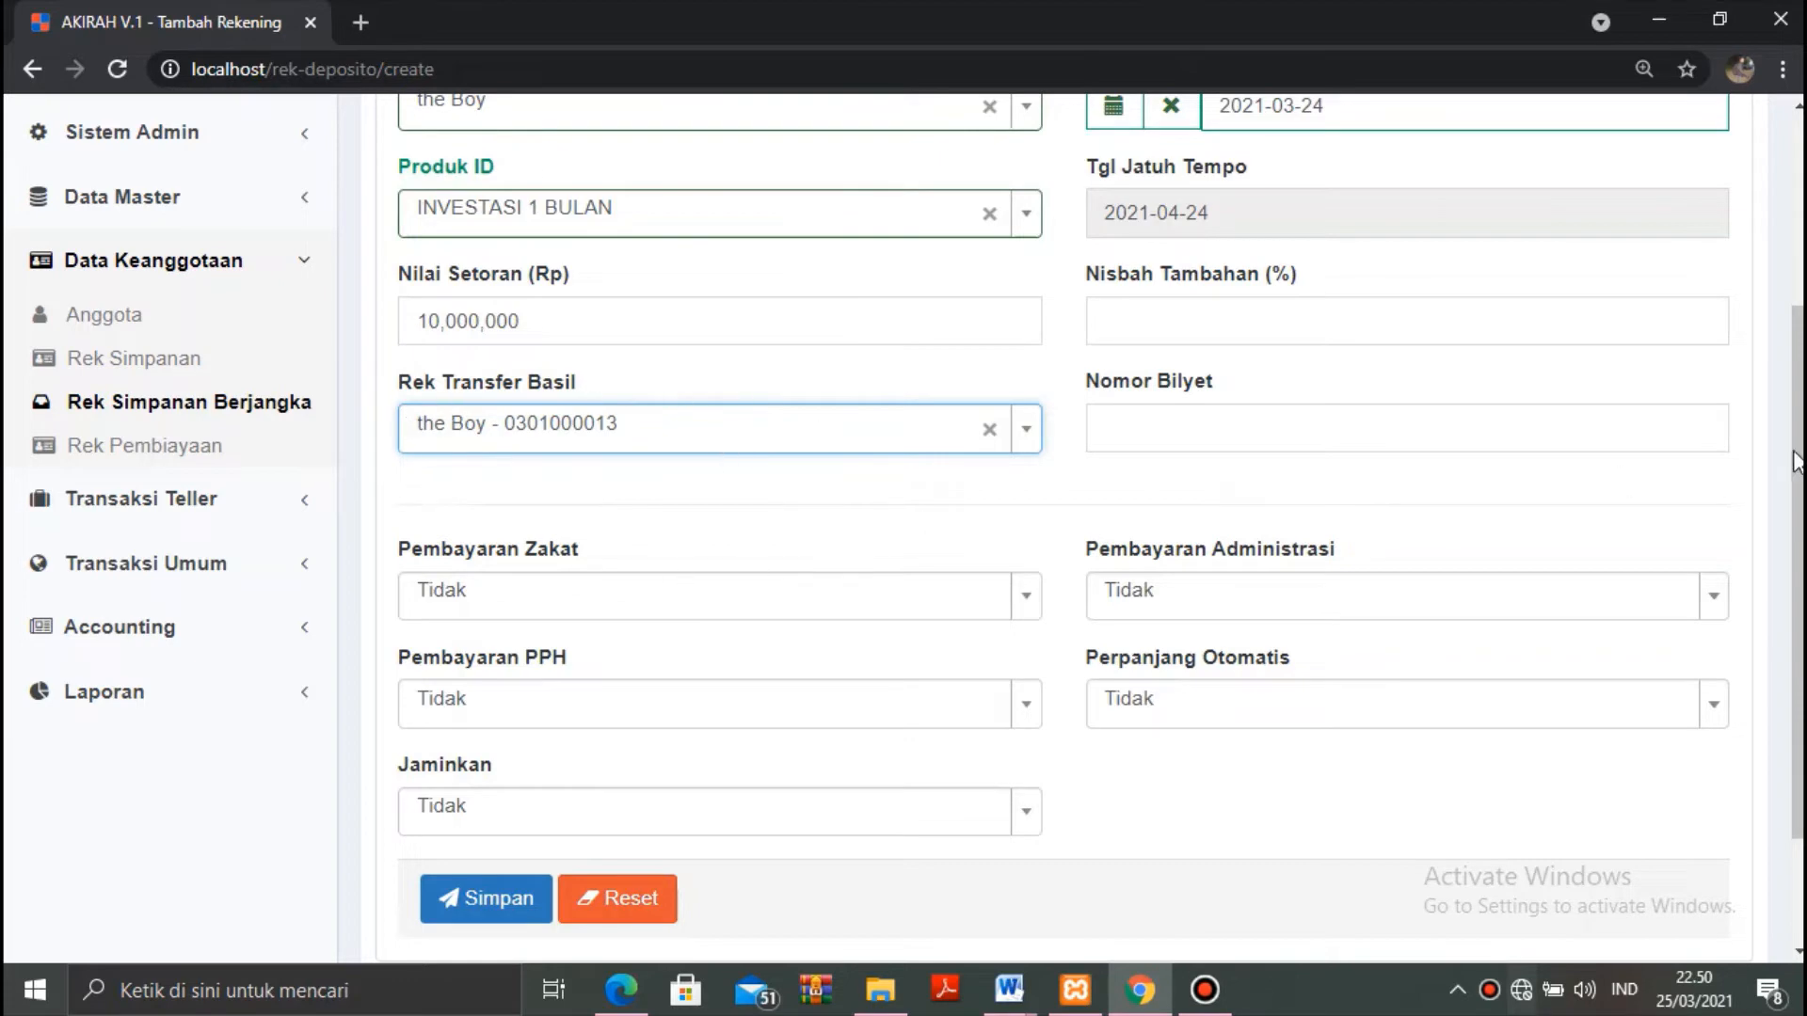
Save the new term deposit account and review its details.
drag(1799, 468, 1792, 580)
drag(1795, 463, 1759, 397)
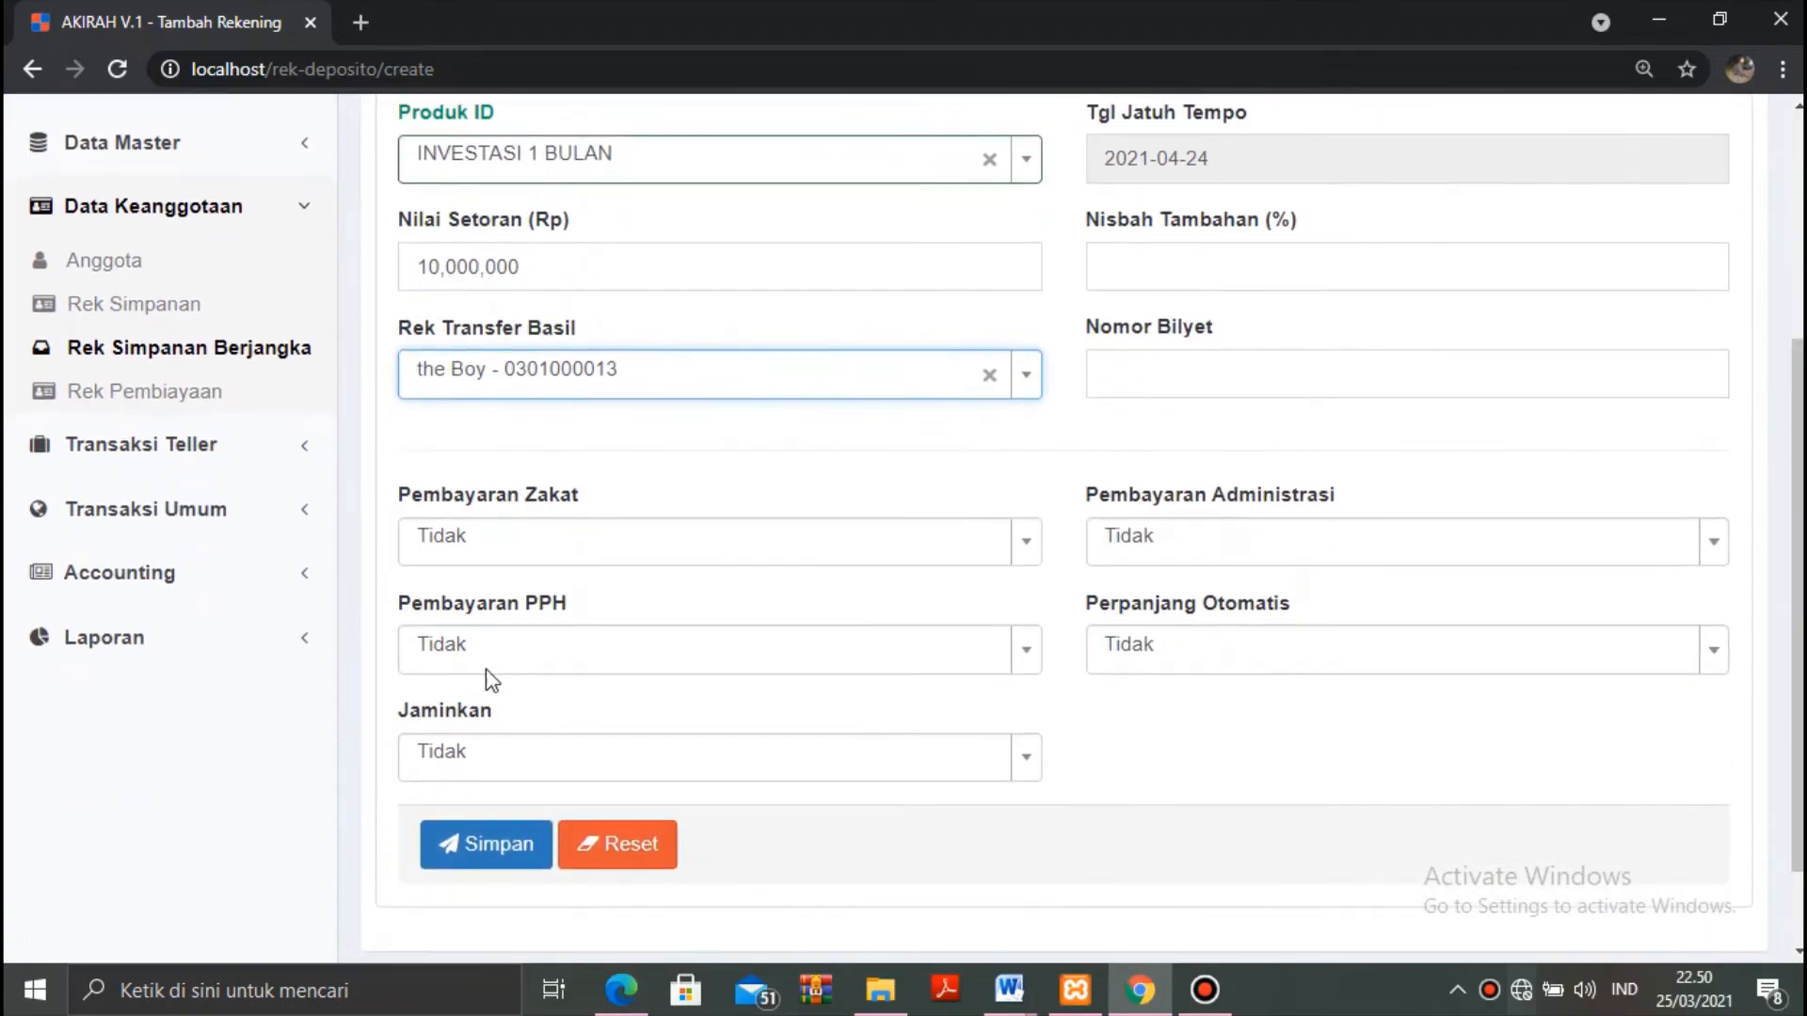
click(467, 847)
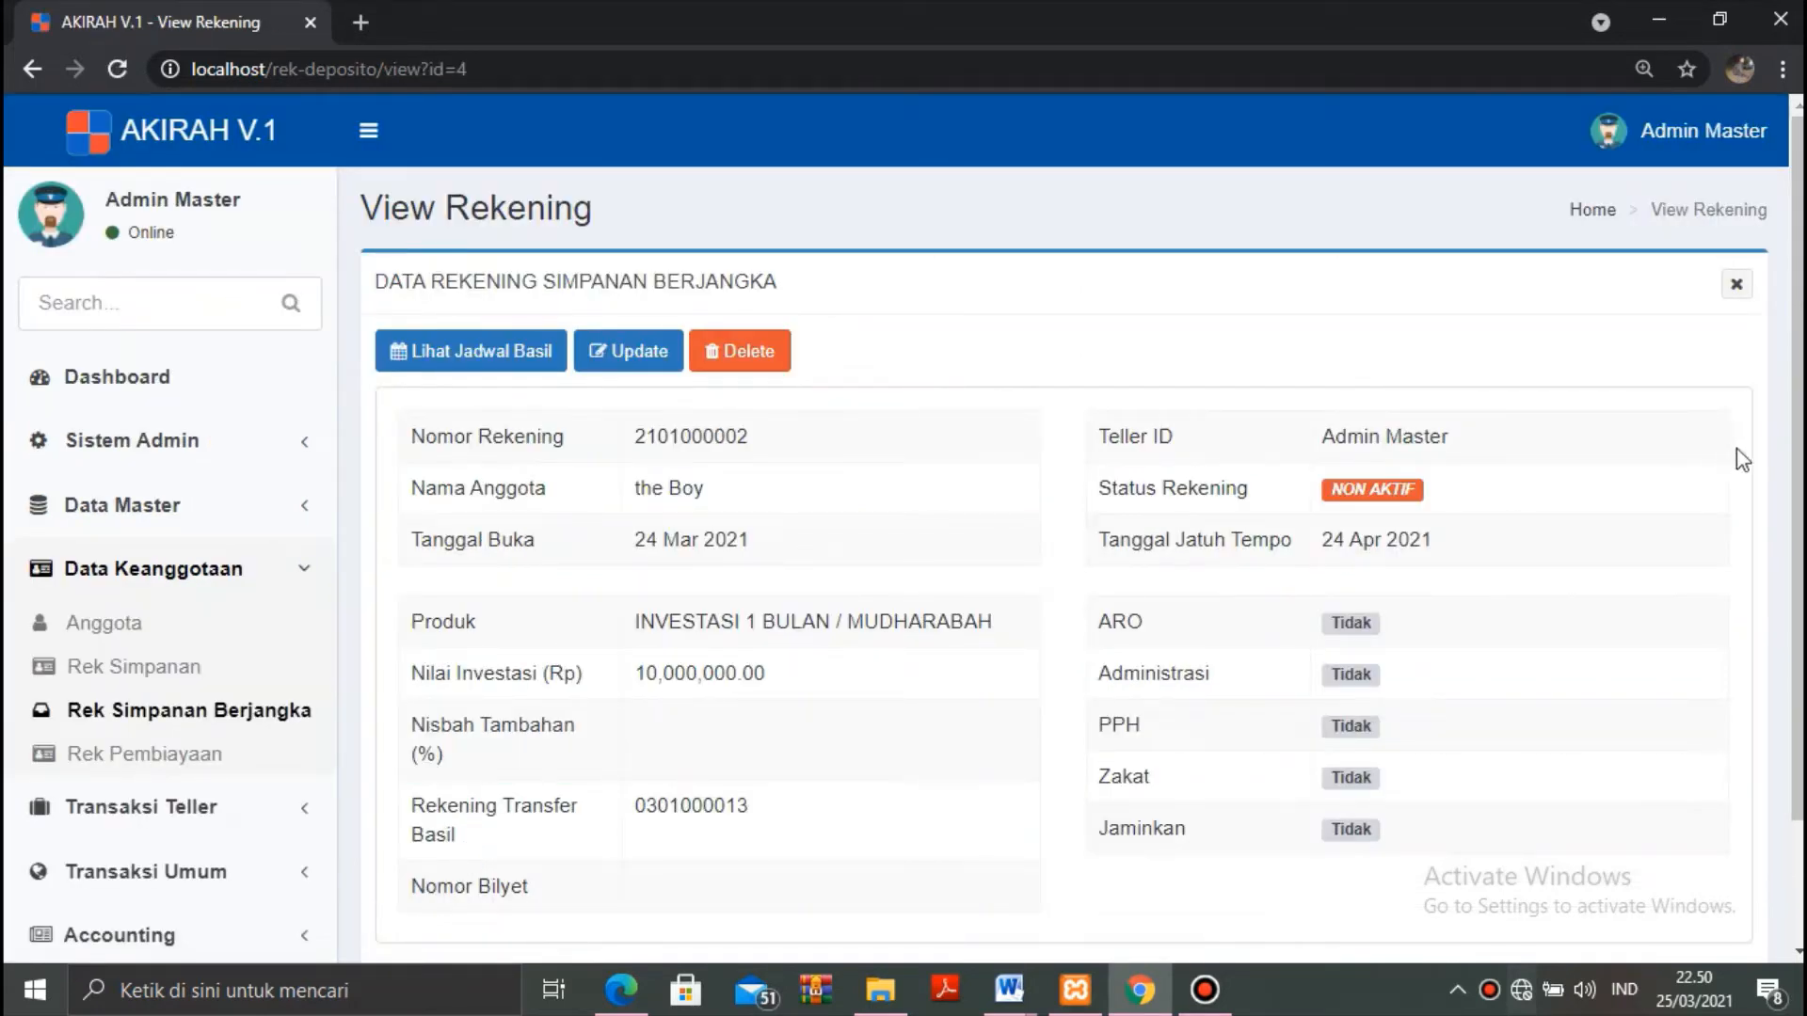
scroll(1502, 383, down, 1)
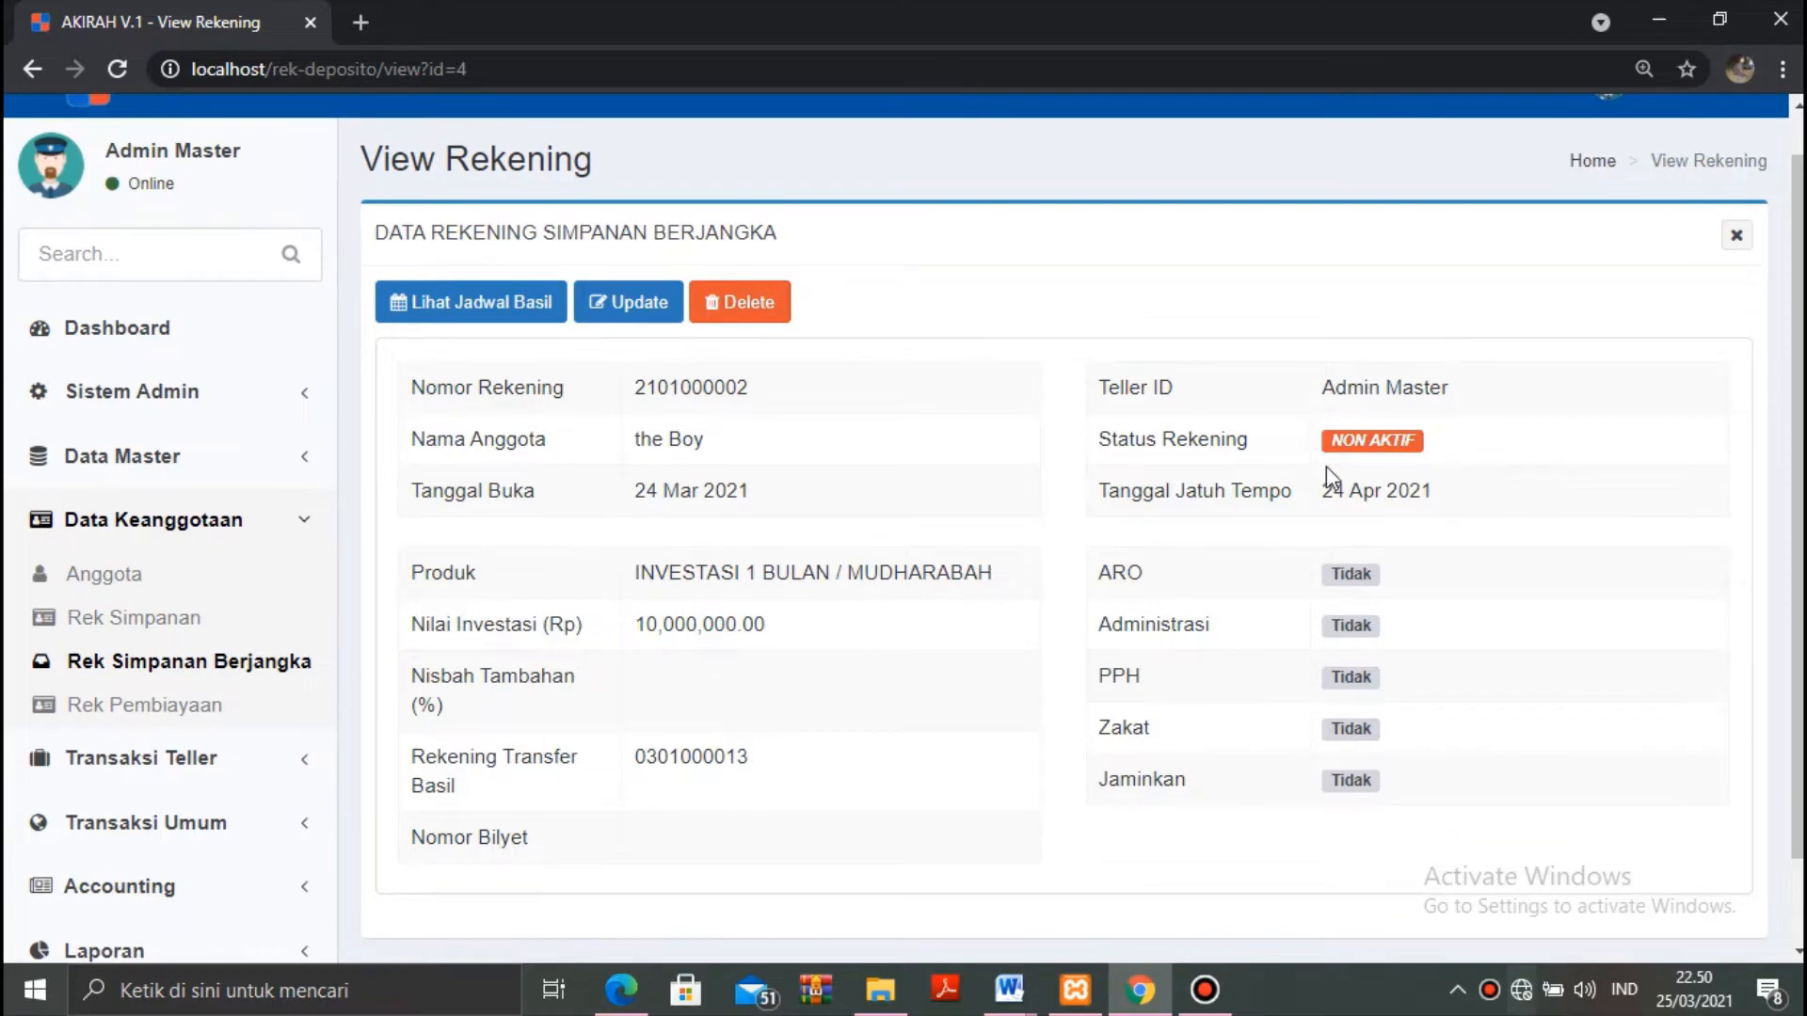
scroll(1797, 526, down, 2)
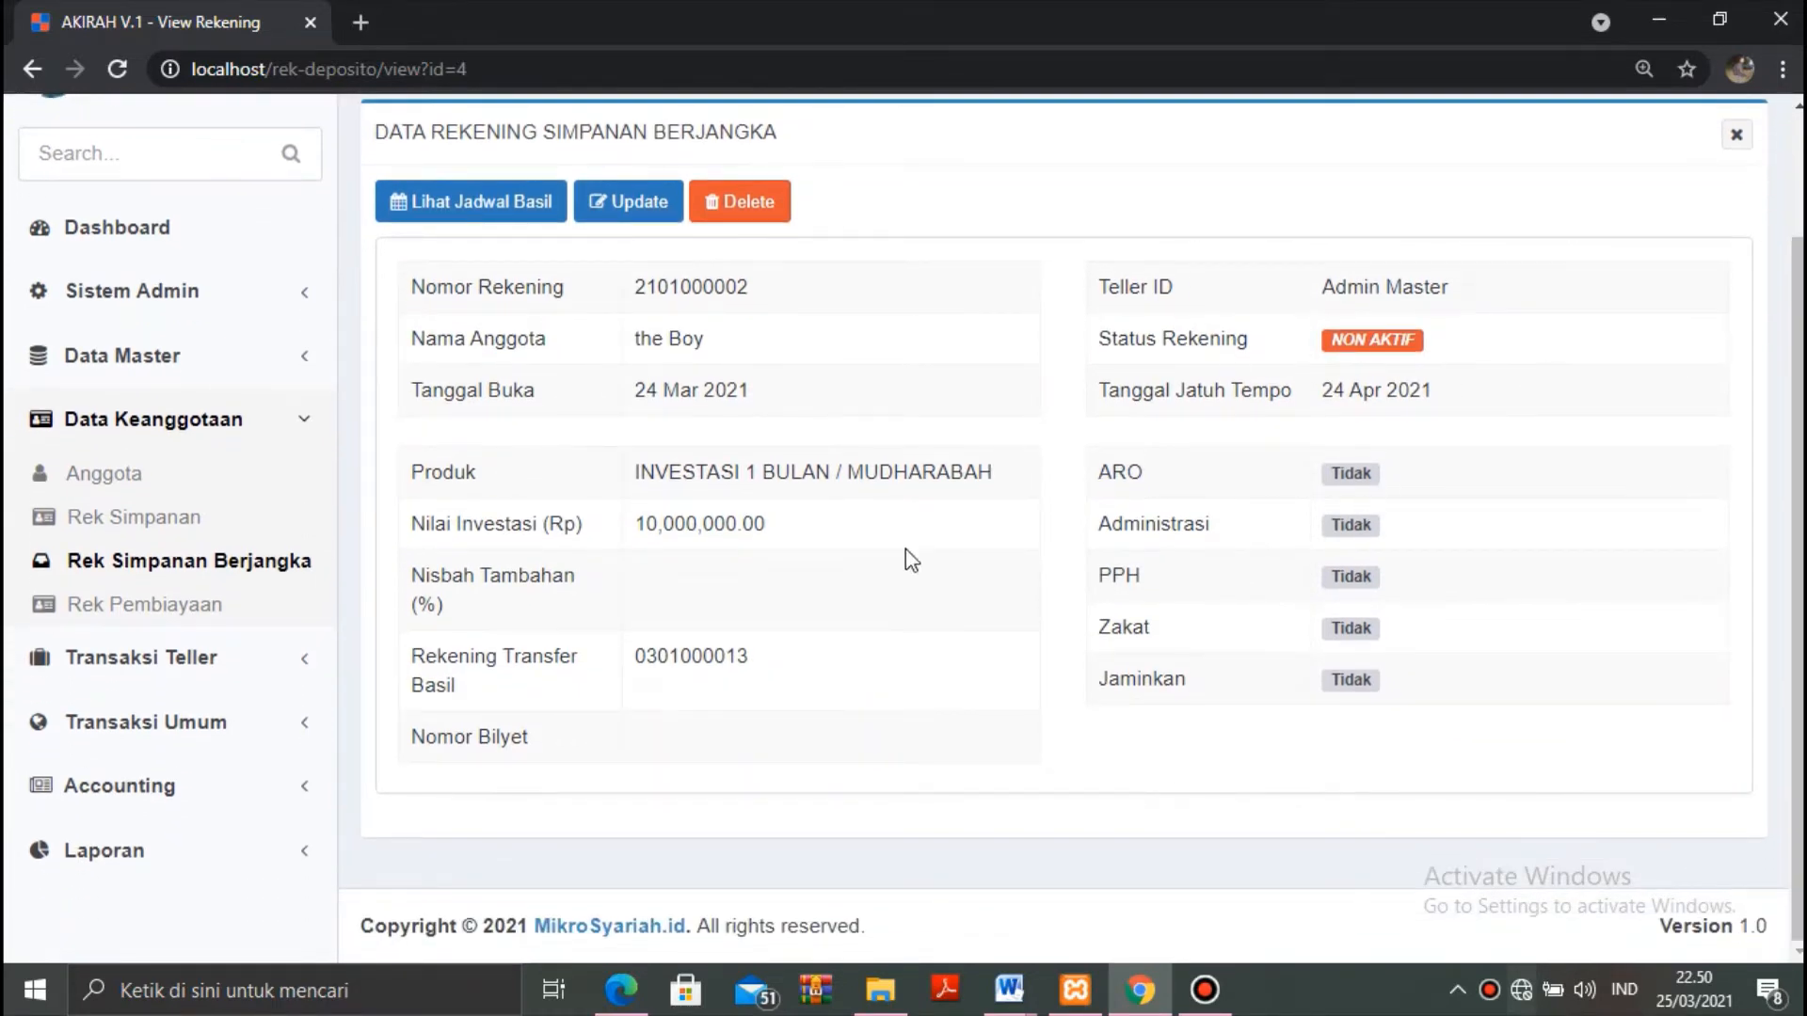
Start a cash Simpanan Berjangka teller transaction with Jenis Transaksi set to SETOR TUNAI DEPOSITO.
click(78, 664)
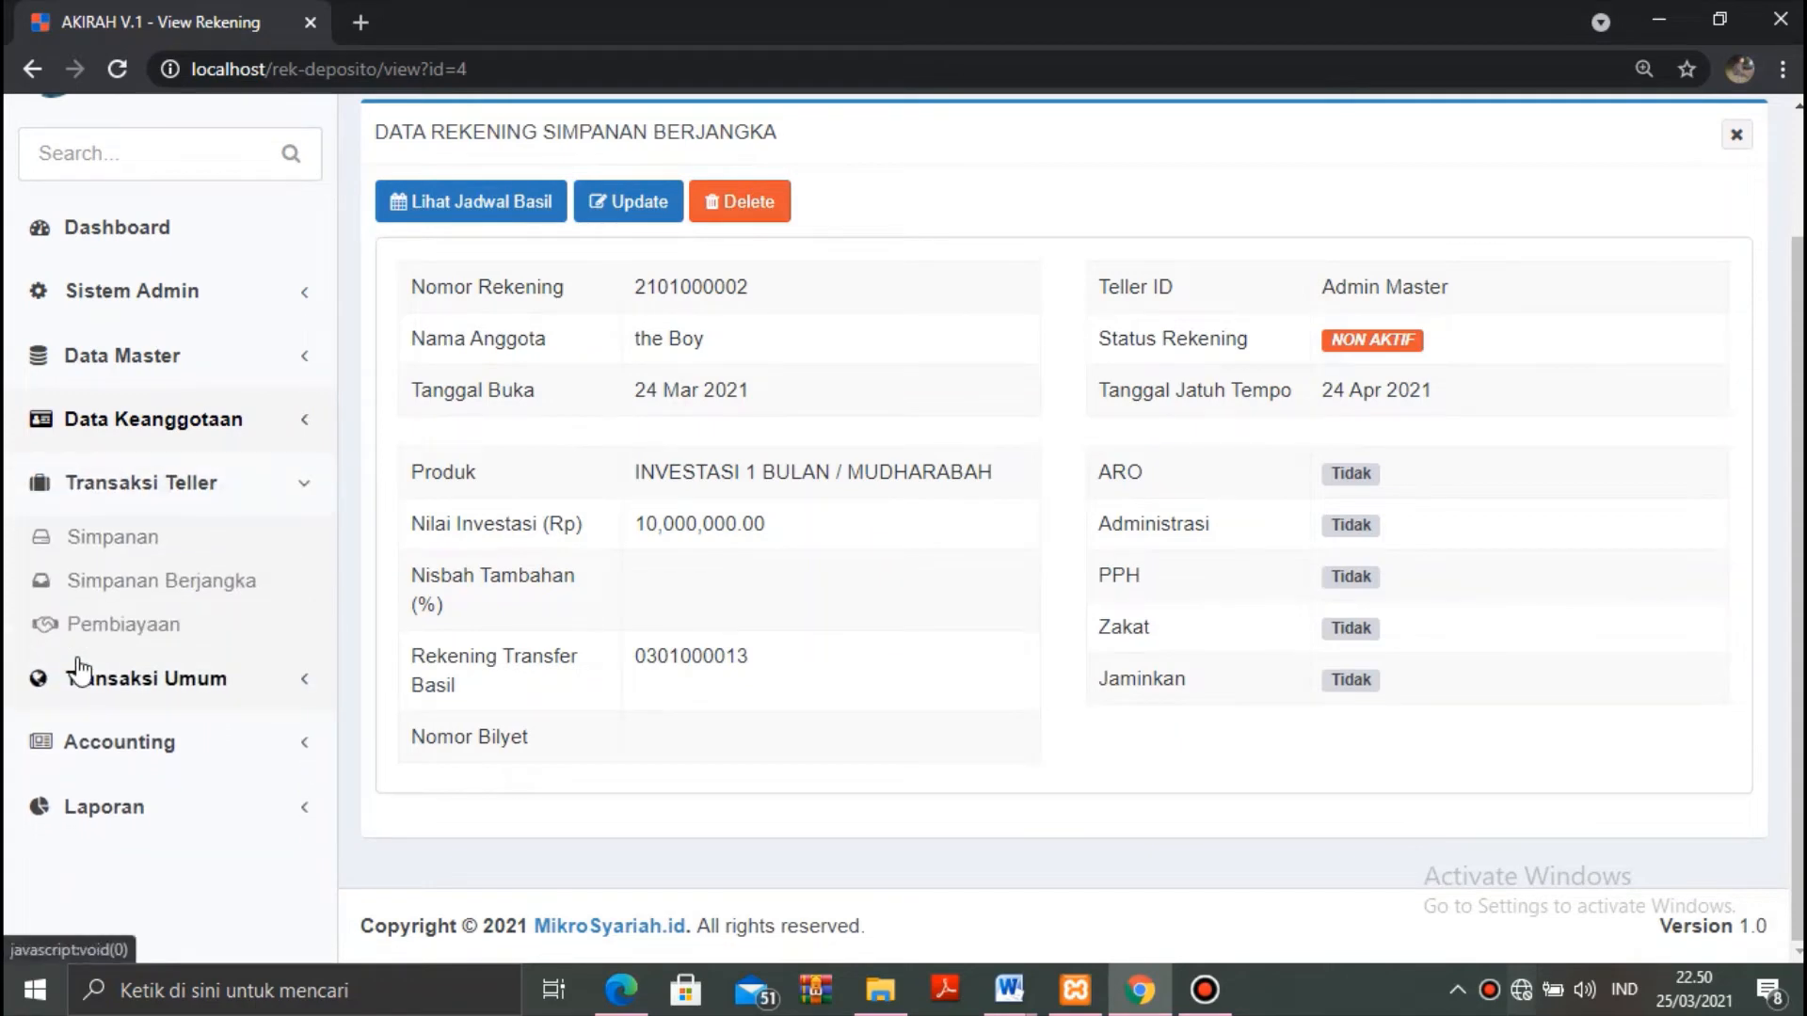
click(117, 583)
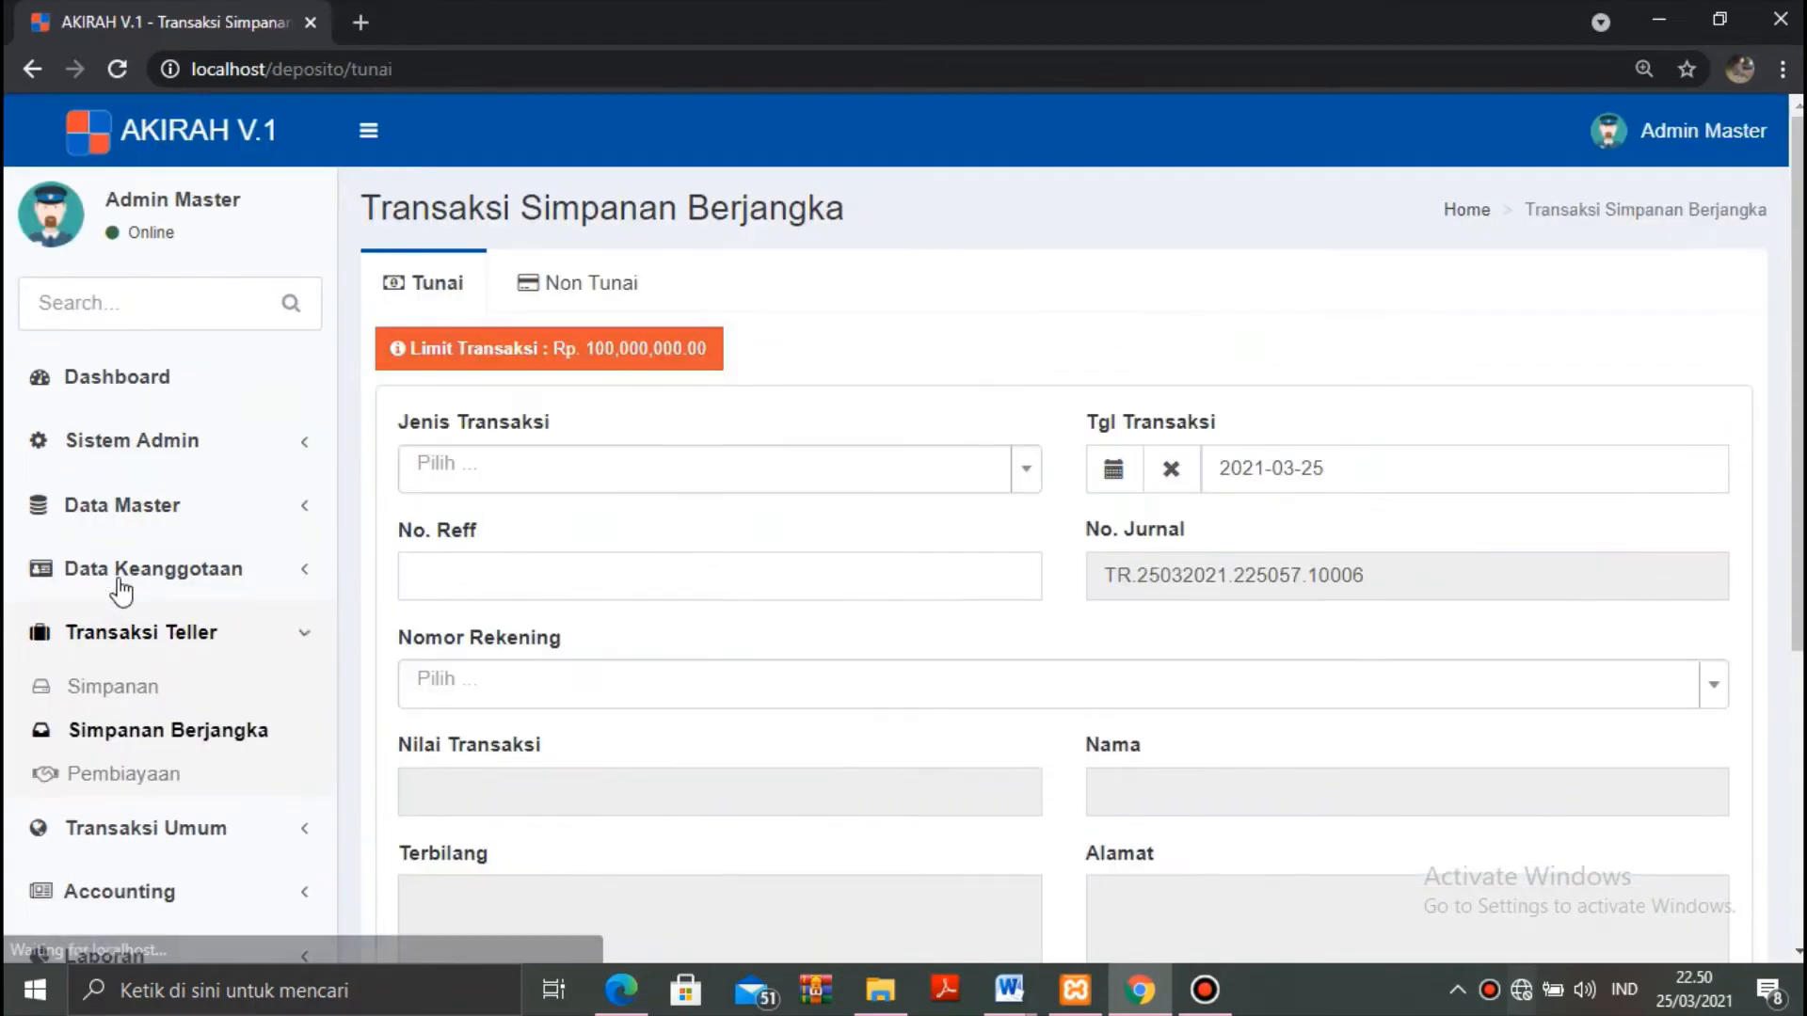
click(527, 469)
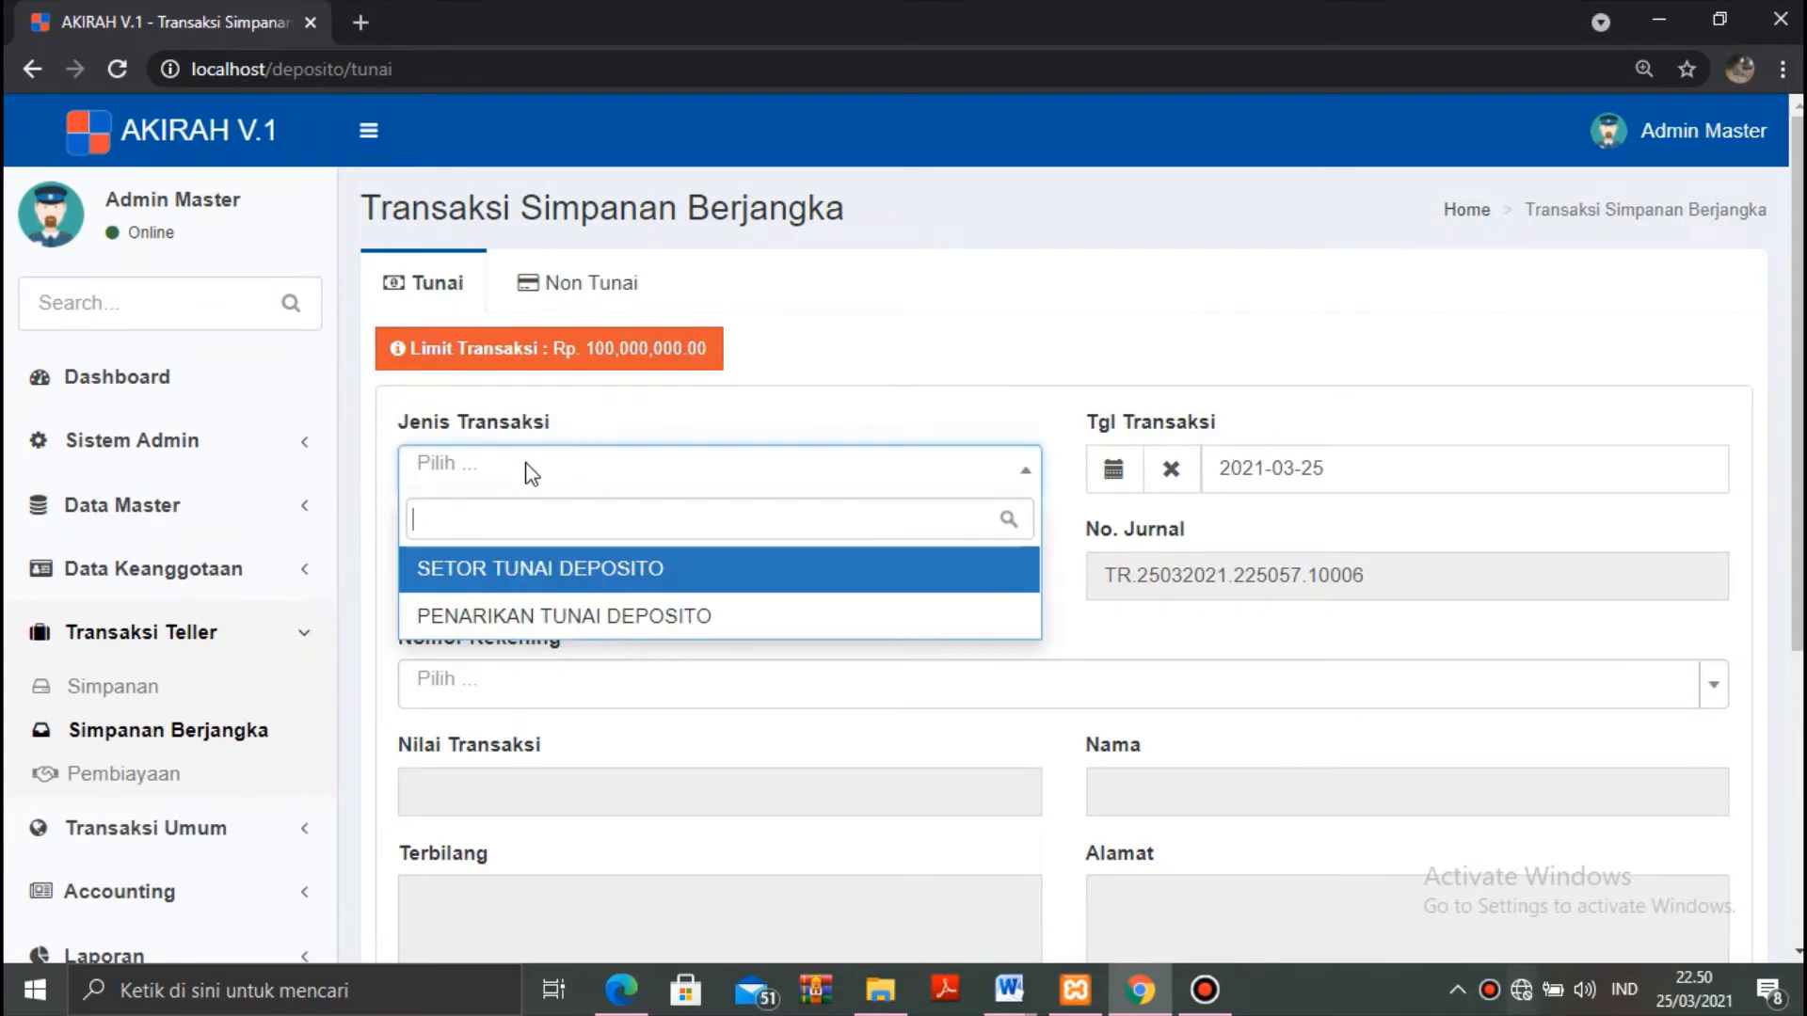
click(522, 582)
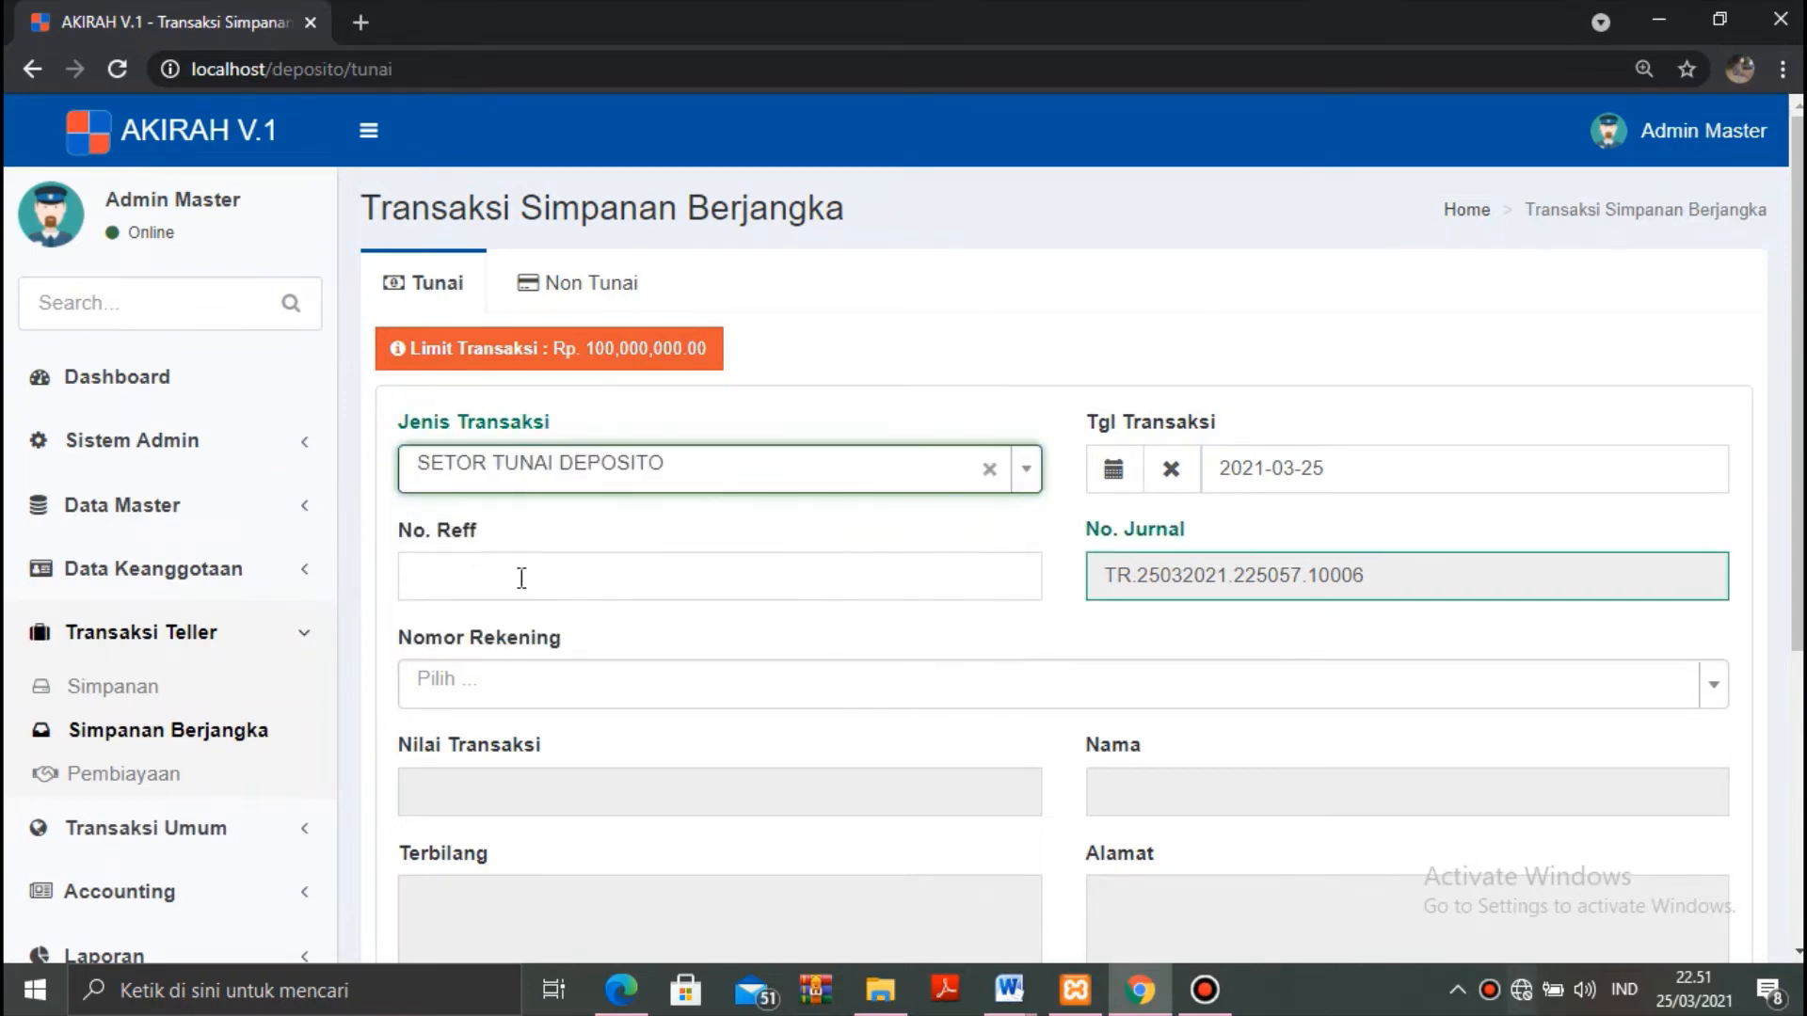
Copy the deposit transaction's No. Jurnal into its No. Reff.
drag(1406, 585, 1126, 553)
key(ctrl+c)
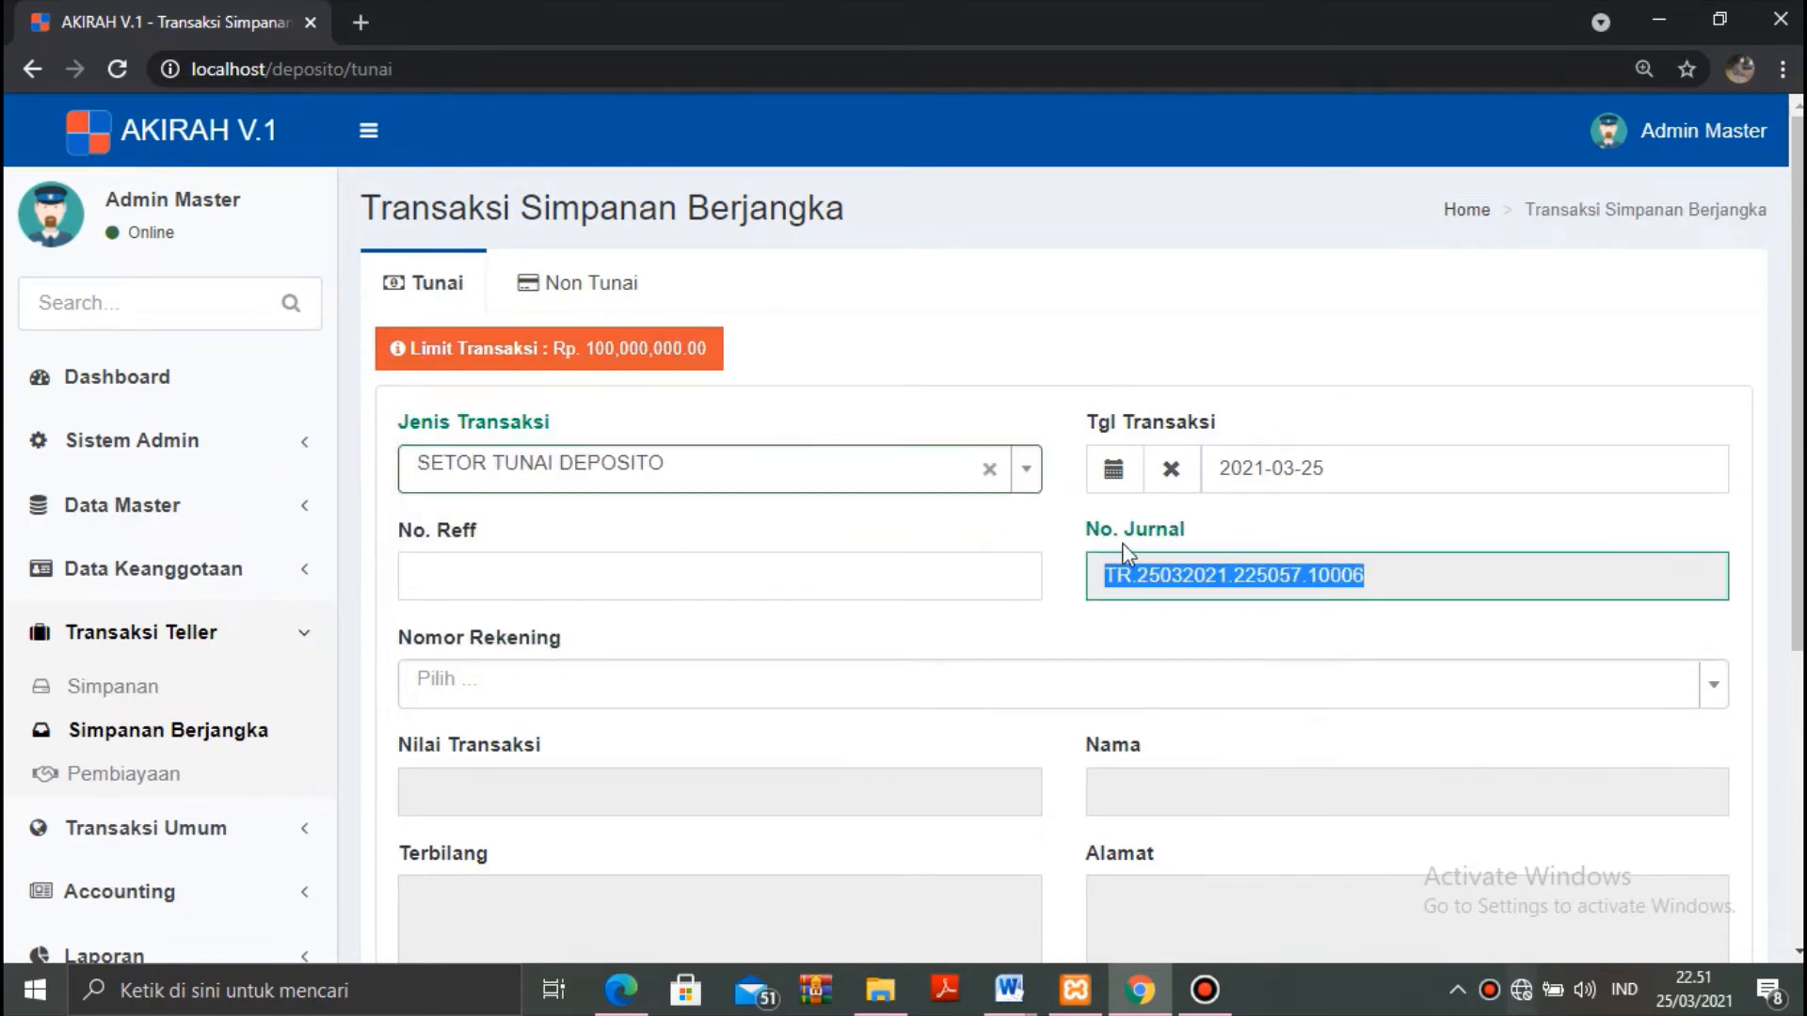
click(841, 577)
key(ctrl+v)
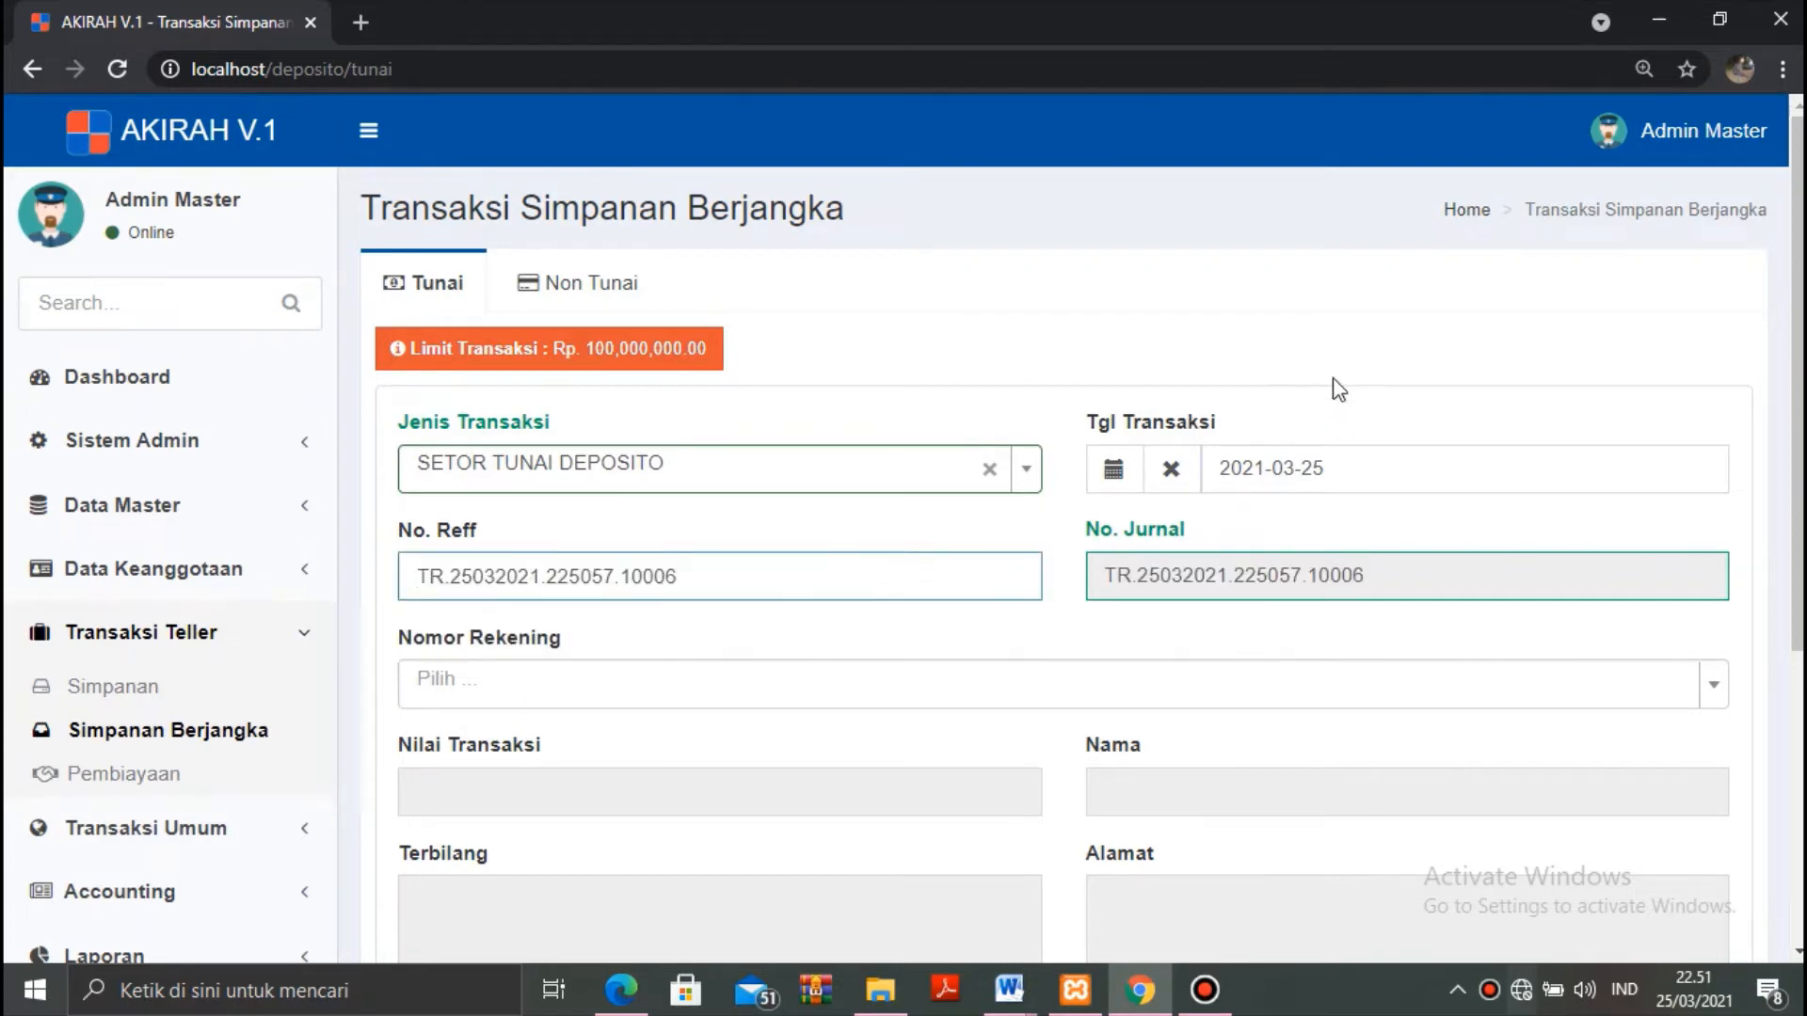
Set the deposit transaction's Tgl Transaksi to 2021-02-24.
click(1137, 466)
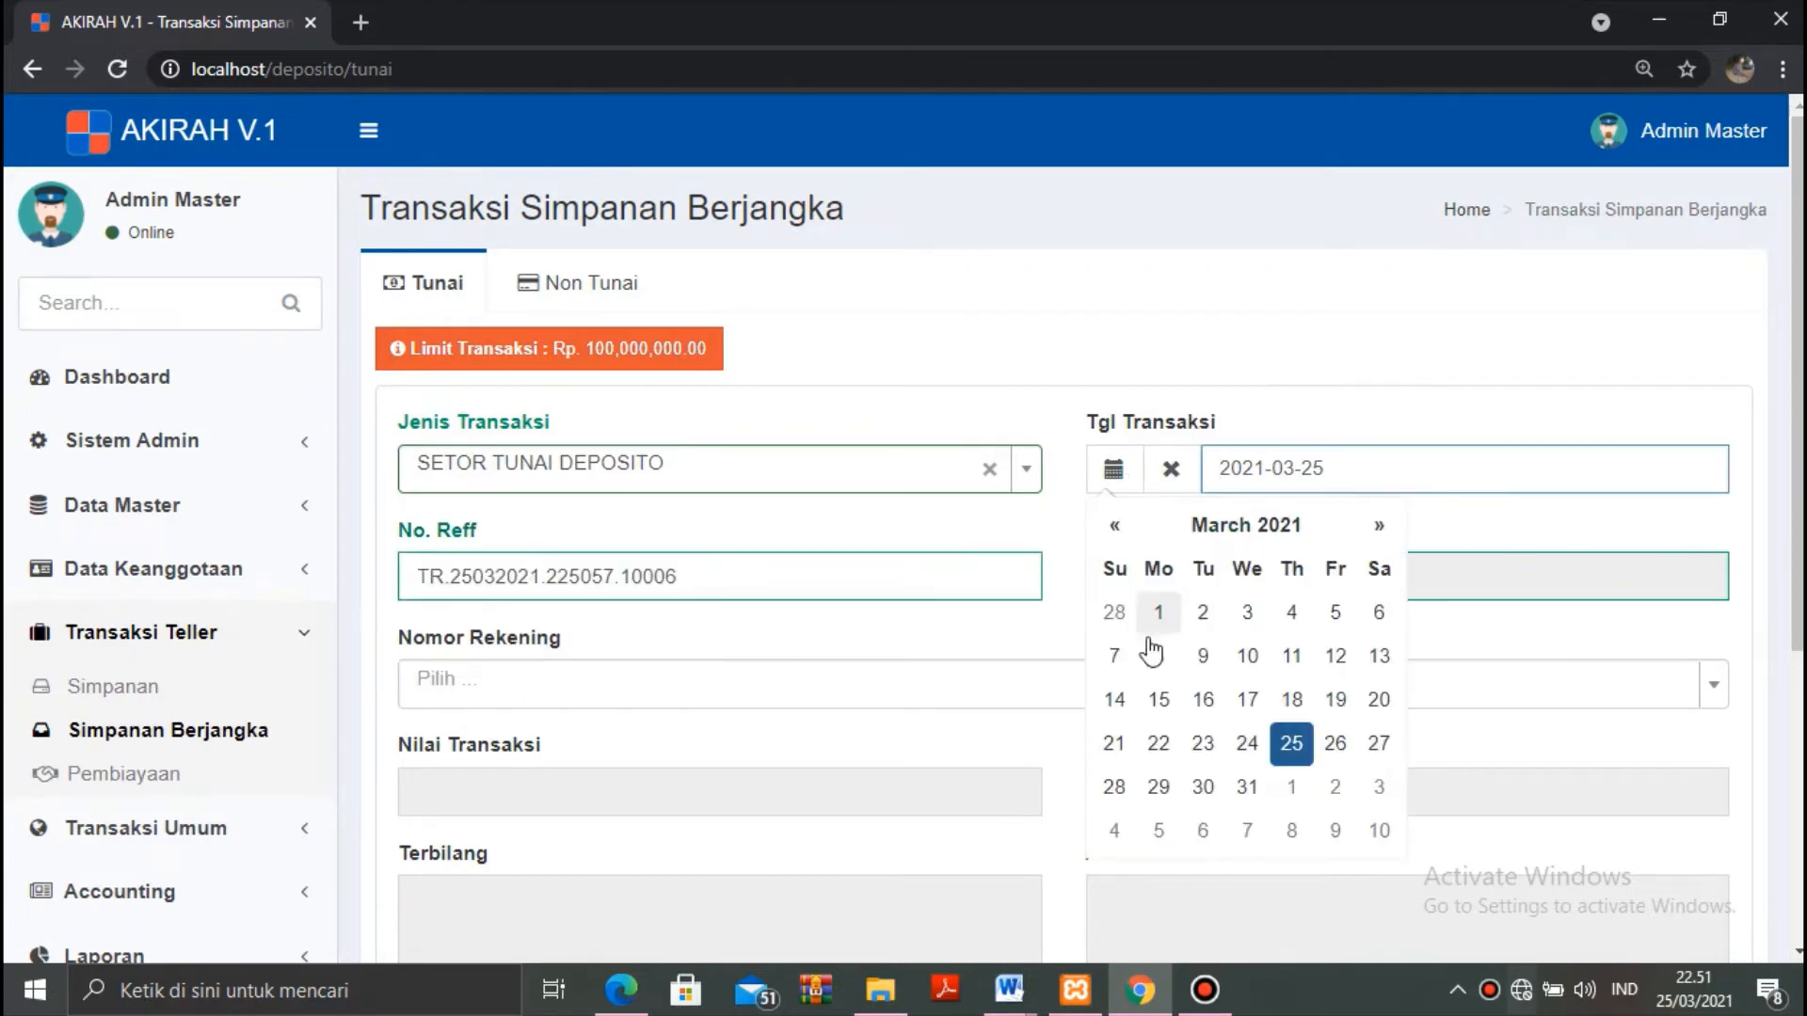
click(1111, 527)
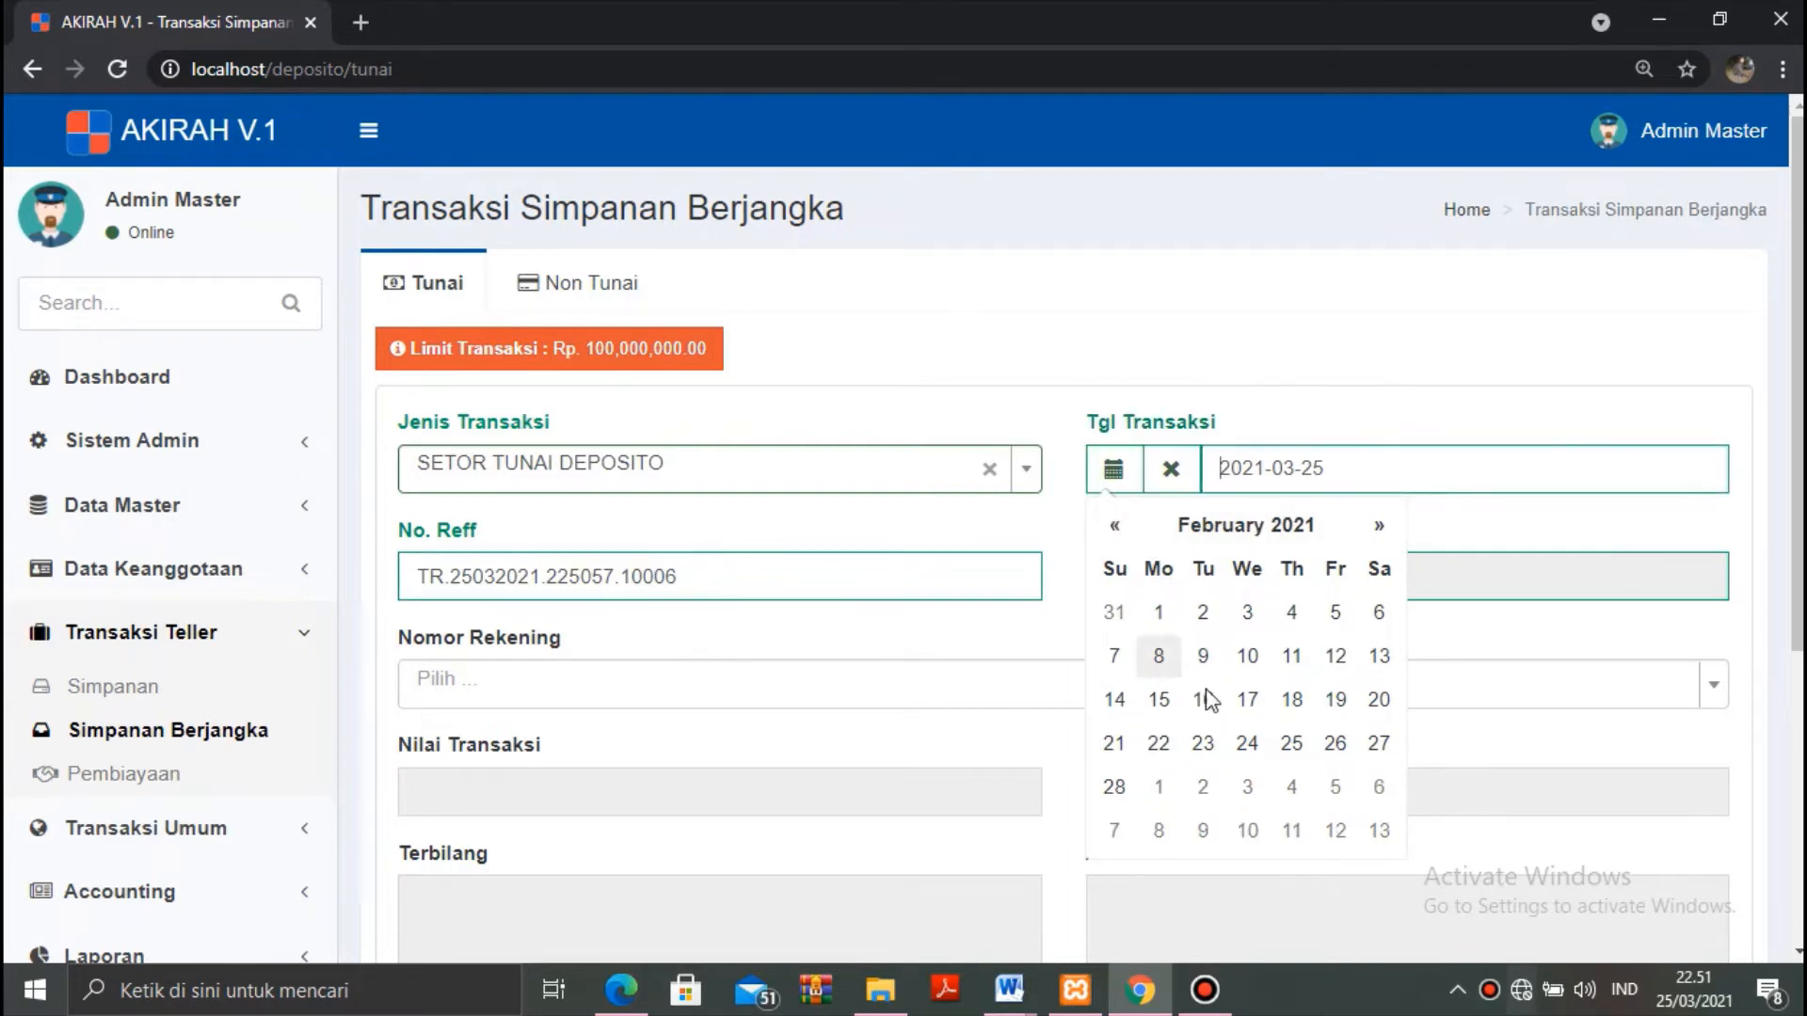
click(1245, 744)
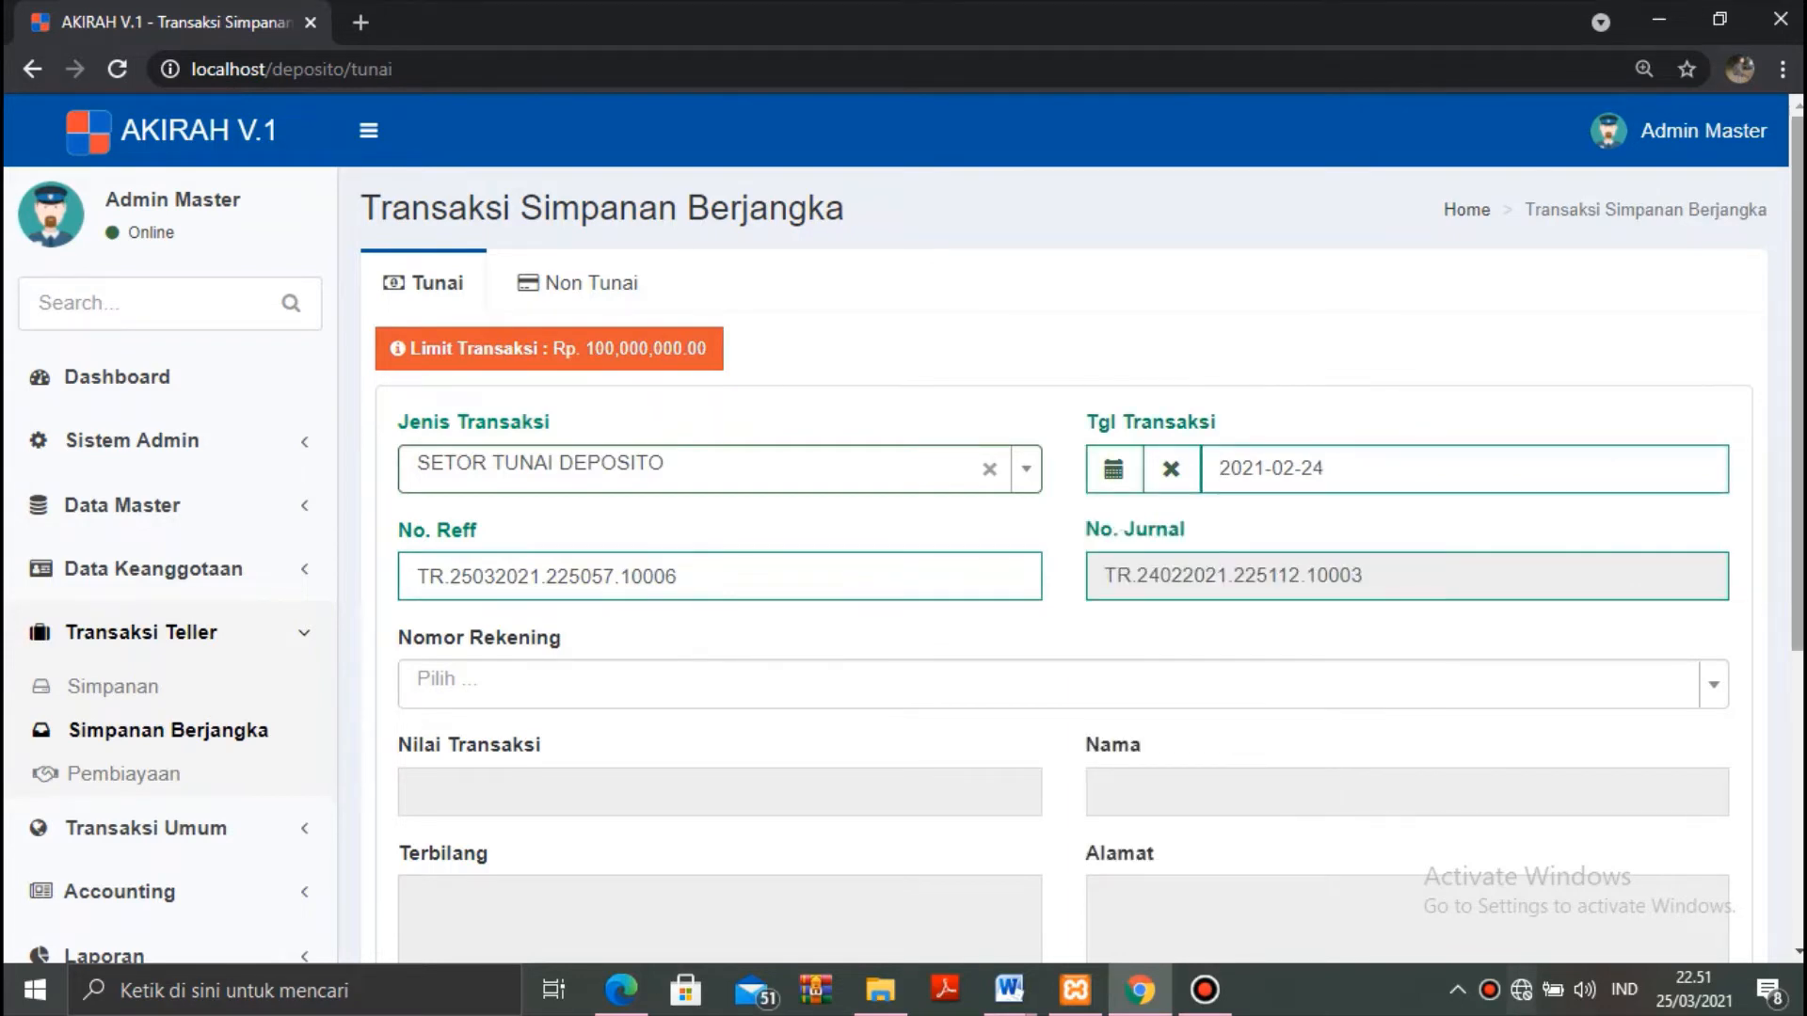
Choose the new member's term deposit account as Nomor Rekening and save the cash deposit transaction.
scroll(1799, 283, down, 1)
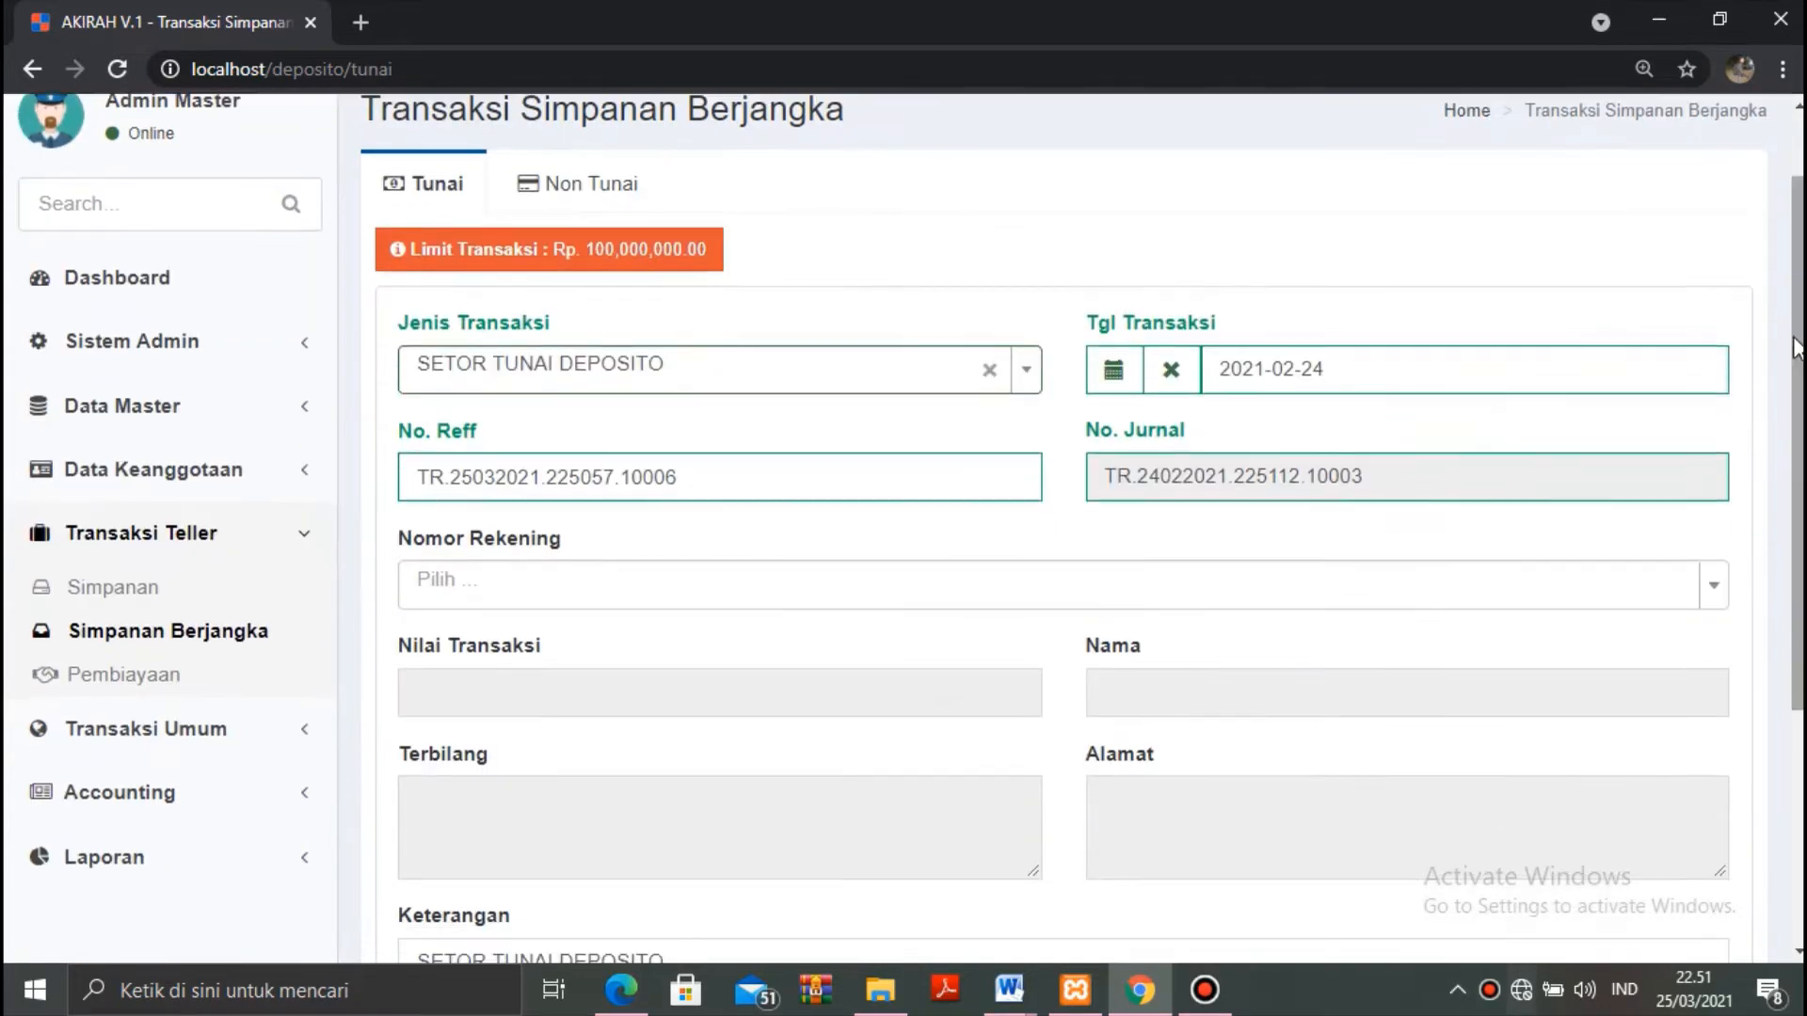
click(1110, 603)
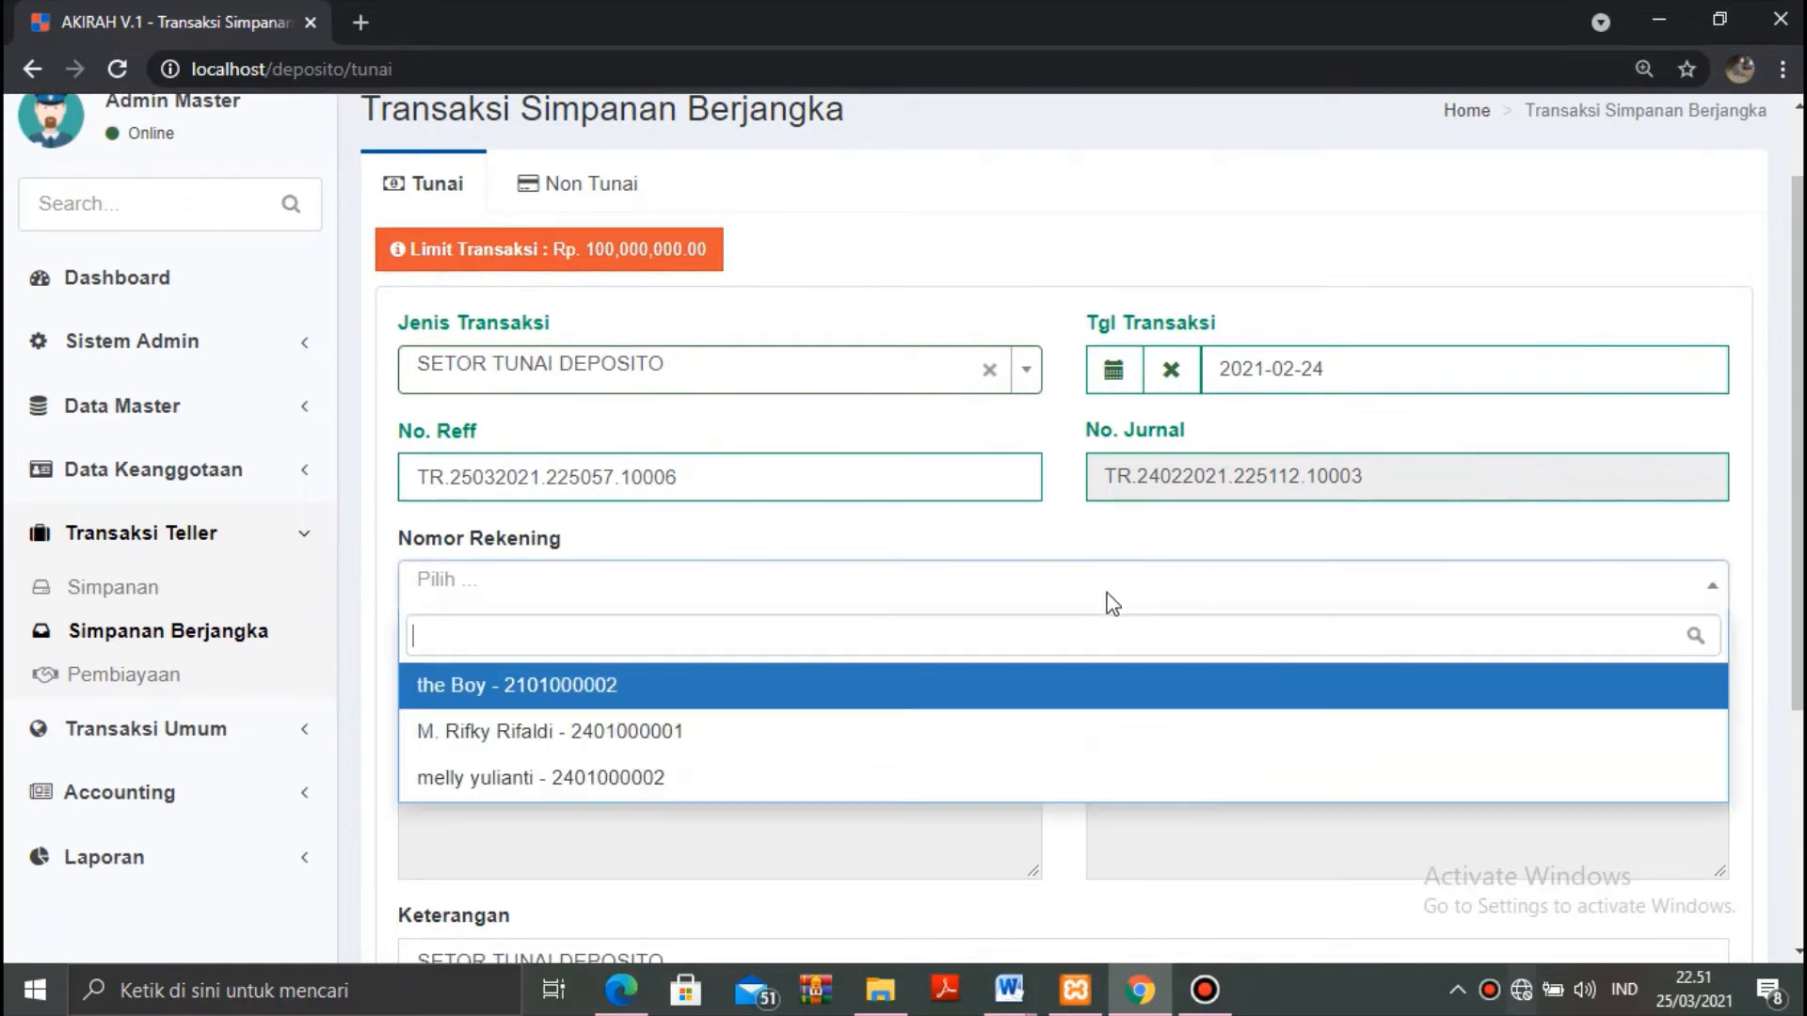
click(772, 693)
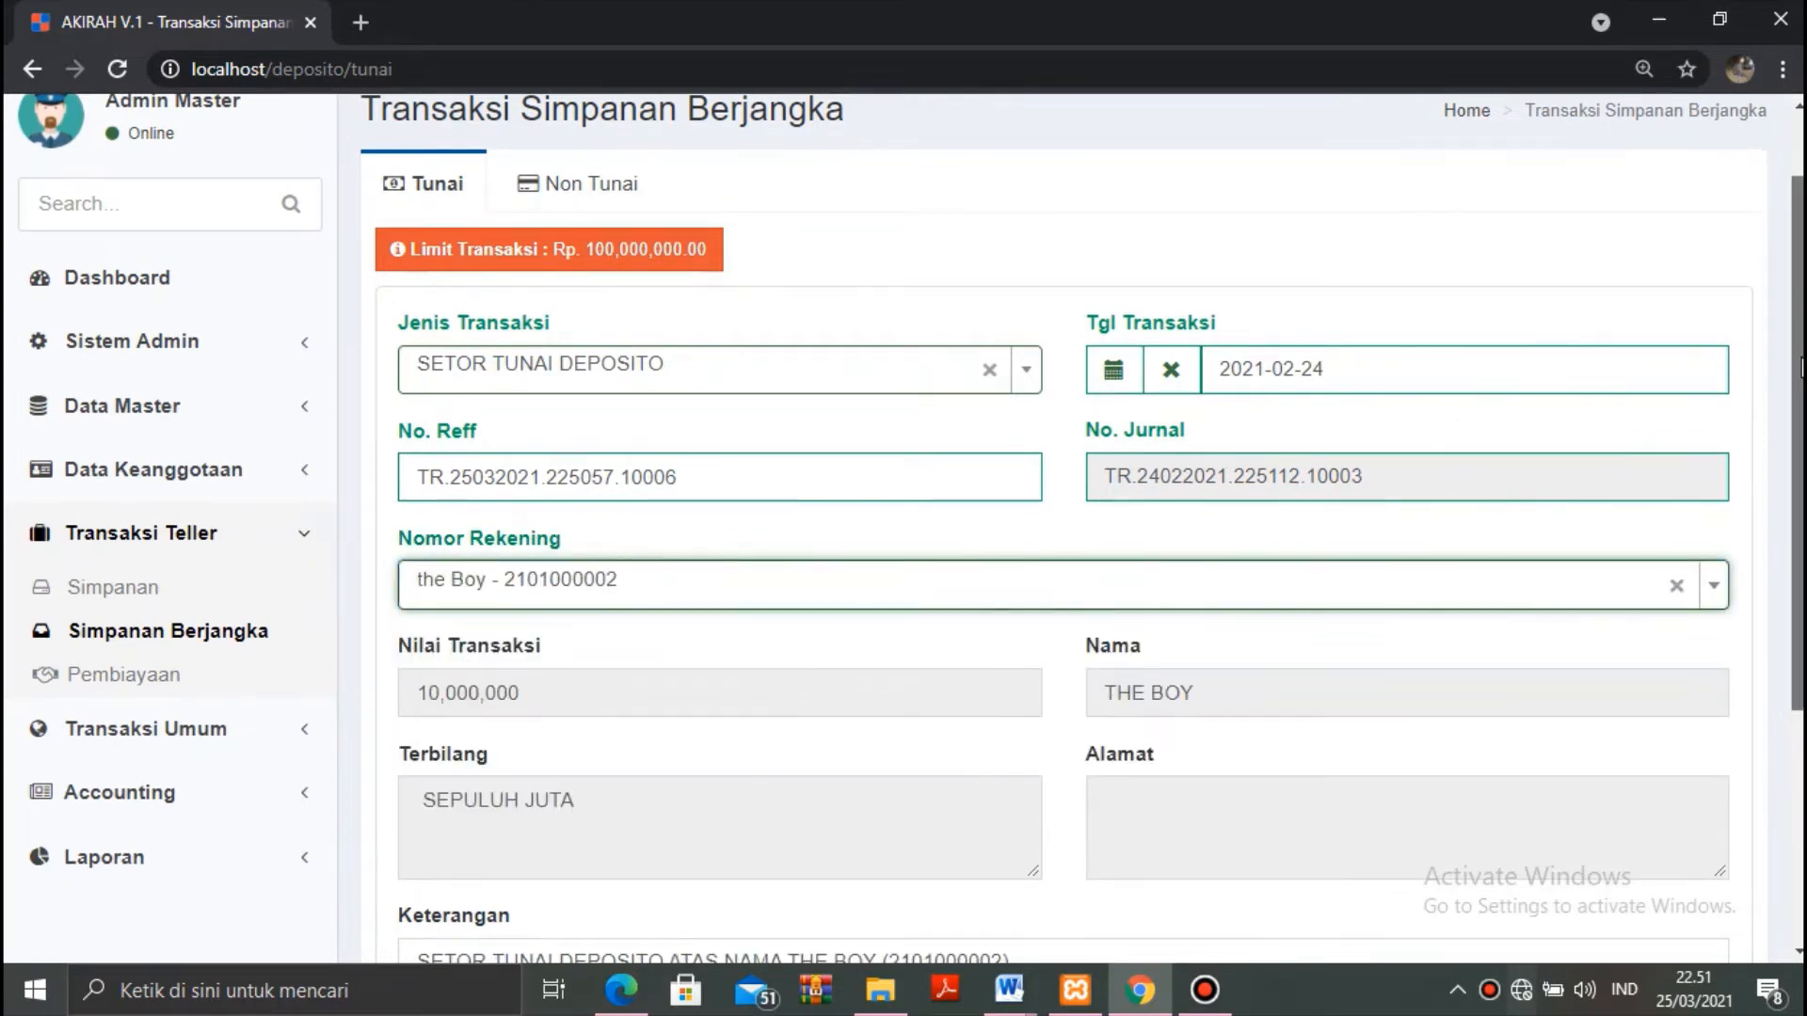
scroll(1800, 367, down, 3)
click(469, 858)
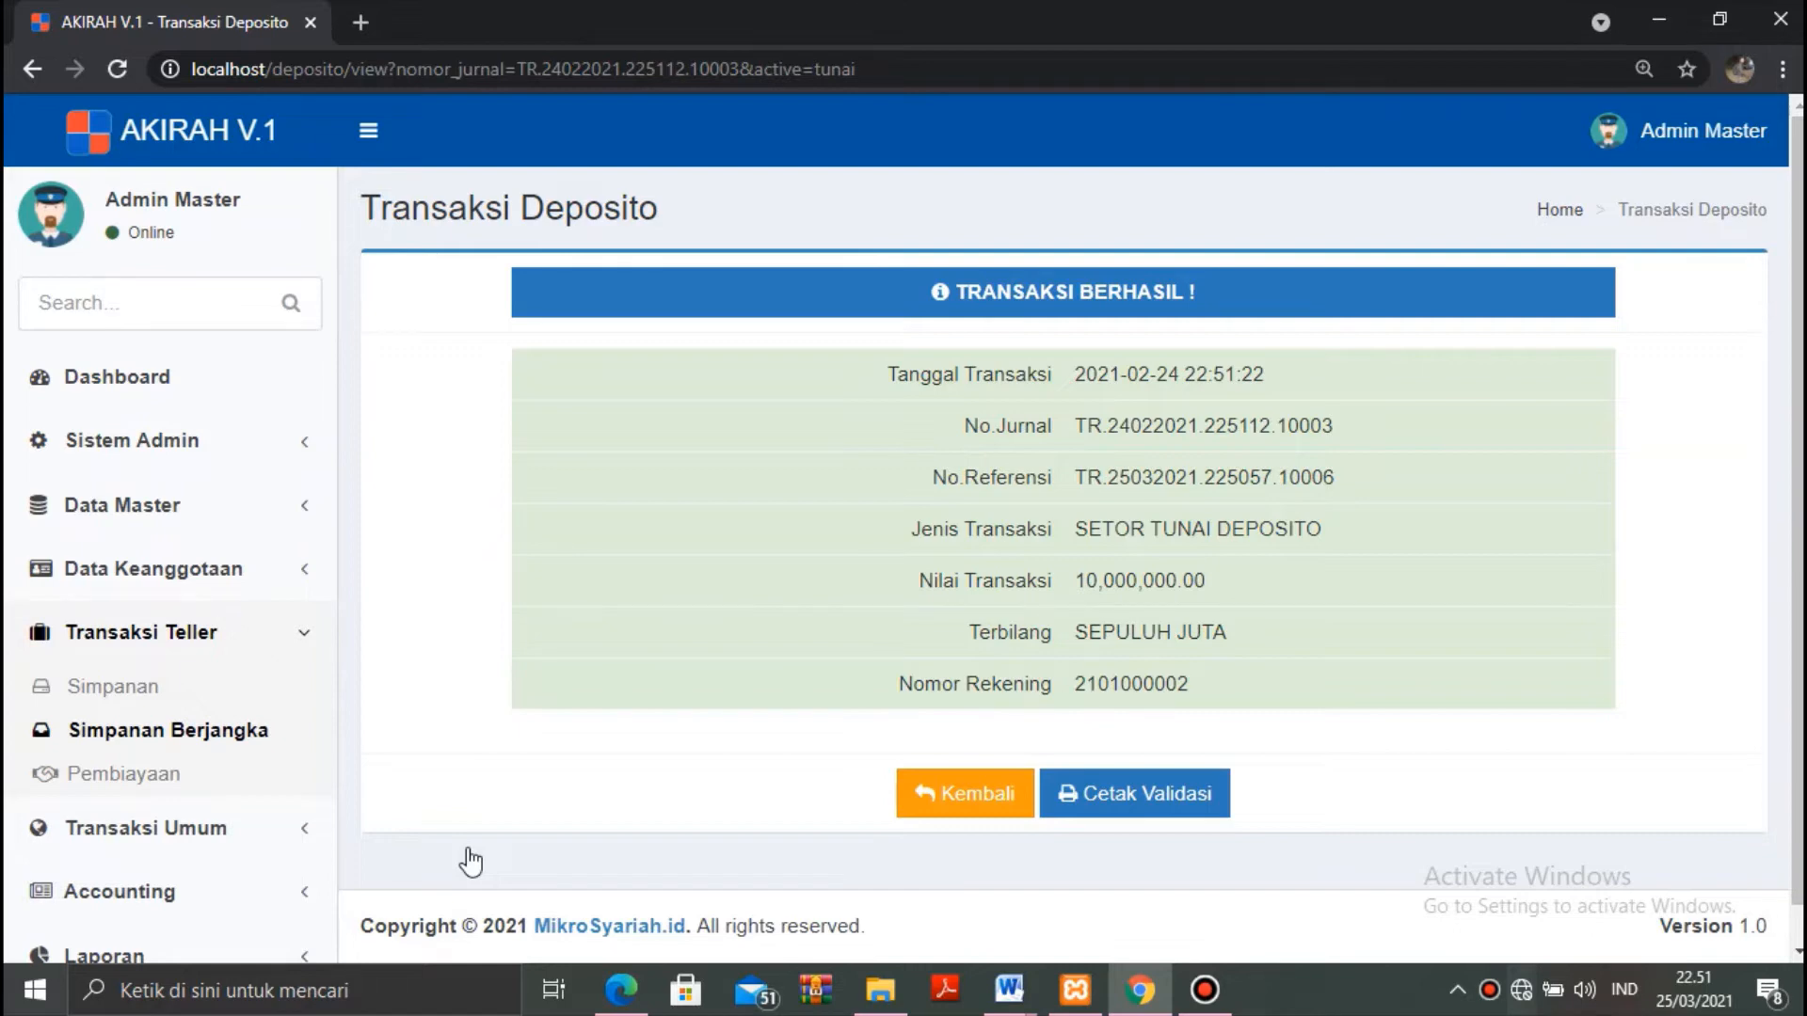
Start a cash Pembiayaan teller transaction with Jenis Transaksi set to SETOR ANGSURAN TUNAI.
click(141, 781)
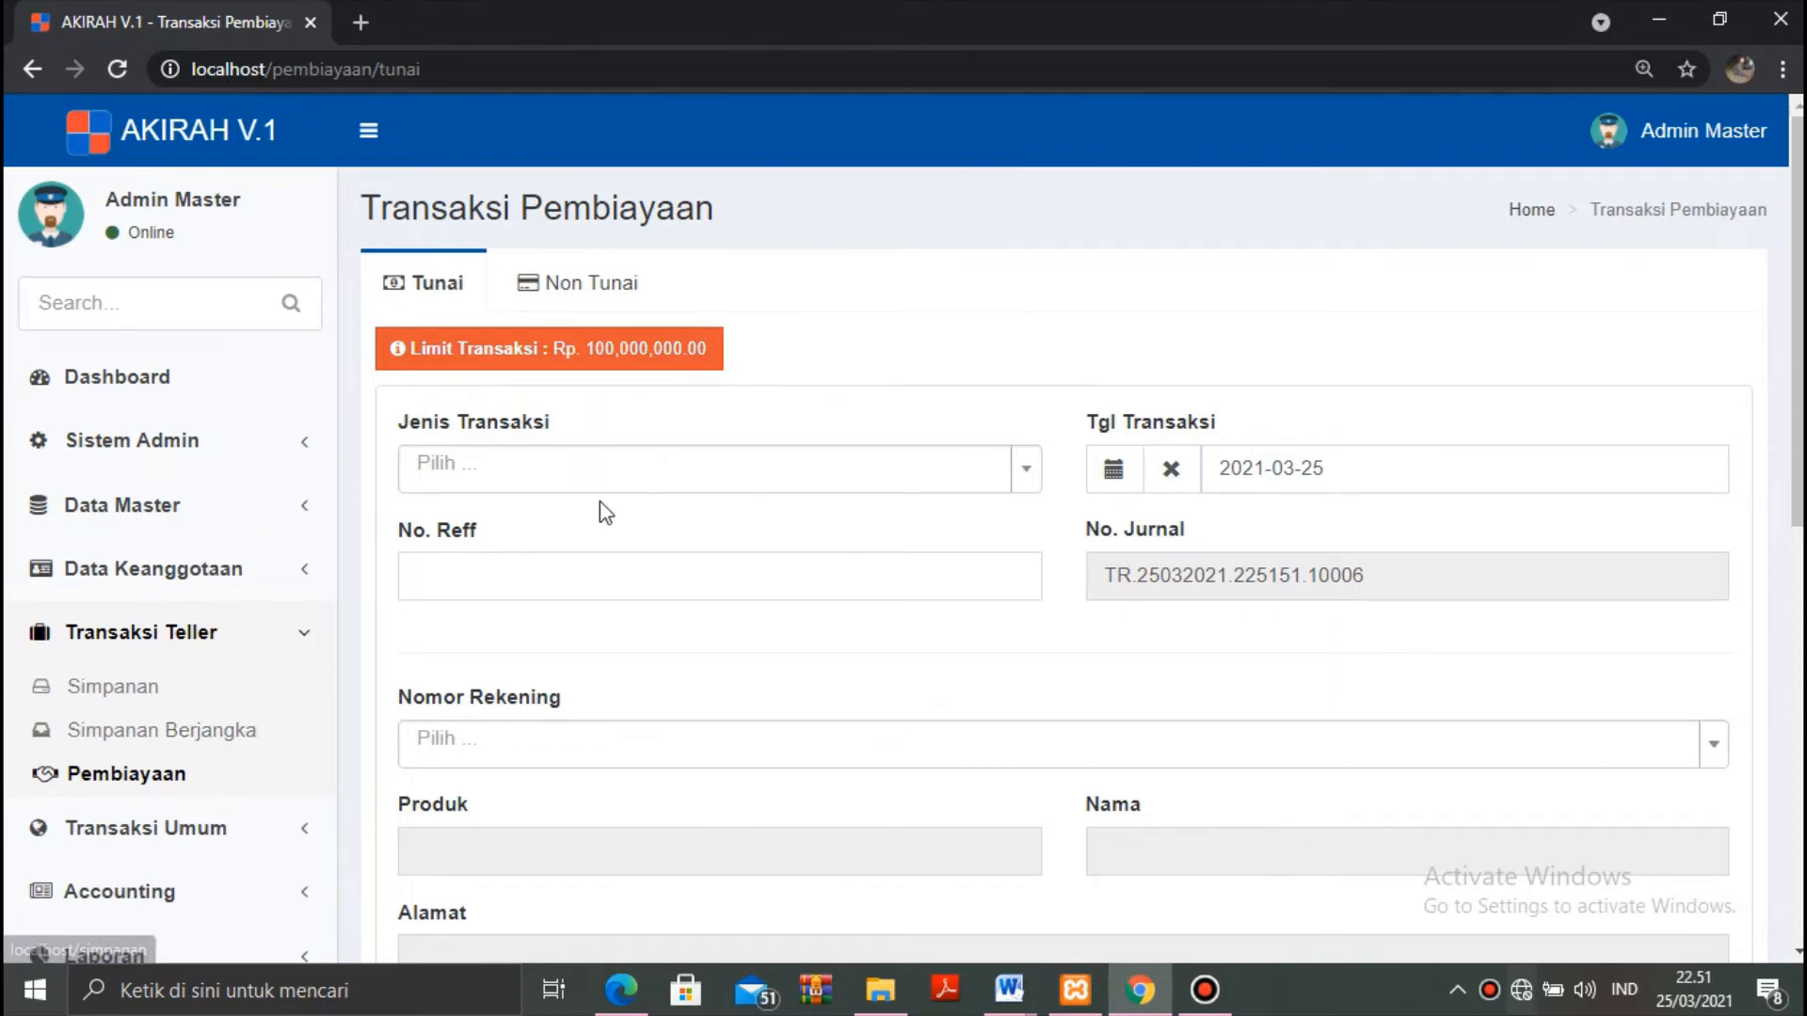
click(619, 470)
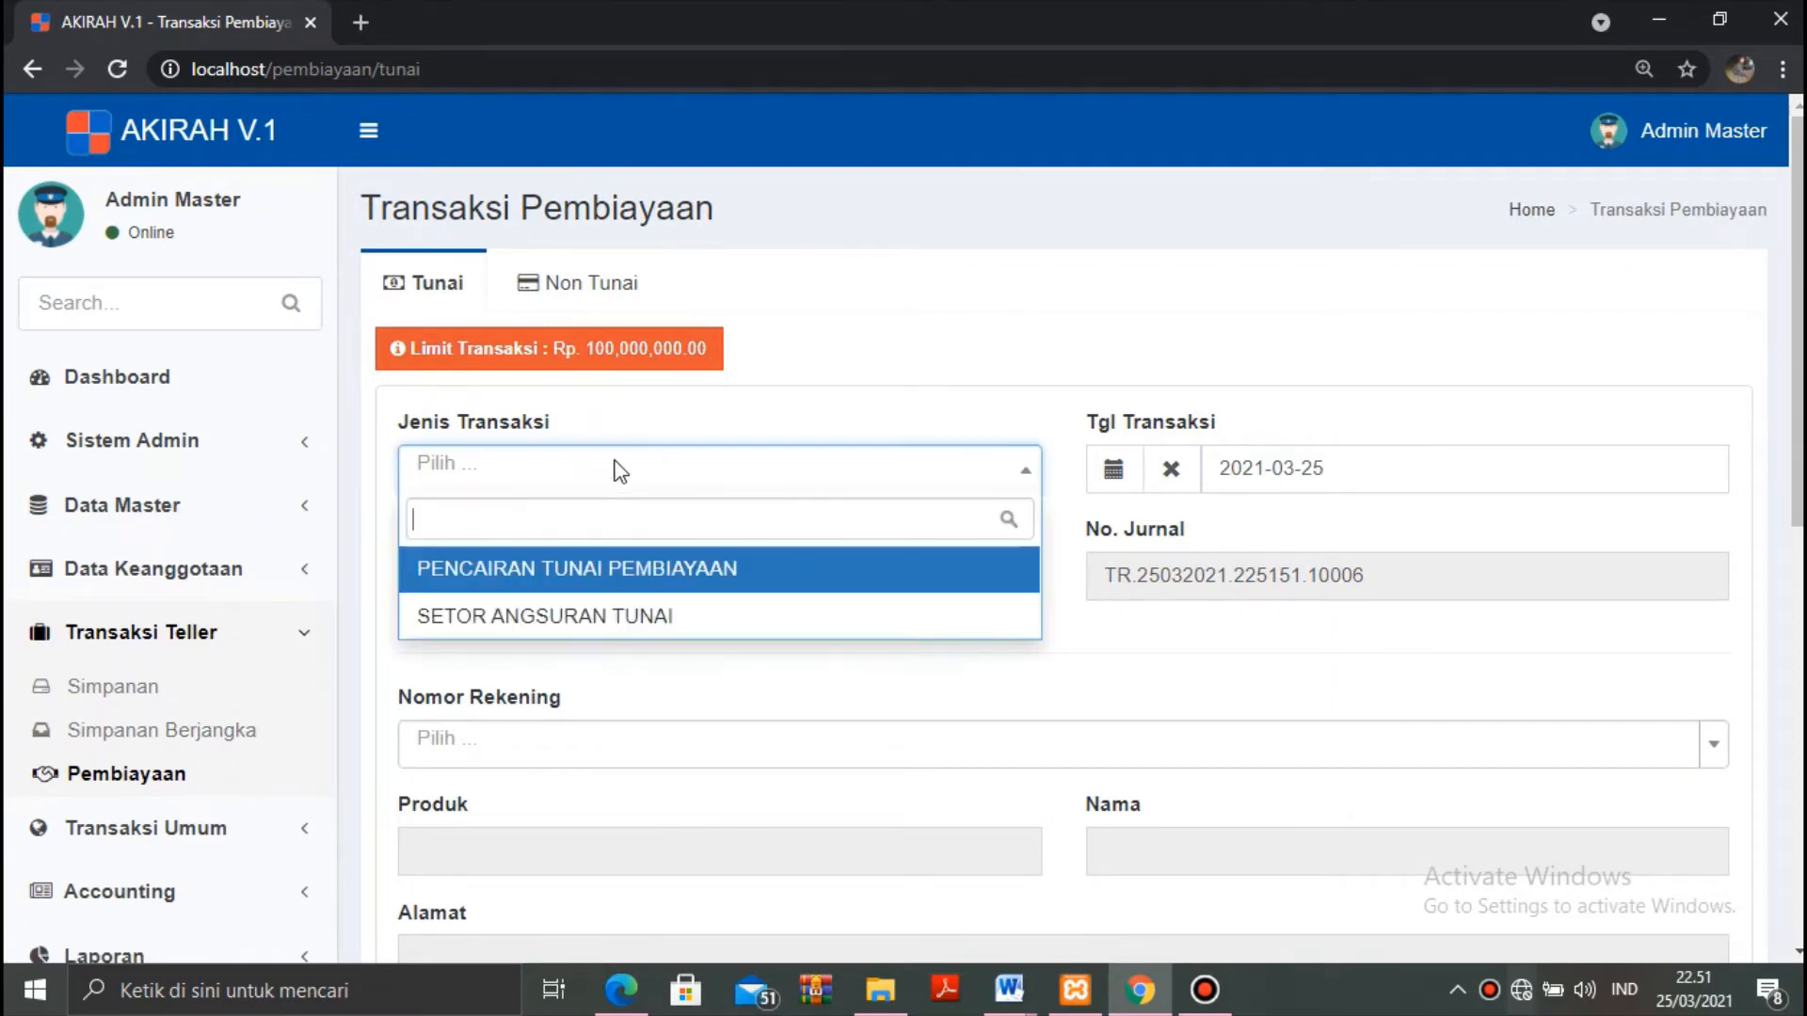
click(580, 635)
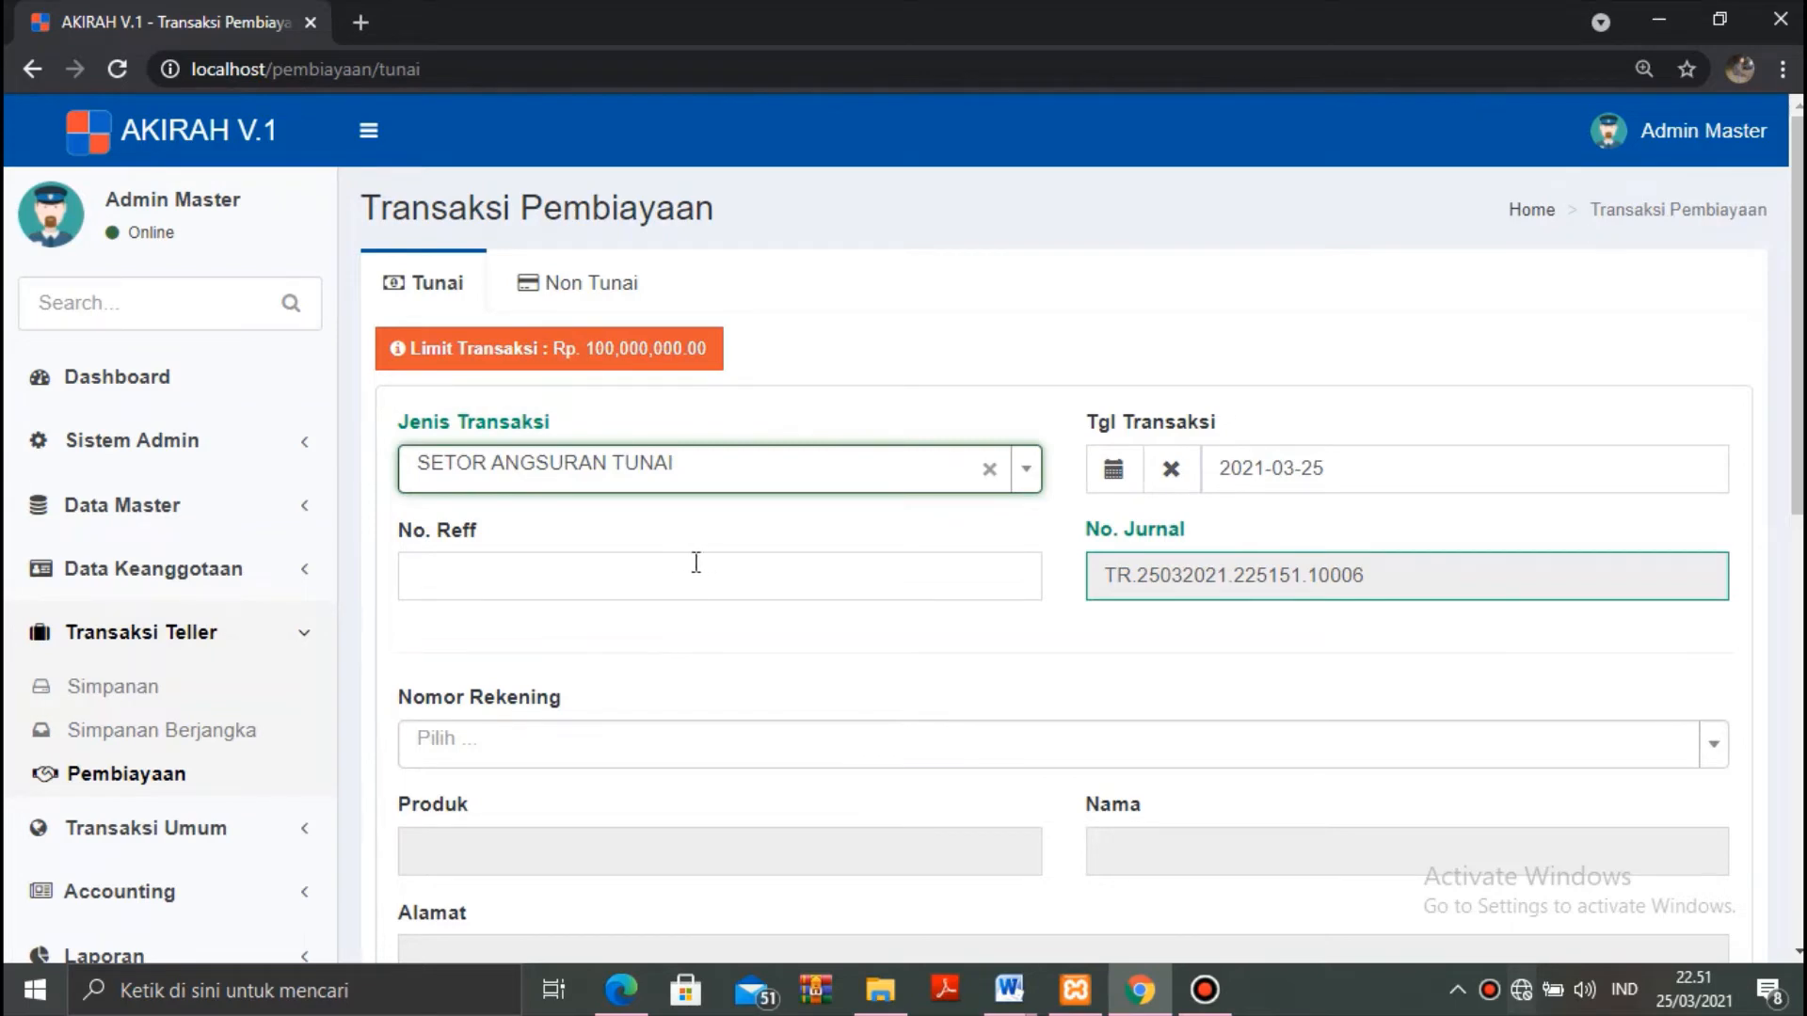
Copy the installment transaction's No. Jurnal into its No. Reff.
click(1277, 577)
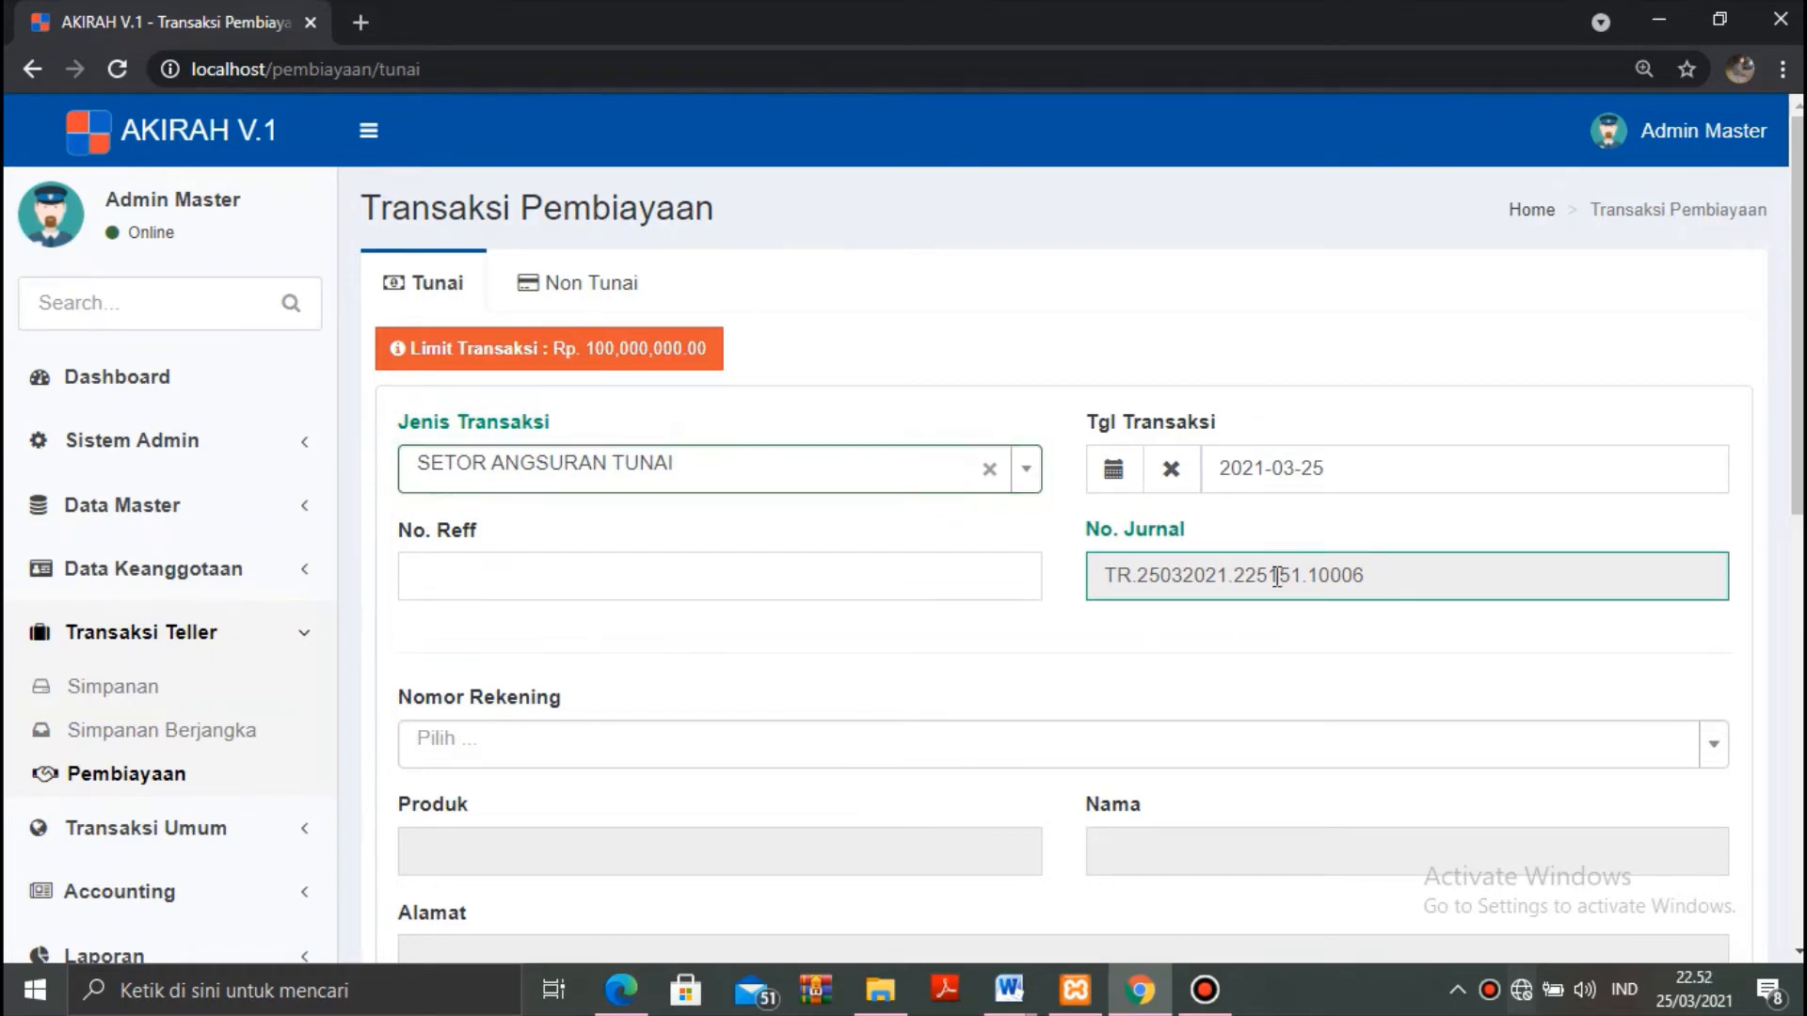
triple_click(1277, 577)
key(ctrl+c)
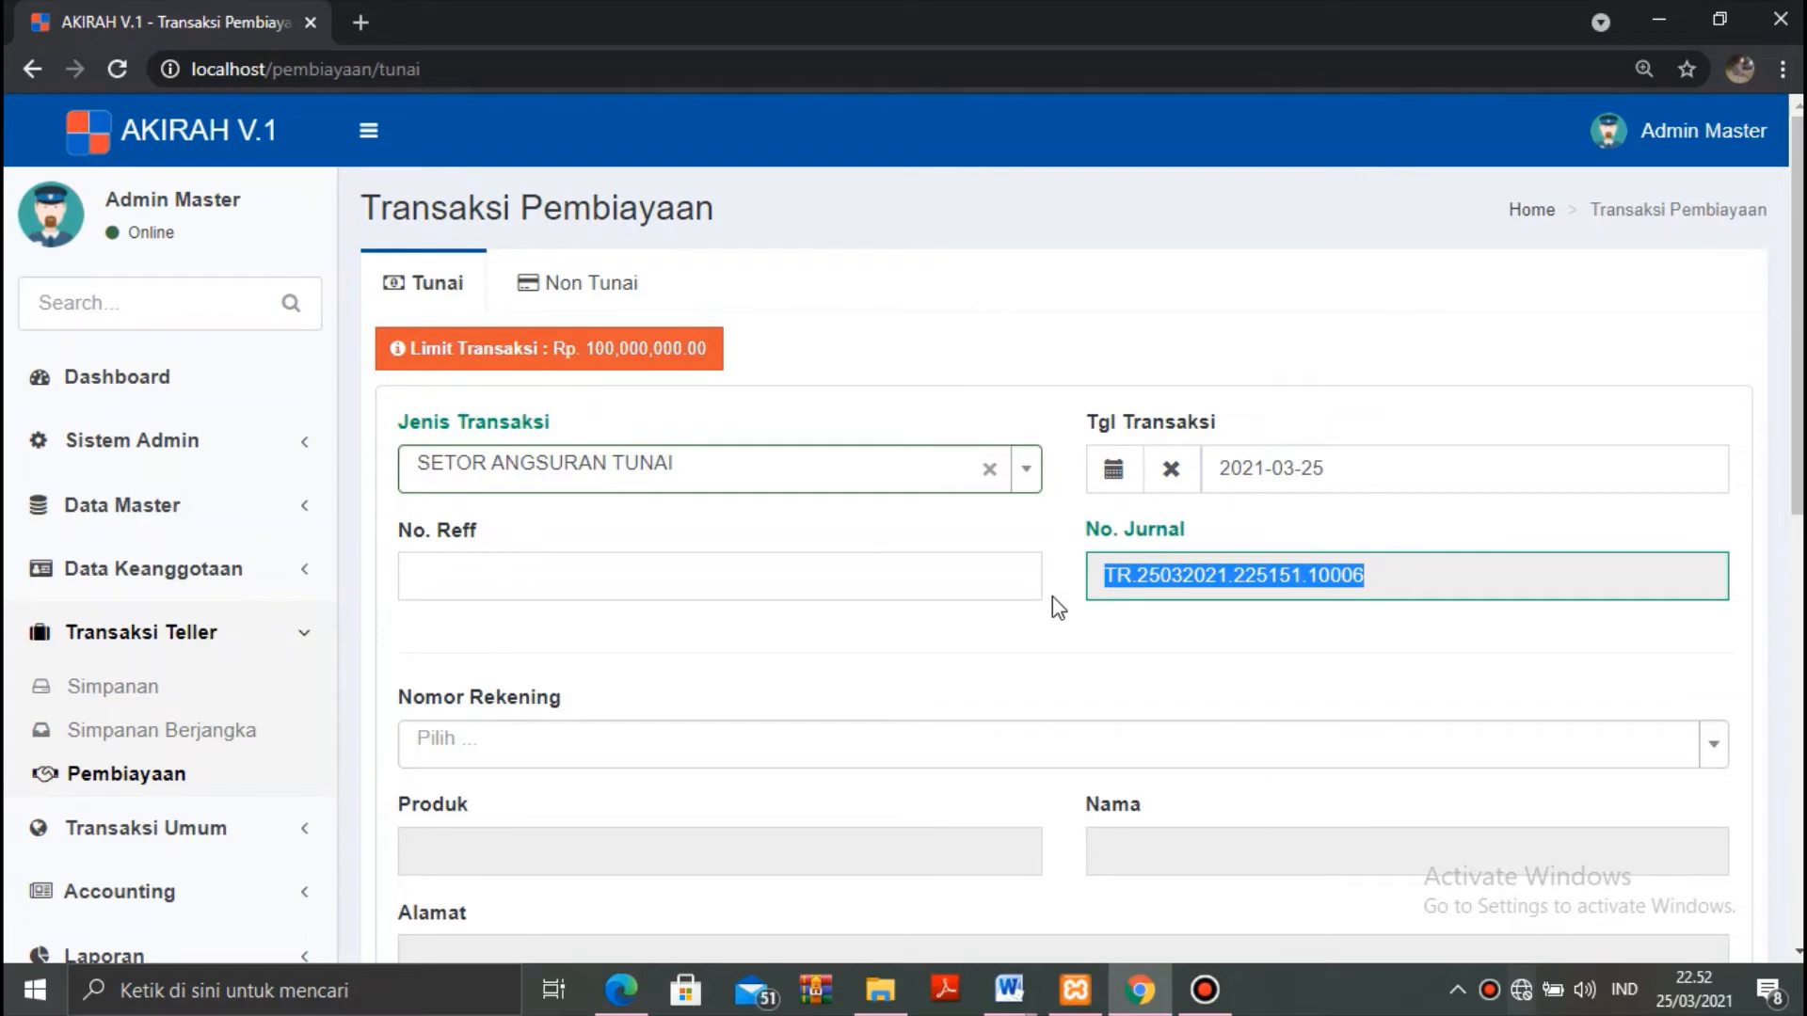
click(870, 565)
key(ctrl+v)
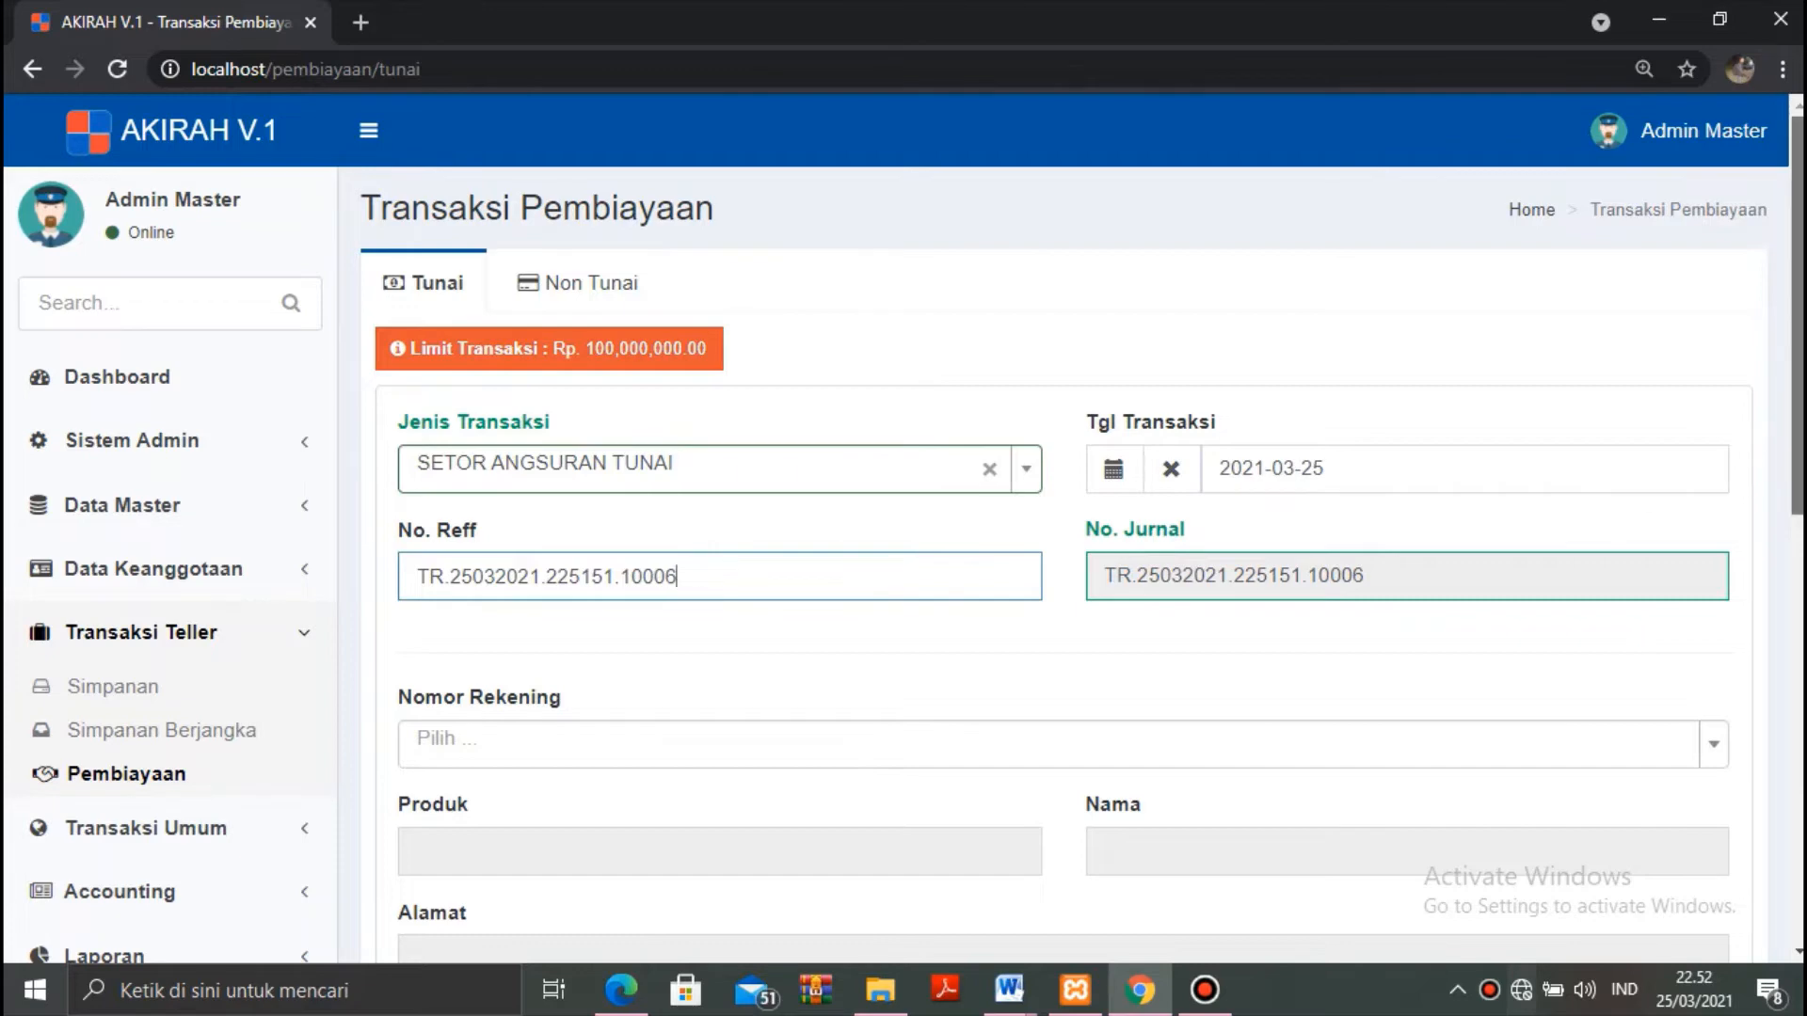
Choose the first listed member's Murabahah financing account as the installment's Nomor Rekening.
drag(1789, 402, 1789, 506)
scroll(1789, 506, down, 1)
click(1115, 490)
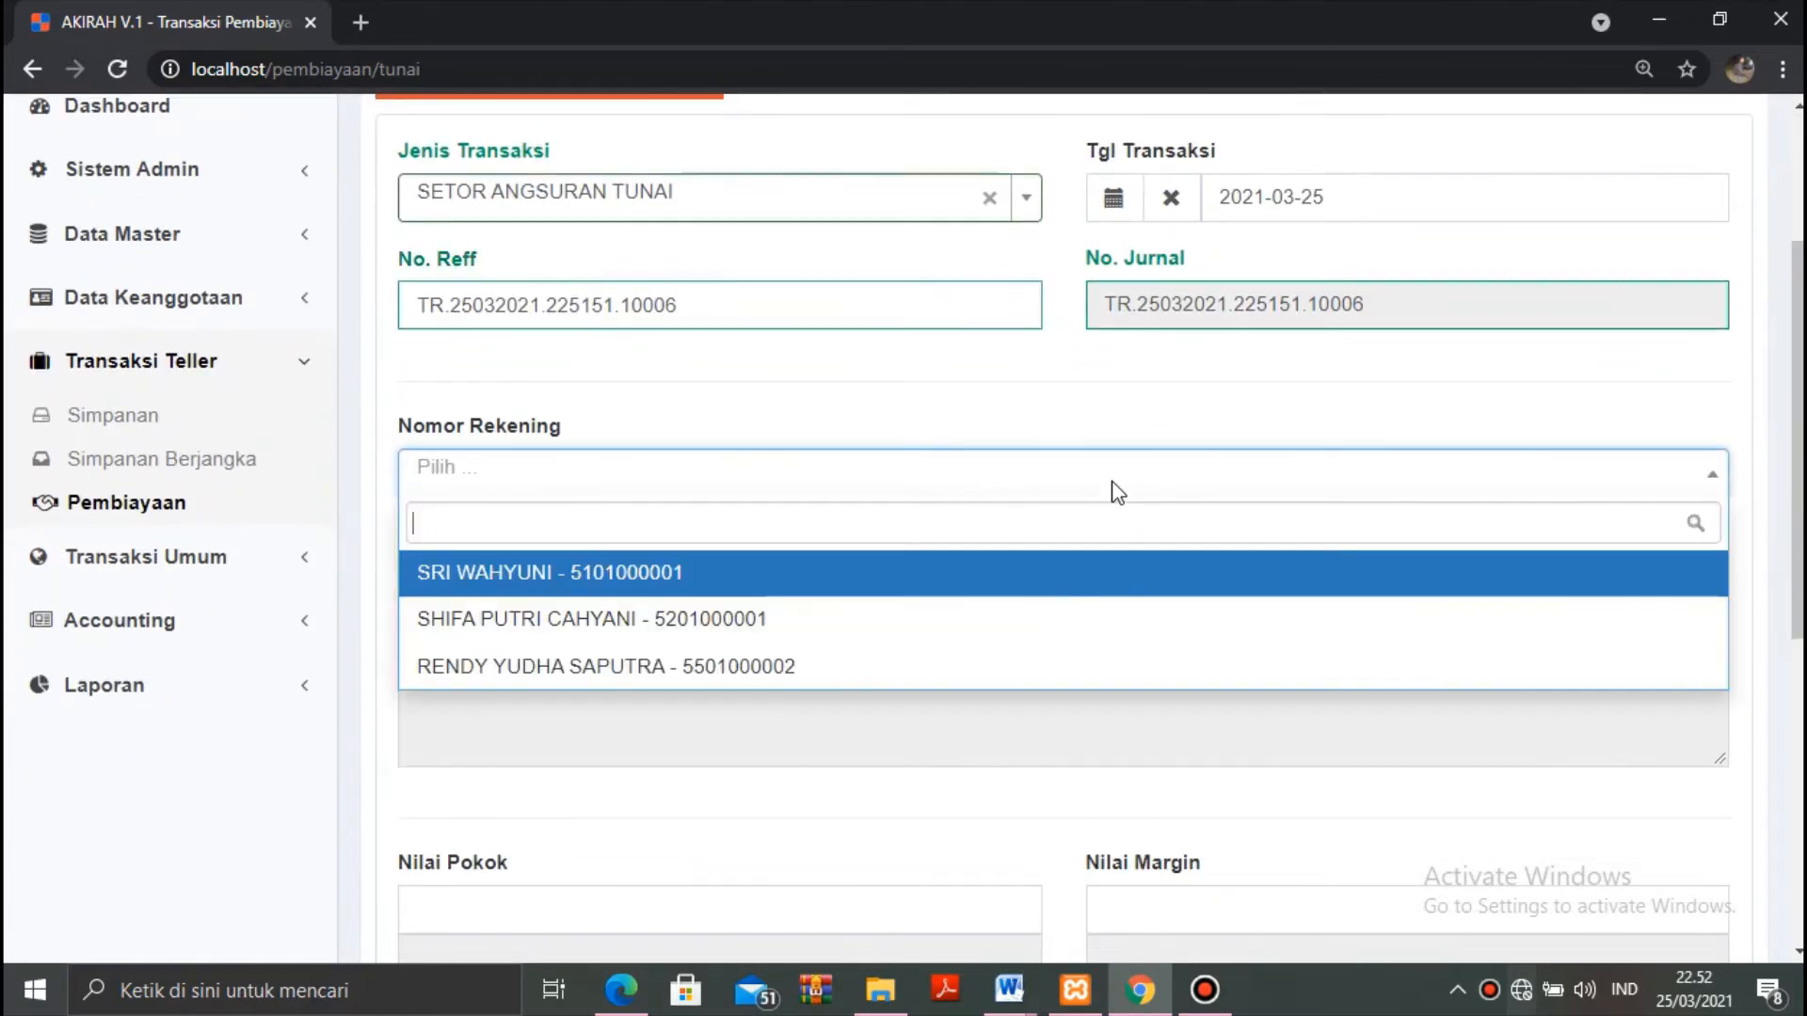
click(777, 574)
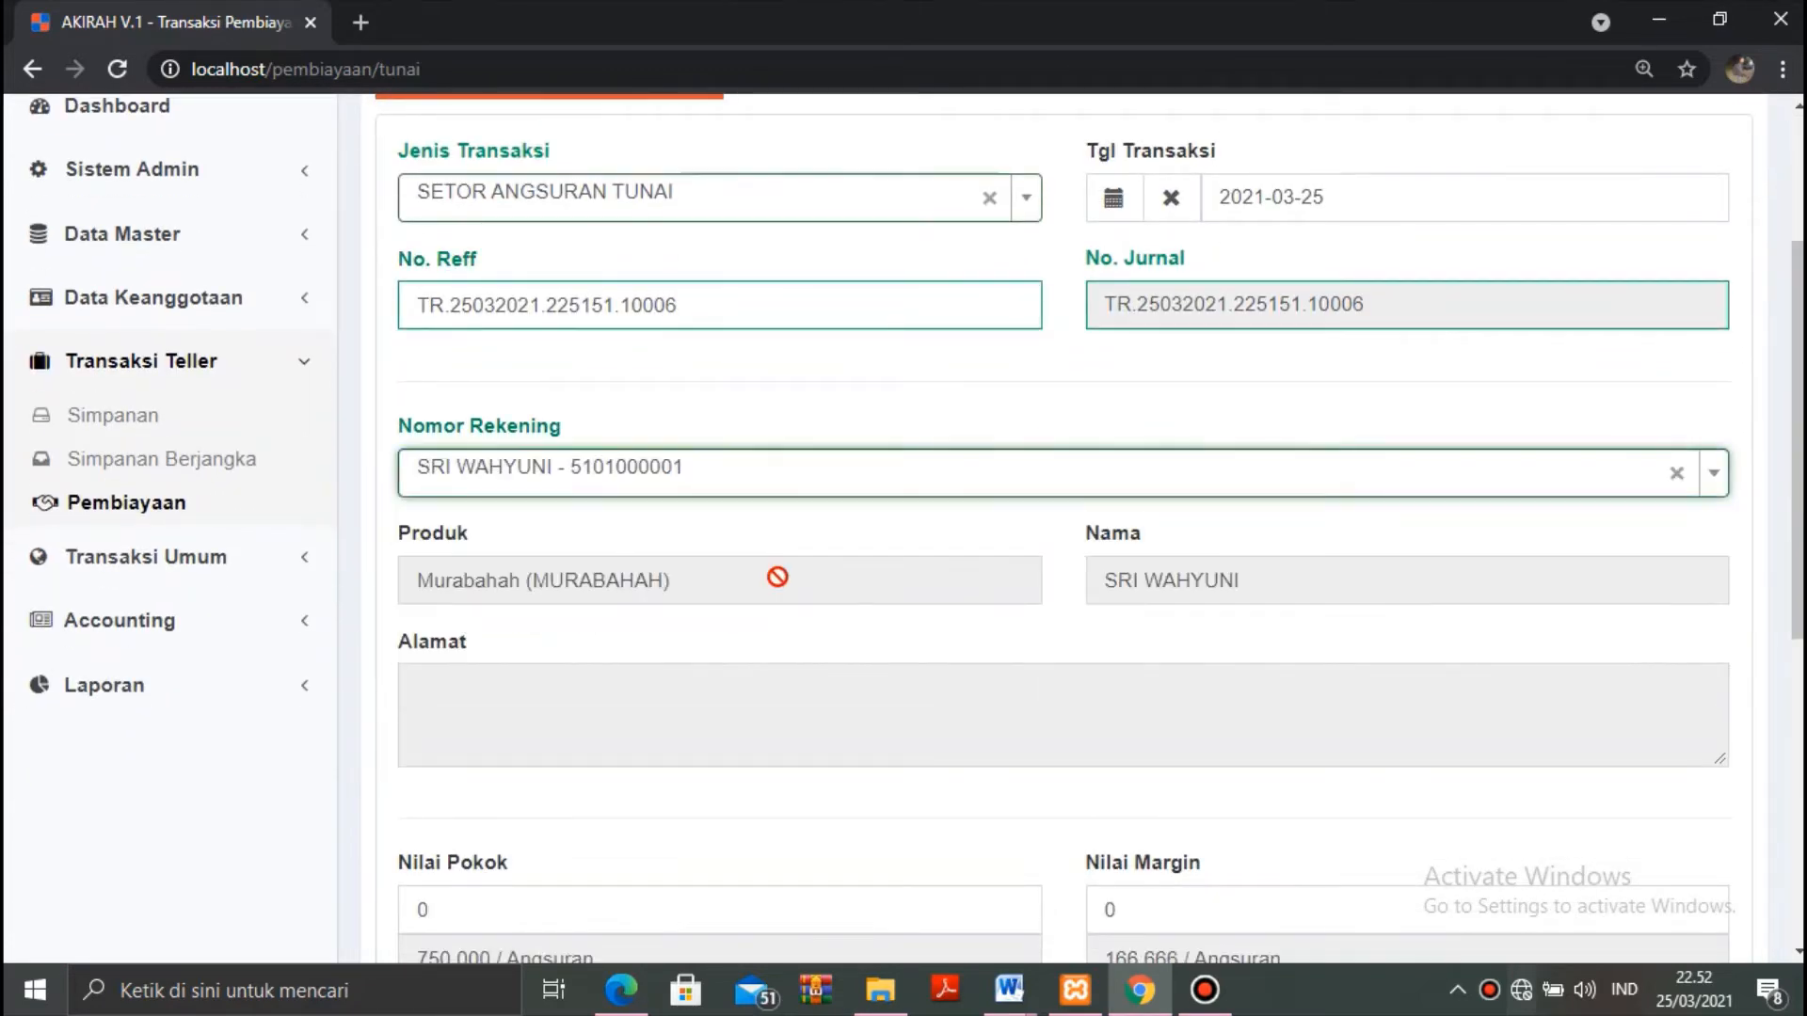
Set the installment's Nilai Pokok to 750000.
scroll(1775, 536, down, 3)
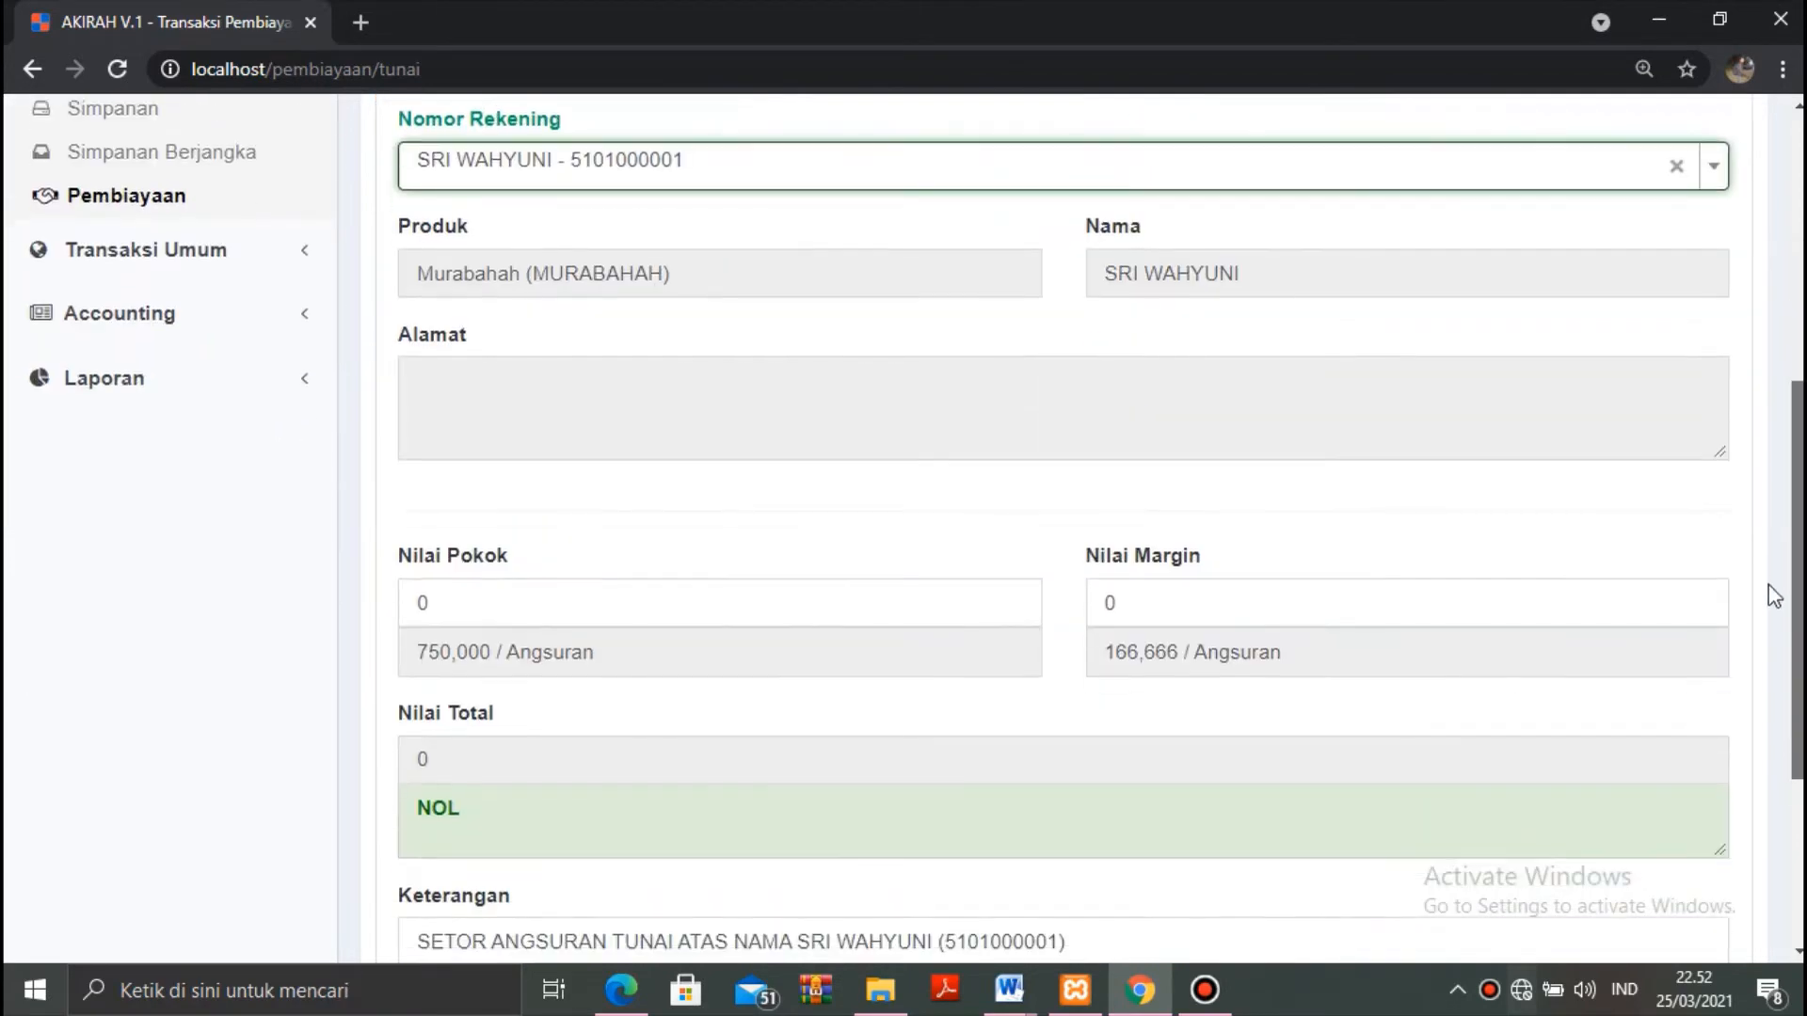
scroll(1773, 481, up, 2)
scroll(1767, 472, up, 1)
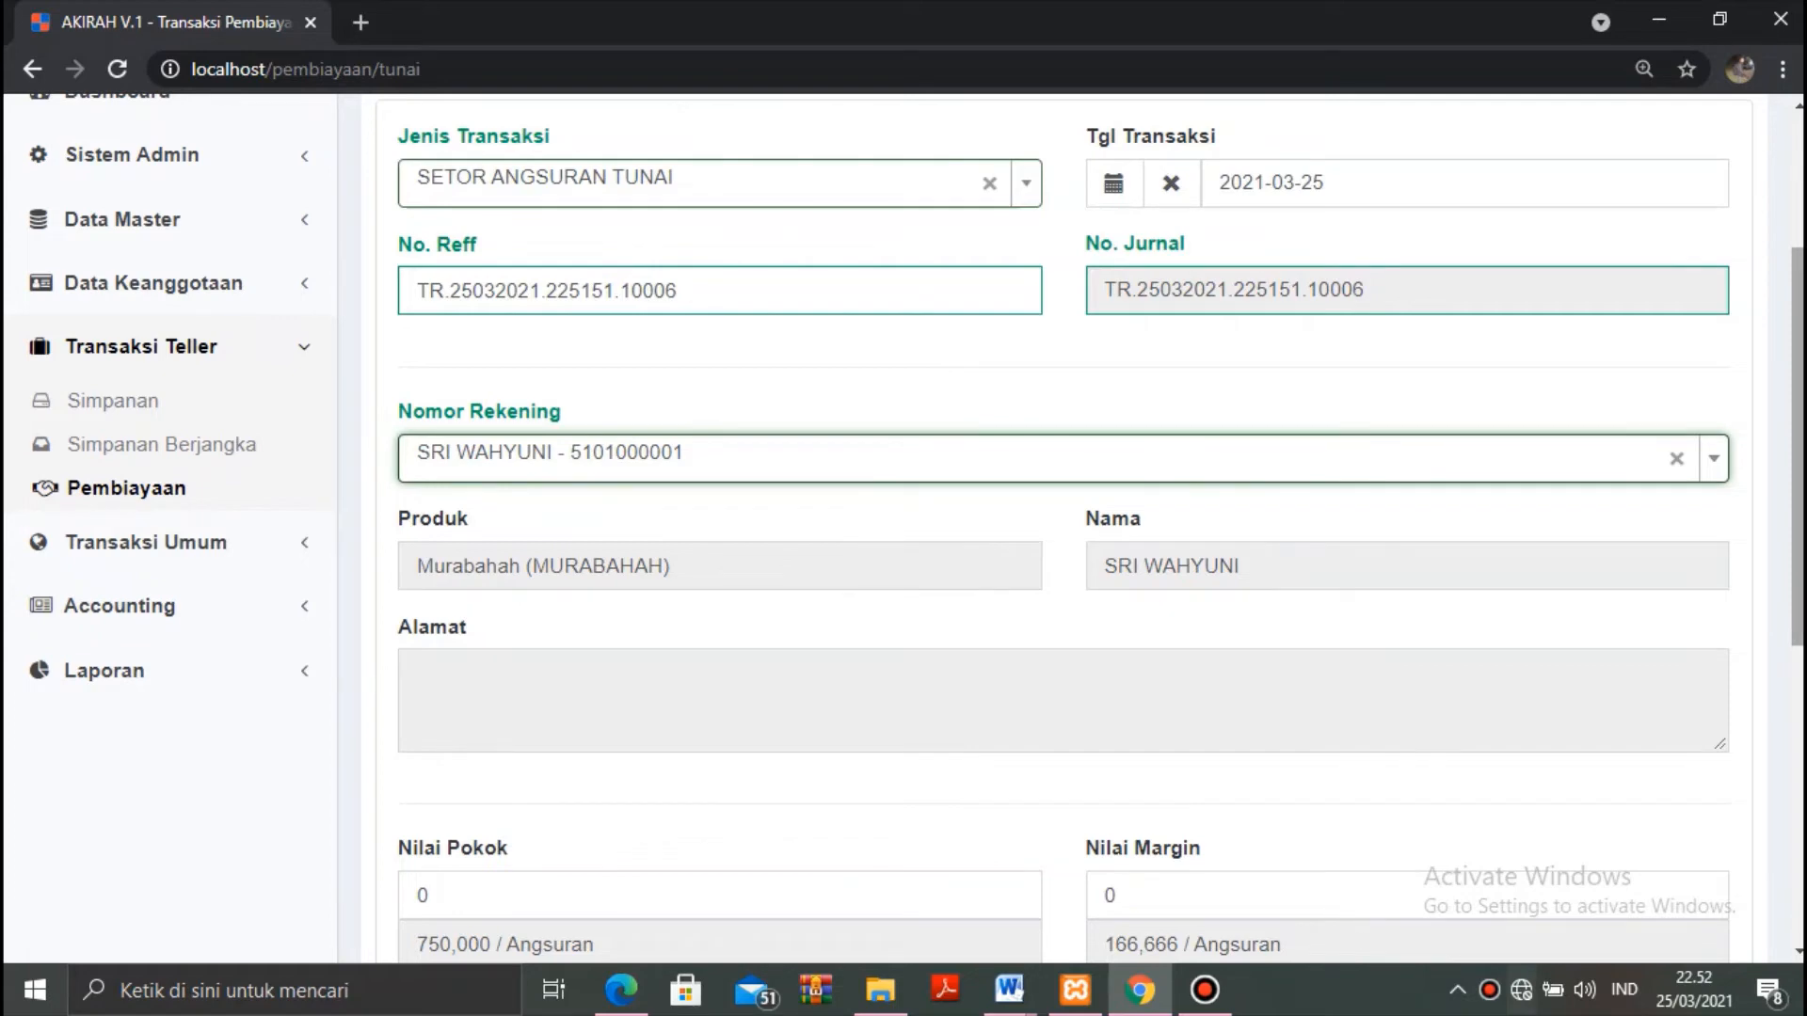
scroll(1792, 480, down, 2)
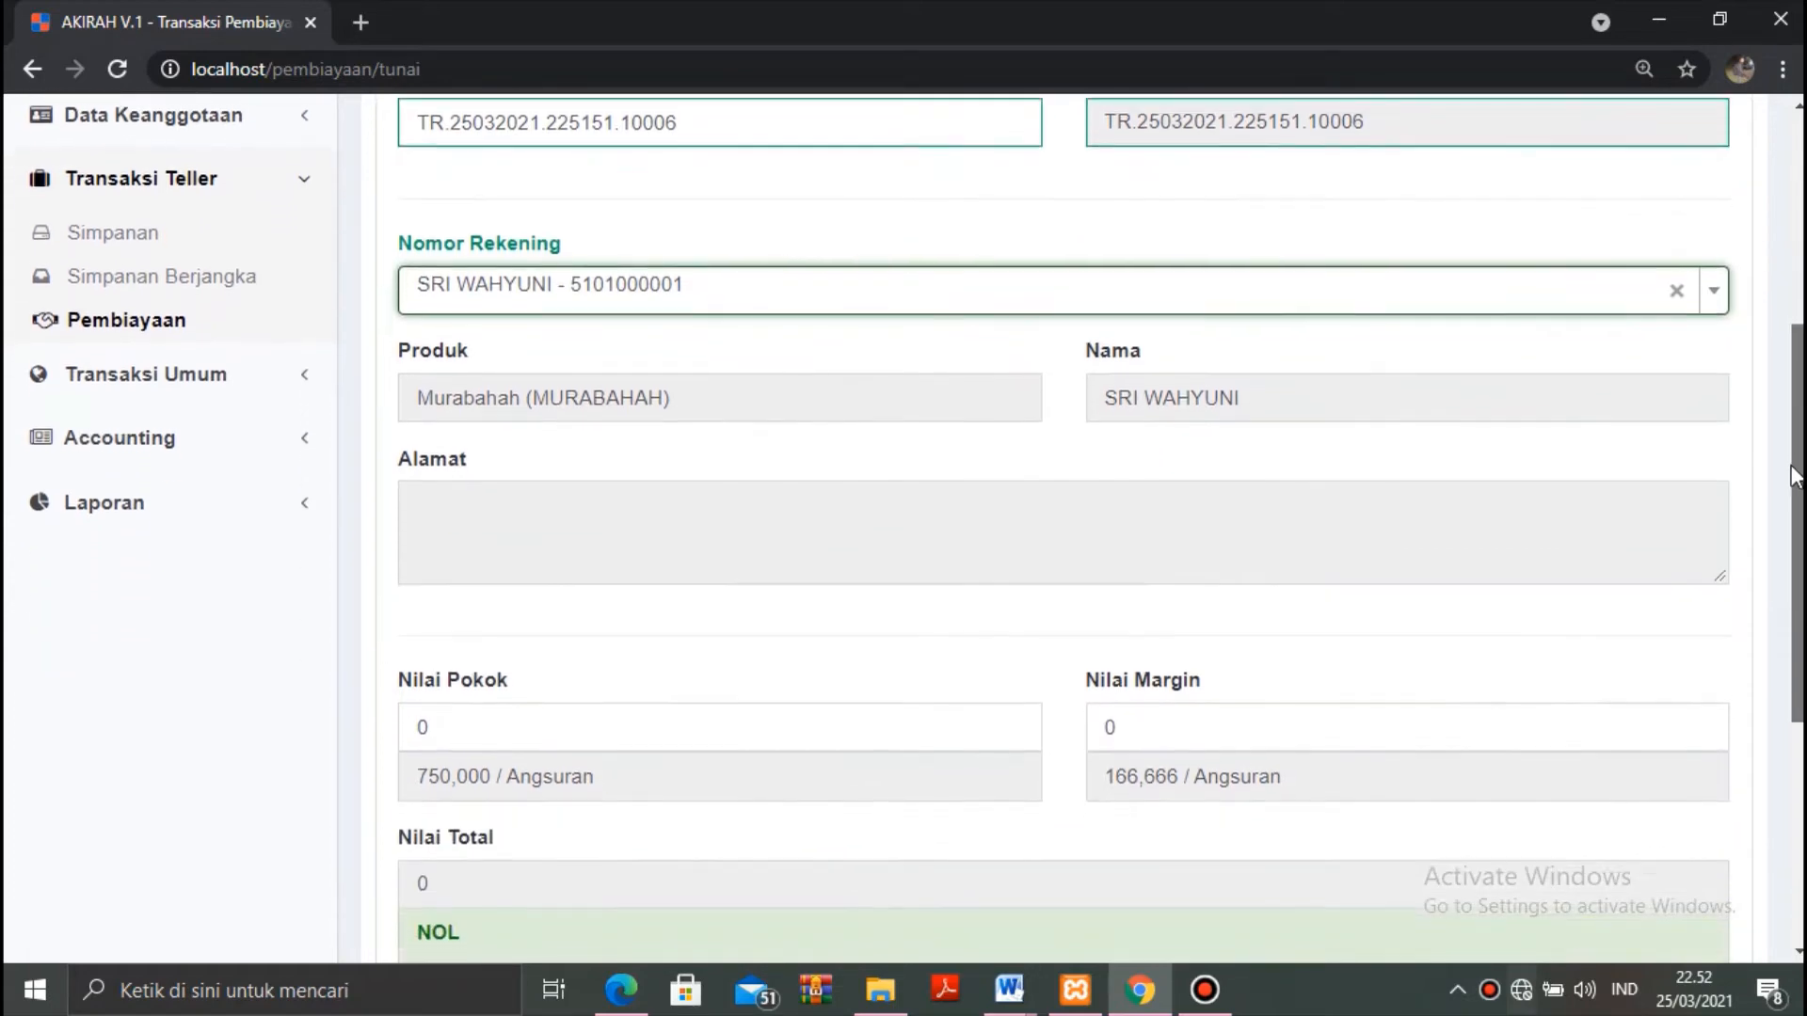
scroll(1793, 480, down, 1)
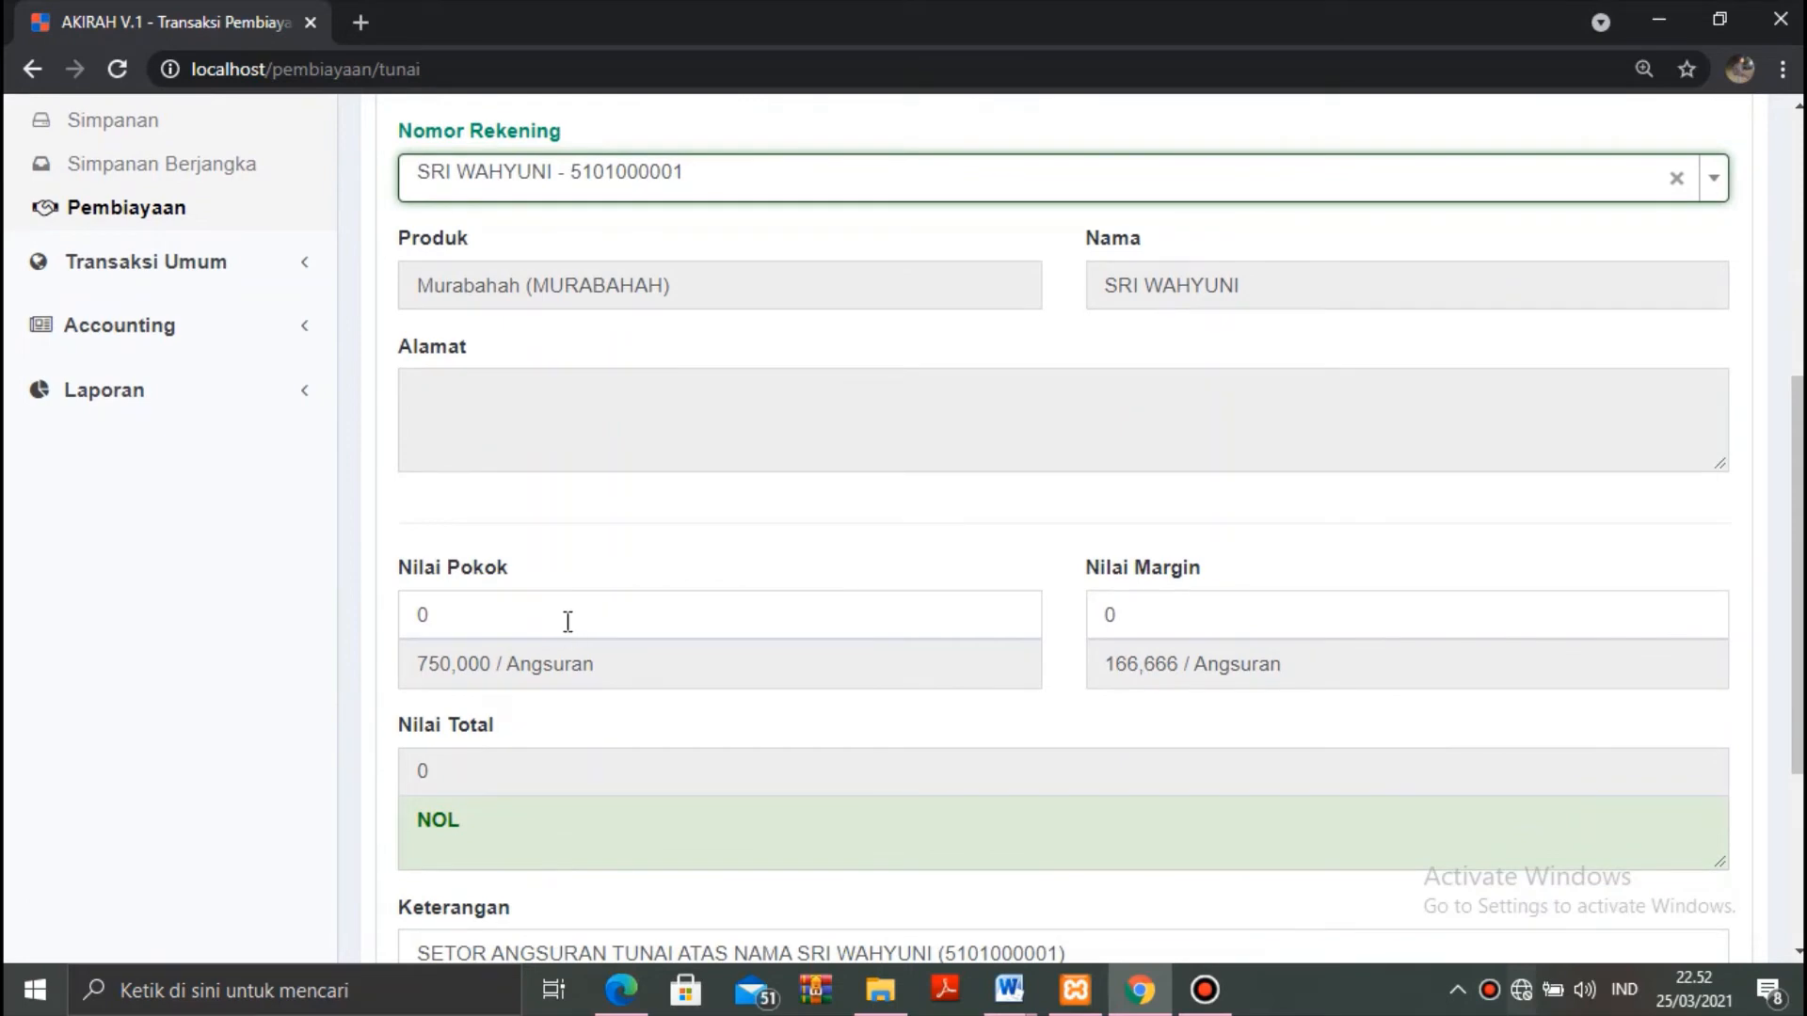
click(568, 621)
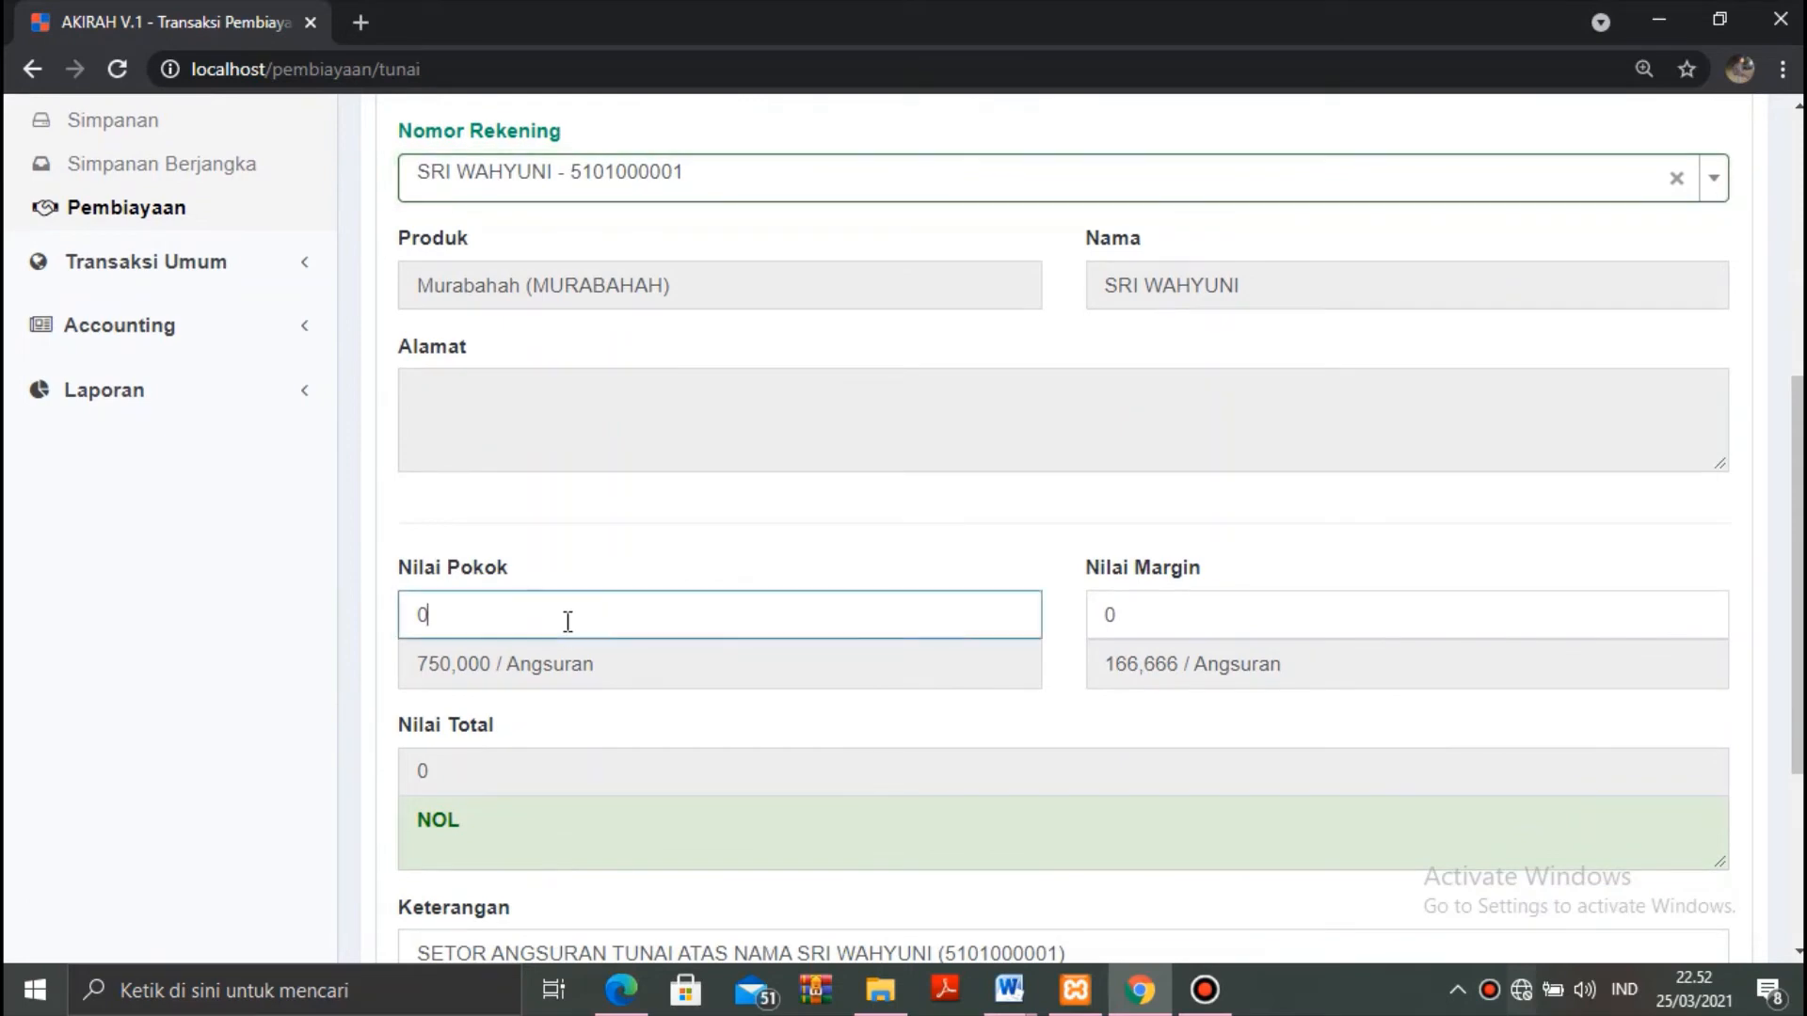
key(BackSpace)
text(75000)
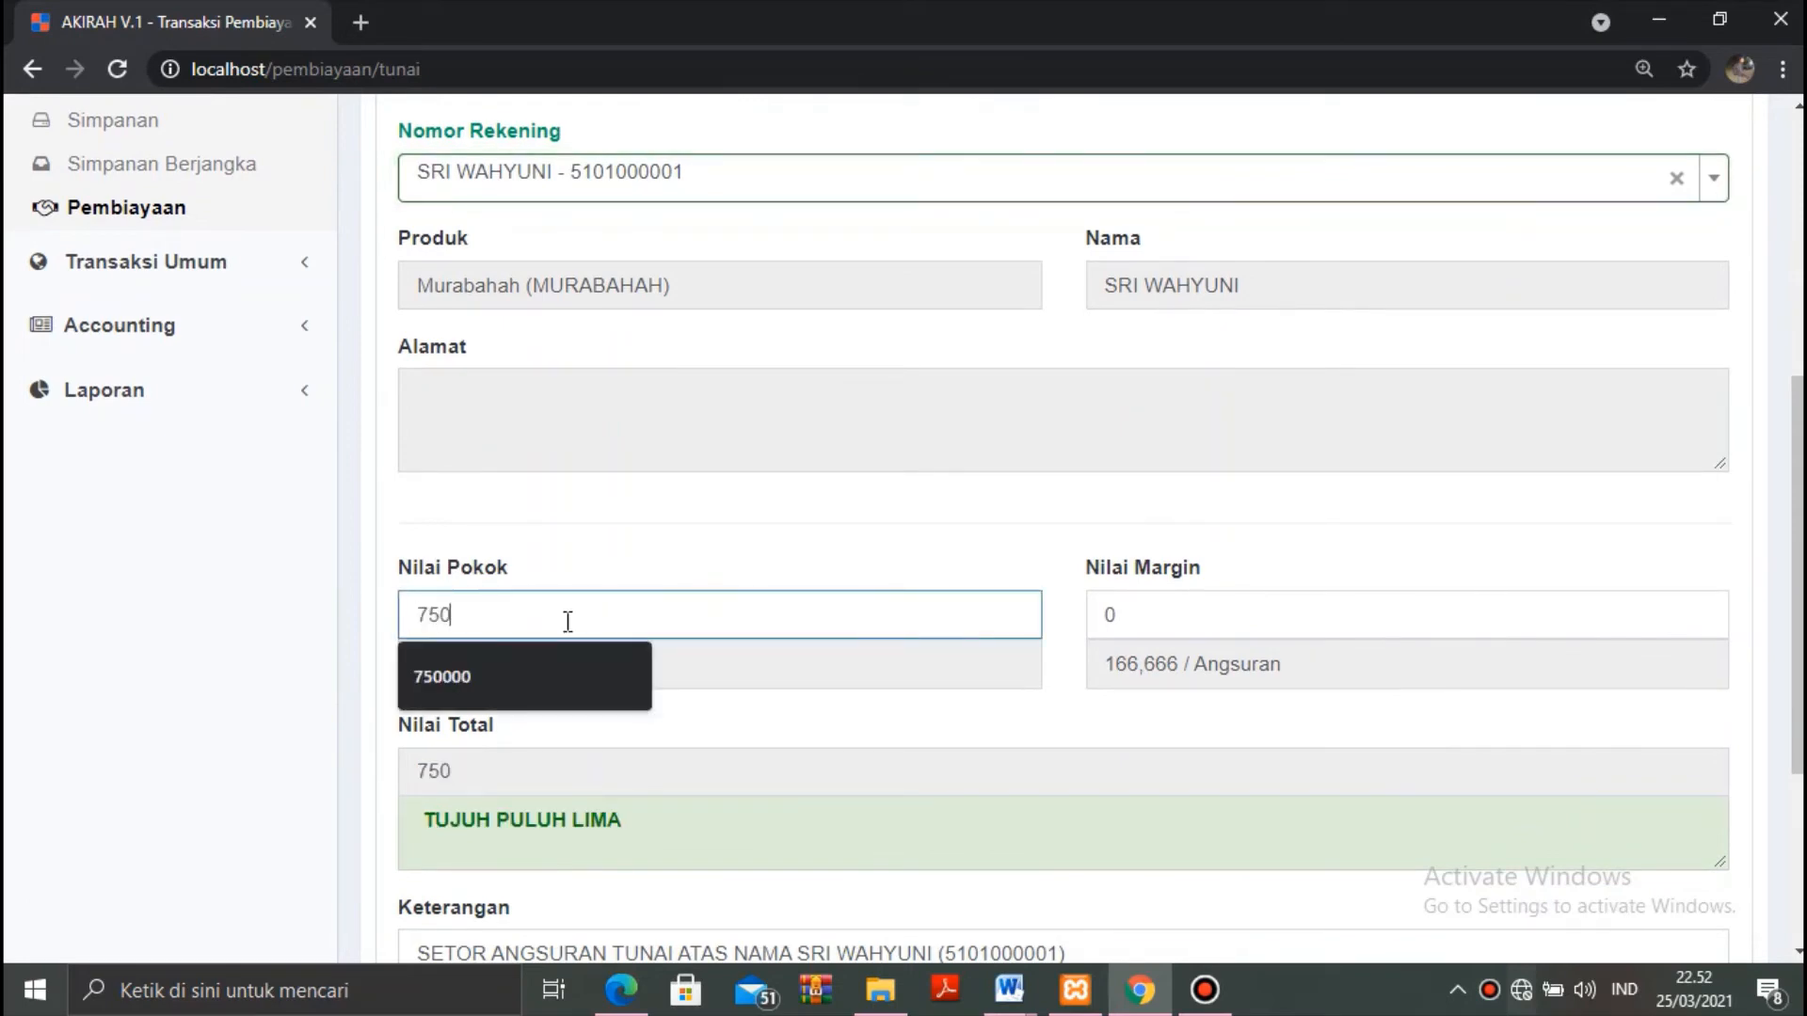
text(0)
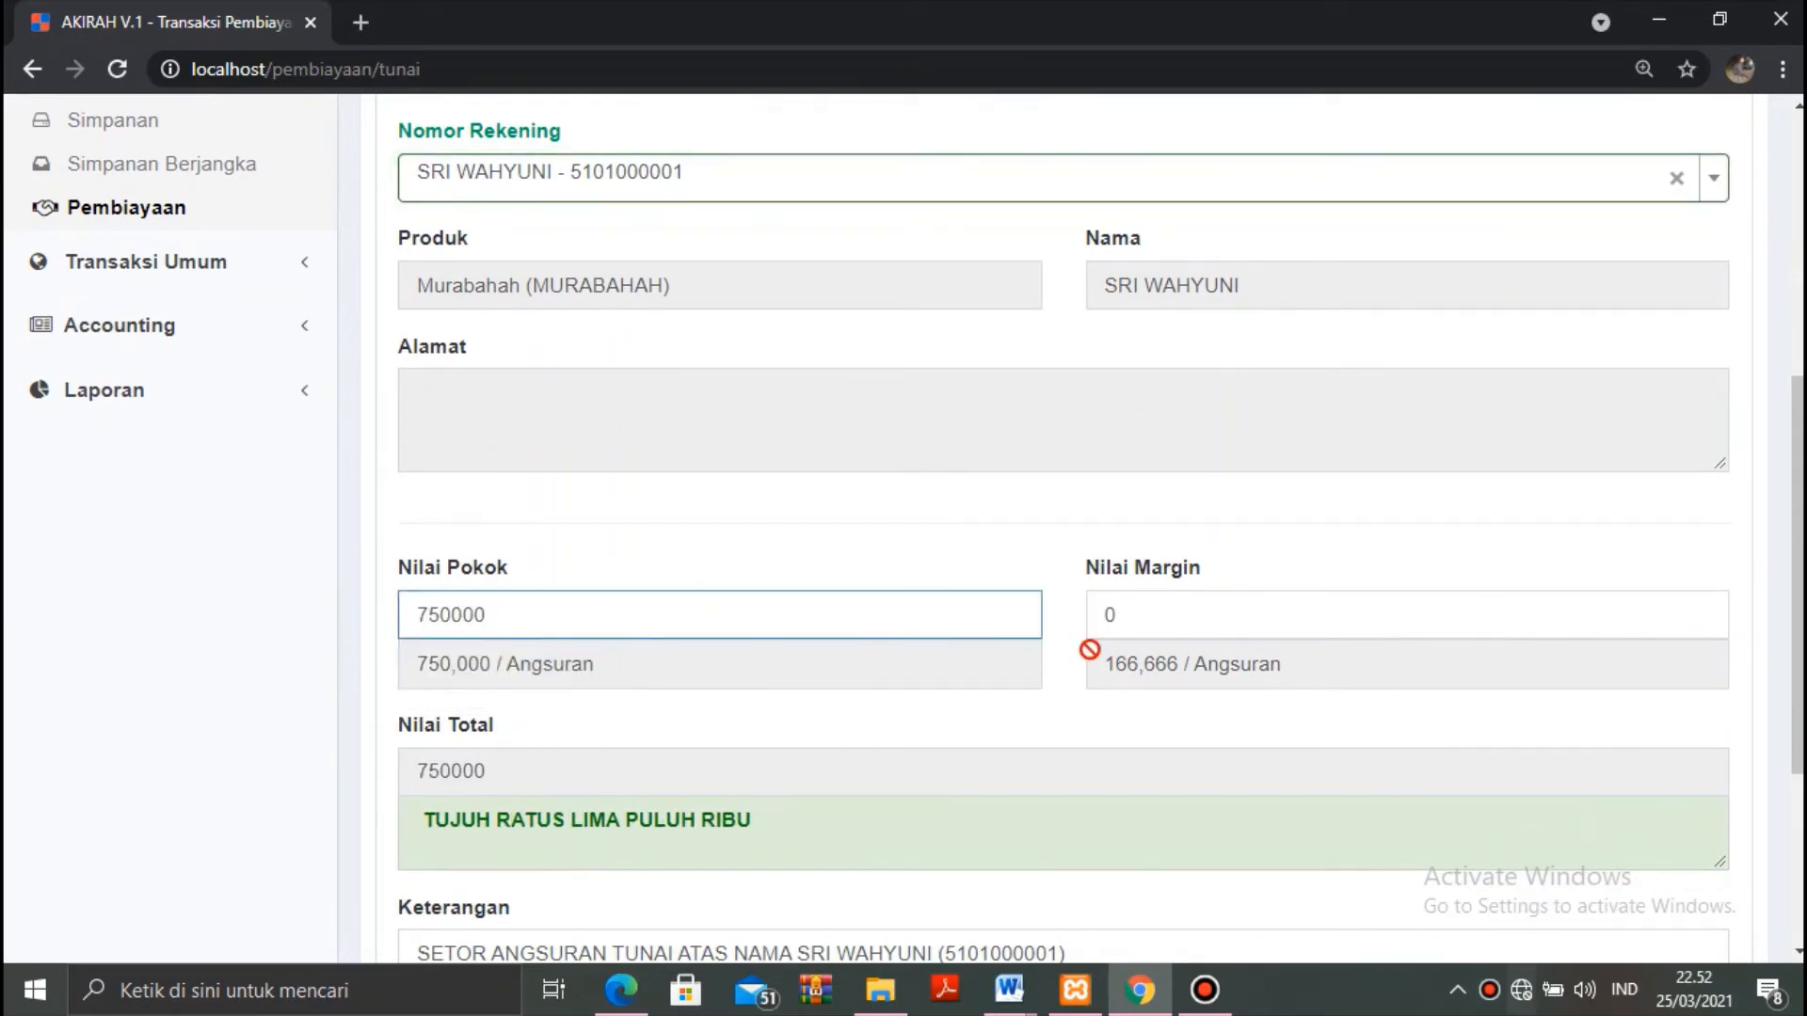
Set the installment's Nilai Margin to 170000.
click(1157, 613)
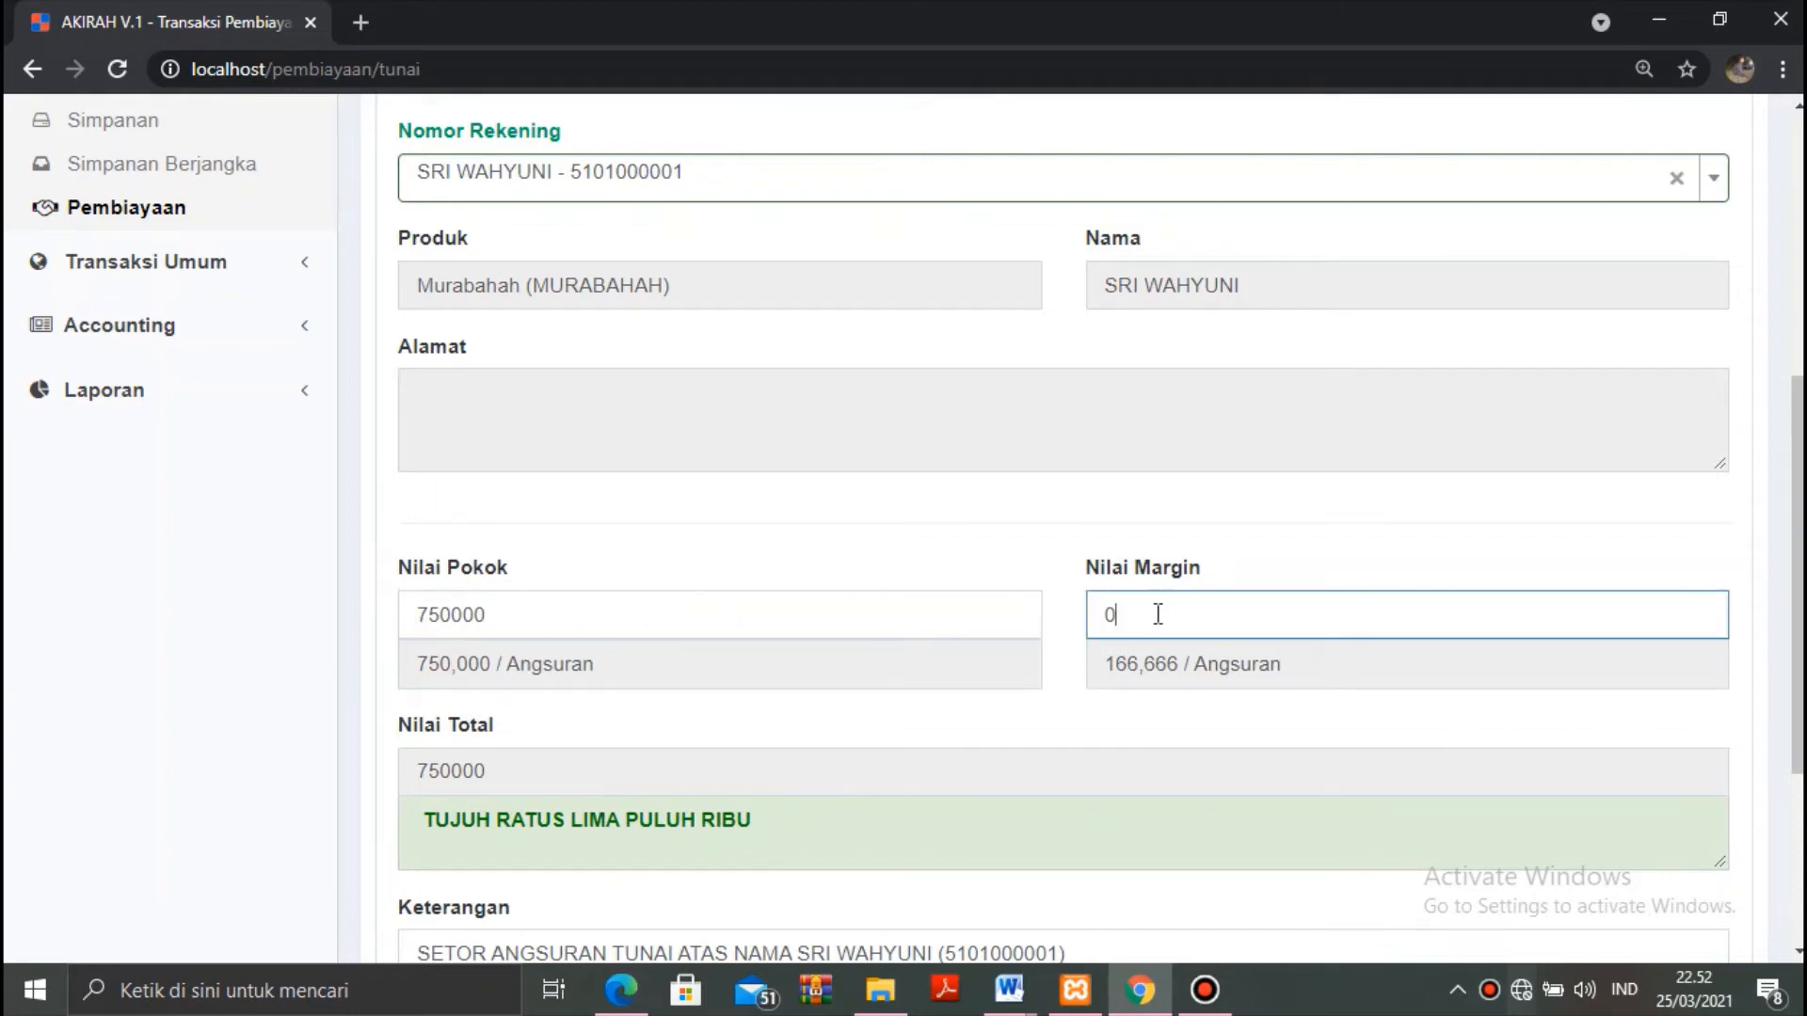
key(BackSpace)
text(17)
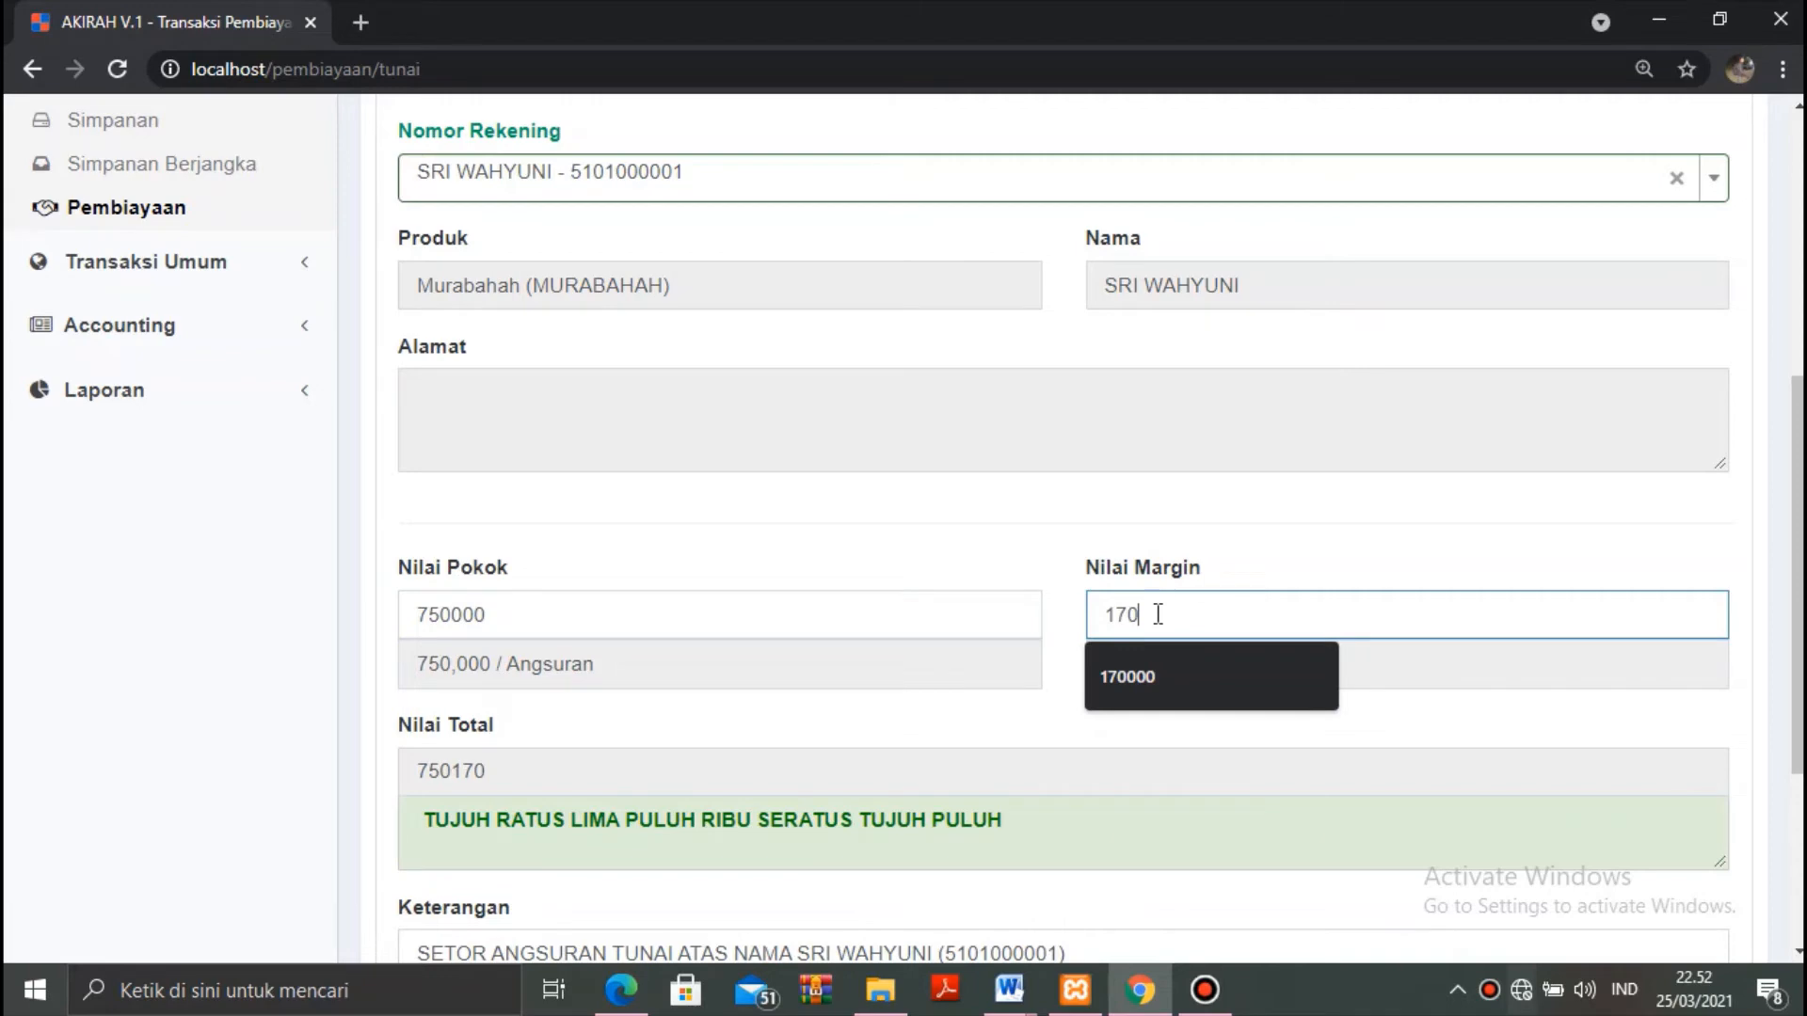
text(000)
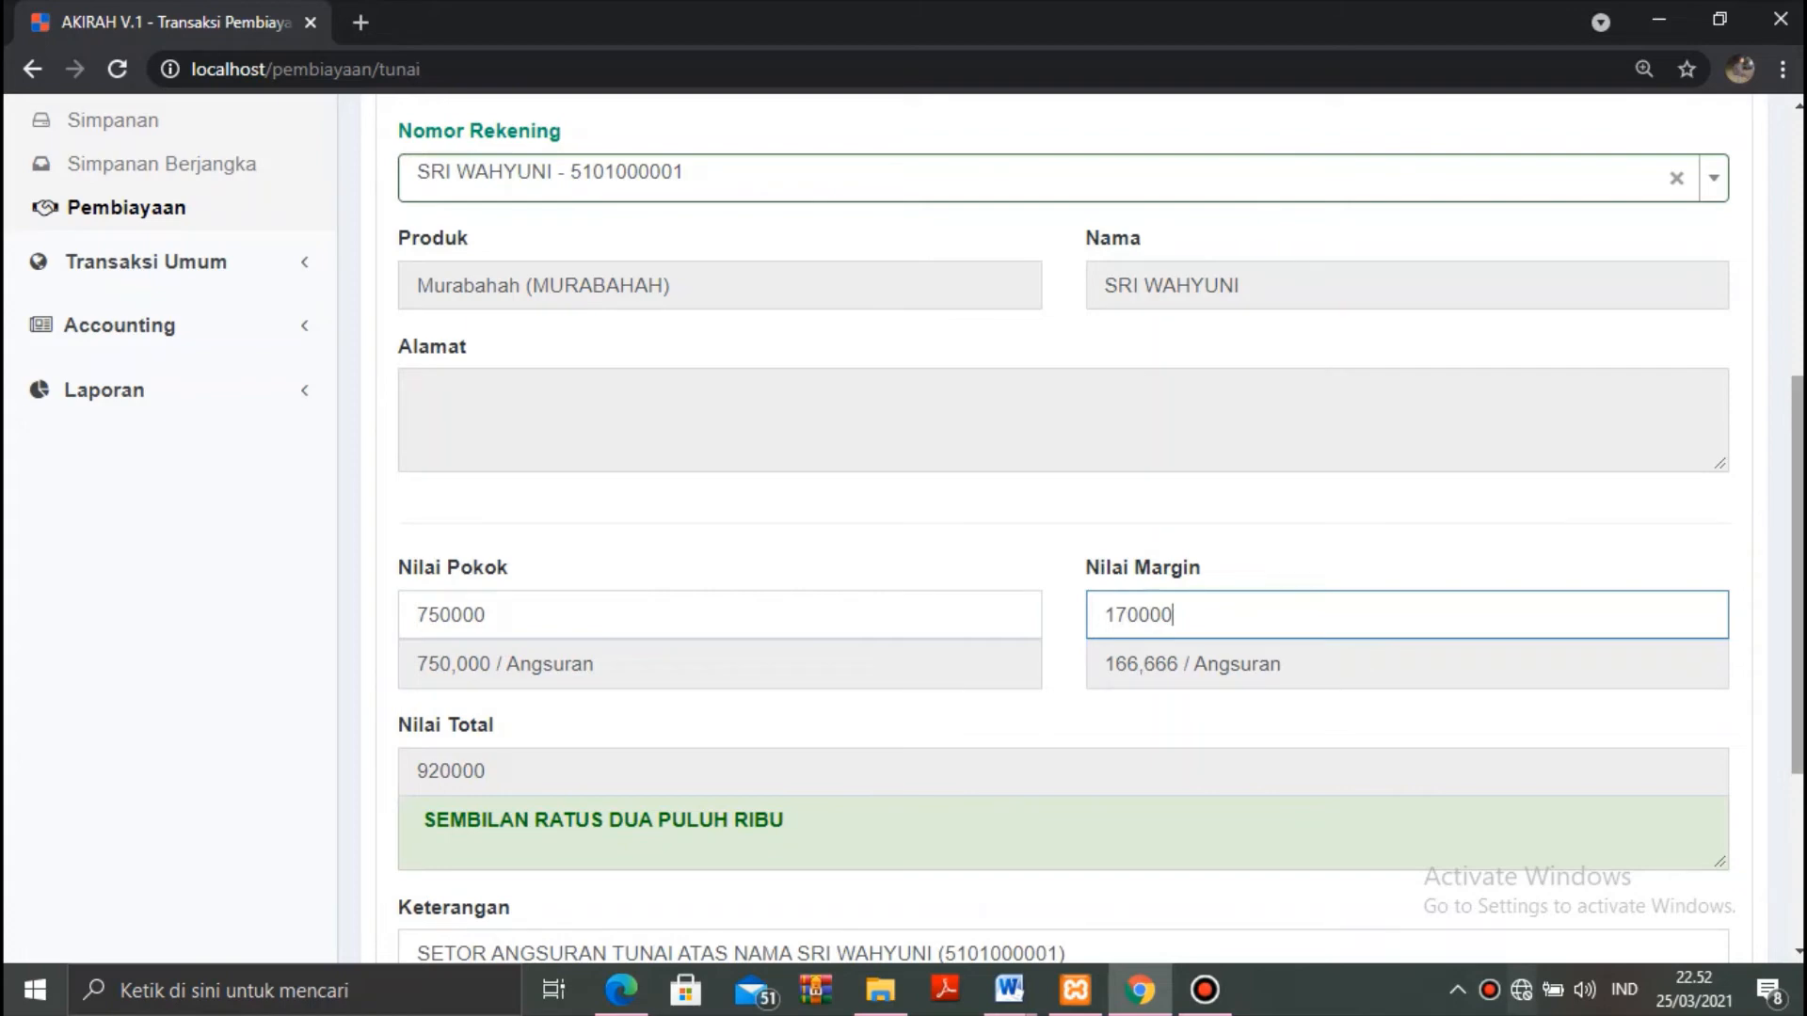
Save the cash installment transaction, confirm it, and return to the blank Transaksi Pembiayaan form.
scroll(1797, 617, down, 3)
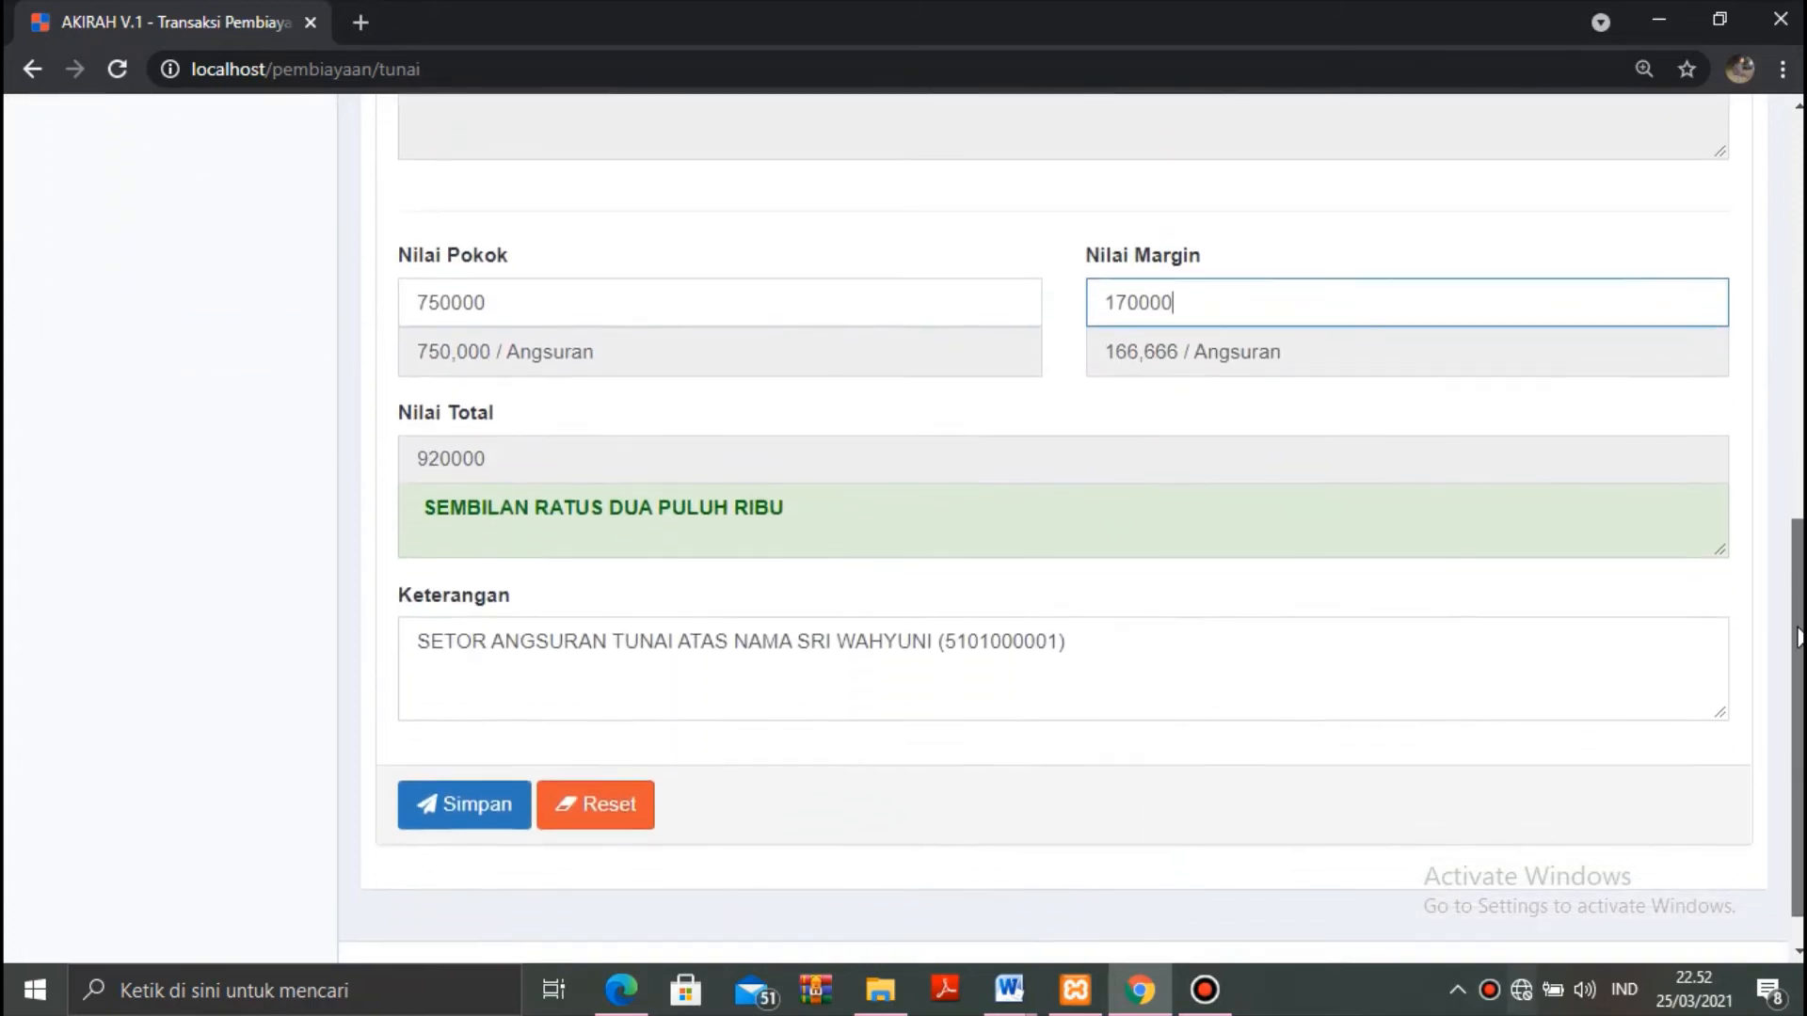
drag(1794, 607, 1785, 656)
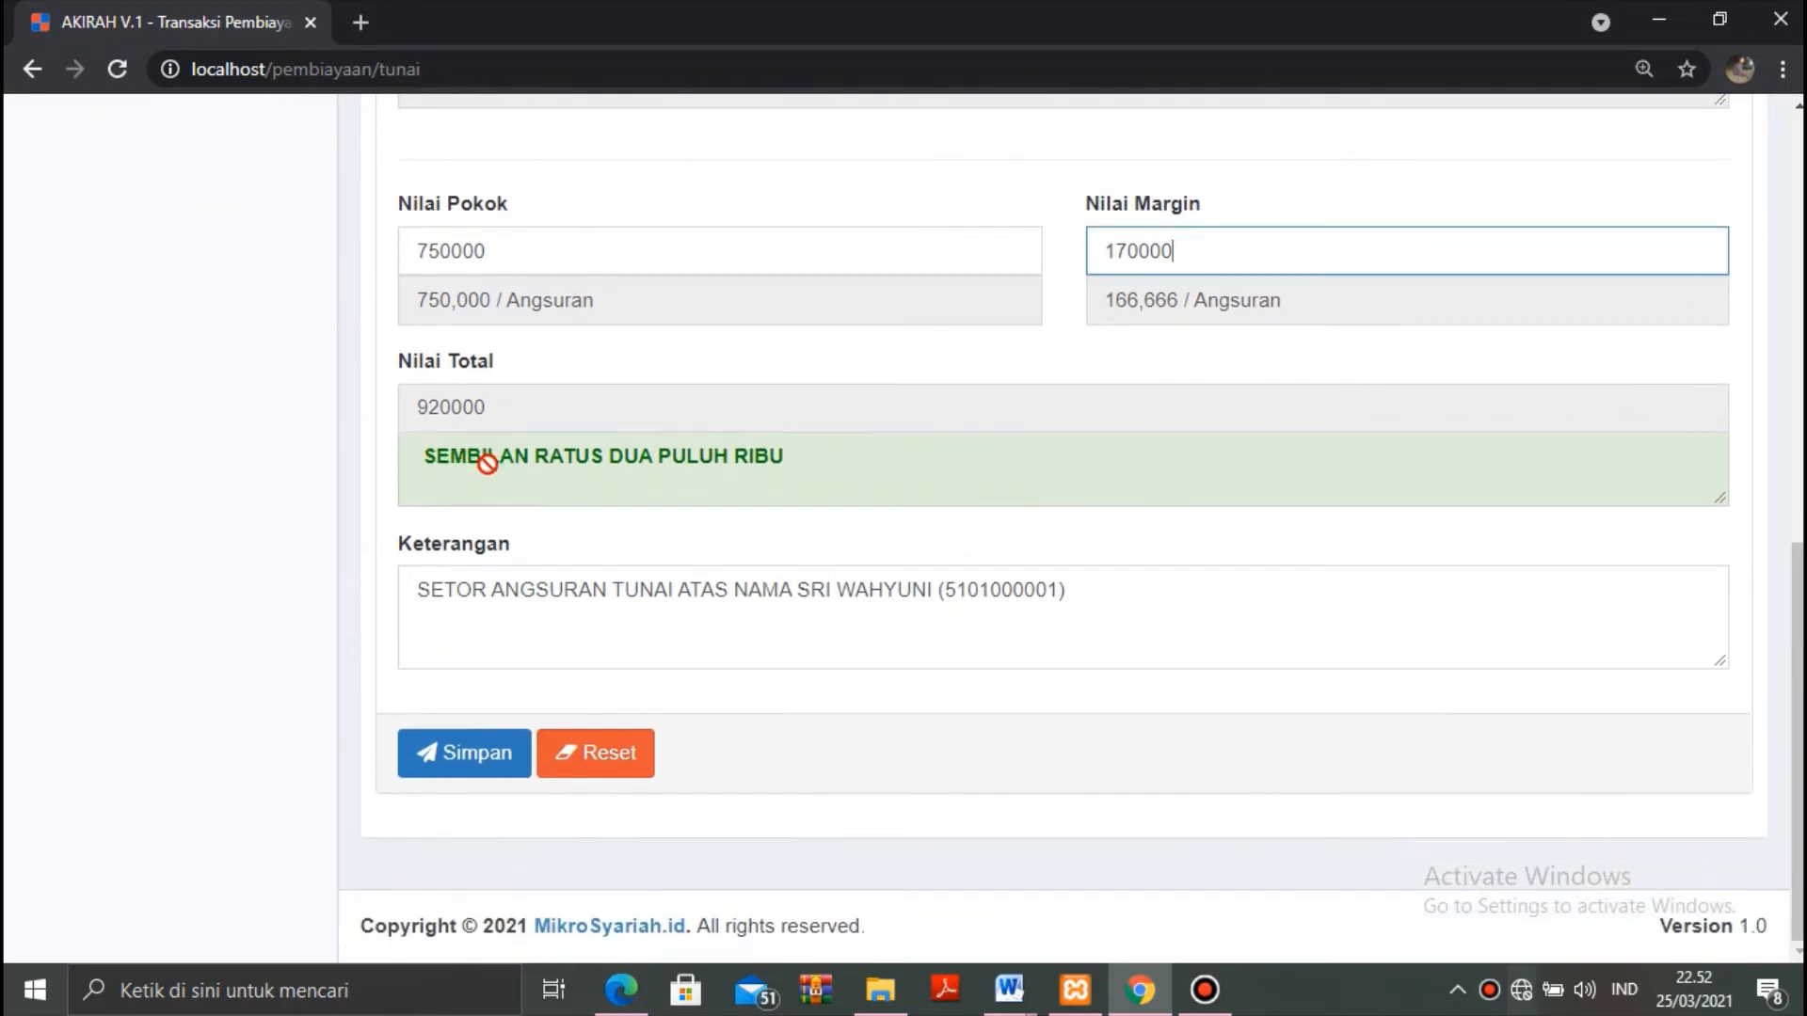
click(468, 762)
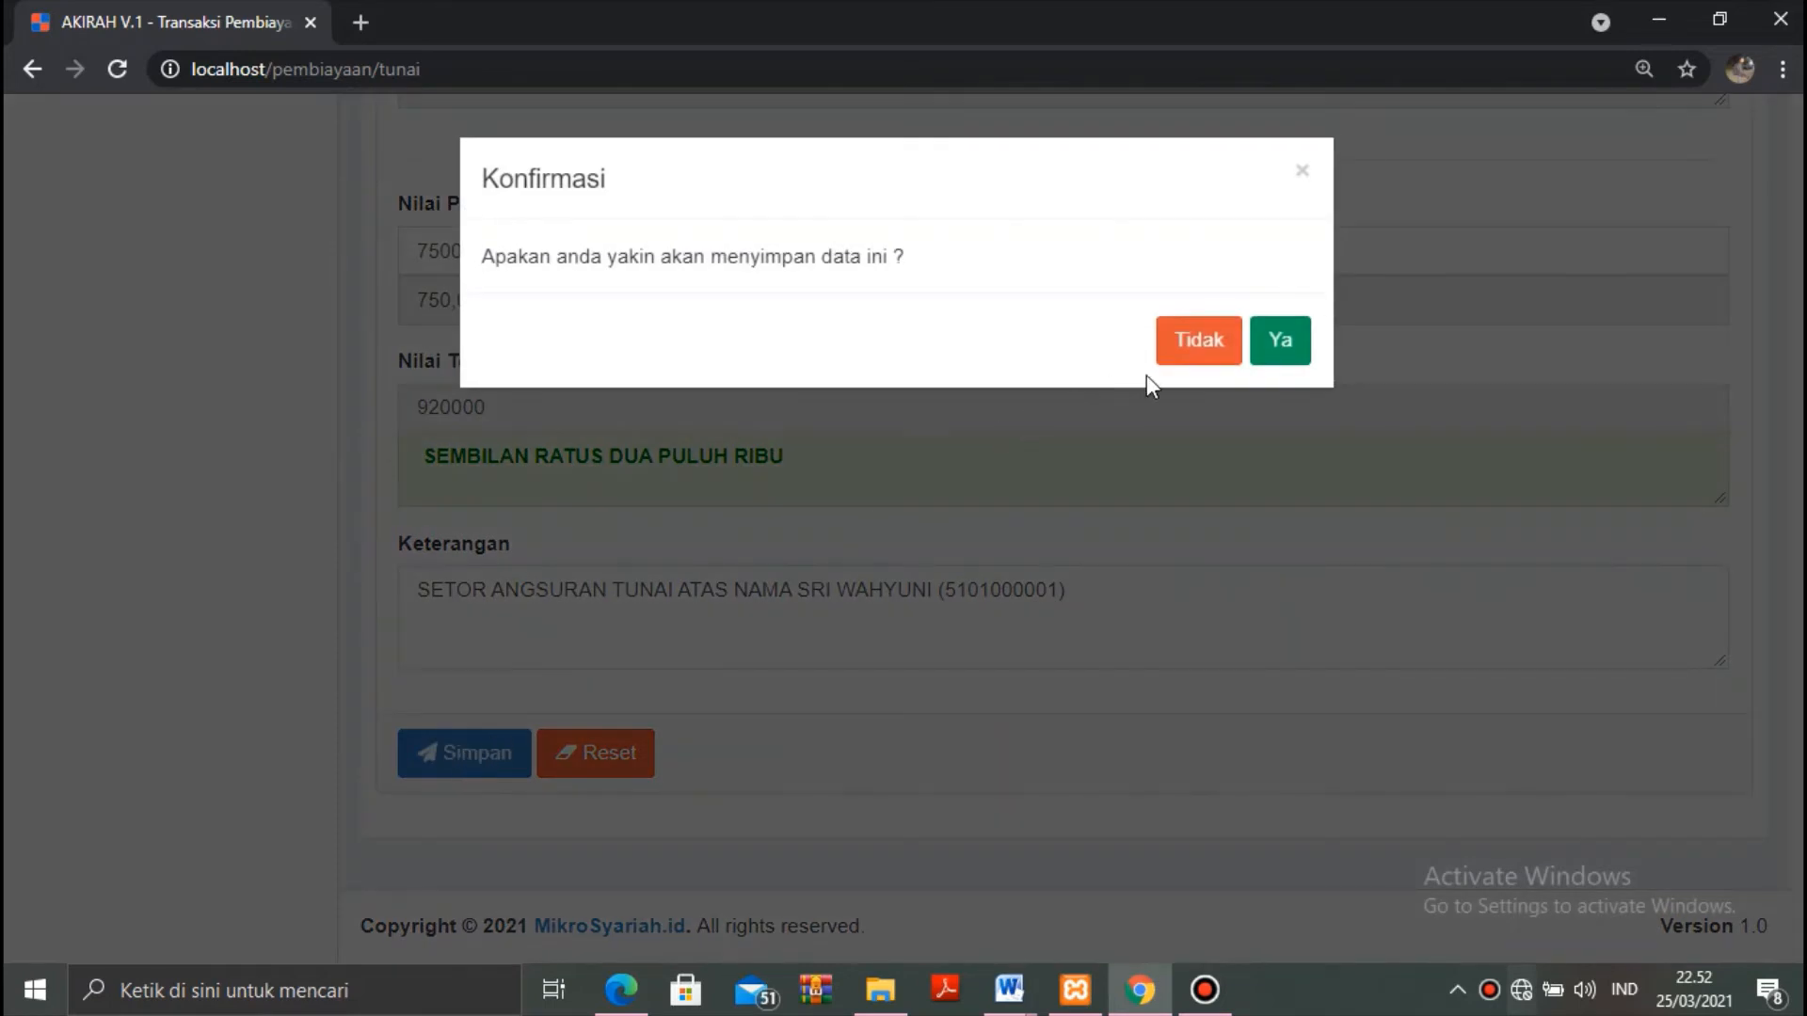
click(1277, 347)
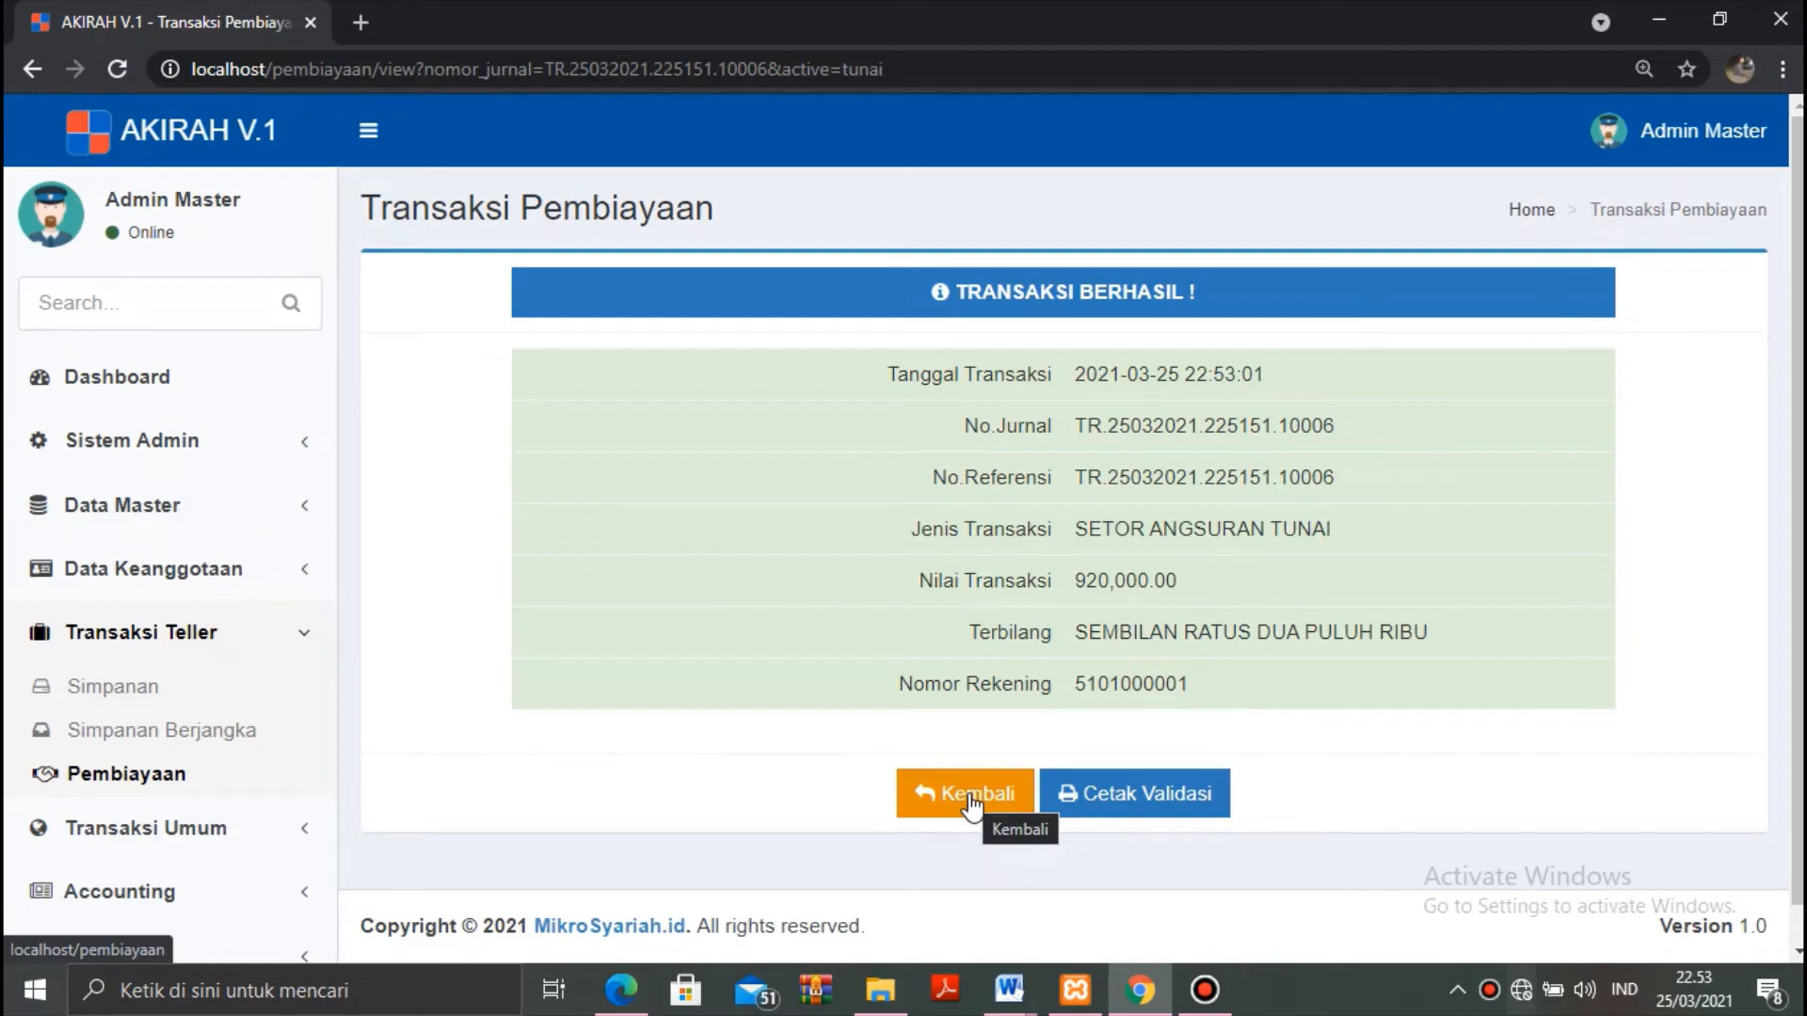
click(970, 795)
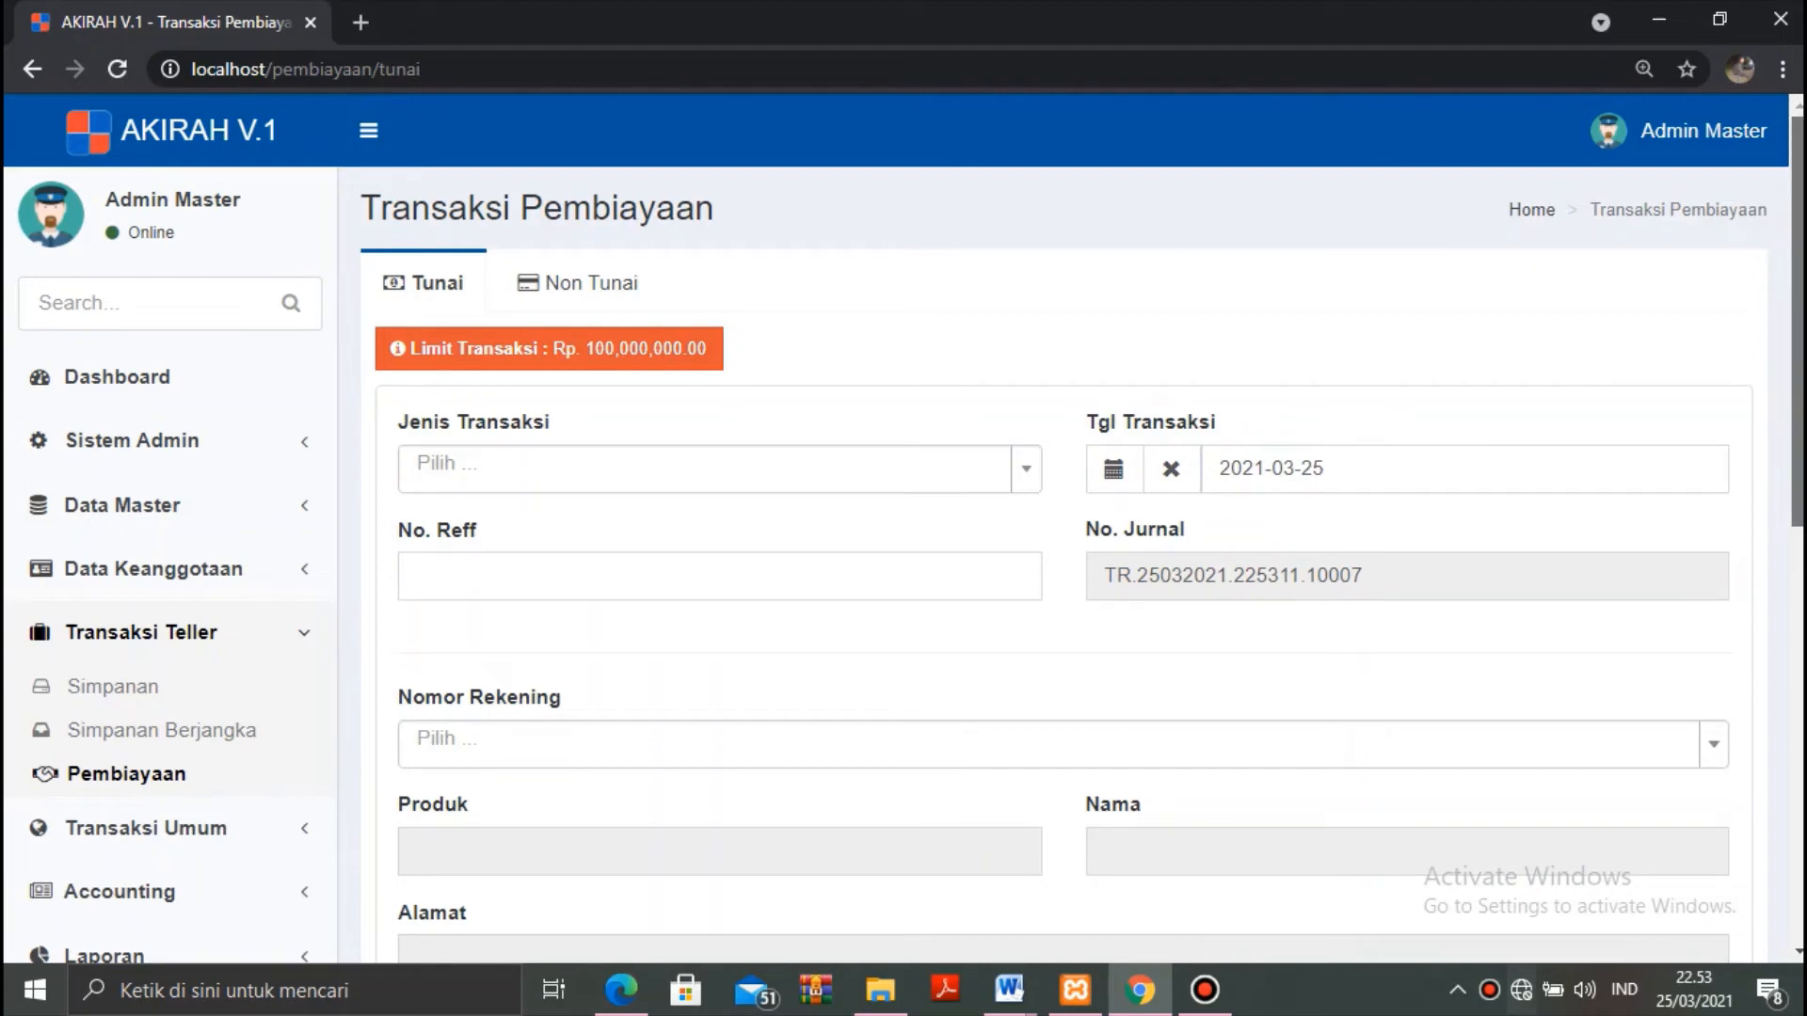
Look up the Basil Simpanan Berjangka data in Distribusi Profit for the date 2021-04-24.
scroll(1064, 527, down, 3)
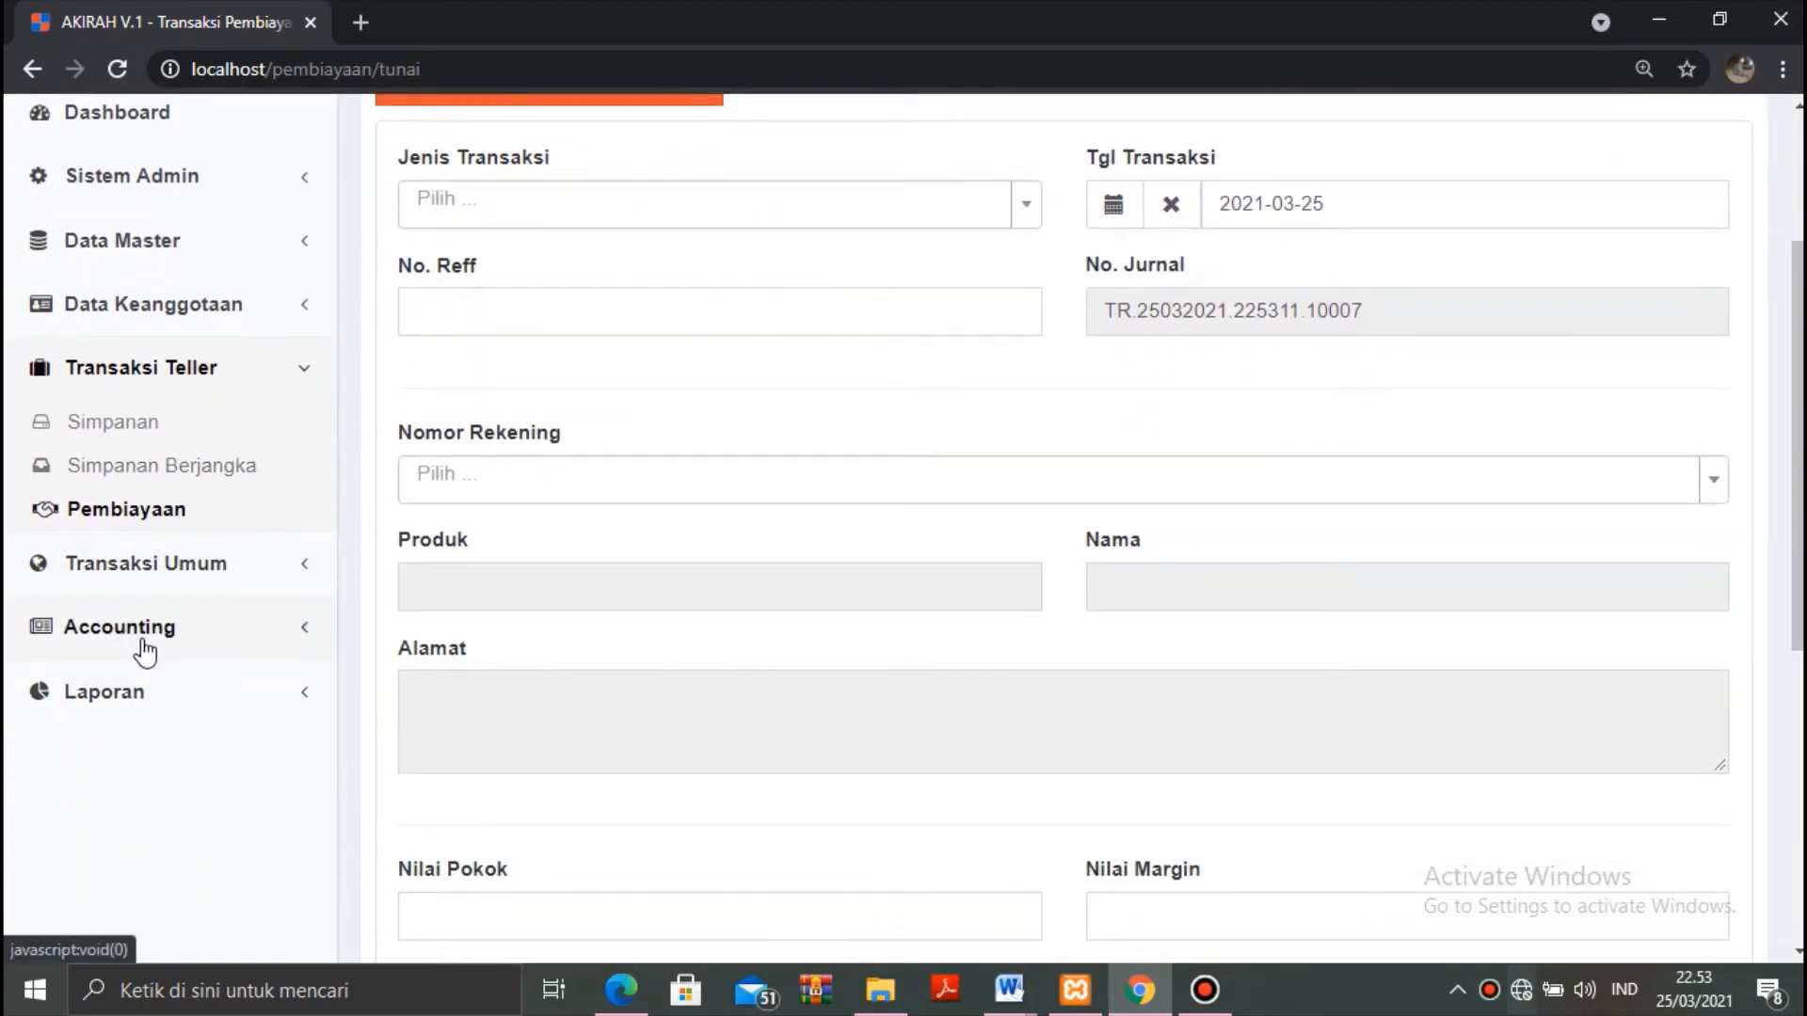
click(230, 629)
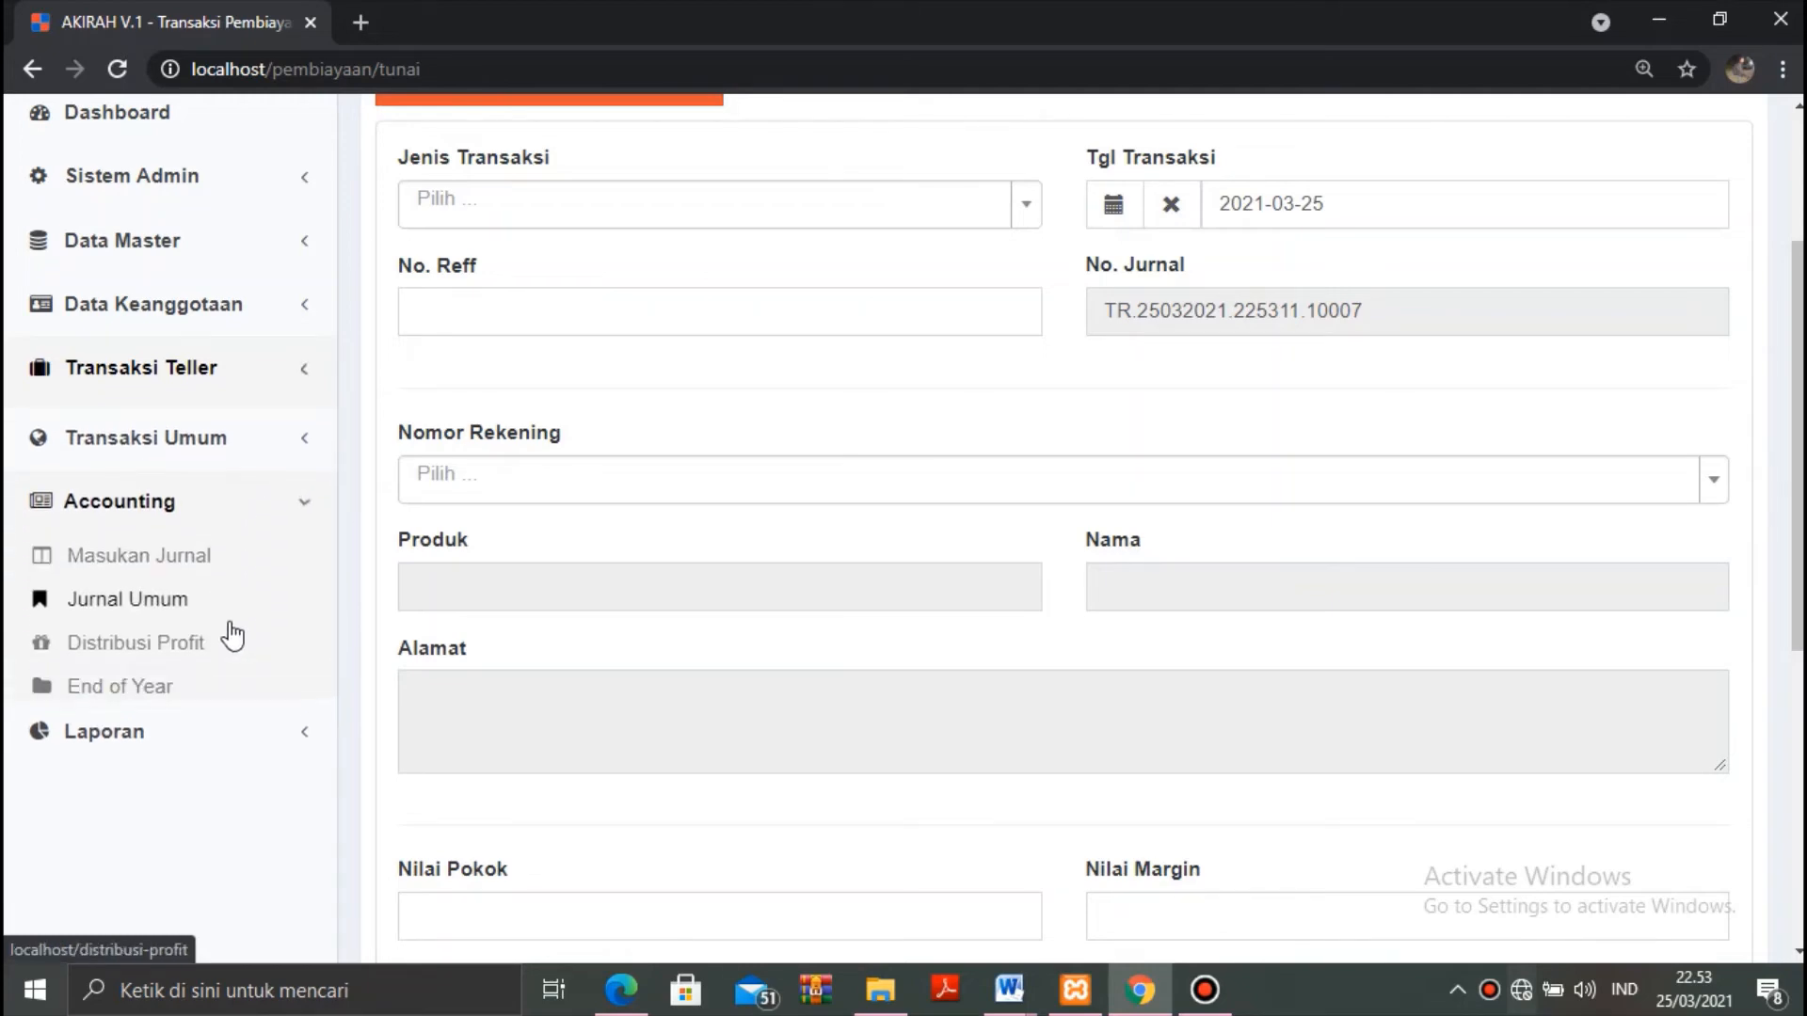
click(124, 638)
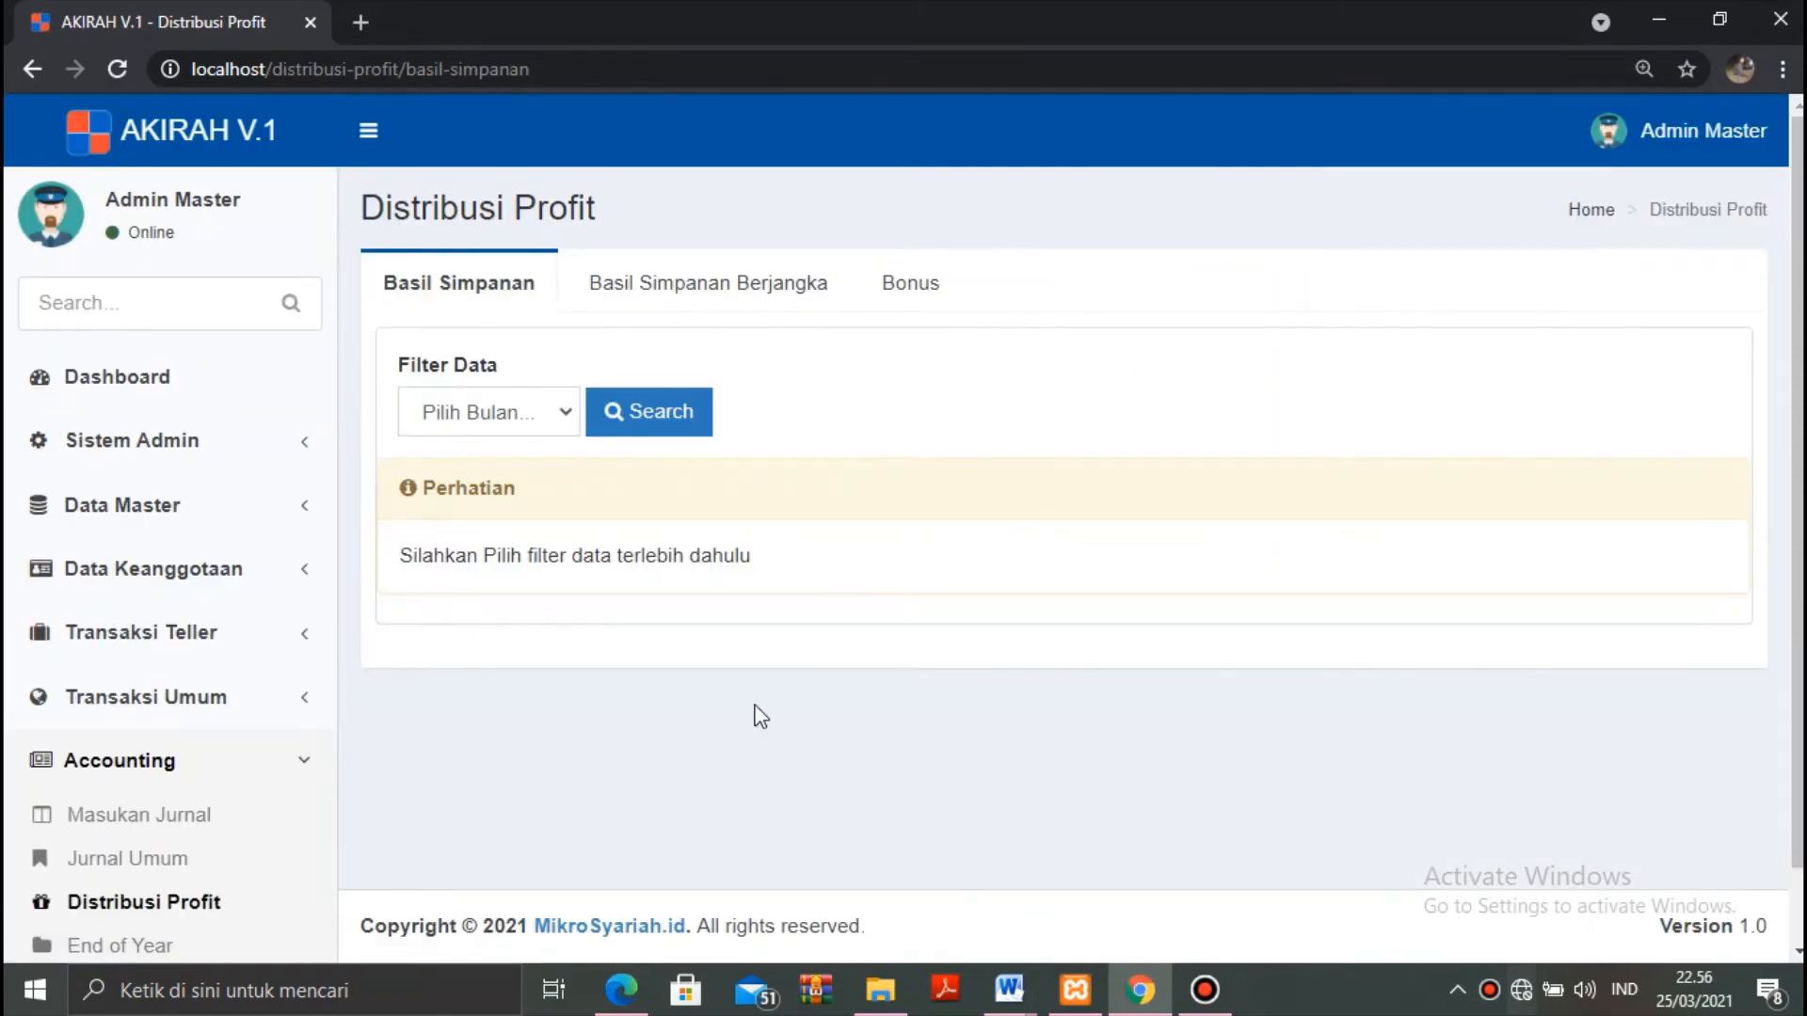
click(752, 282)
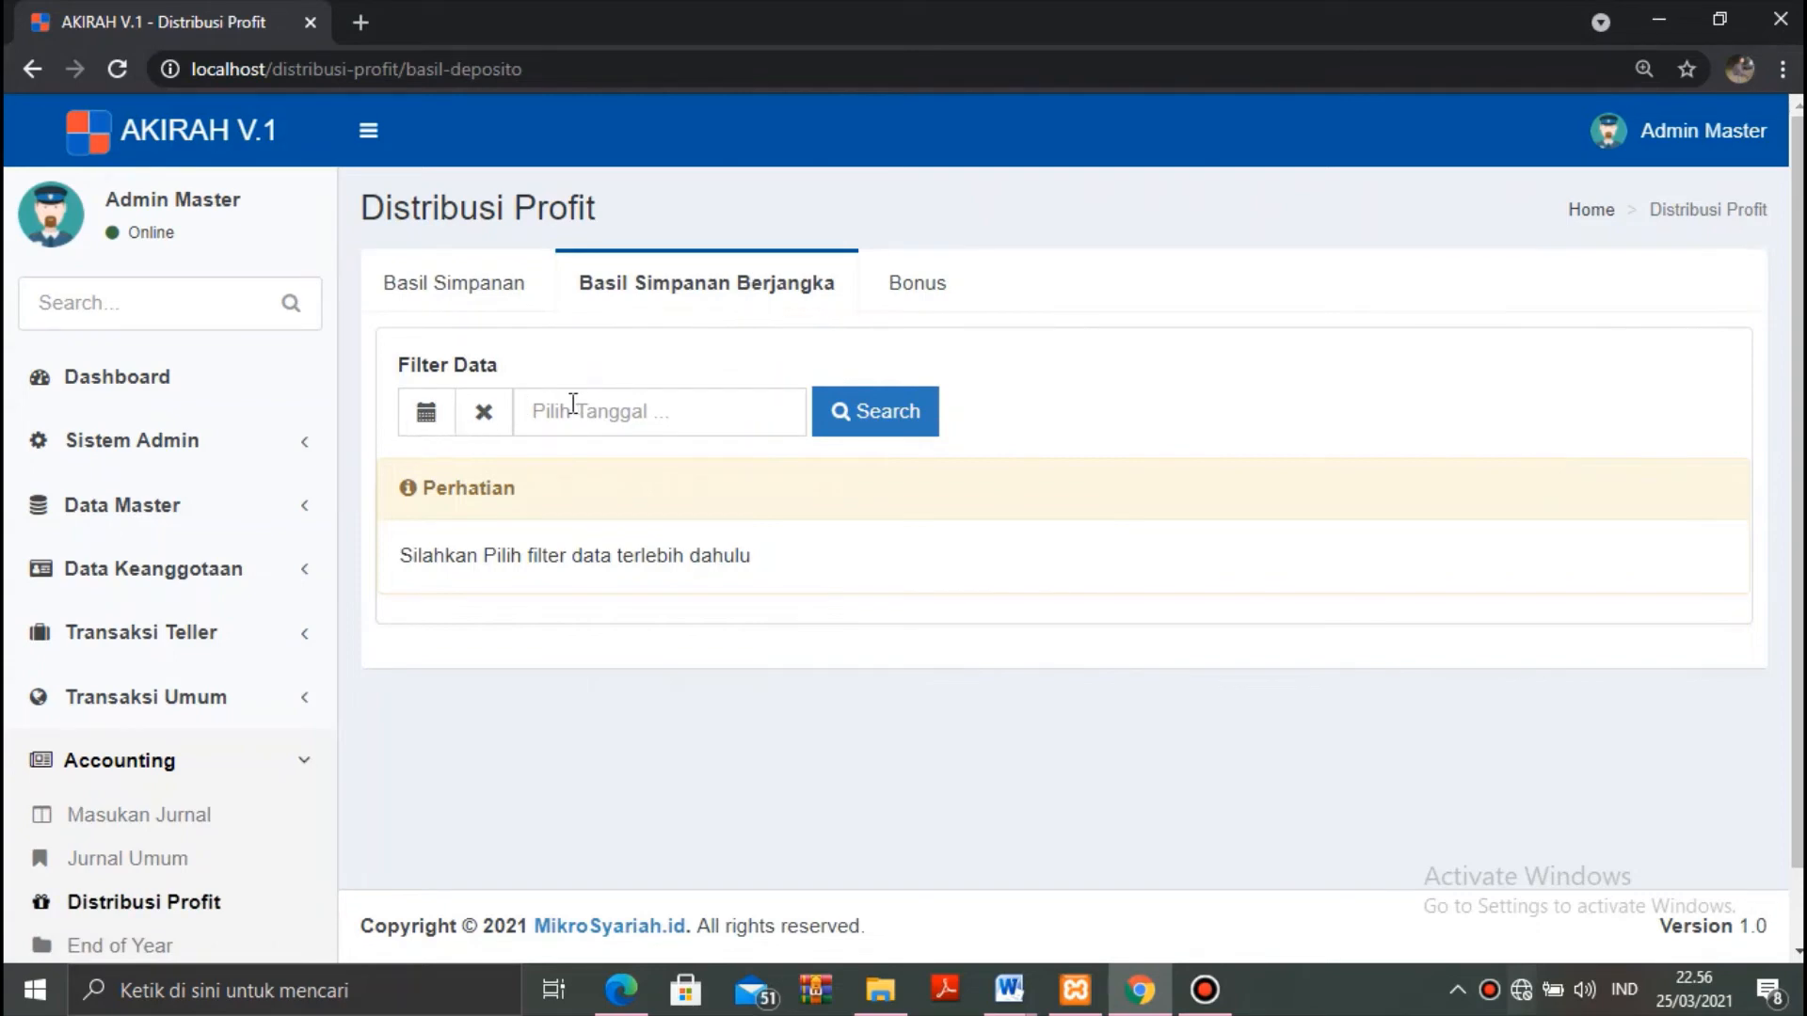
click(426, 415)
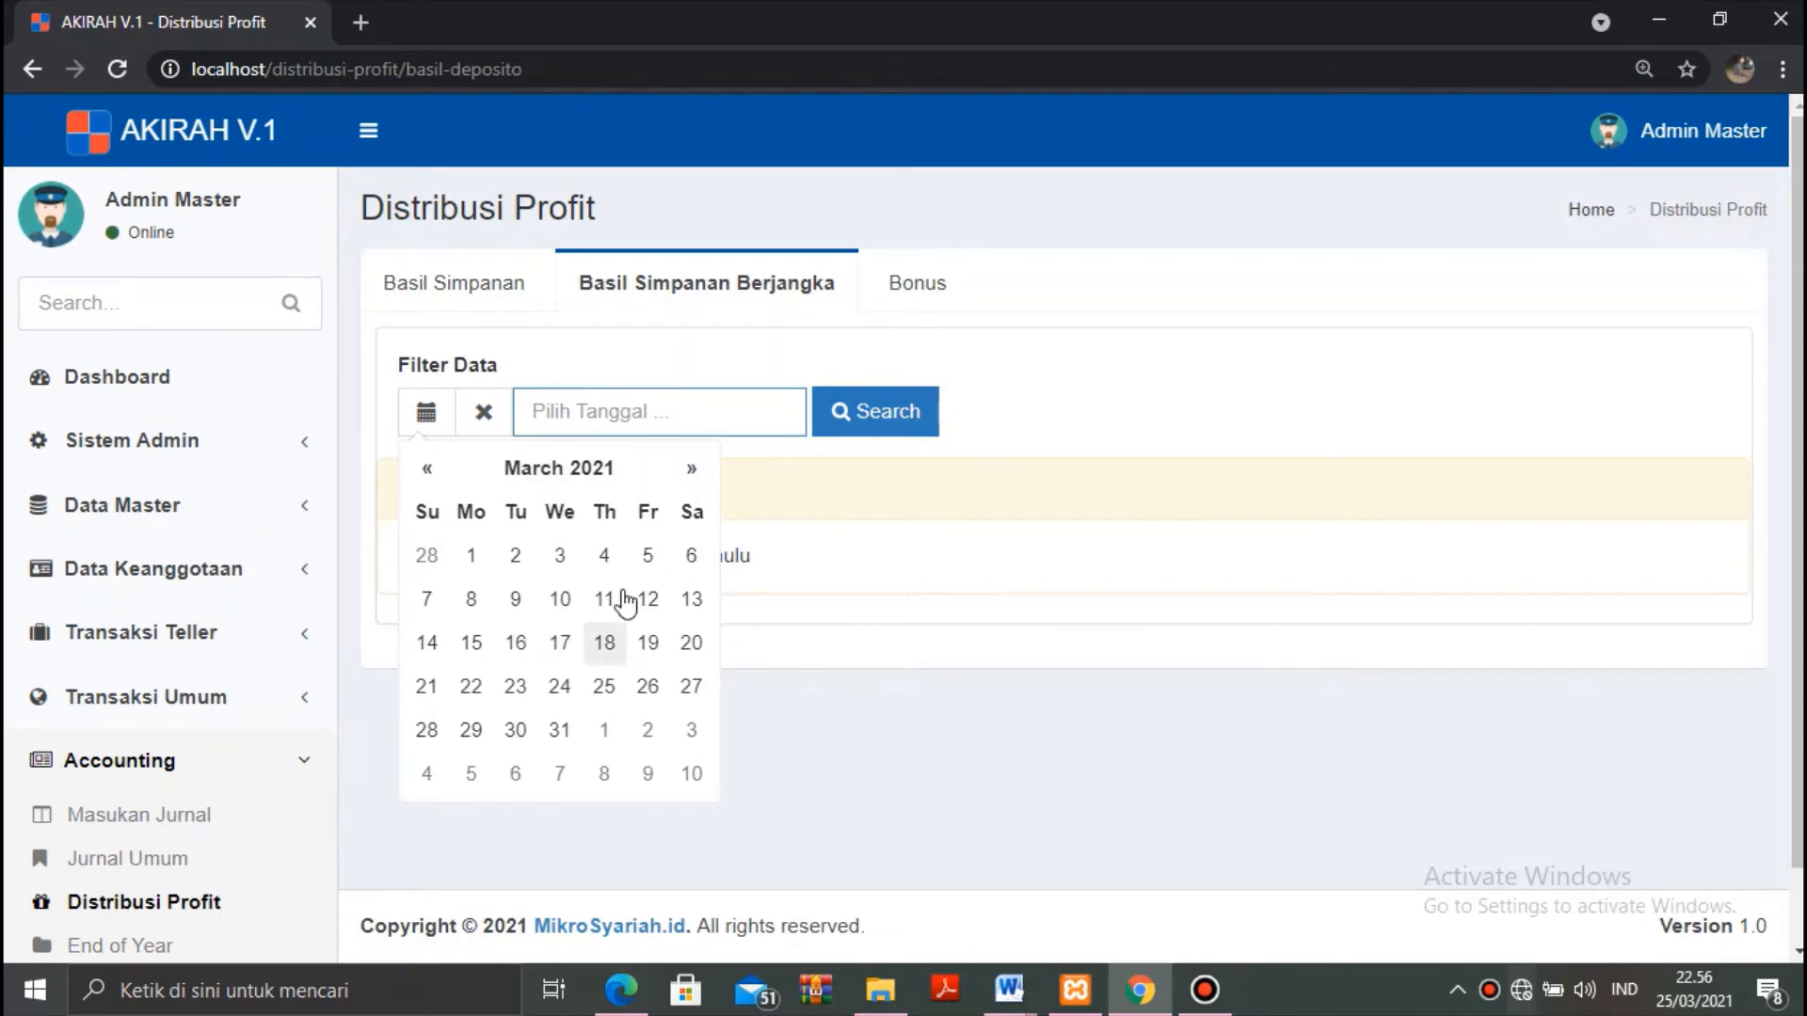
click(693, 480)
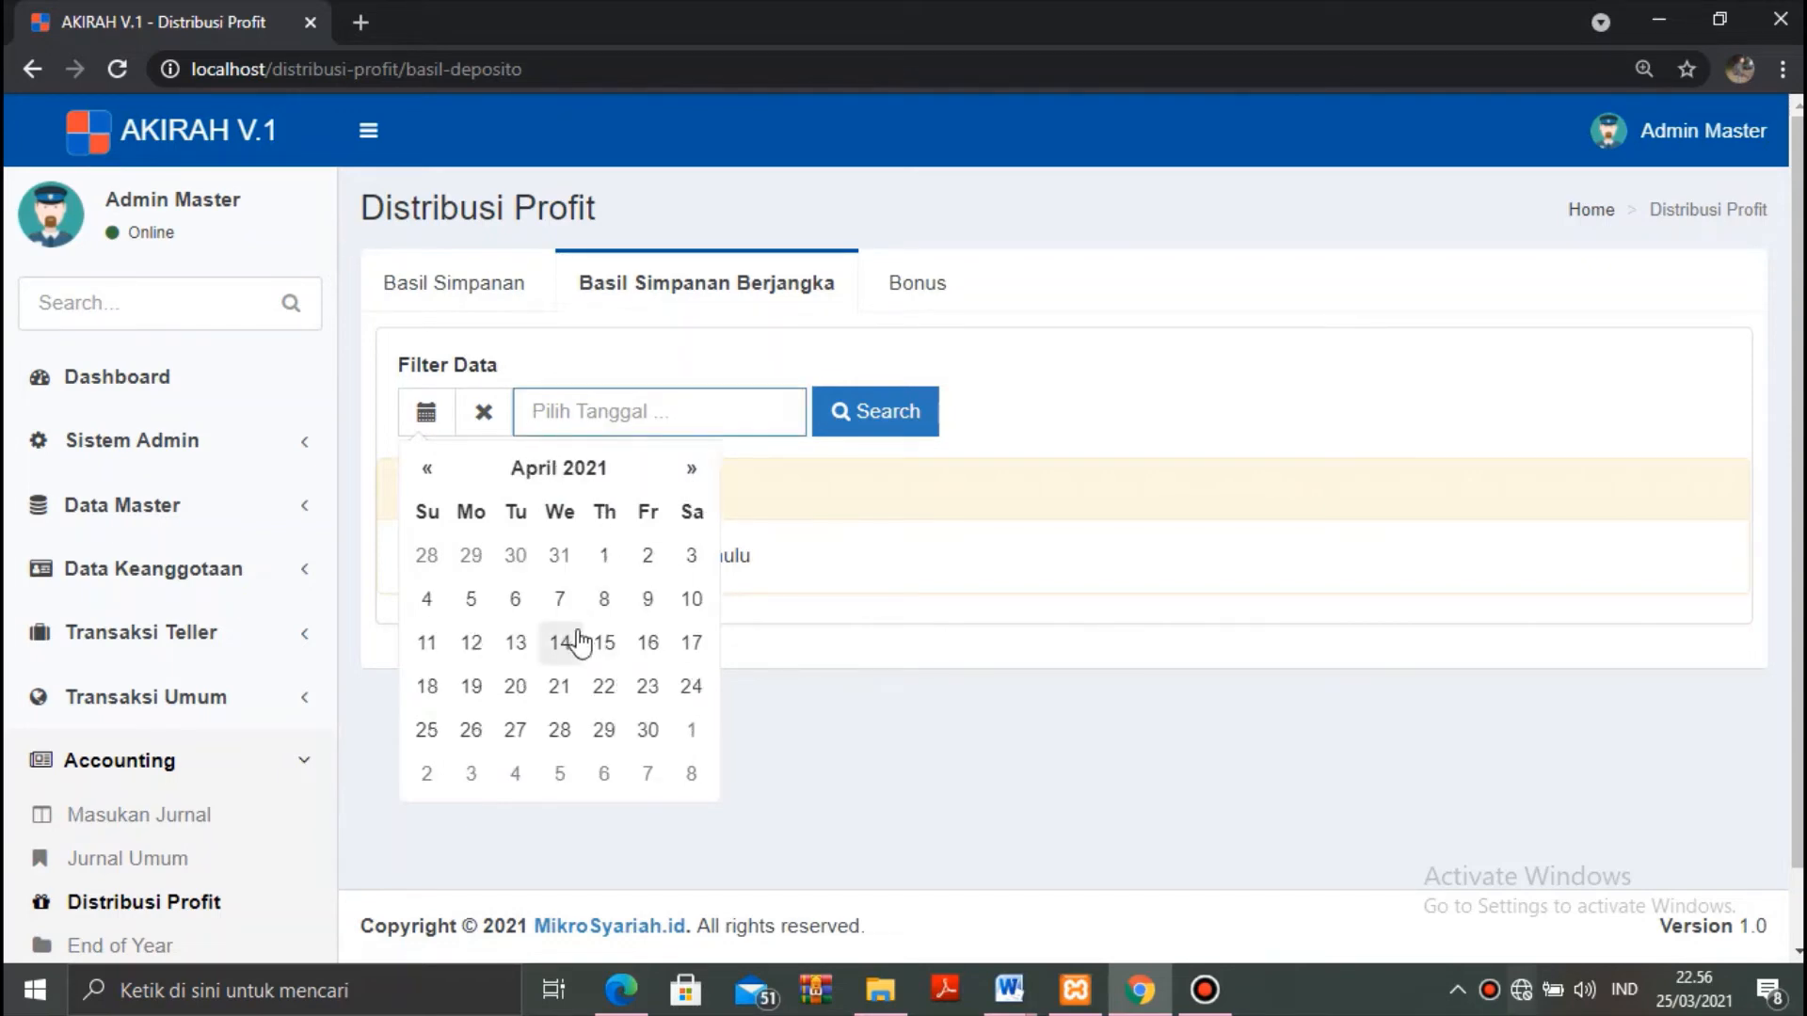
click(691, 685)
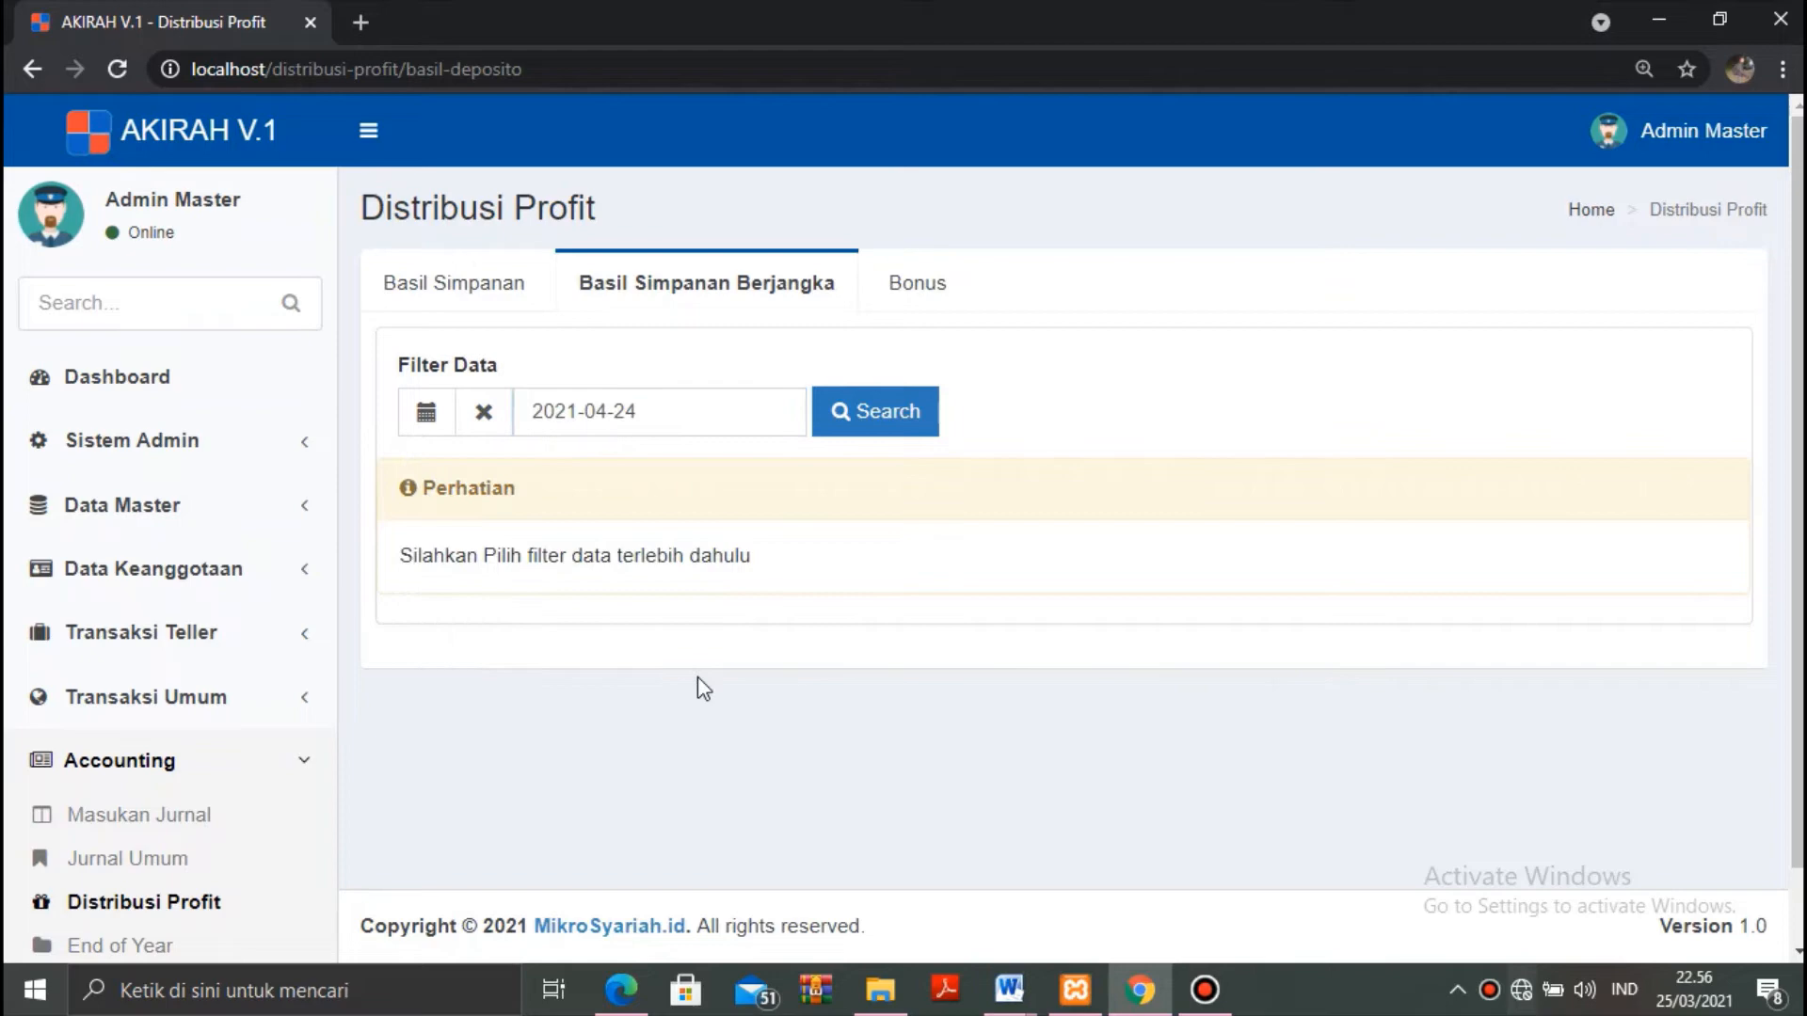
click(885, 414)
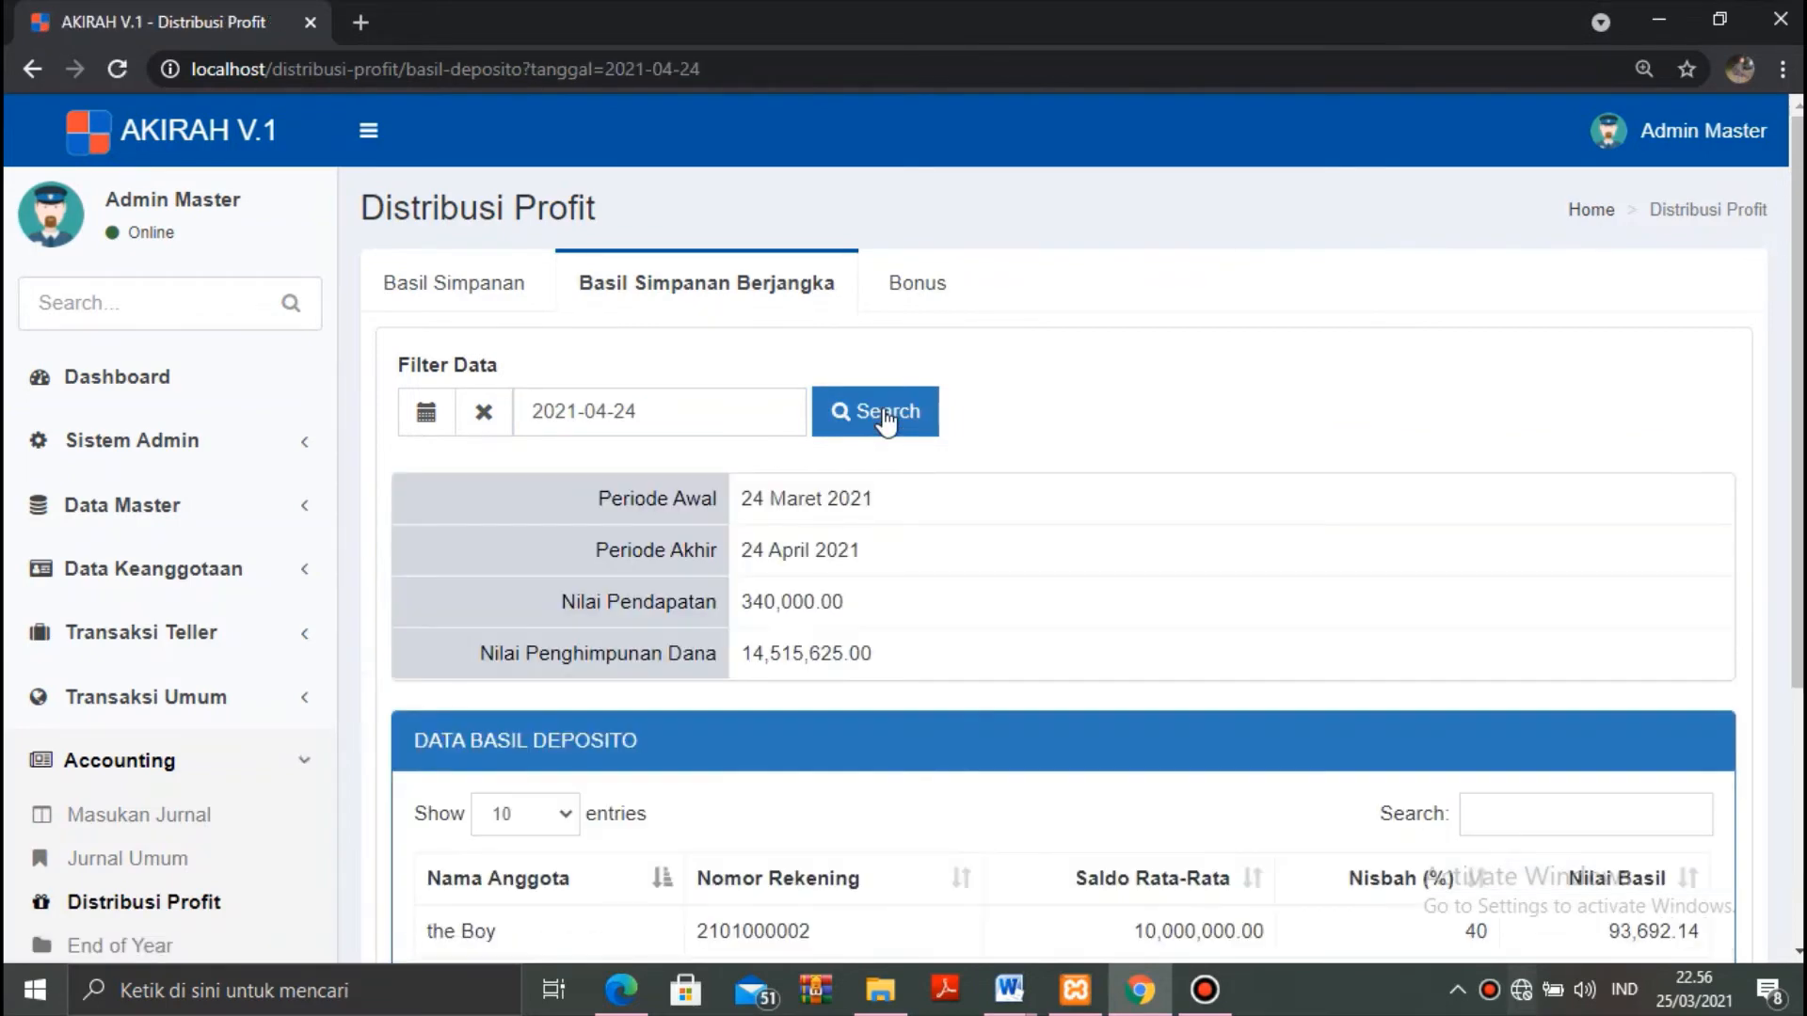
scroll(903, 527, down, 2)
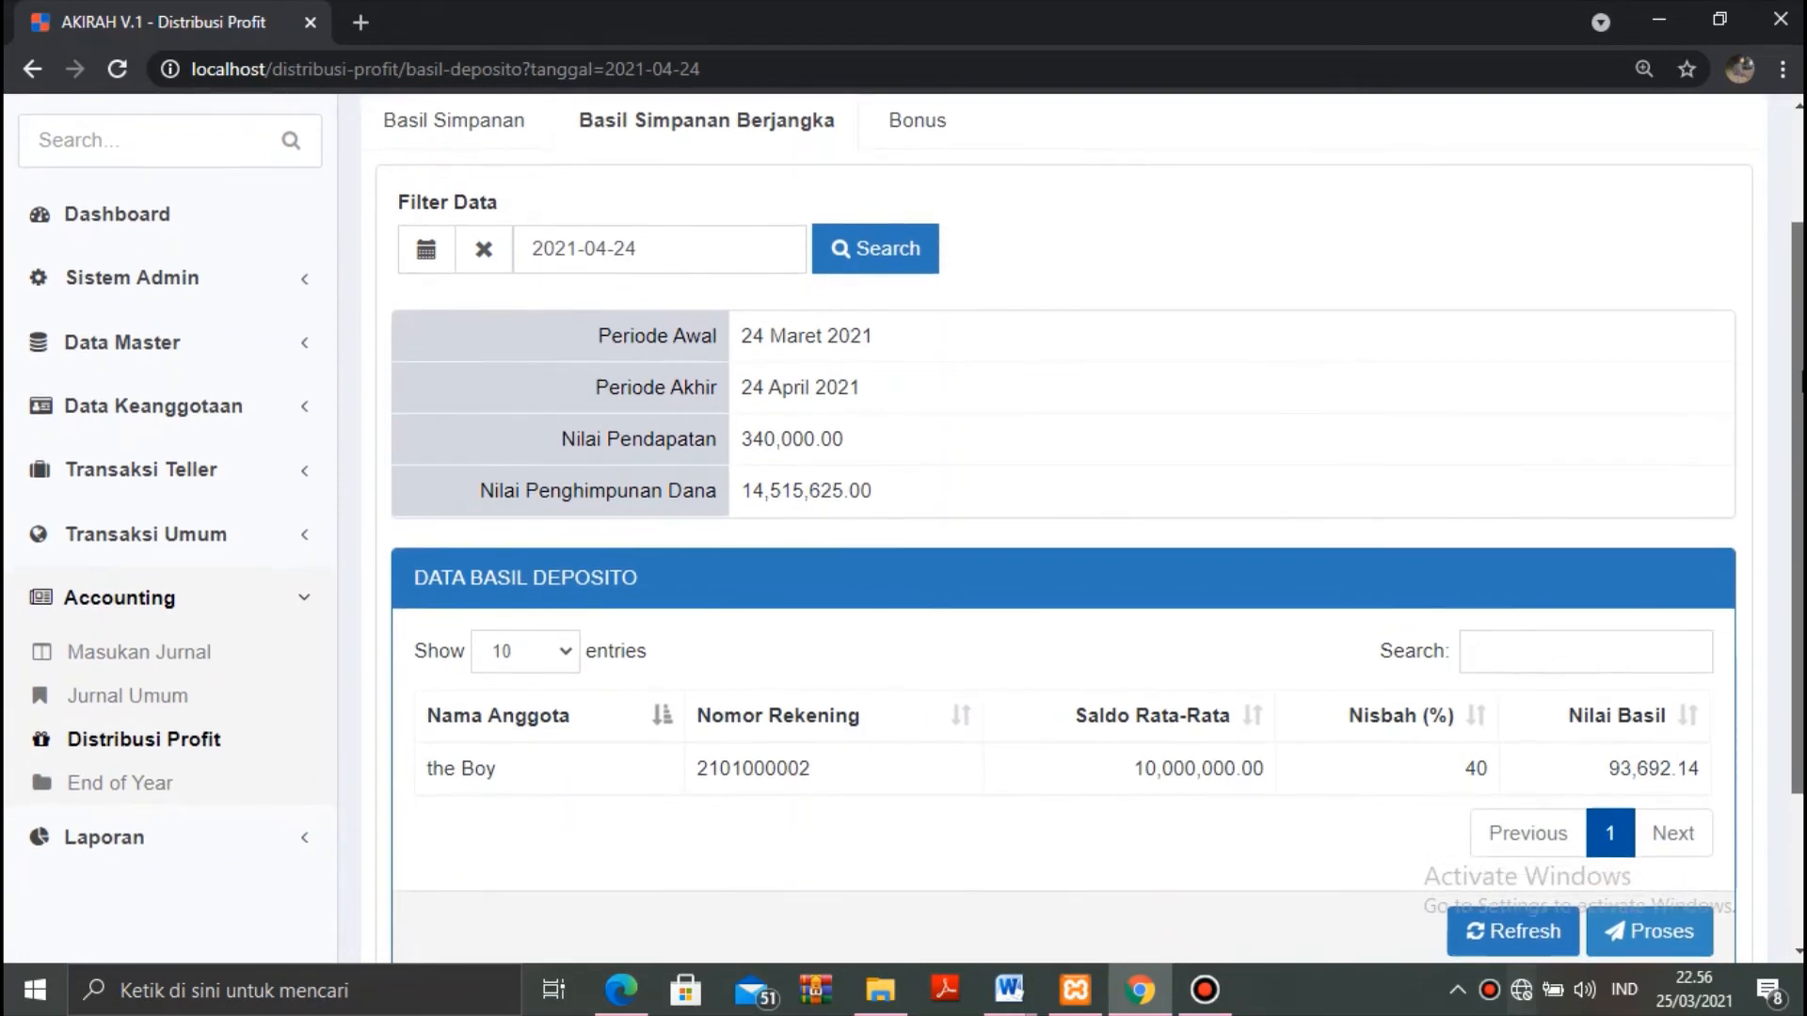
scroll(1656, 523, down, 2)
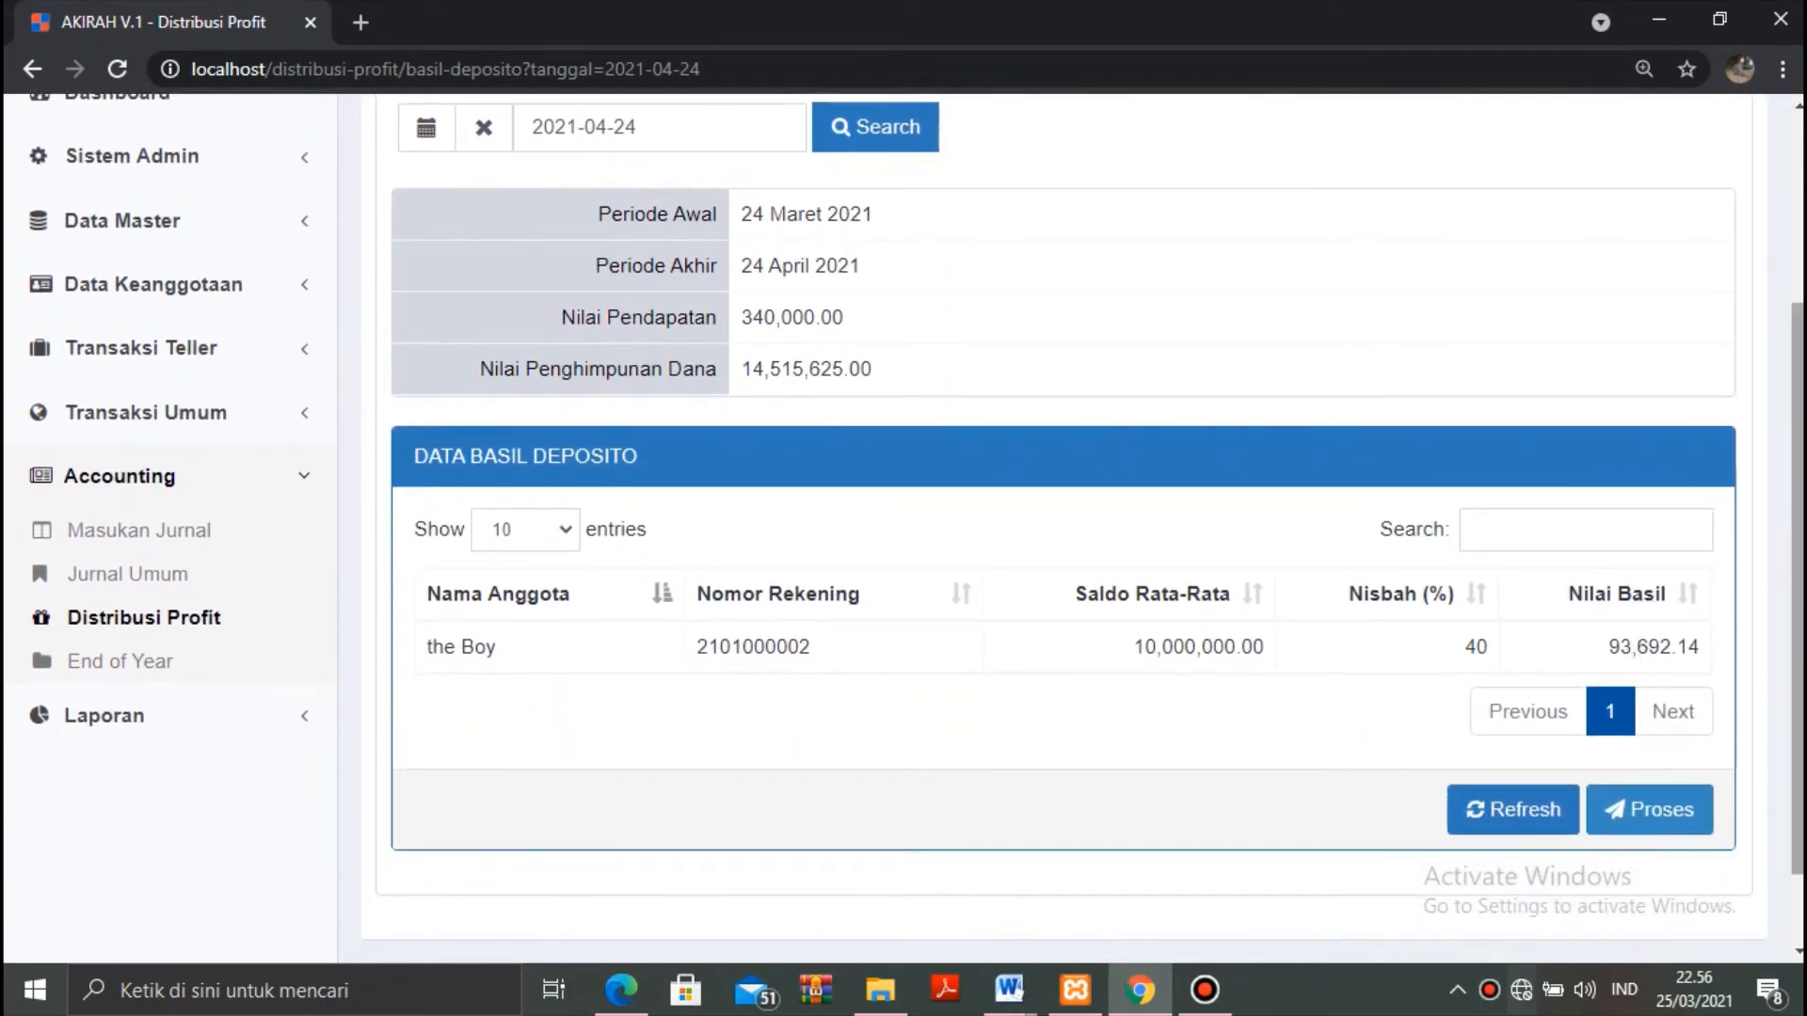
scroll(1637, 677, up, 2)
scroll(1709, 754, down, 1)
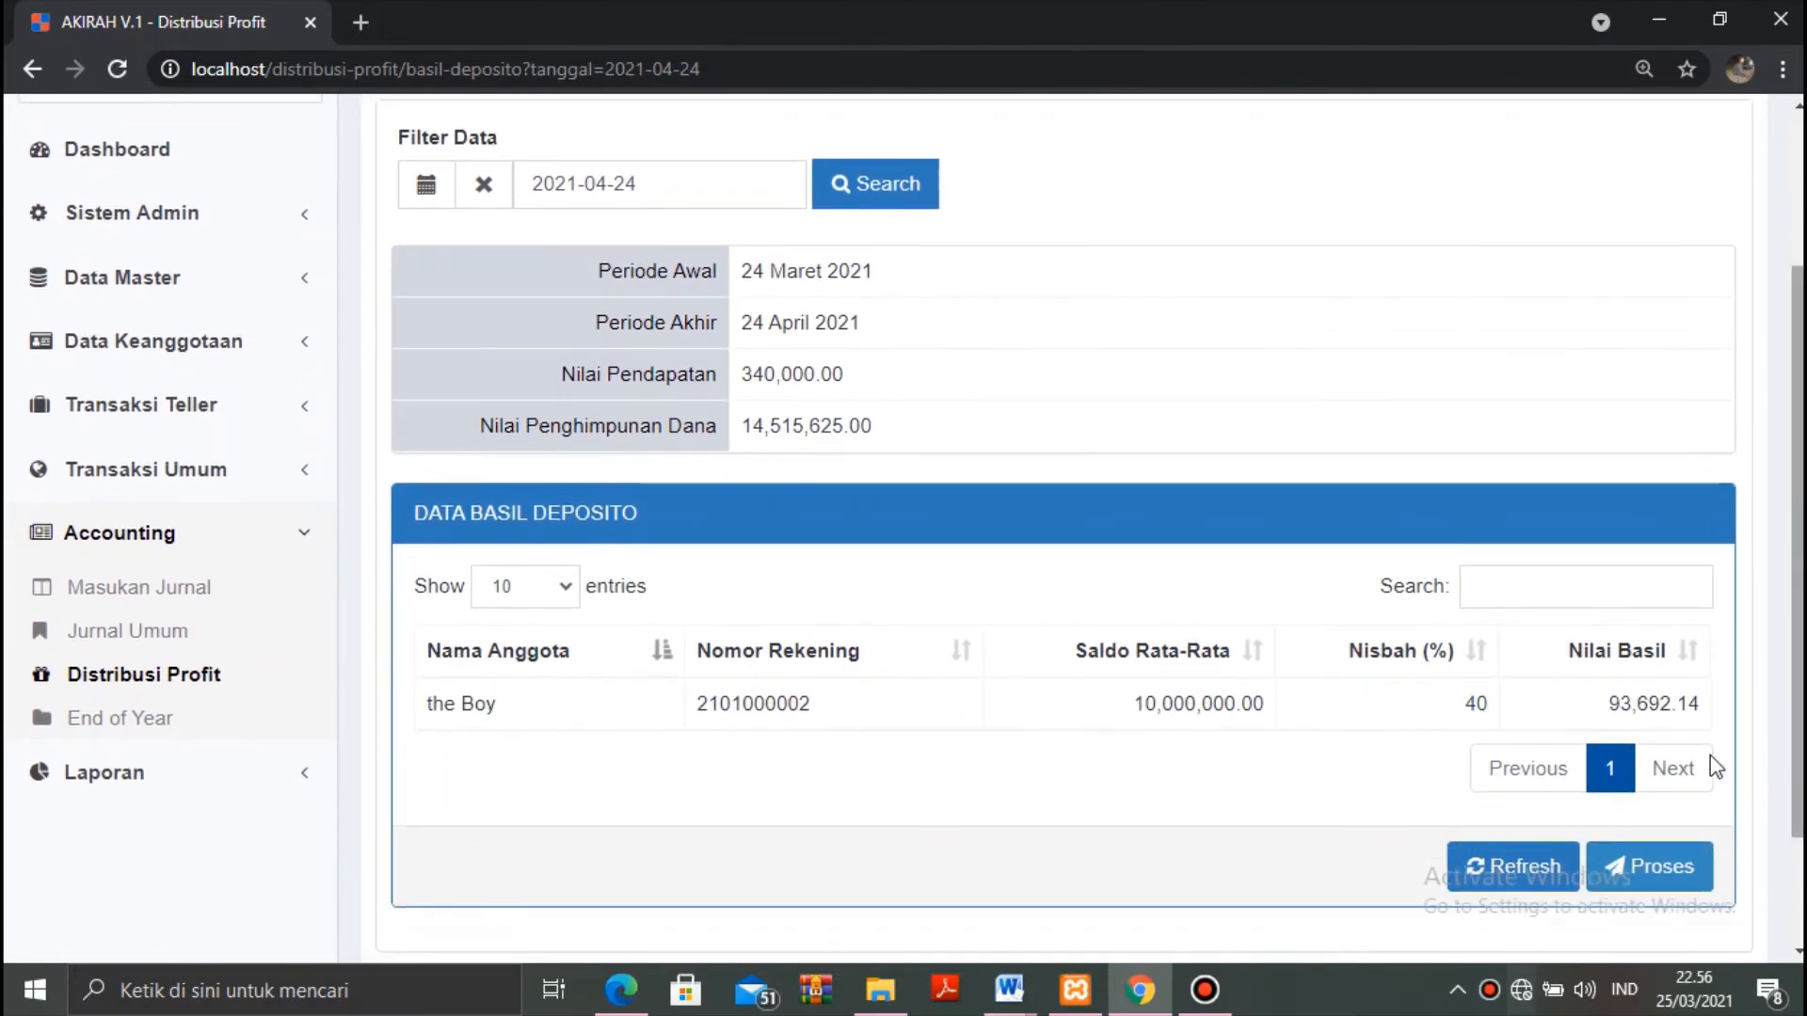
click(1658, 870)
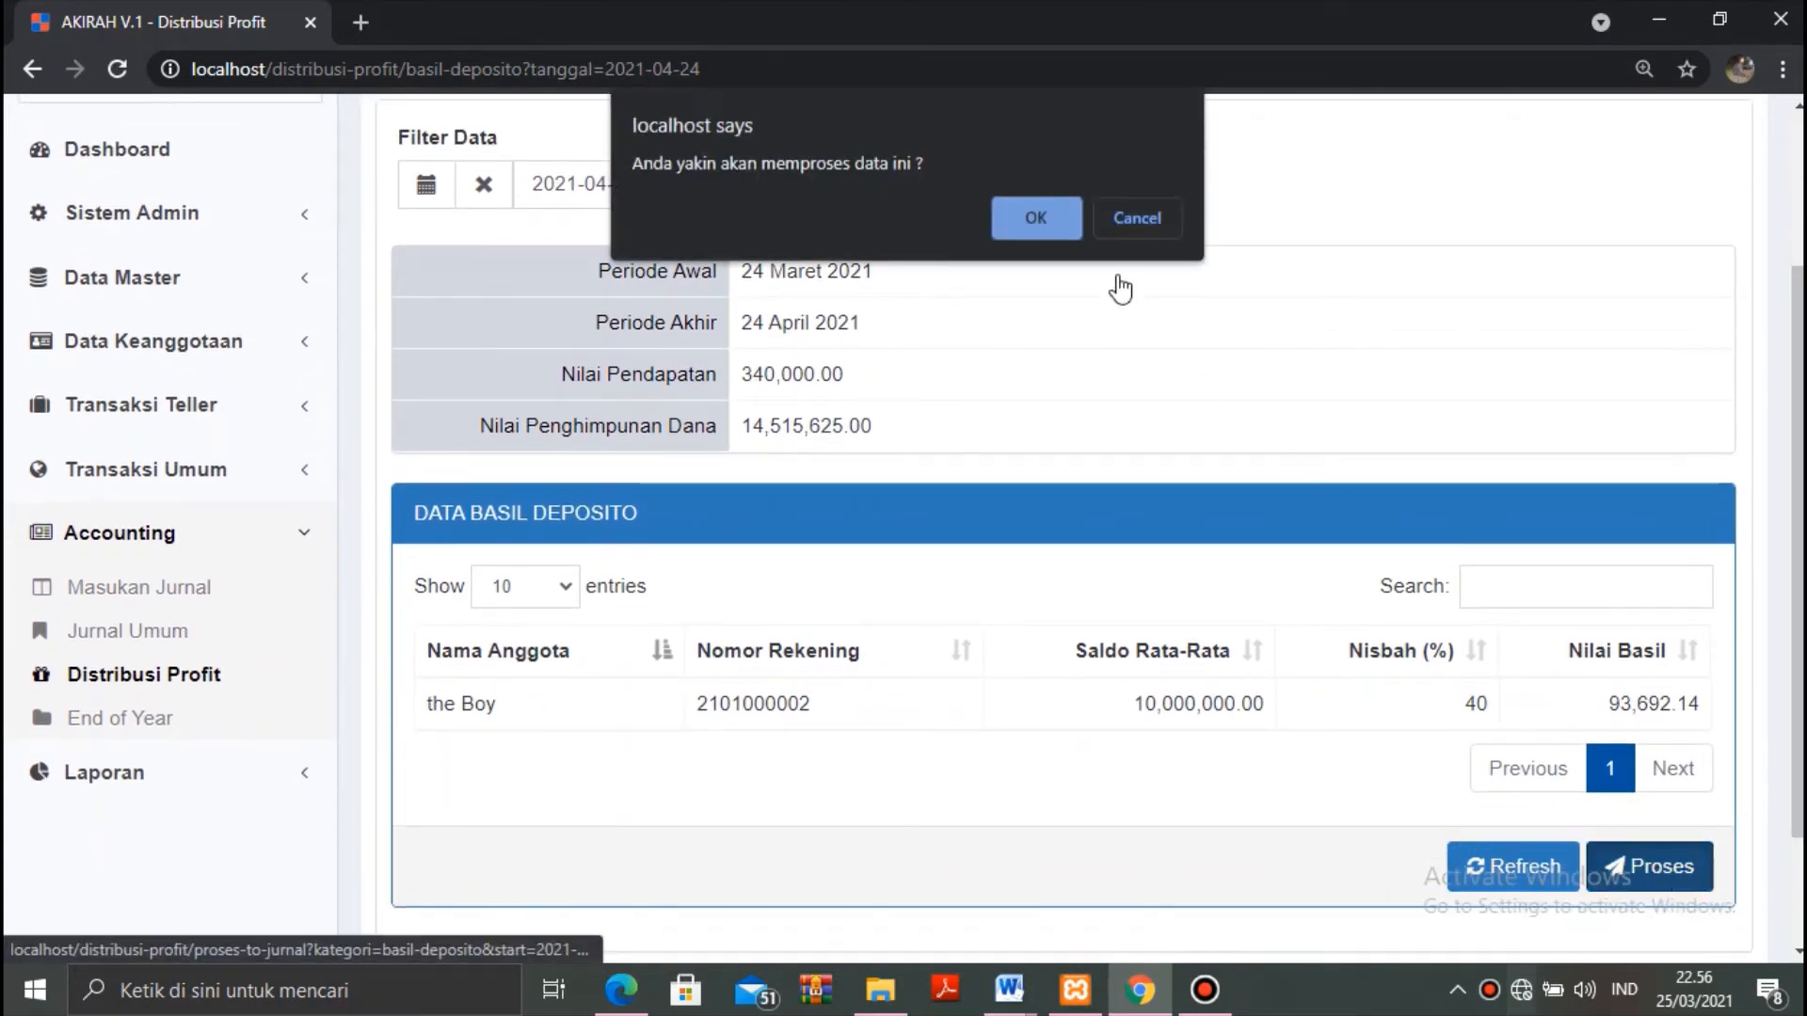
click(1040, 218)
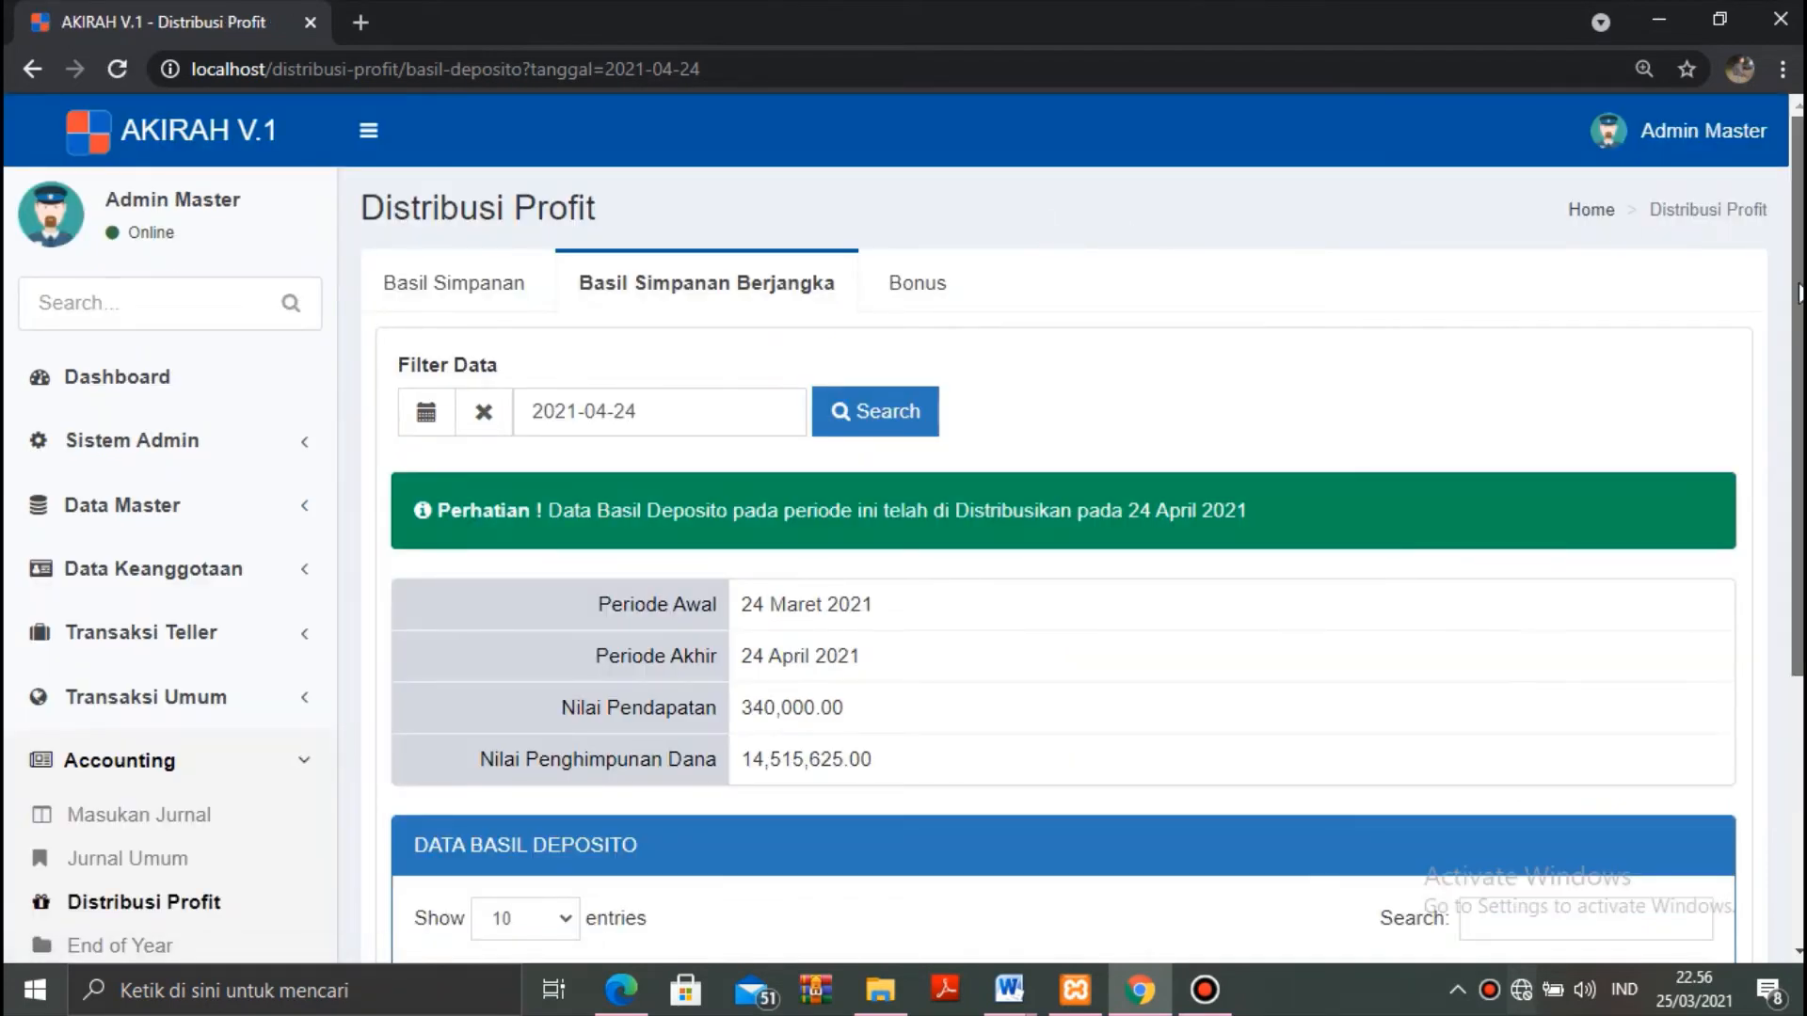
scroll(1787, 467, down, 3)
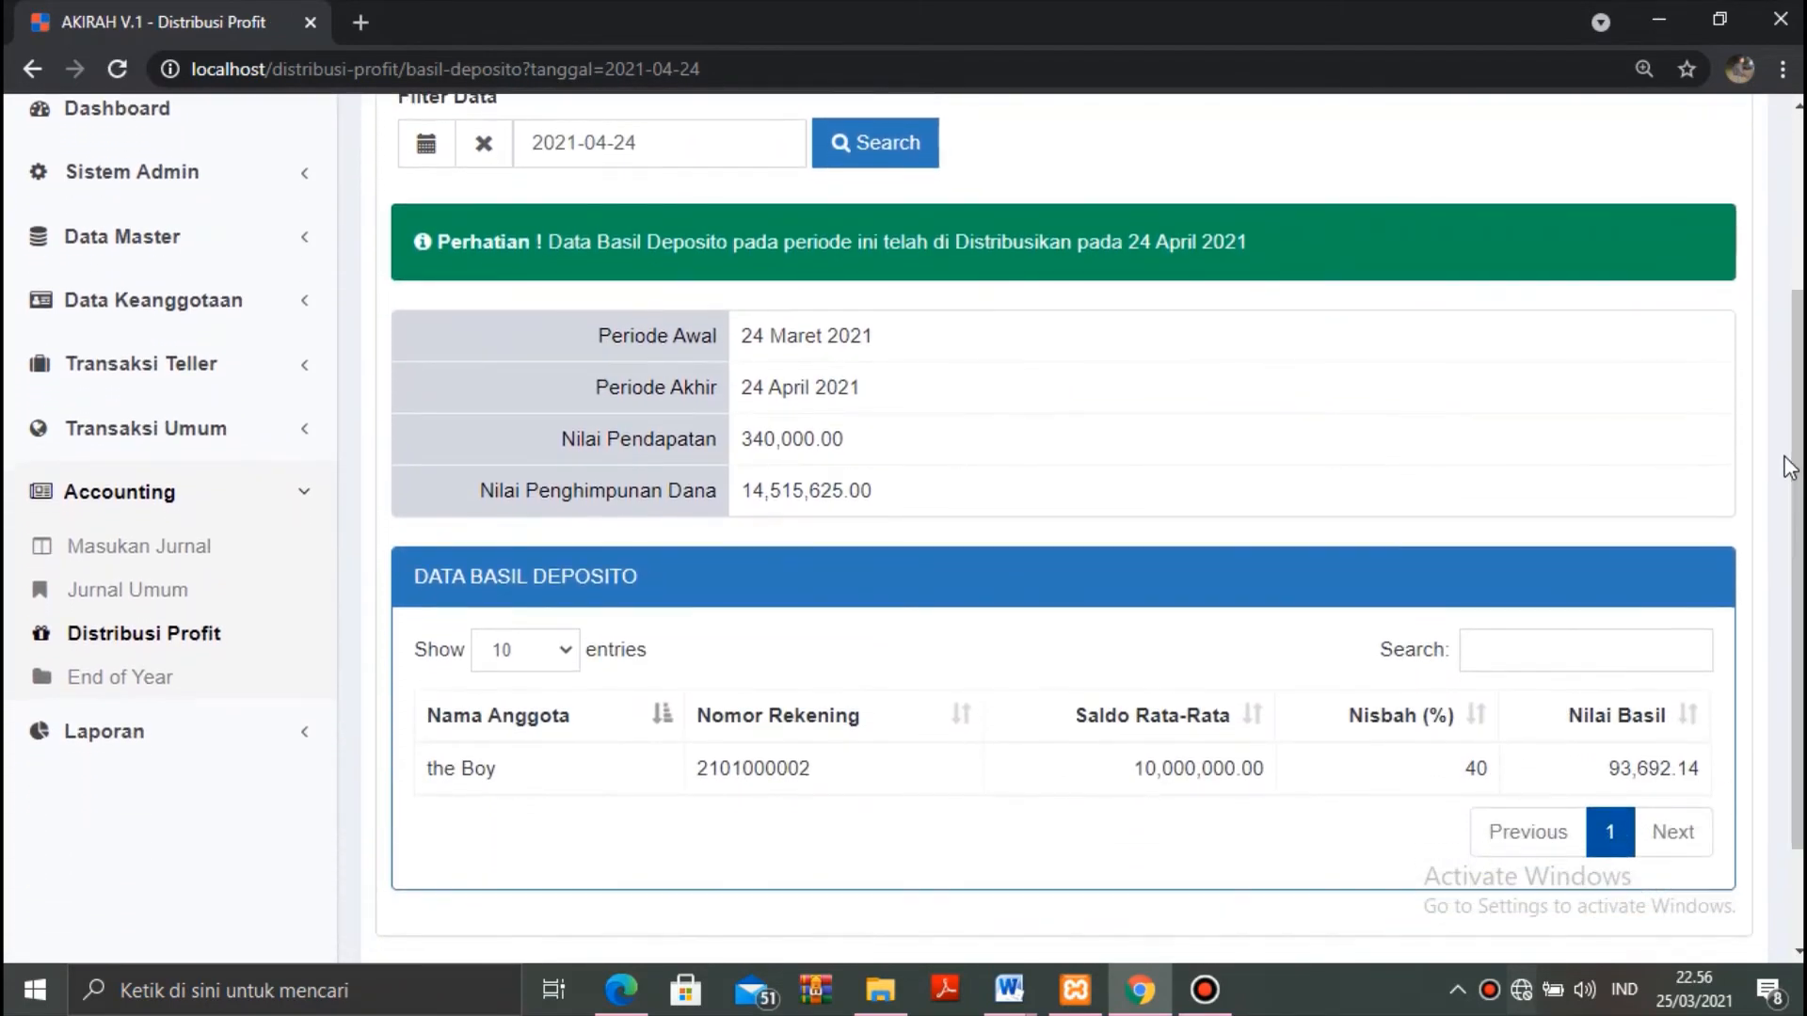
Look up the Bonus distribution data for the date 2021-03-24.
scroll(1787, 468, up, 3)
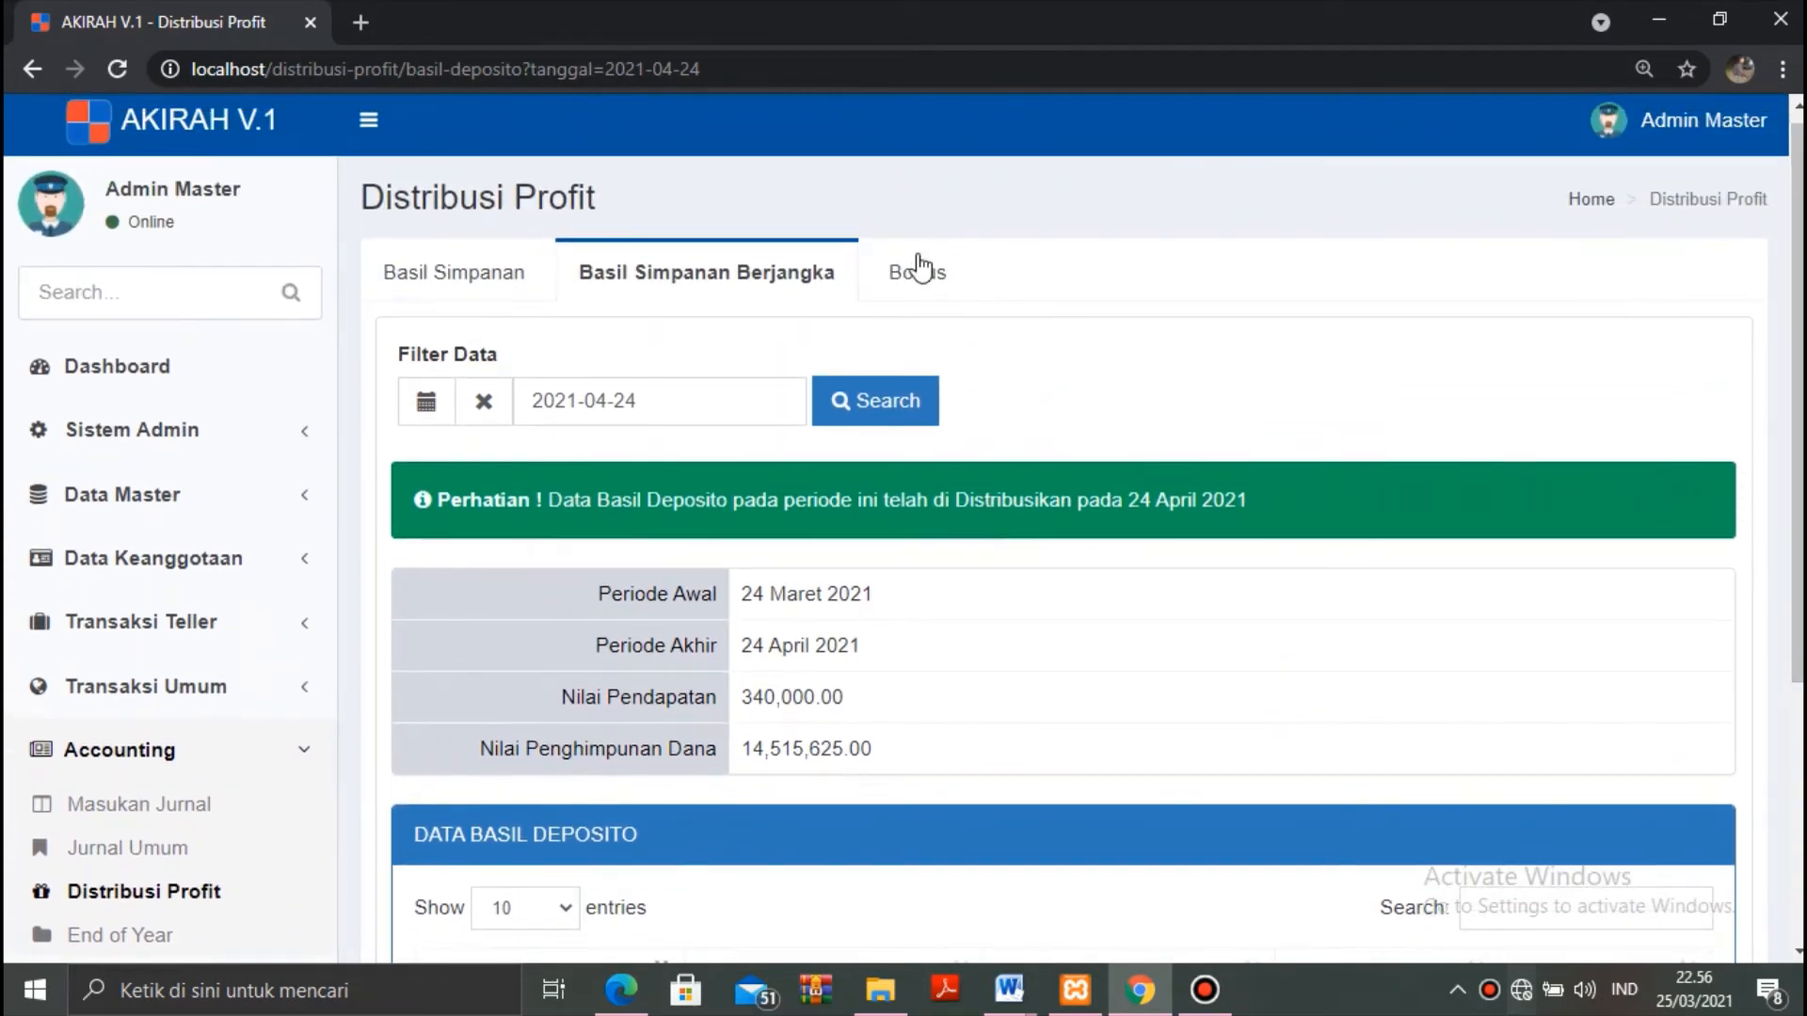
click(917, 270)
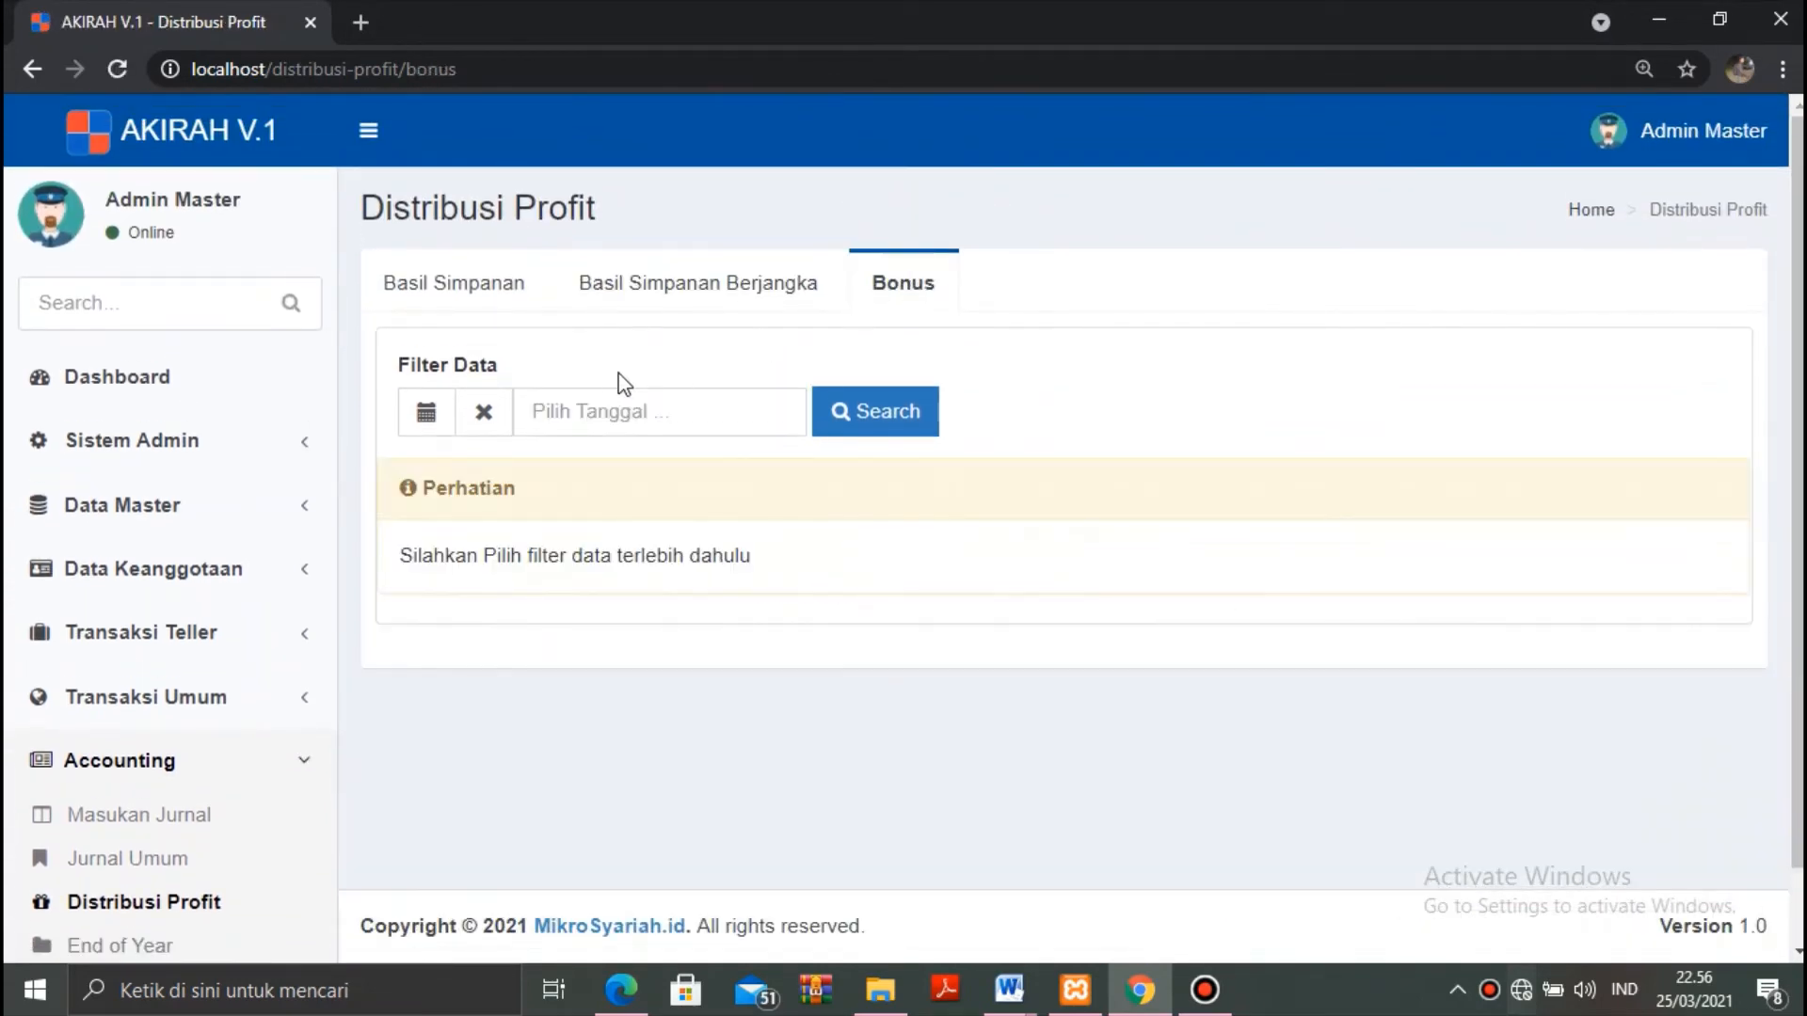
click(424, 414)
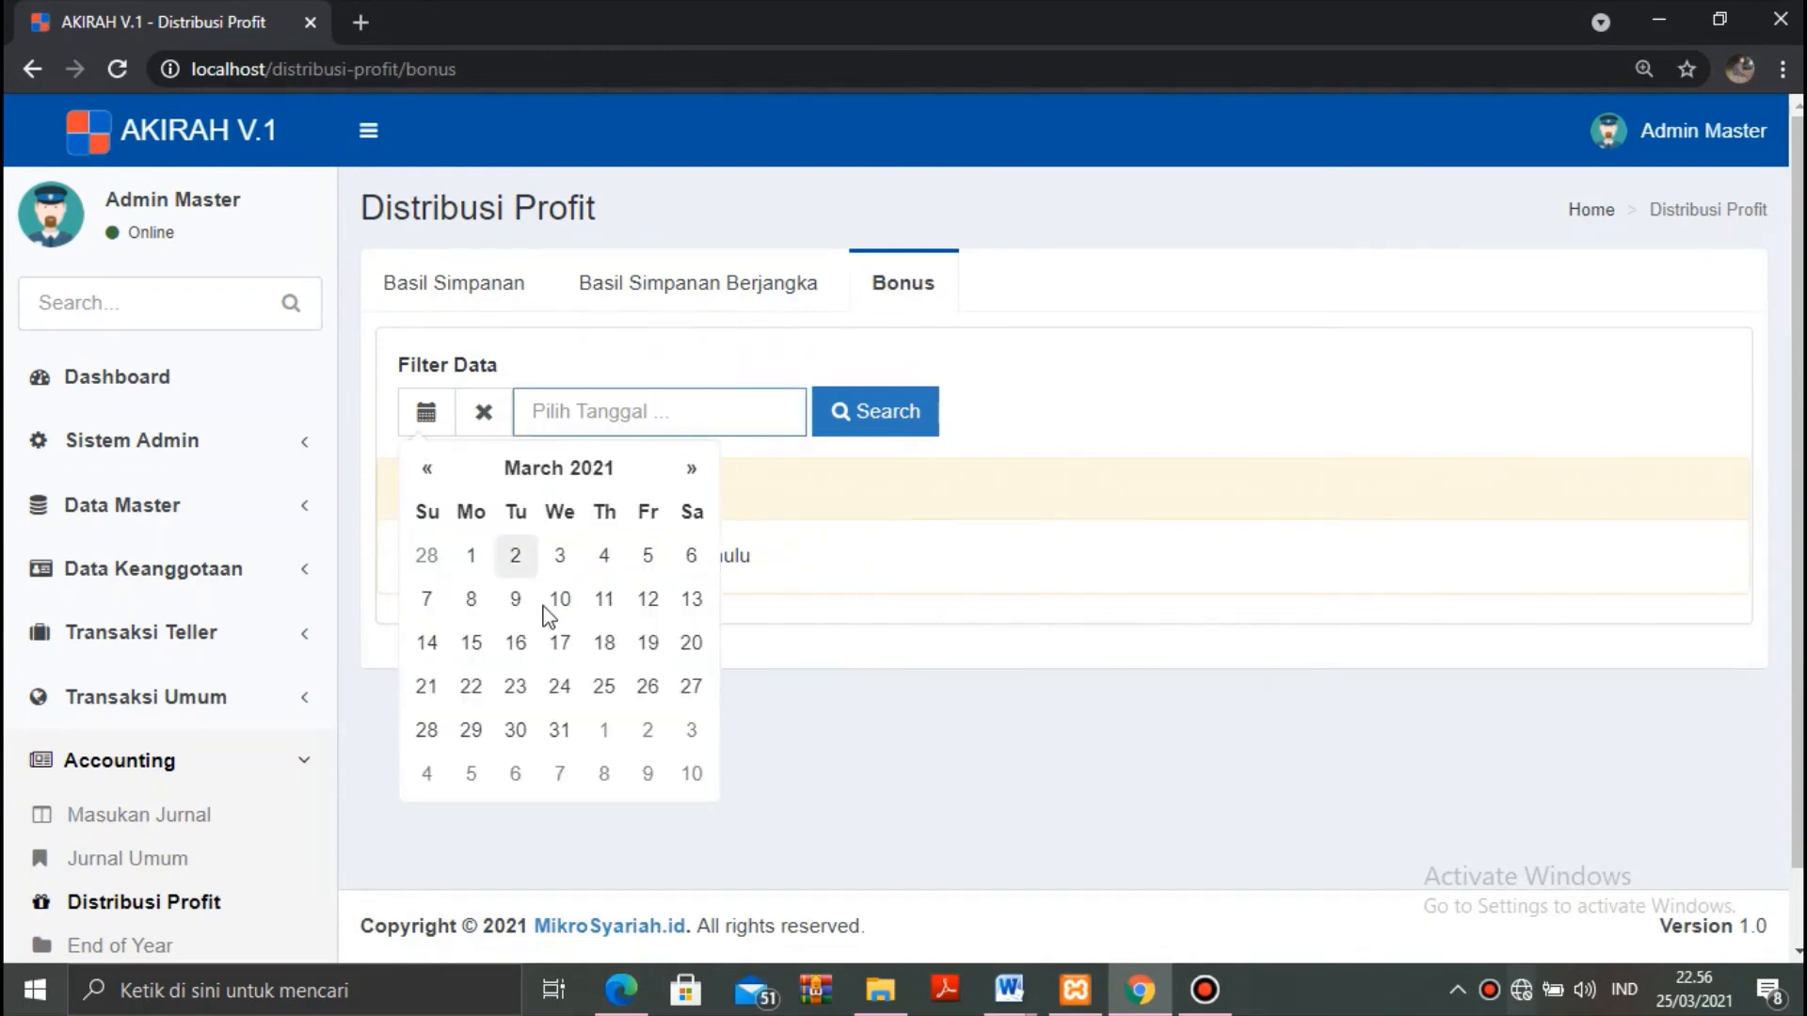
click(558, 686)
click(860, 412)
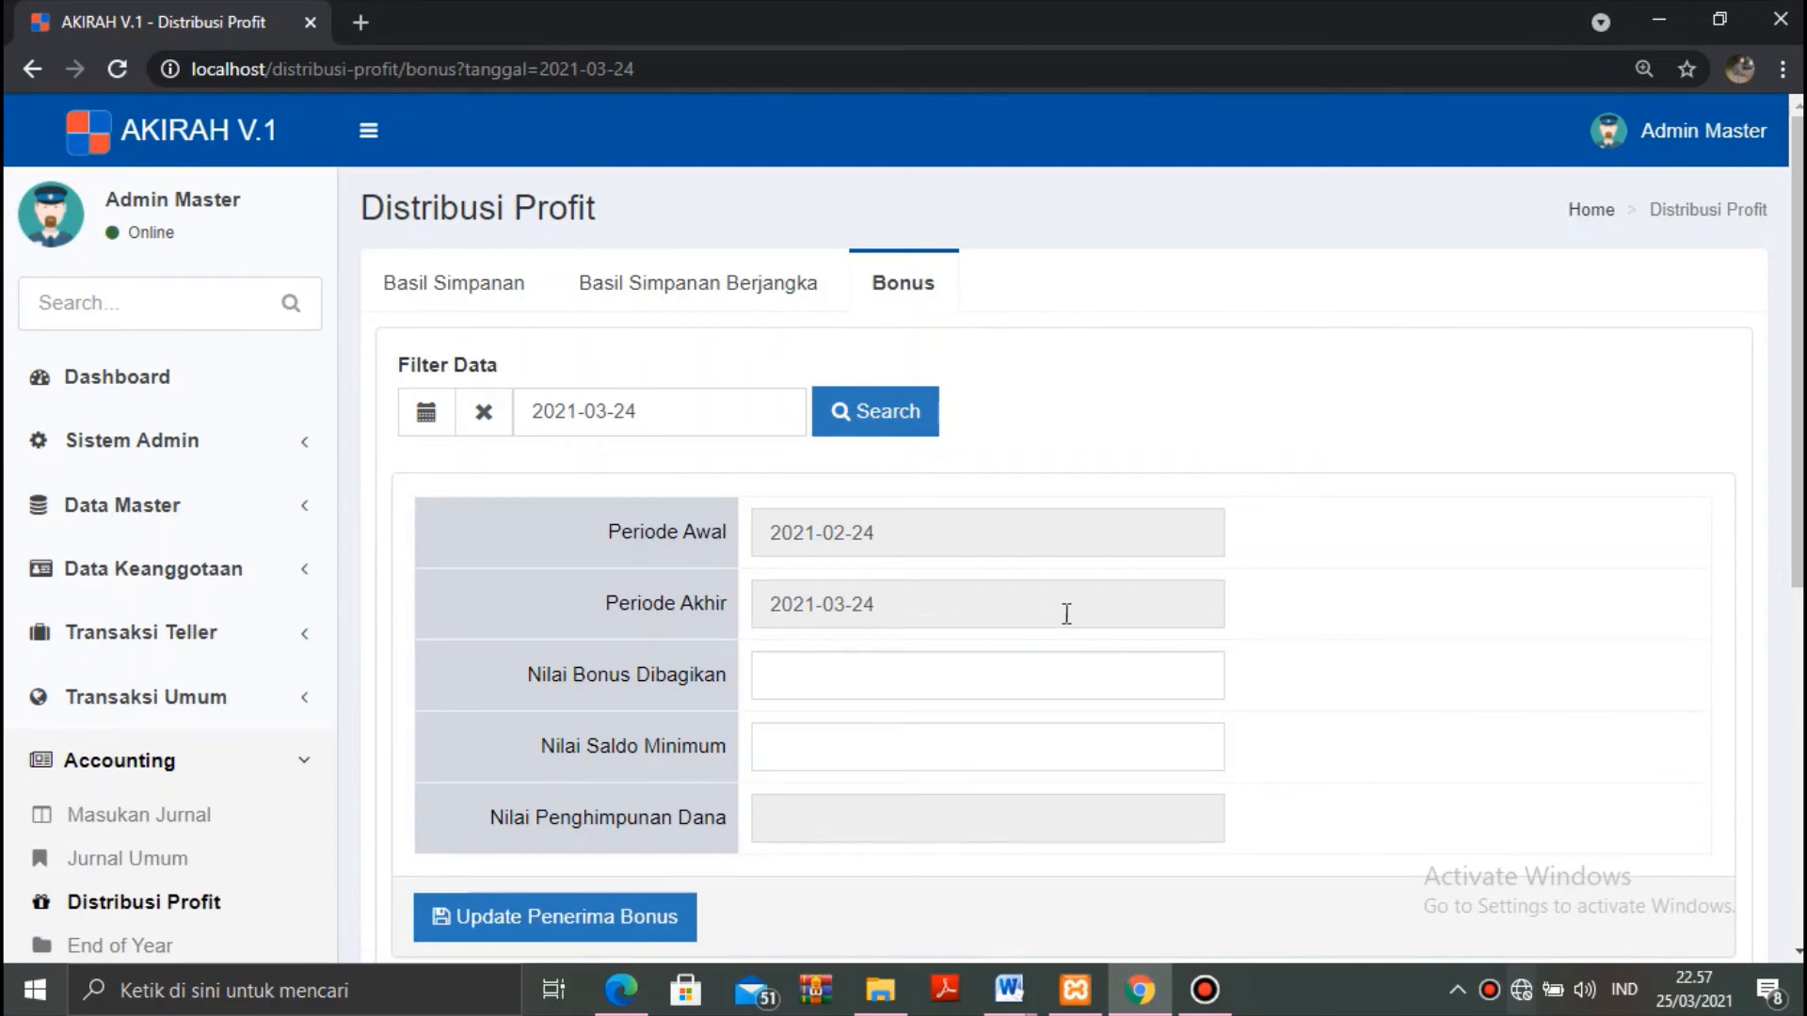
Set Nilai Saldo Minimum to 3000000 and Nilai Bonus Dibagikan to 100000, and update the bonus recipients.
drag(1797, 390, 1798, 500)
click(838, 533)
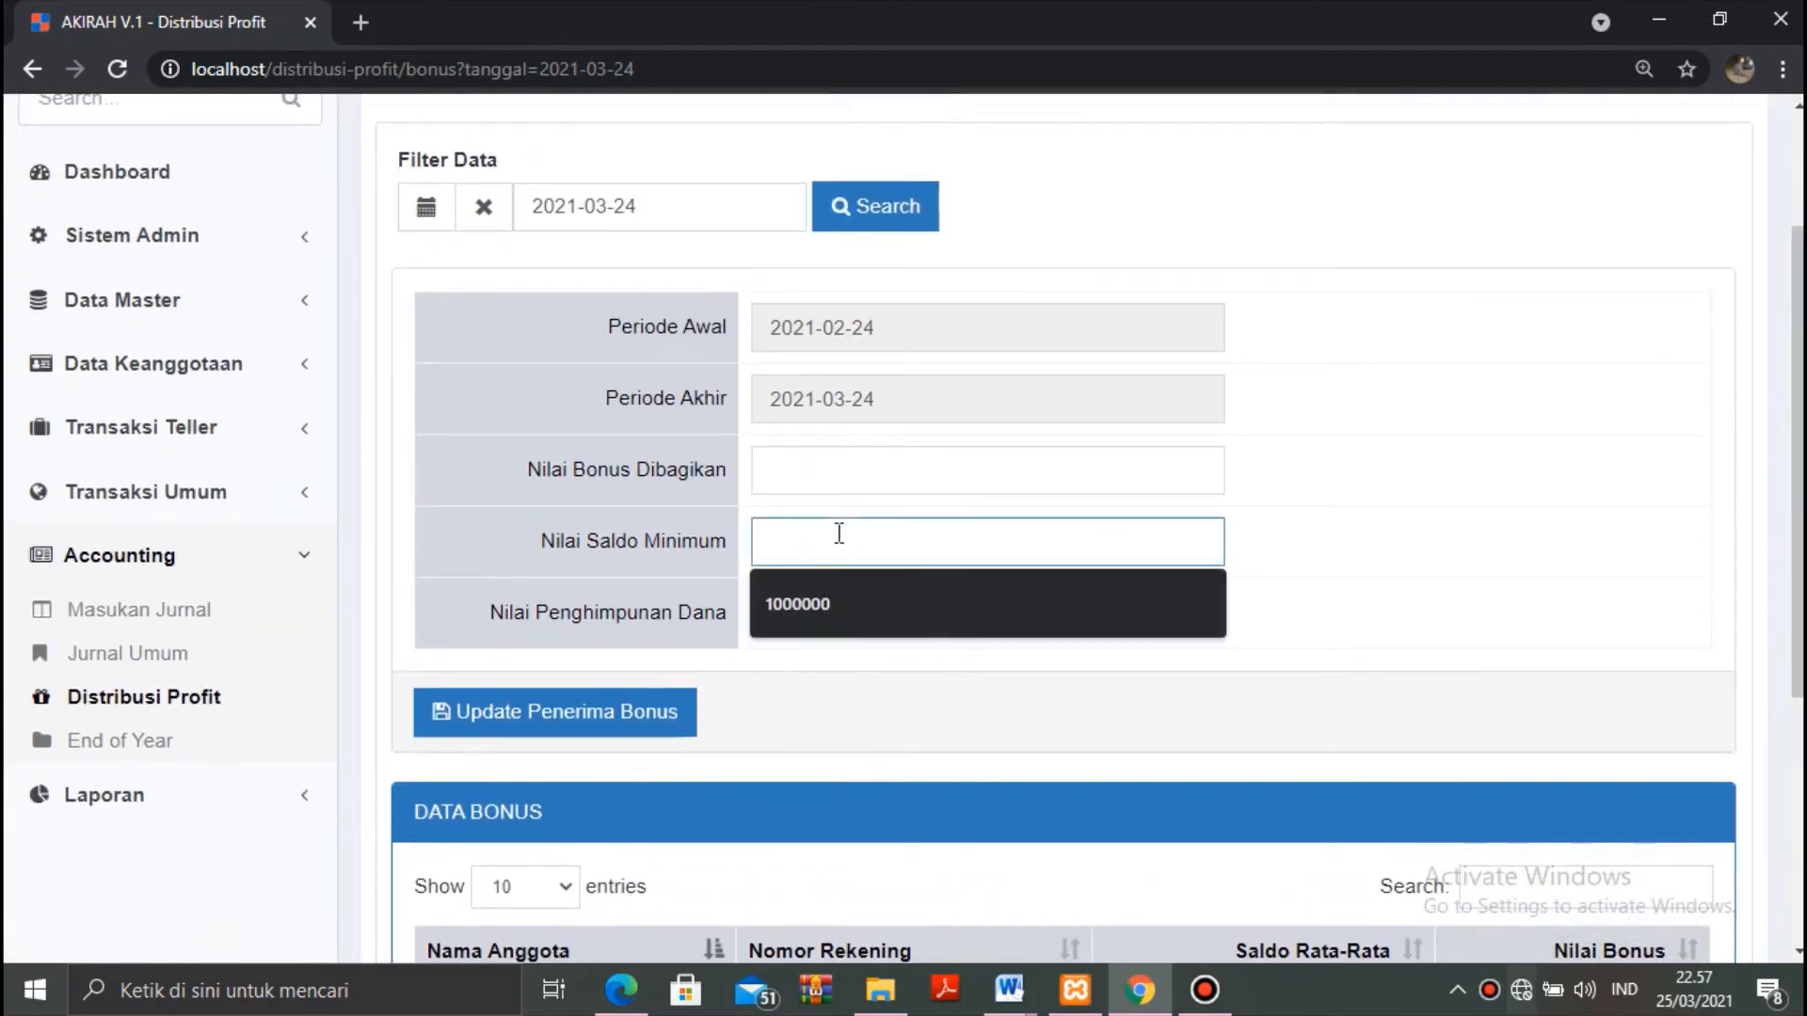
text(3000000)
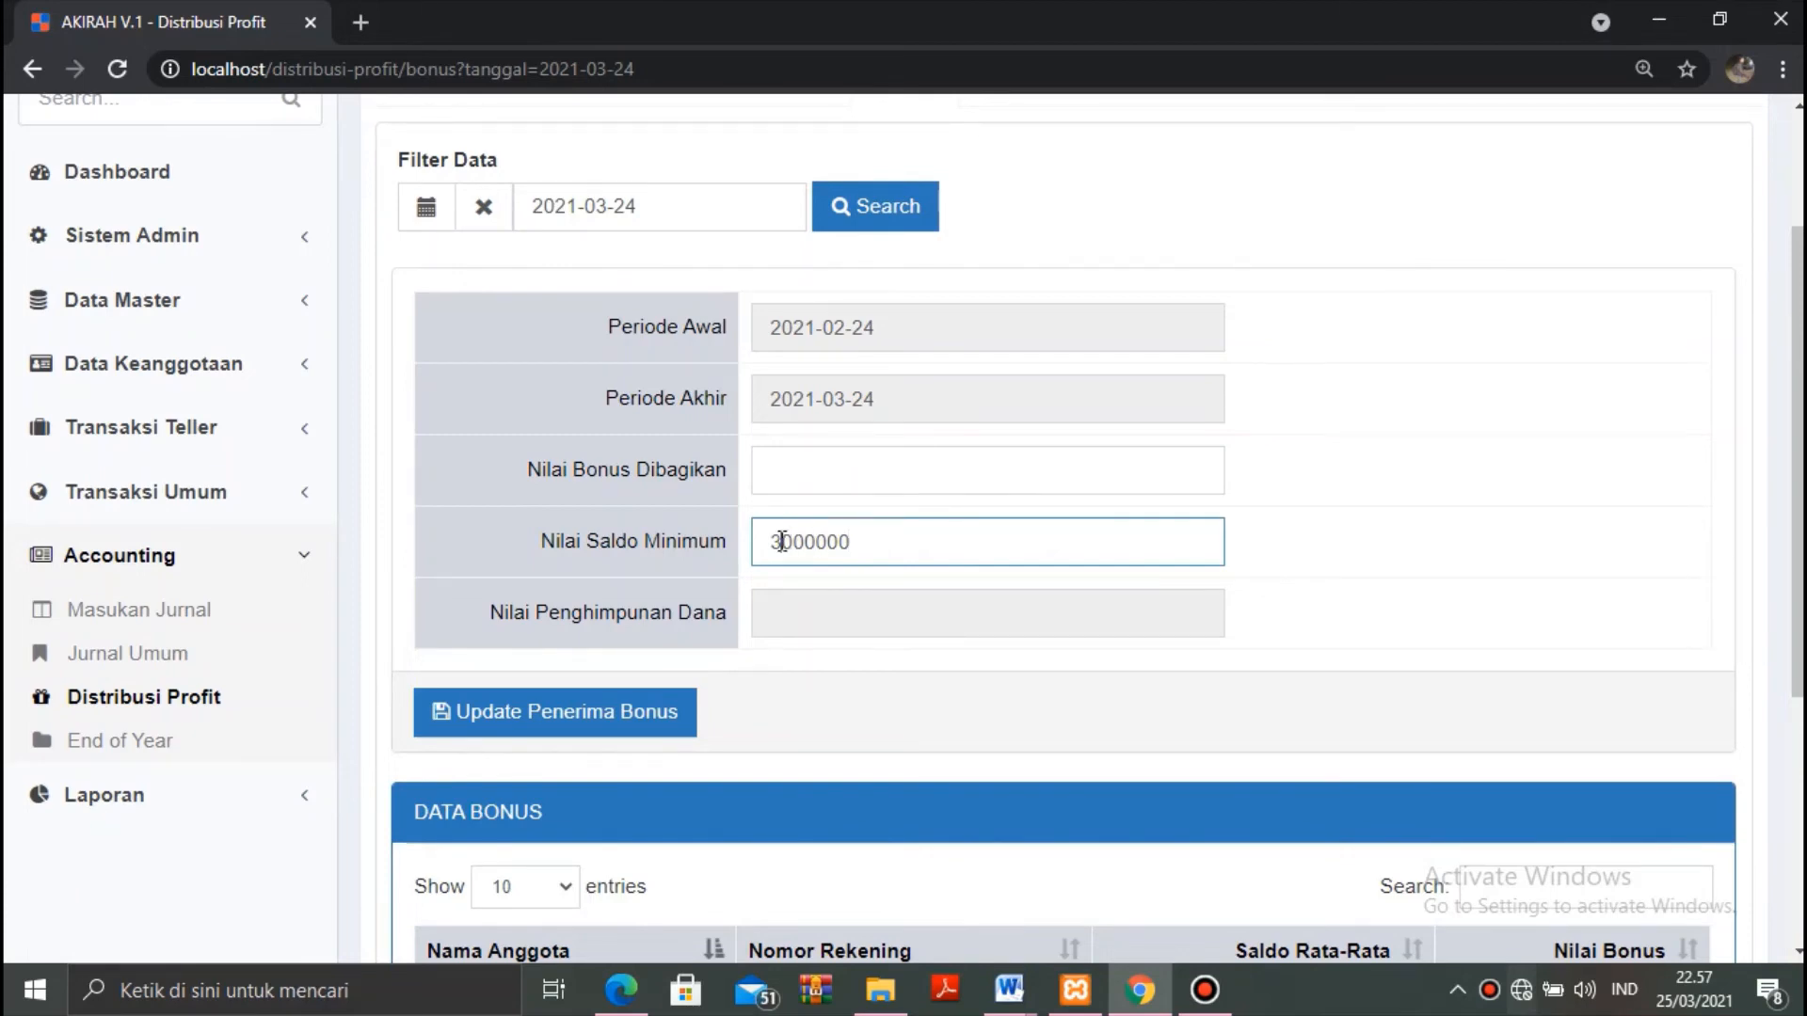
click(805, 470)
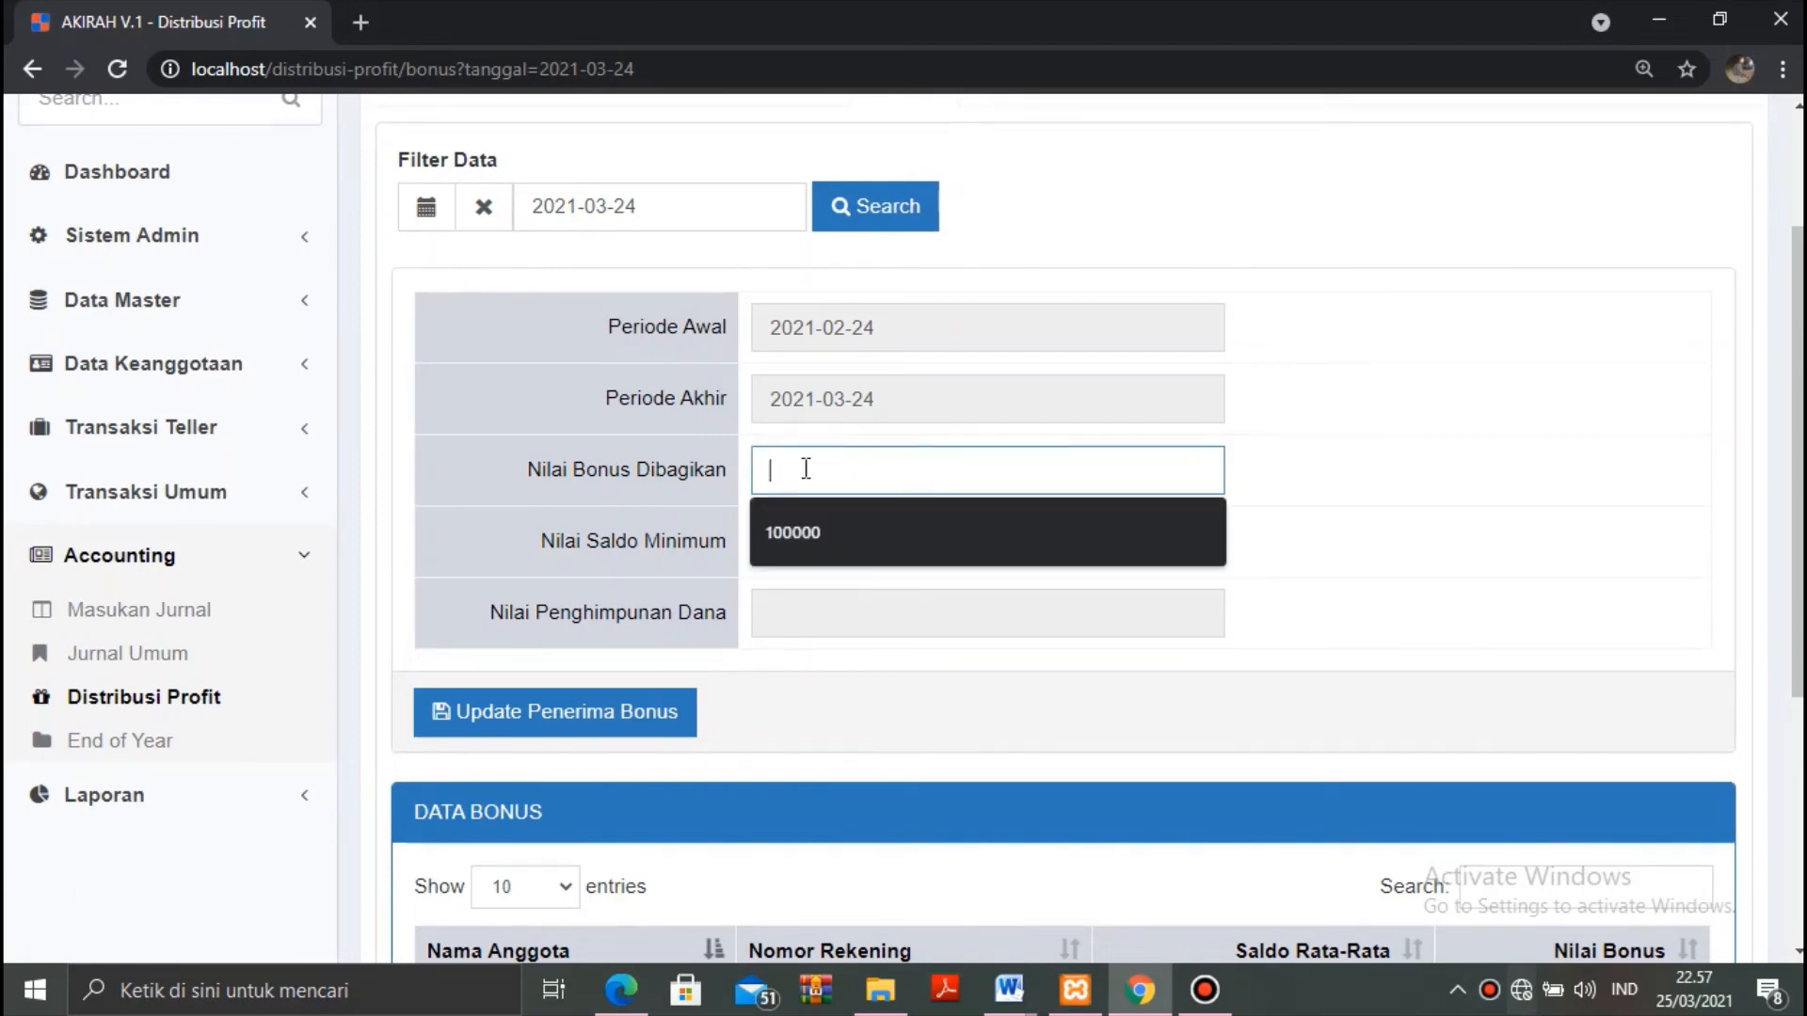
click(793, 530)
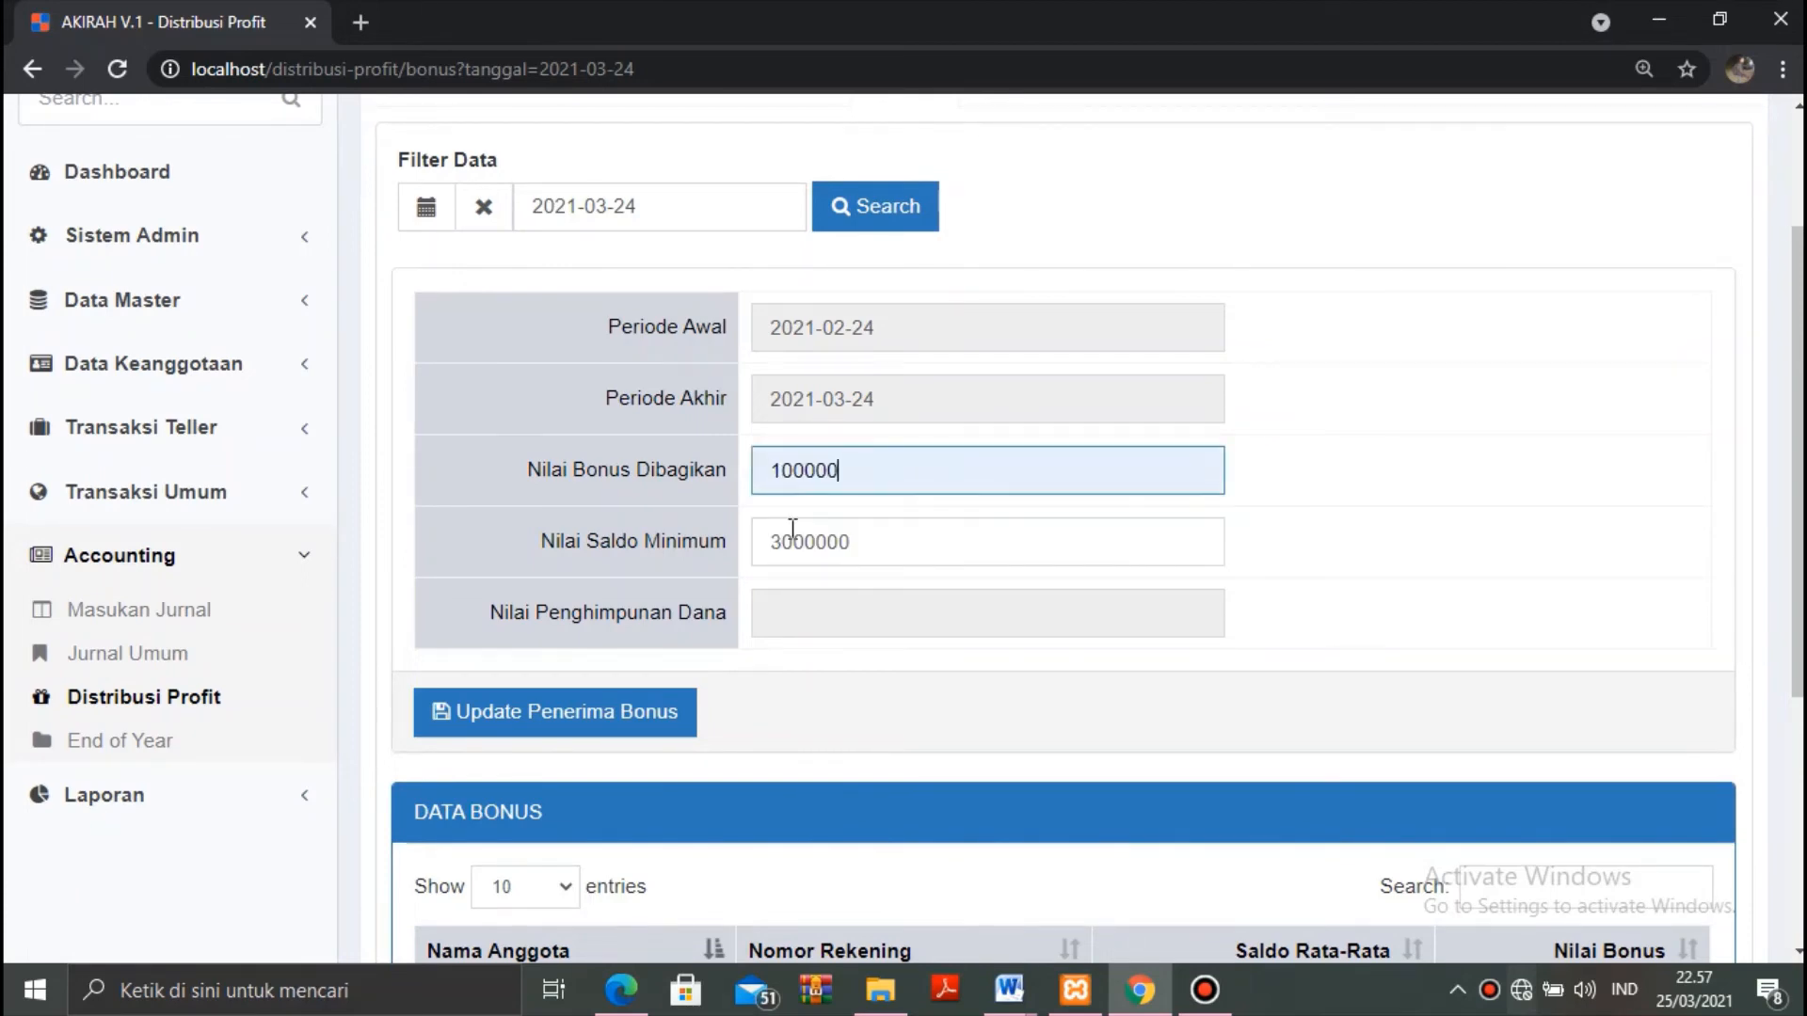
click(562, 708)
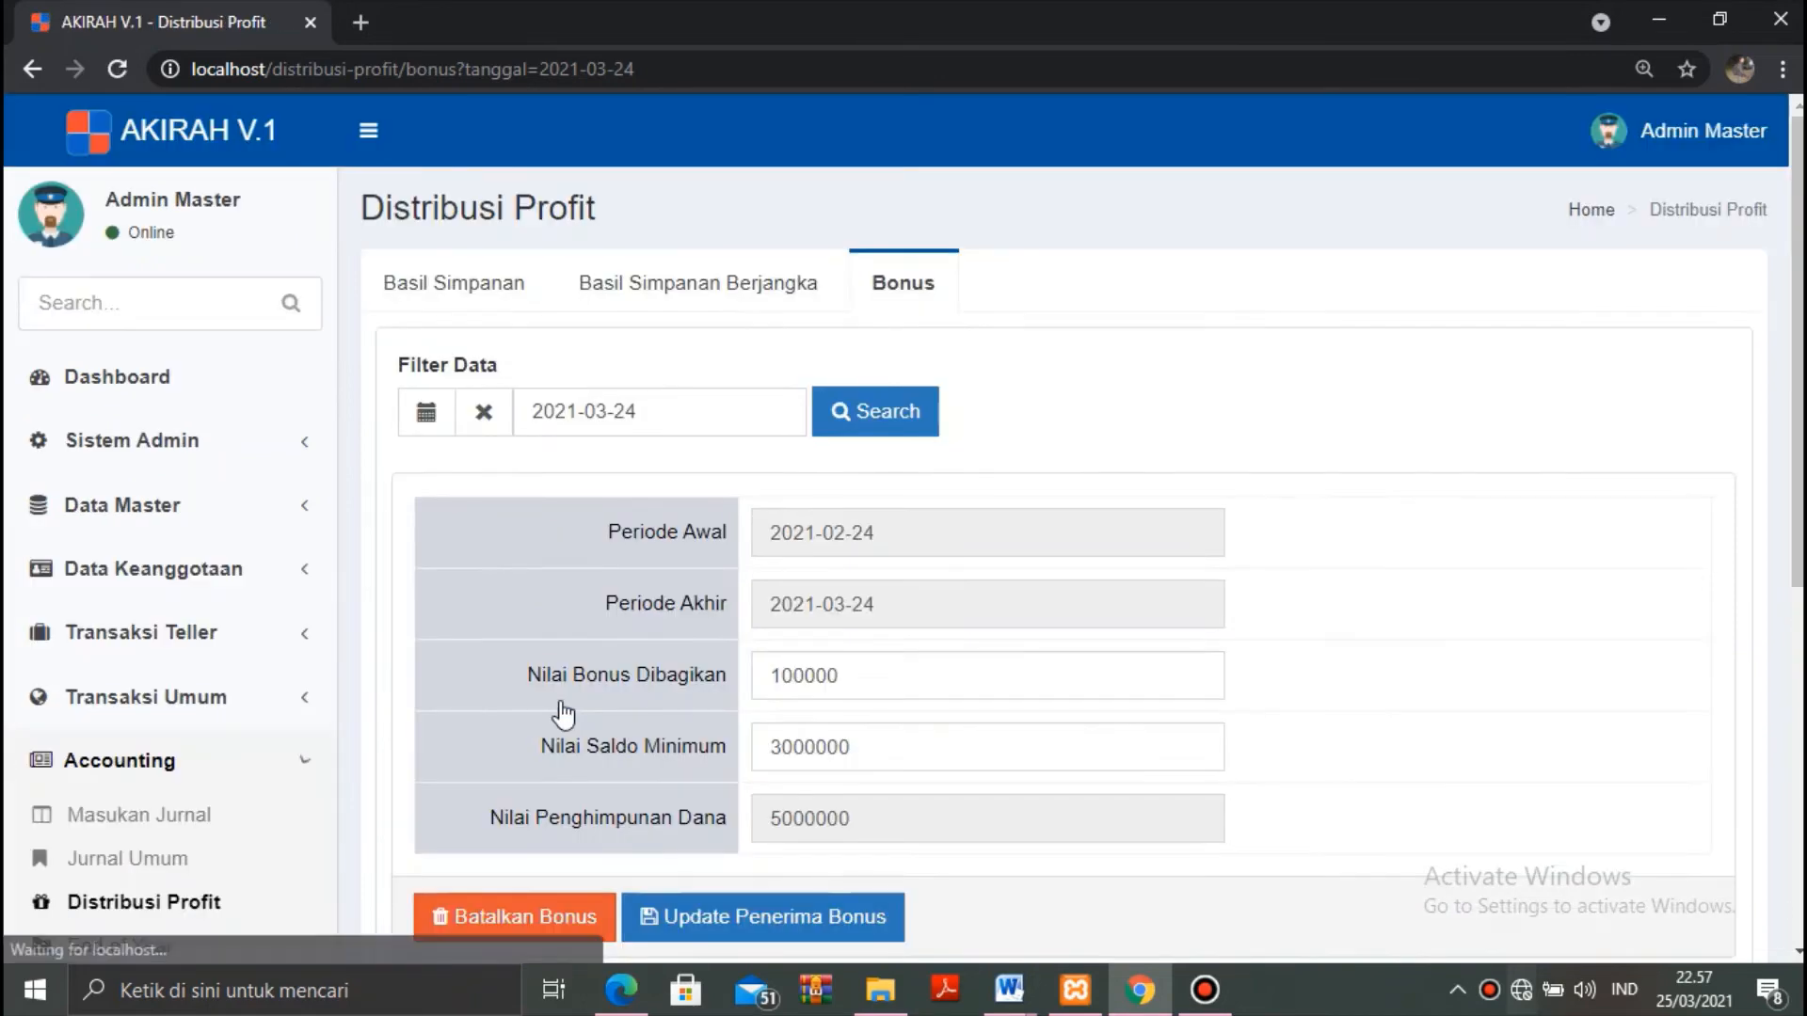
Review the bonus recipient data and process the bonus distribution for the period ending 2021-03-24.
scroll(904, 527, down, 3)
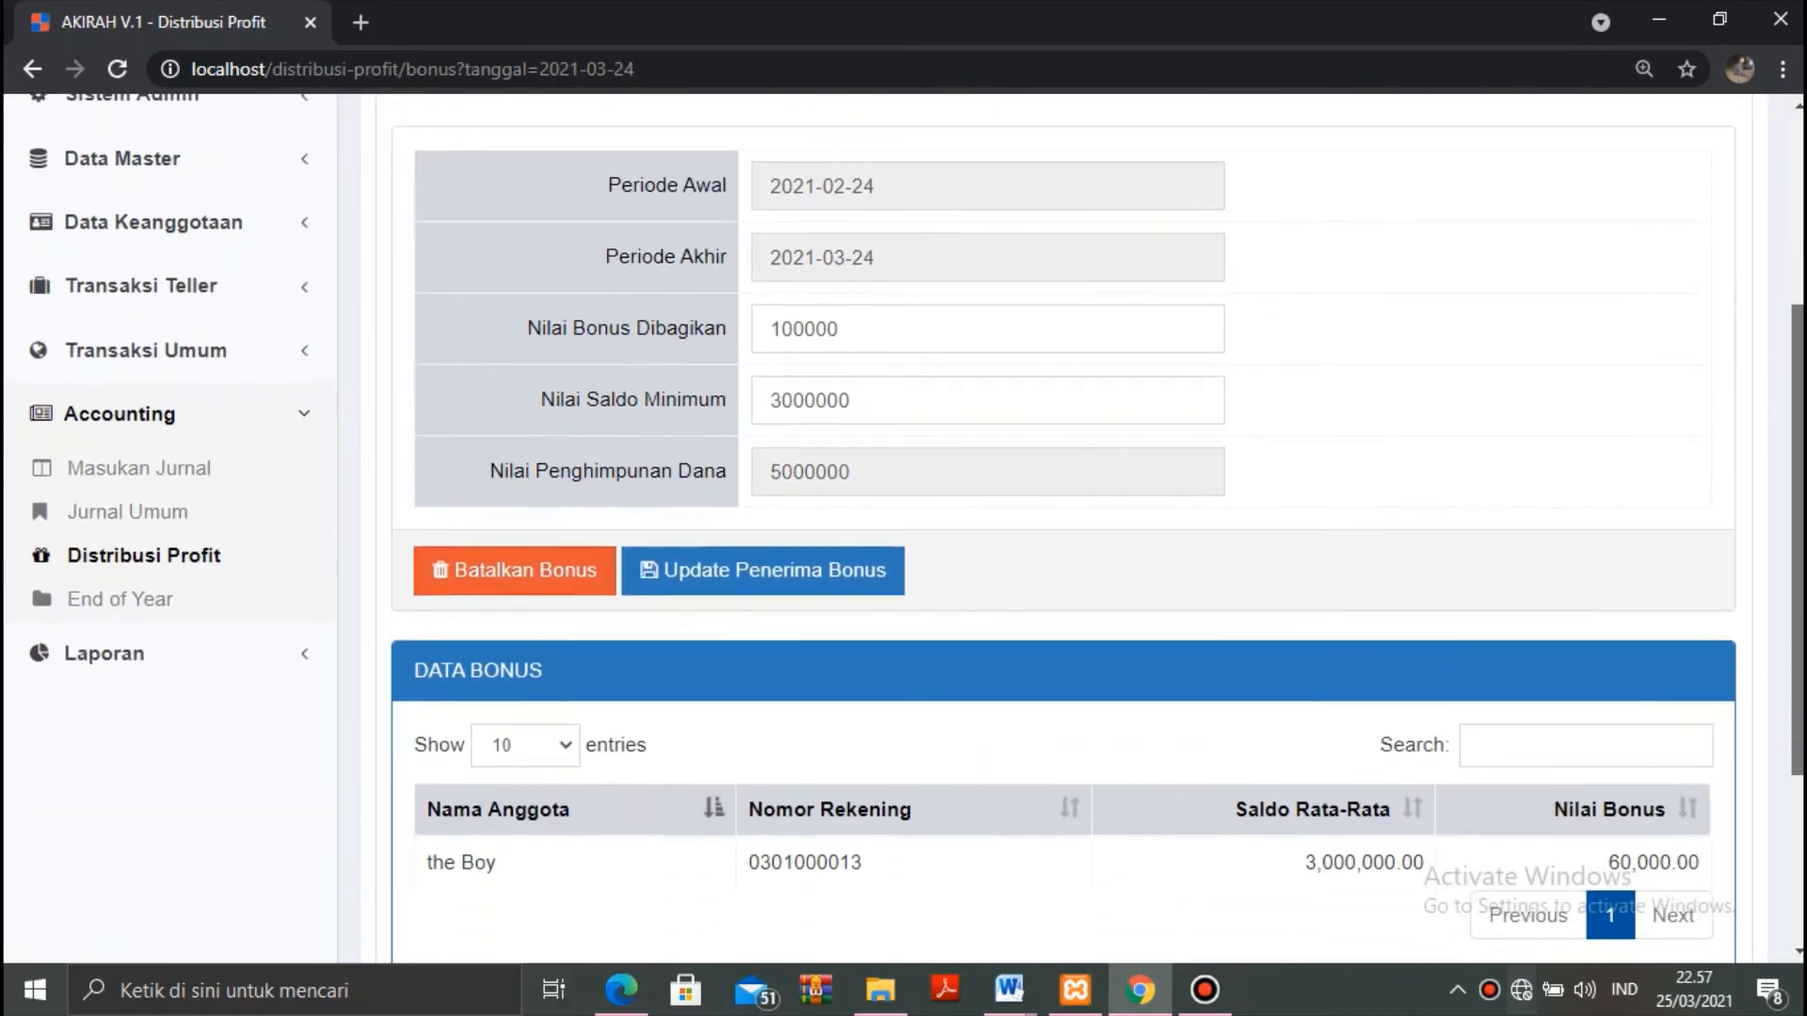
scroll(903, 527, down, 2)
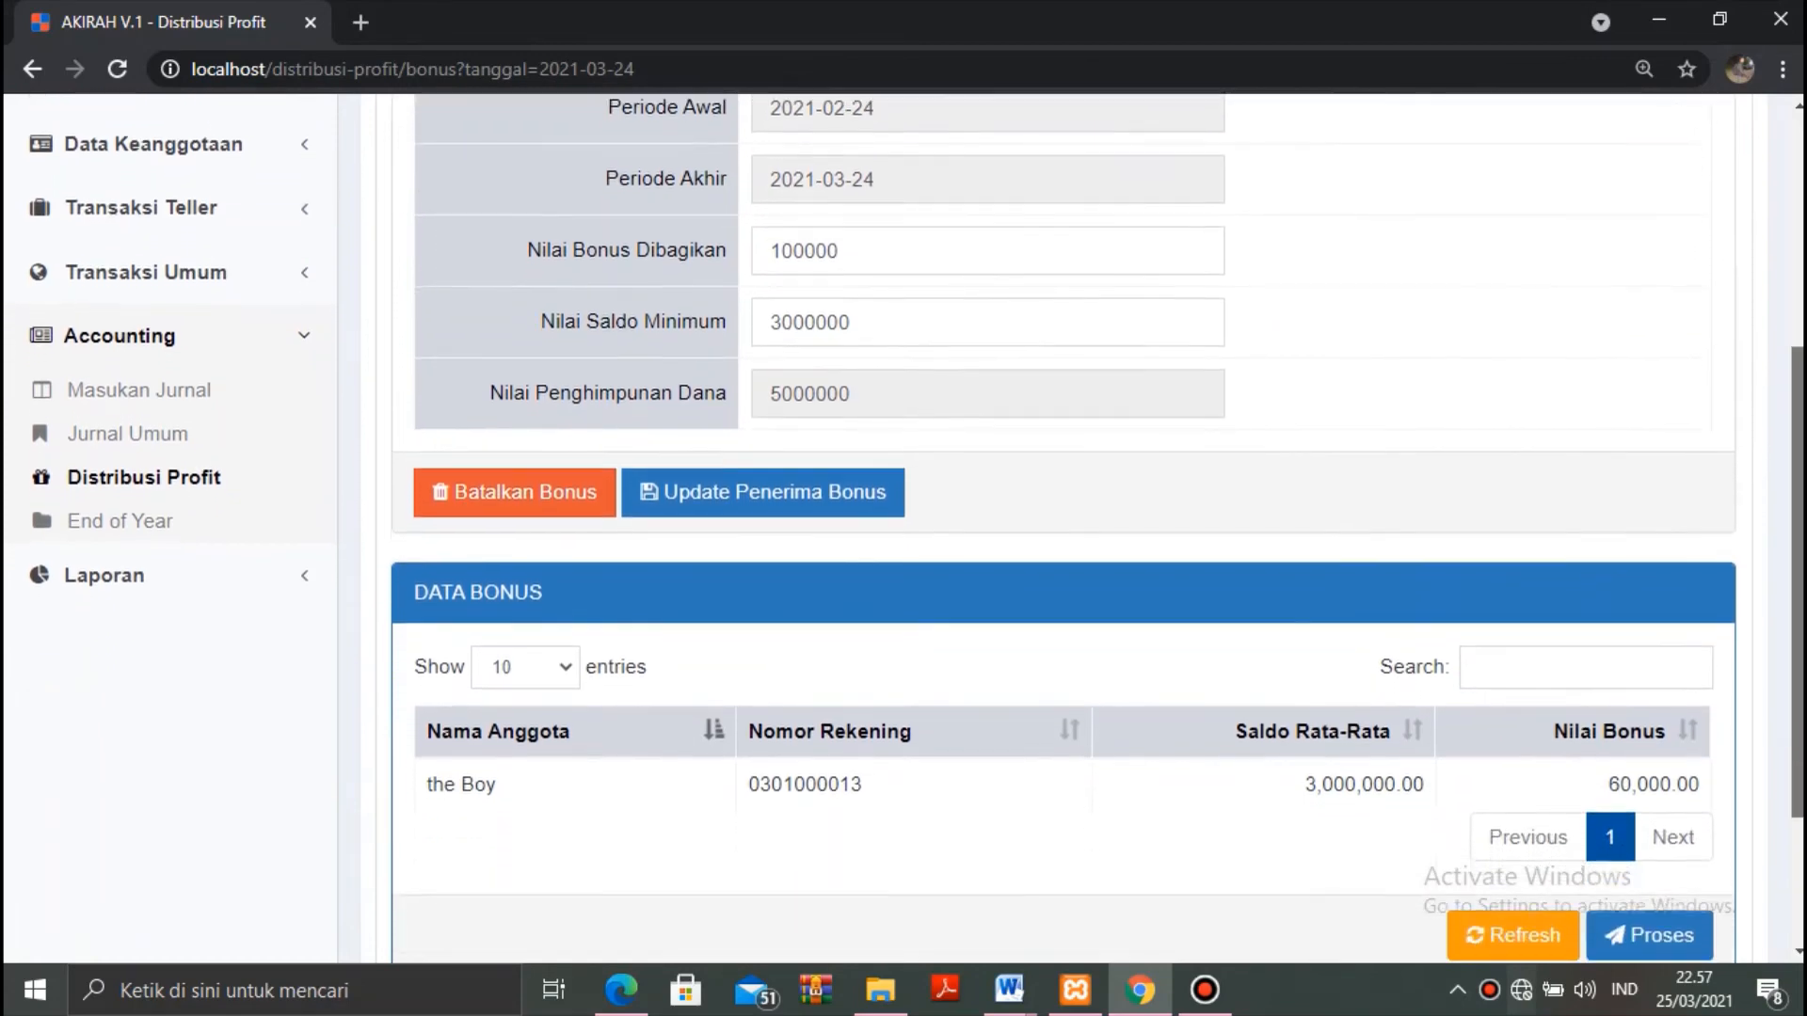
scroll(1798, 402, up, 2)
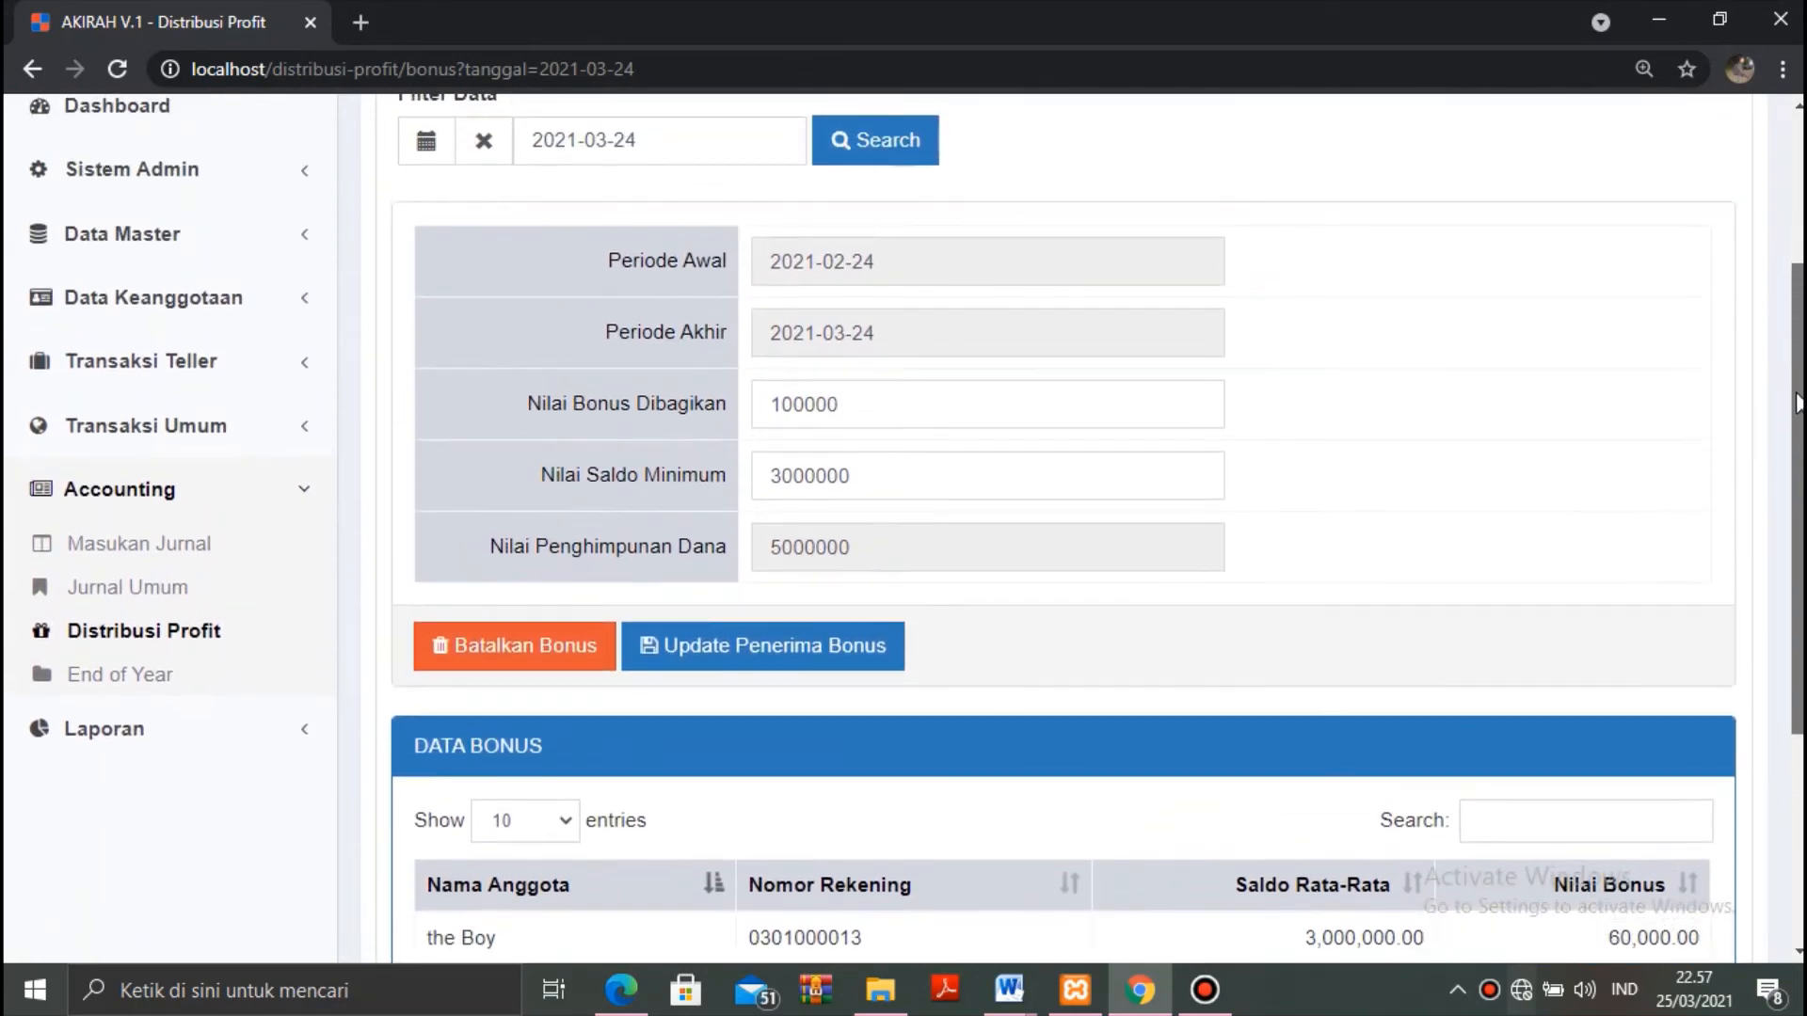
drag(1797, 403, 1797, 519)
click(1670, 874)
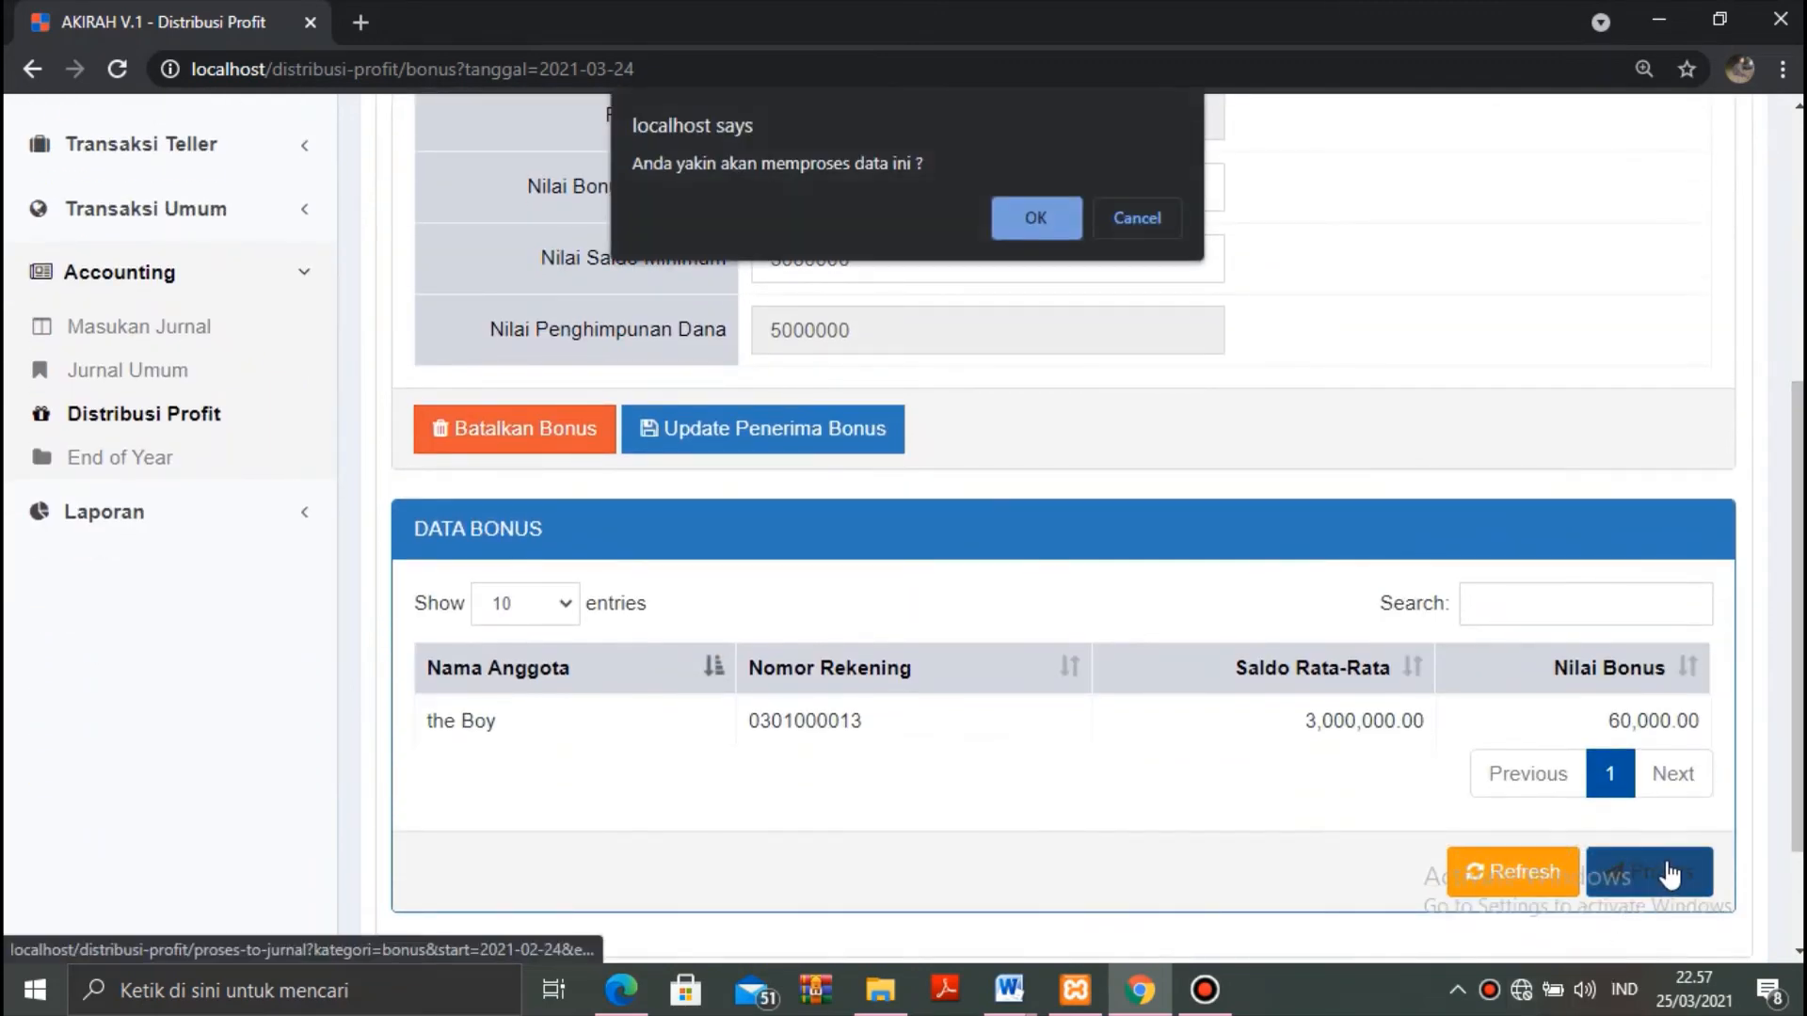
click(1027, 218)
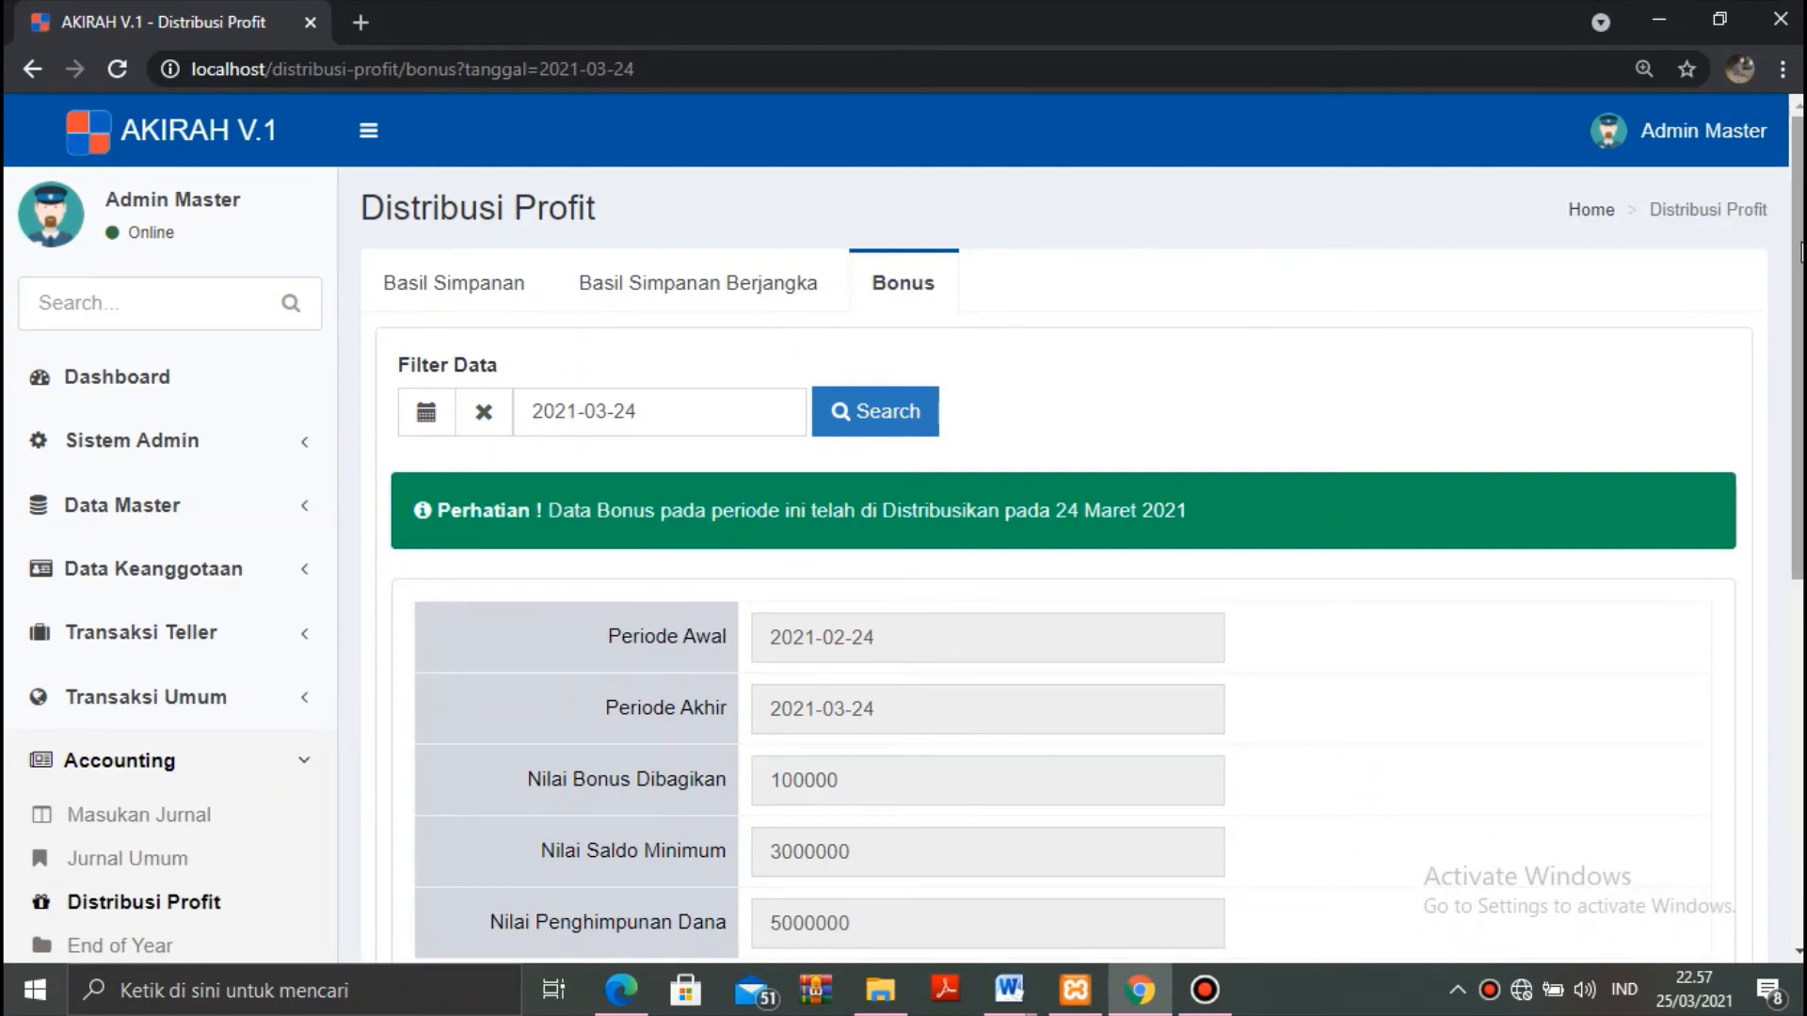
drag(1800, 253, 1799, 432)
Check the Jadwal Basil of the active INVESTASI 1 BULAN account in the Rek Simpanan Berjangka data.
scroll(674, 417, up, 3)
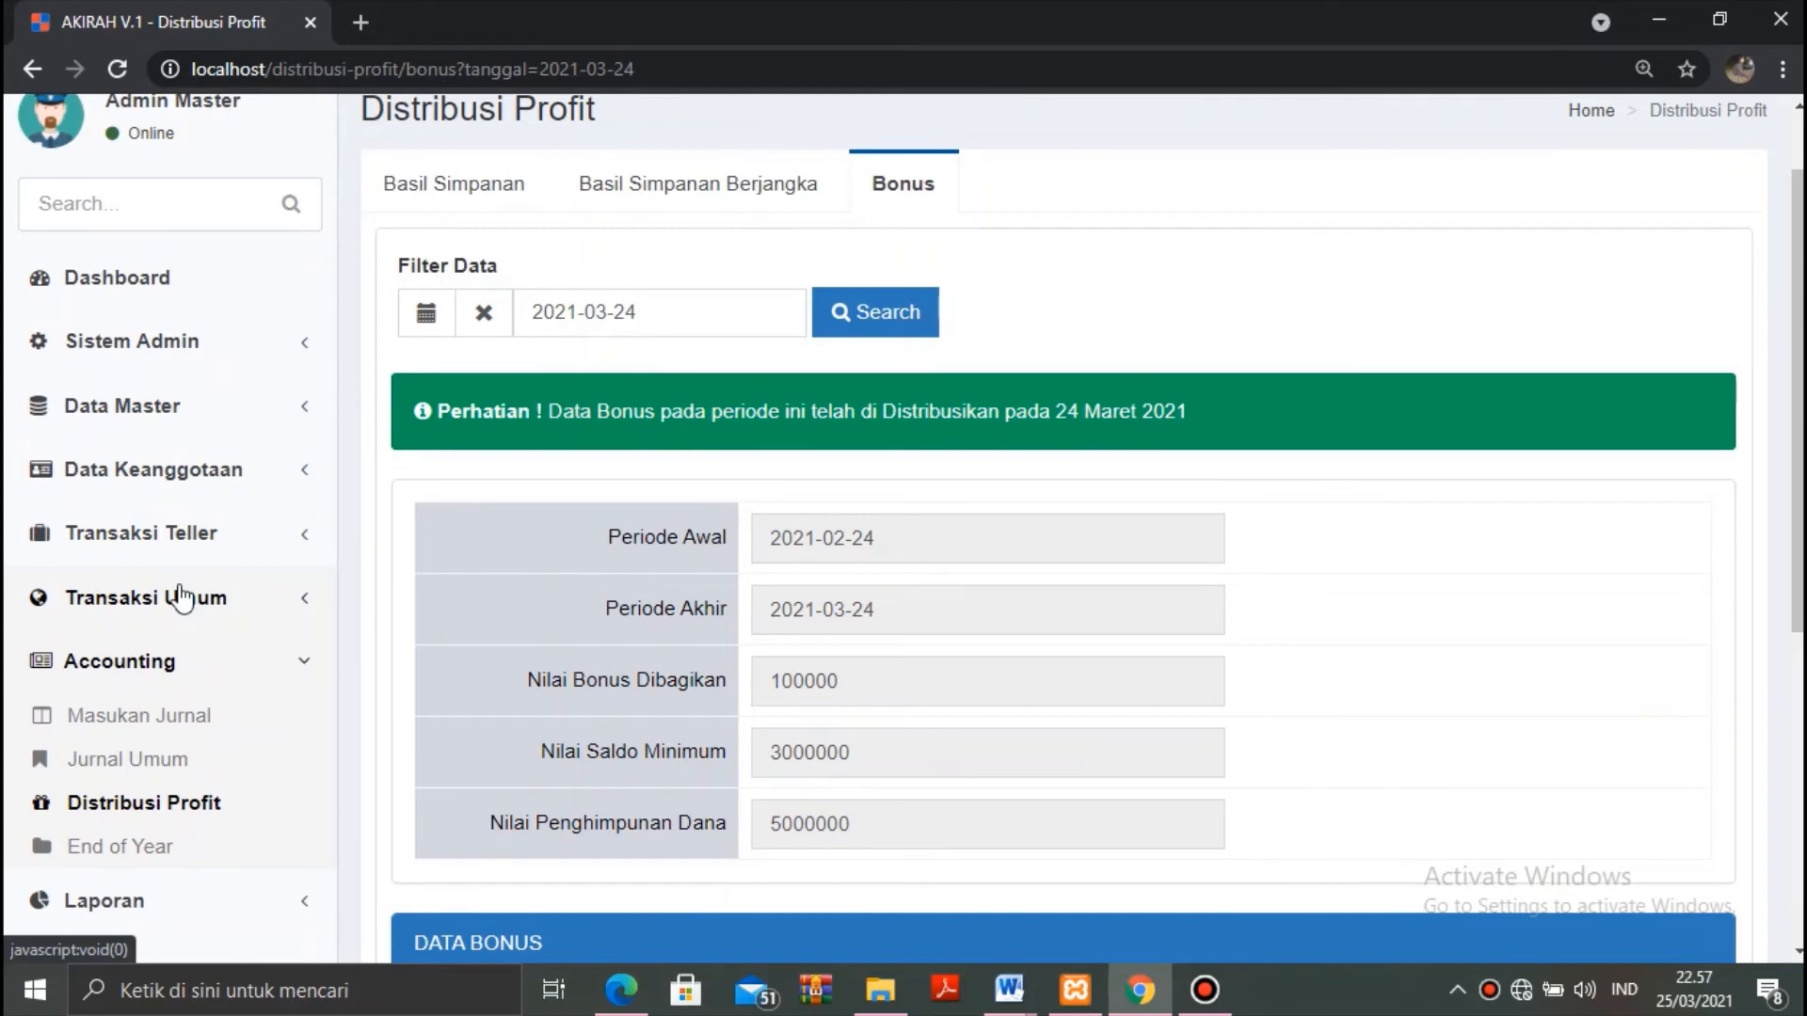
click(194, 471)
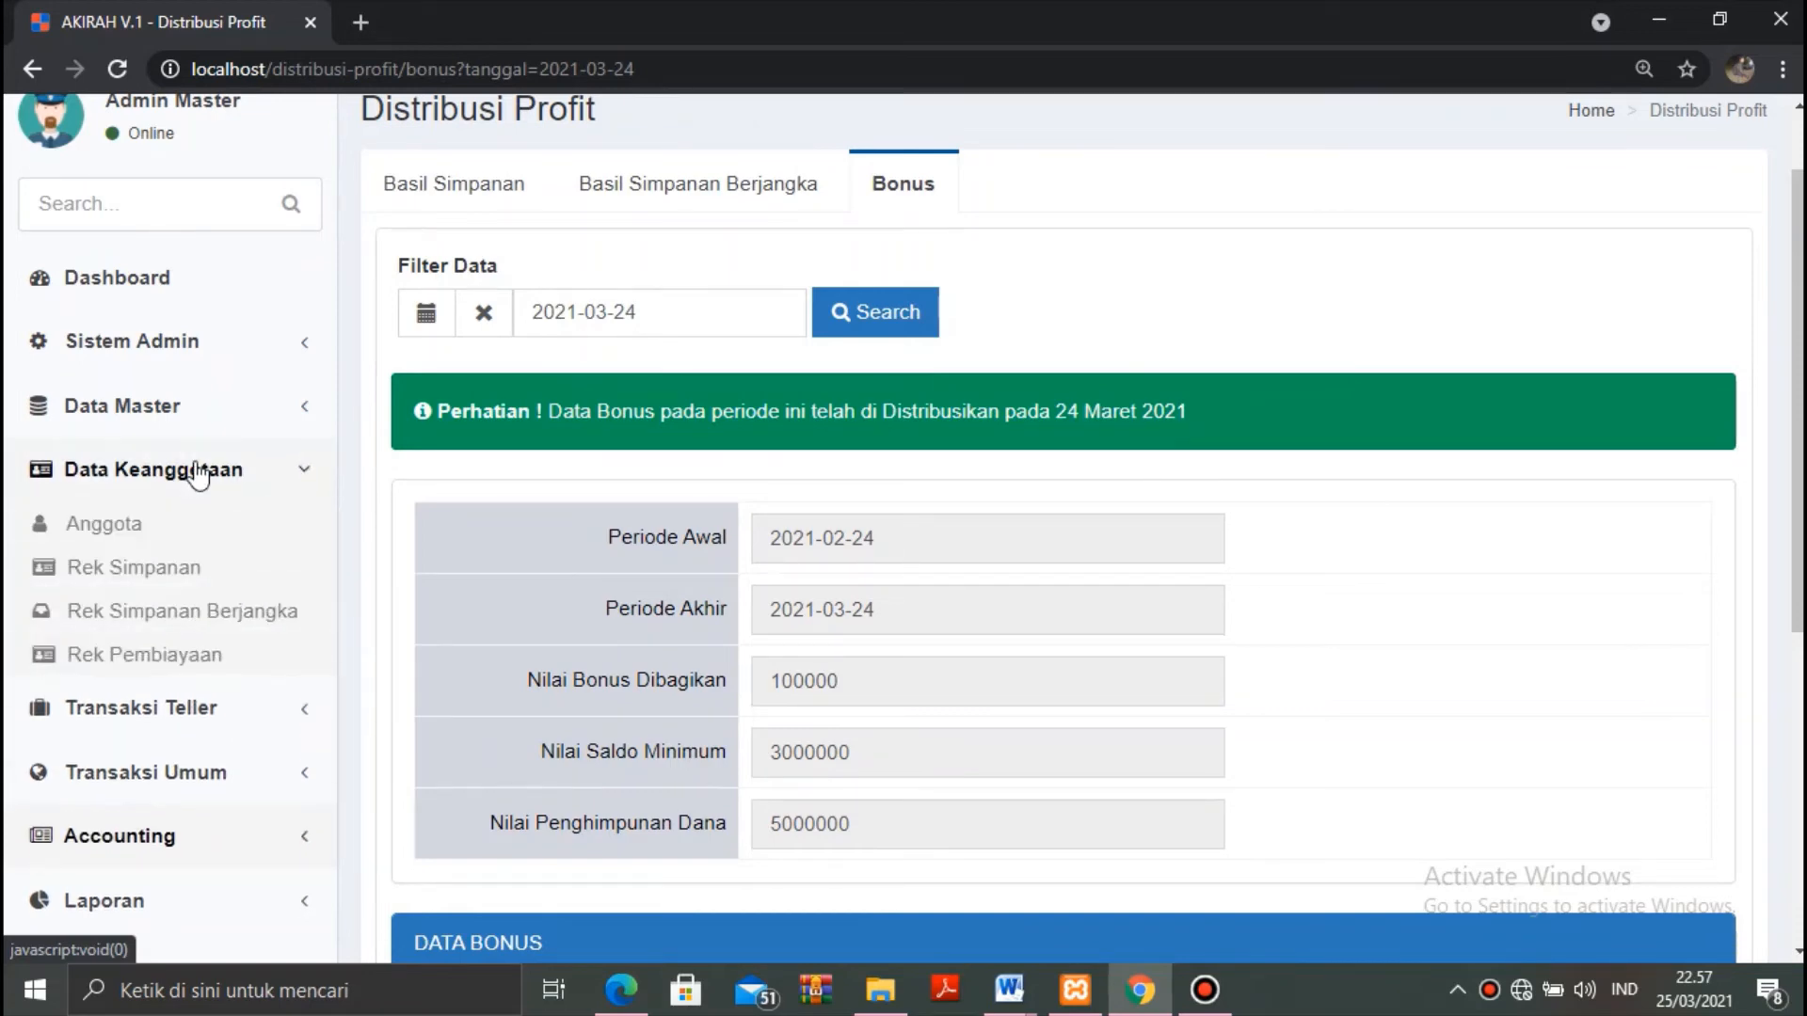
click(158, 619)
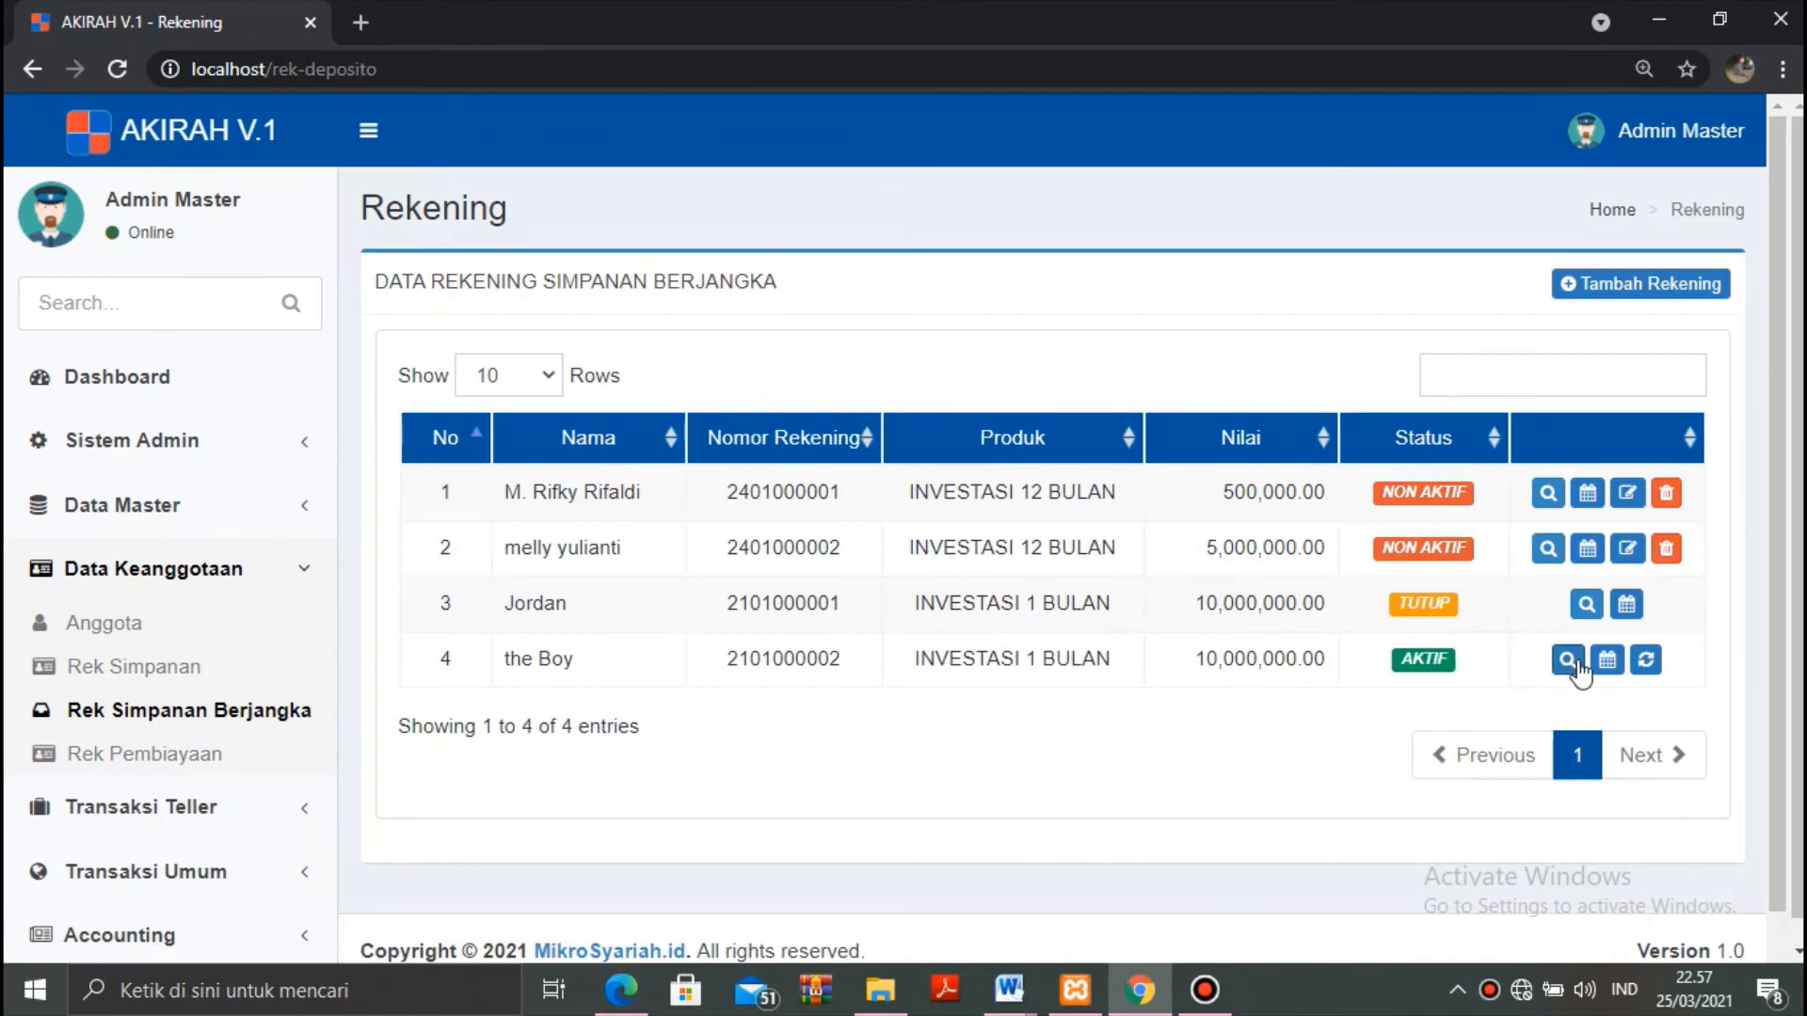
click(1607, 659)
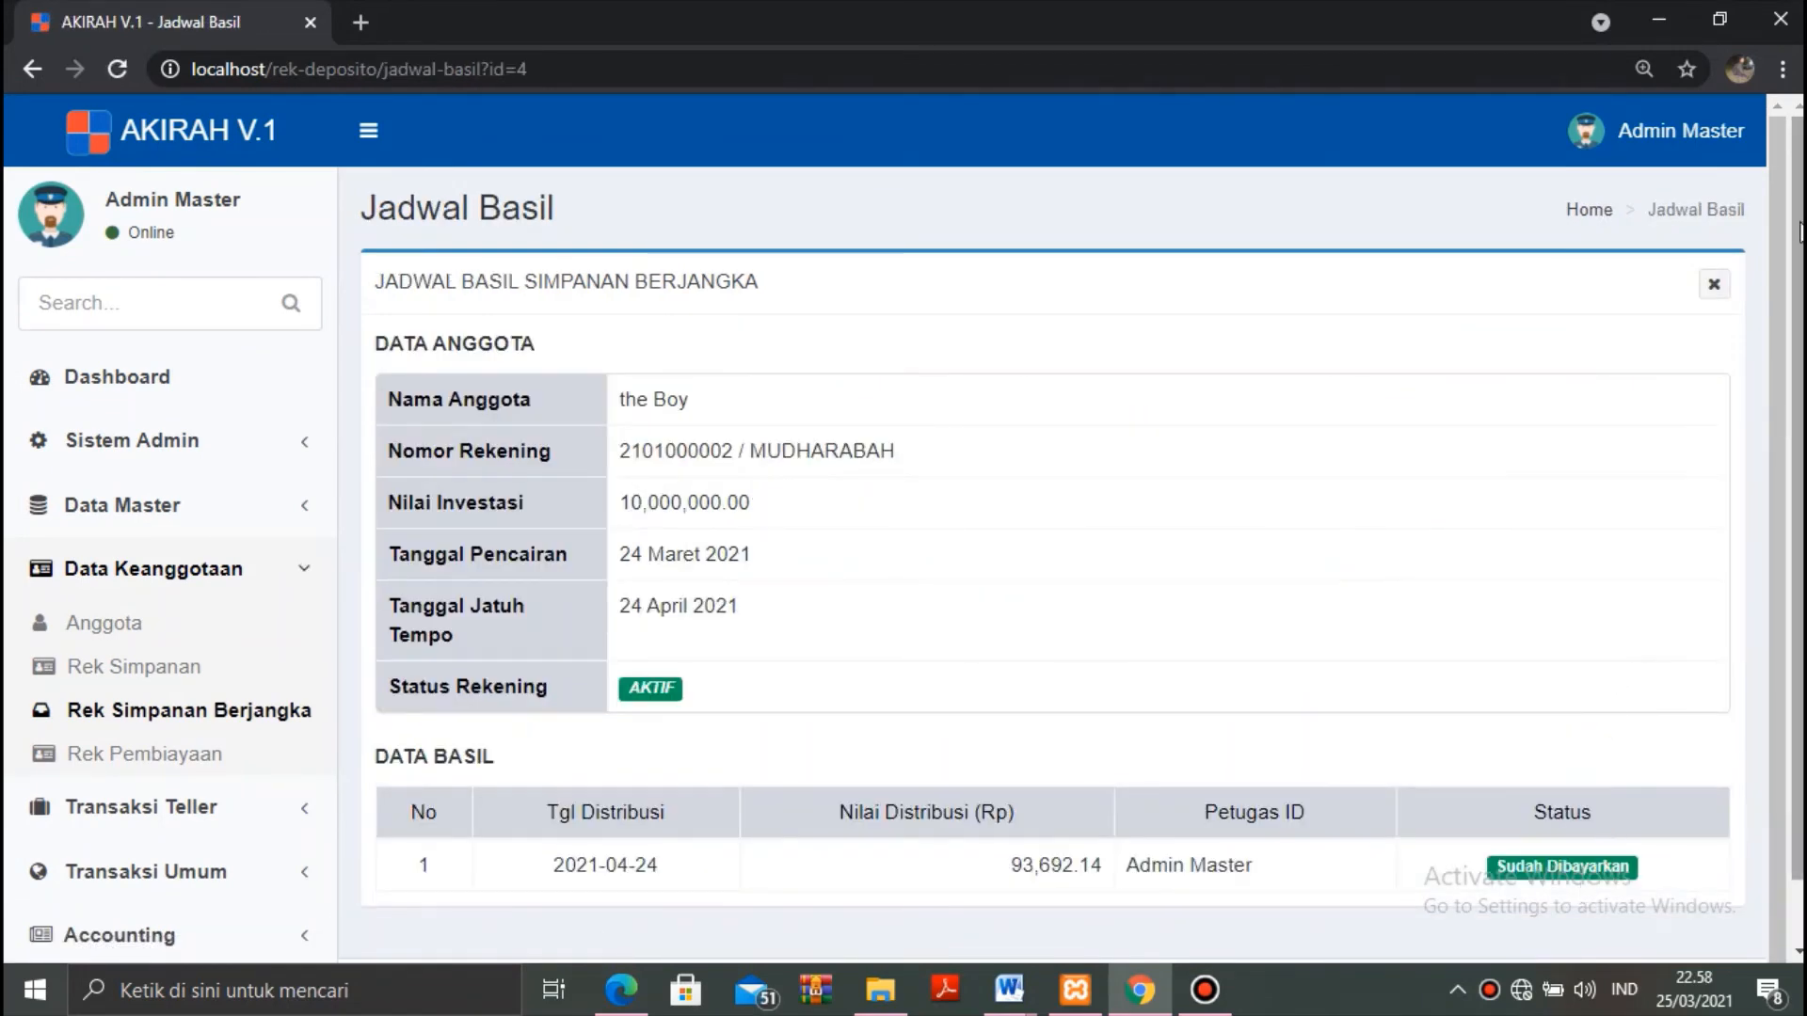
drag(1797, 231, 1799, 414)
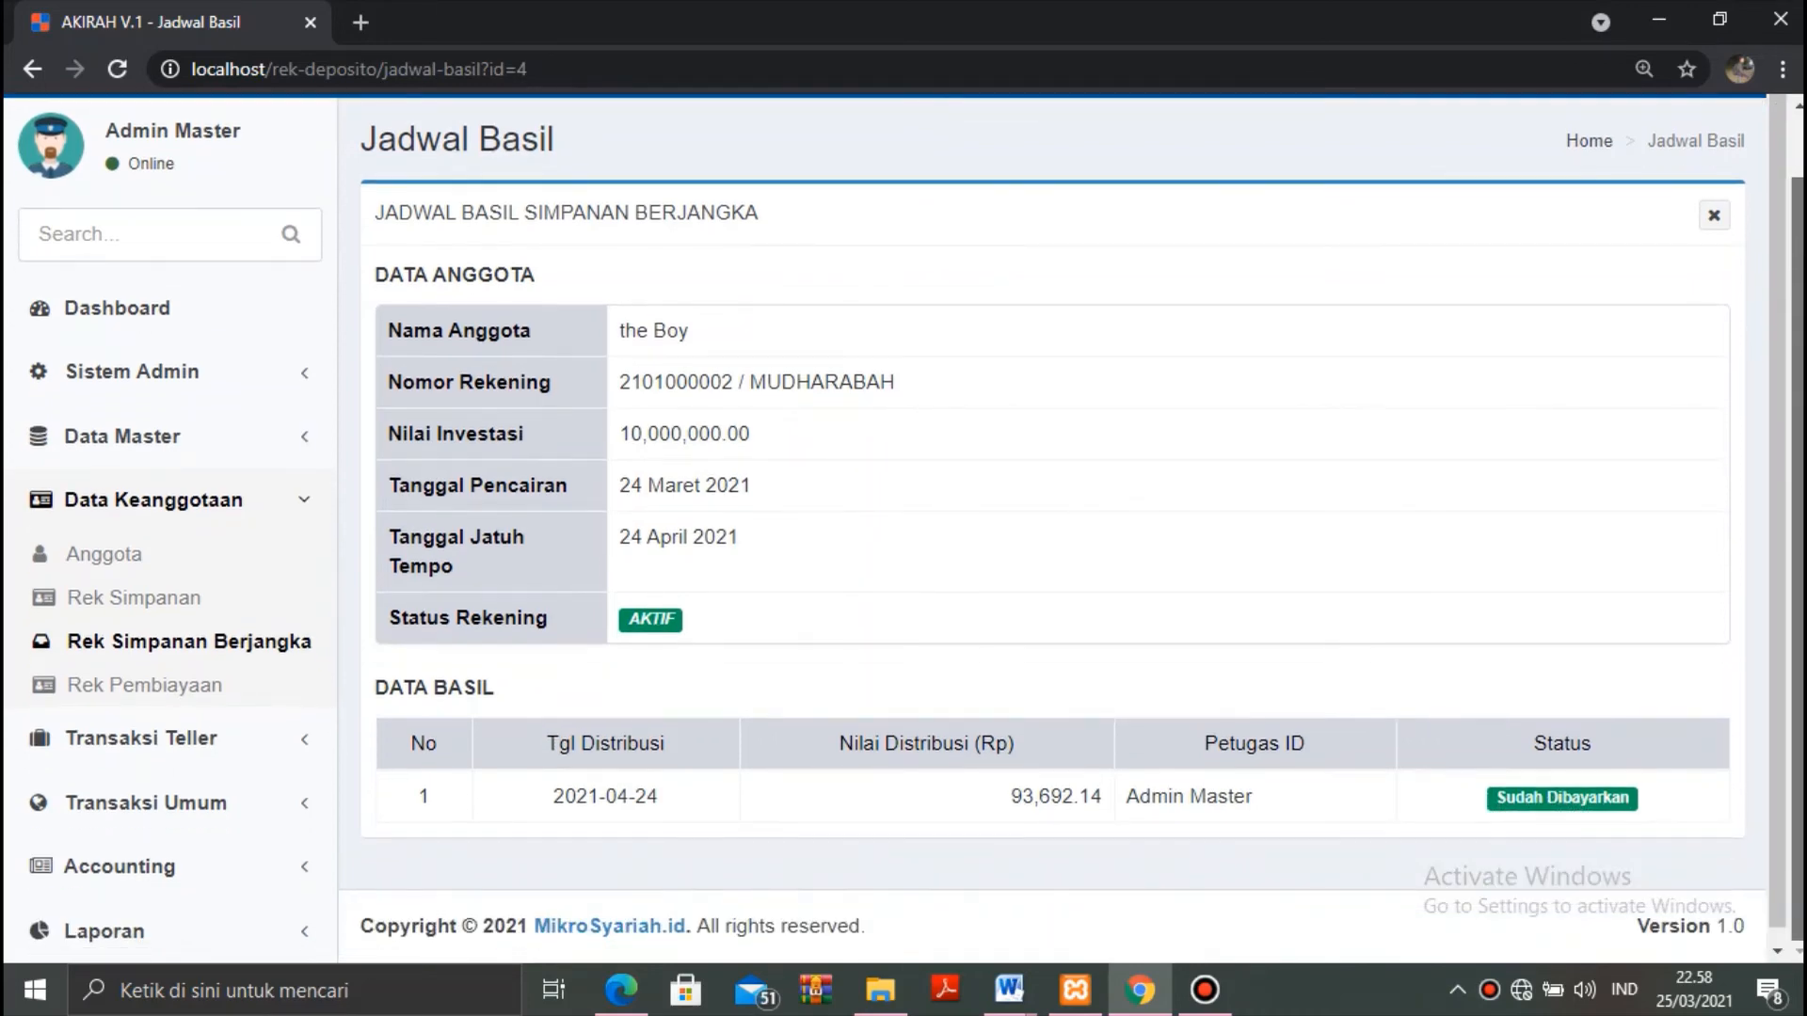
click(1715, 231)
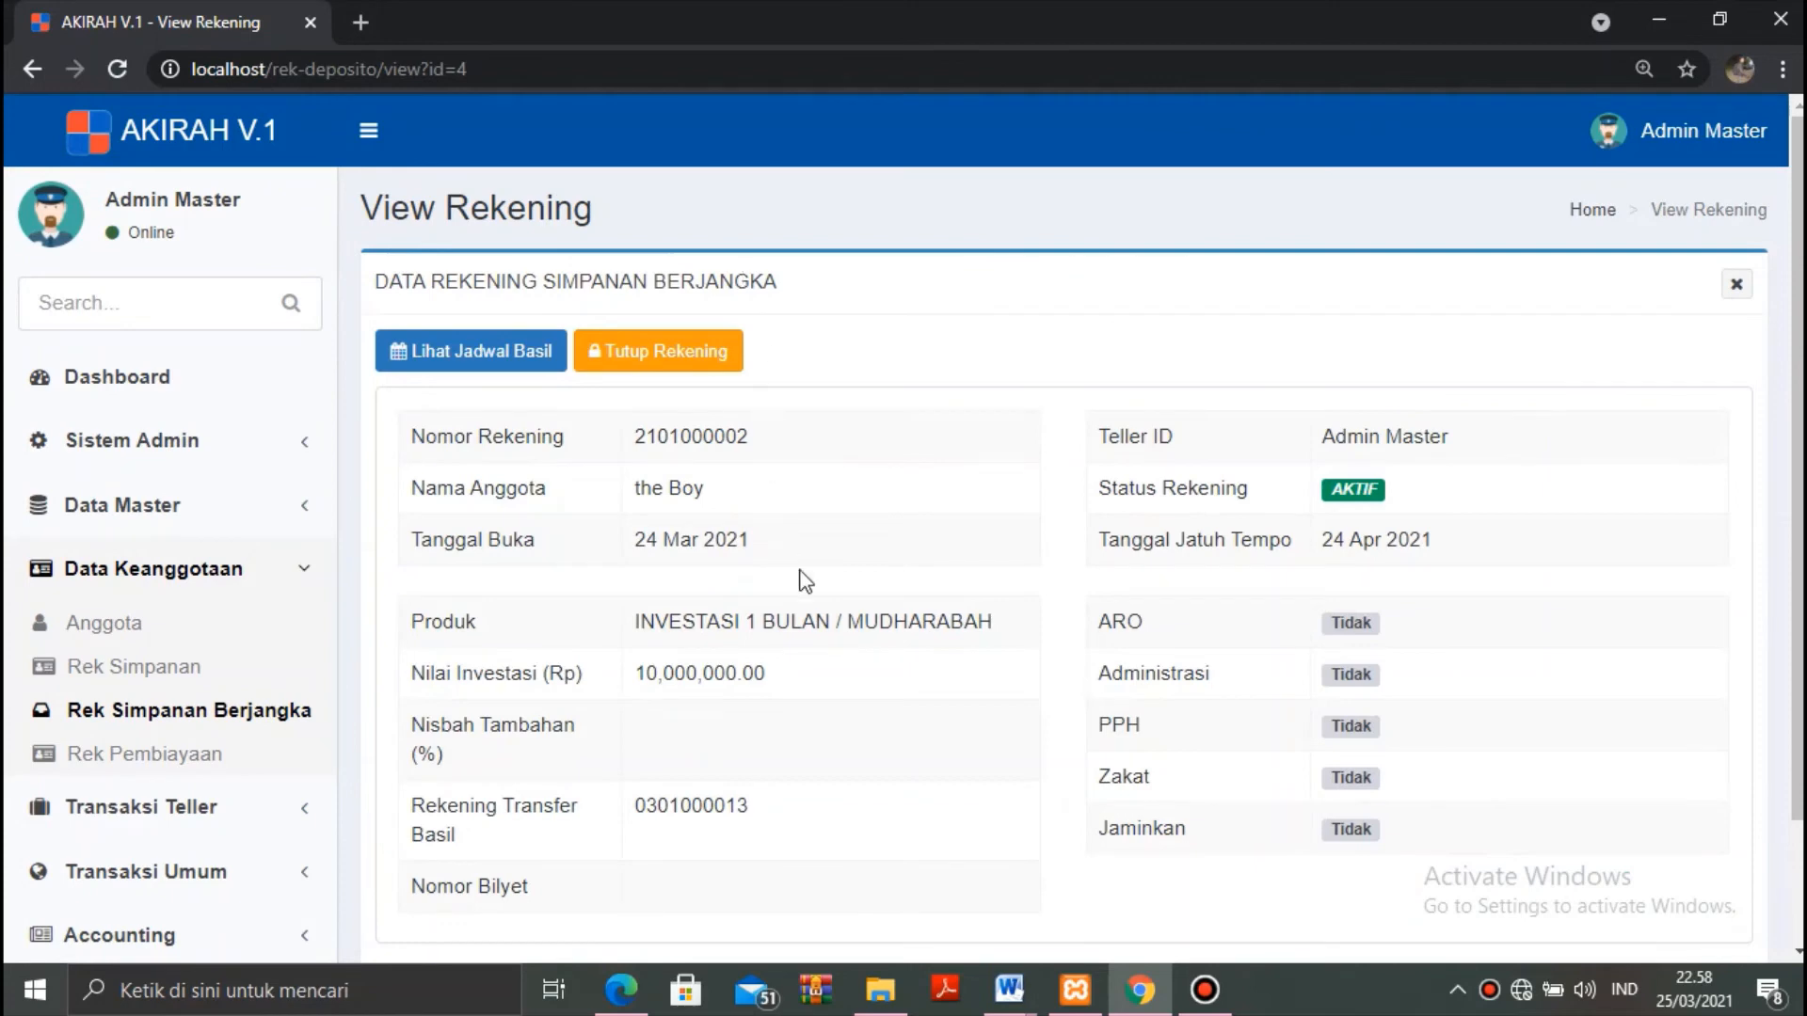
Close the active INVESTASI 1 BULAN Simpanan Berjangka account and review its account details.
click(156, 719)
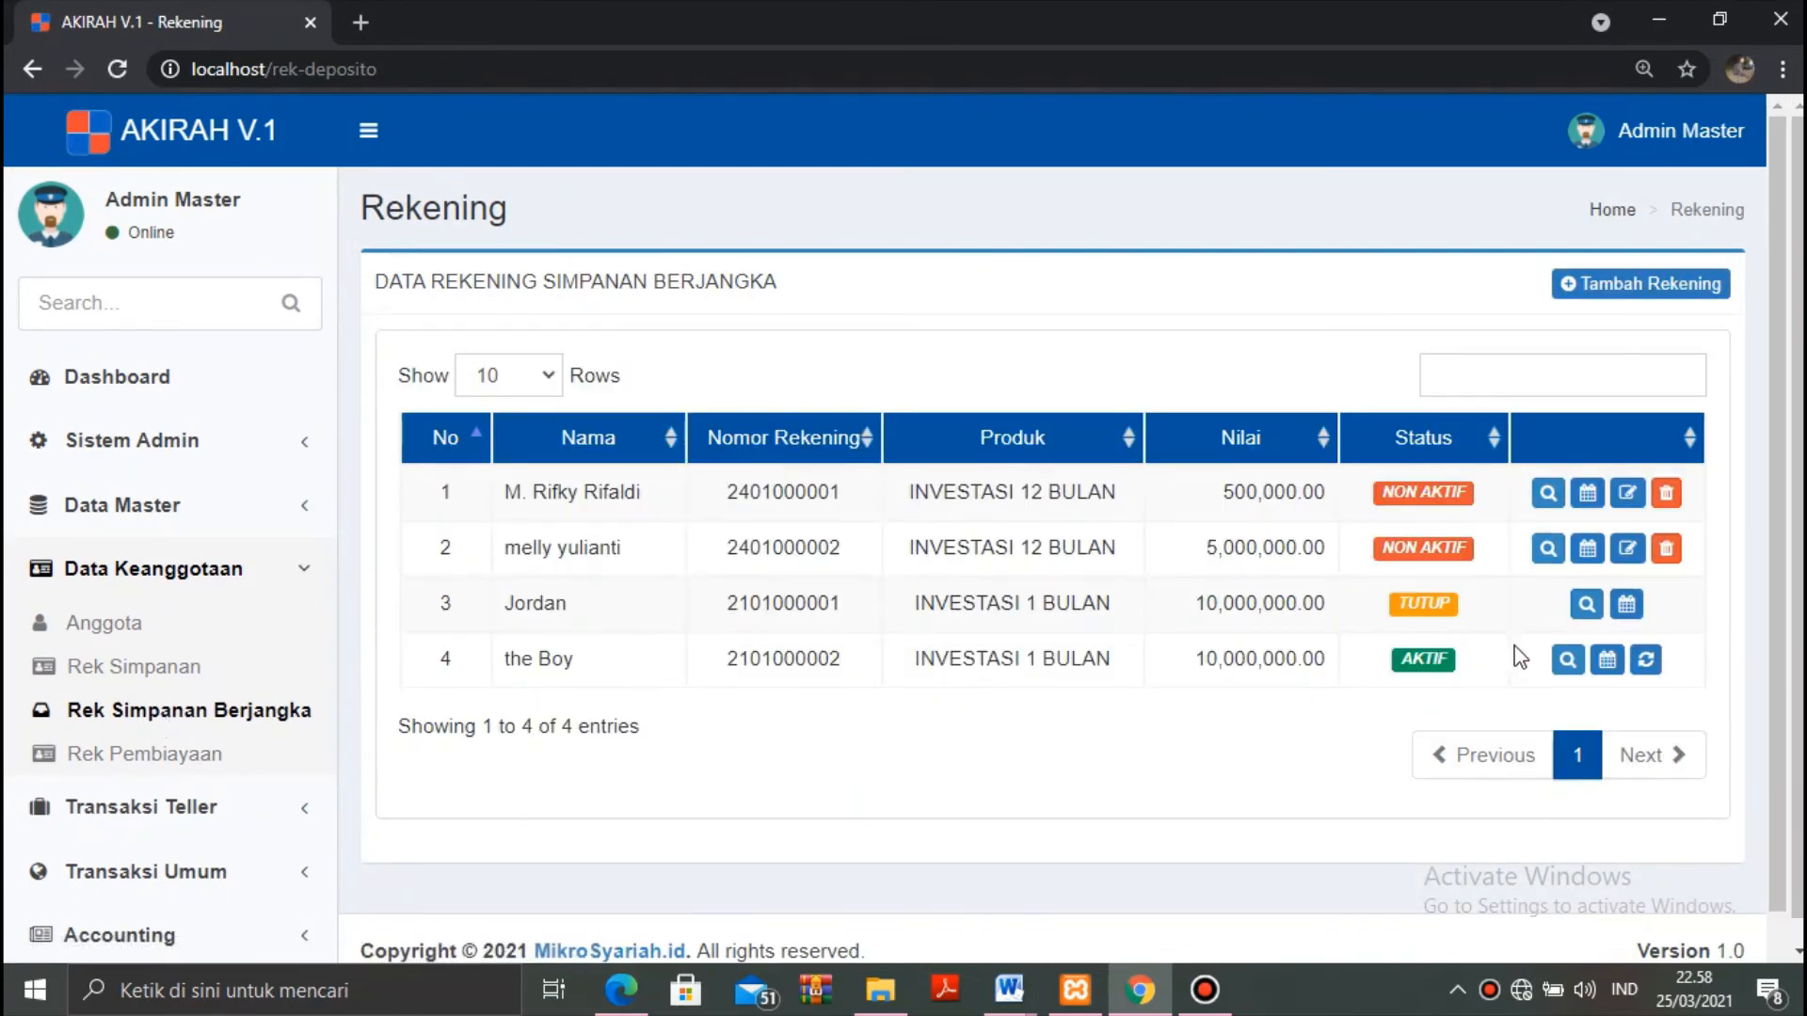
click(1564, 661)
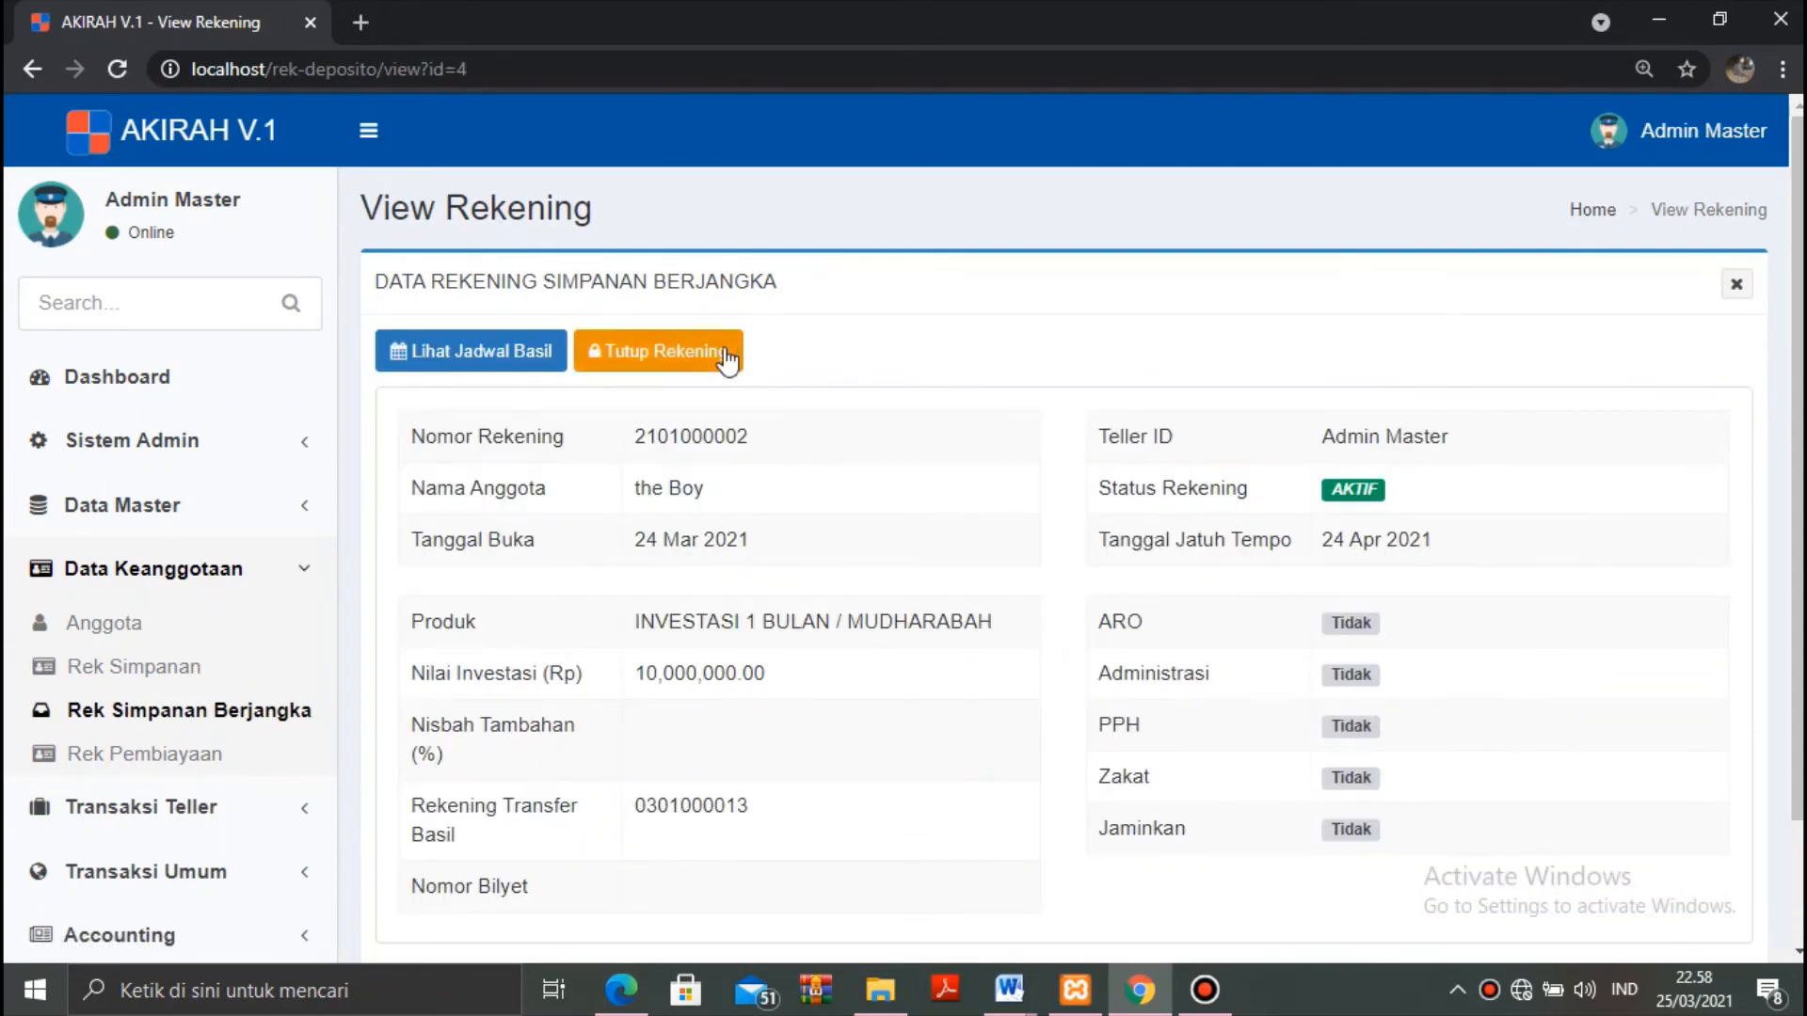
click(697, 357)
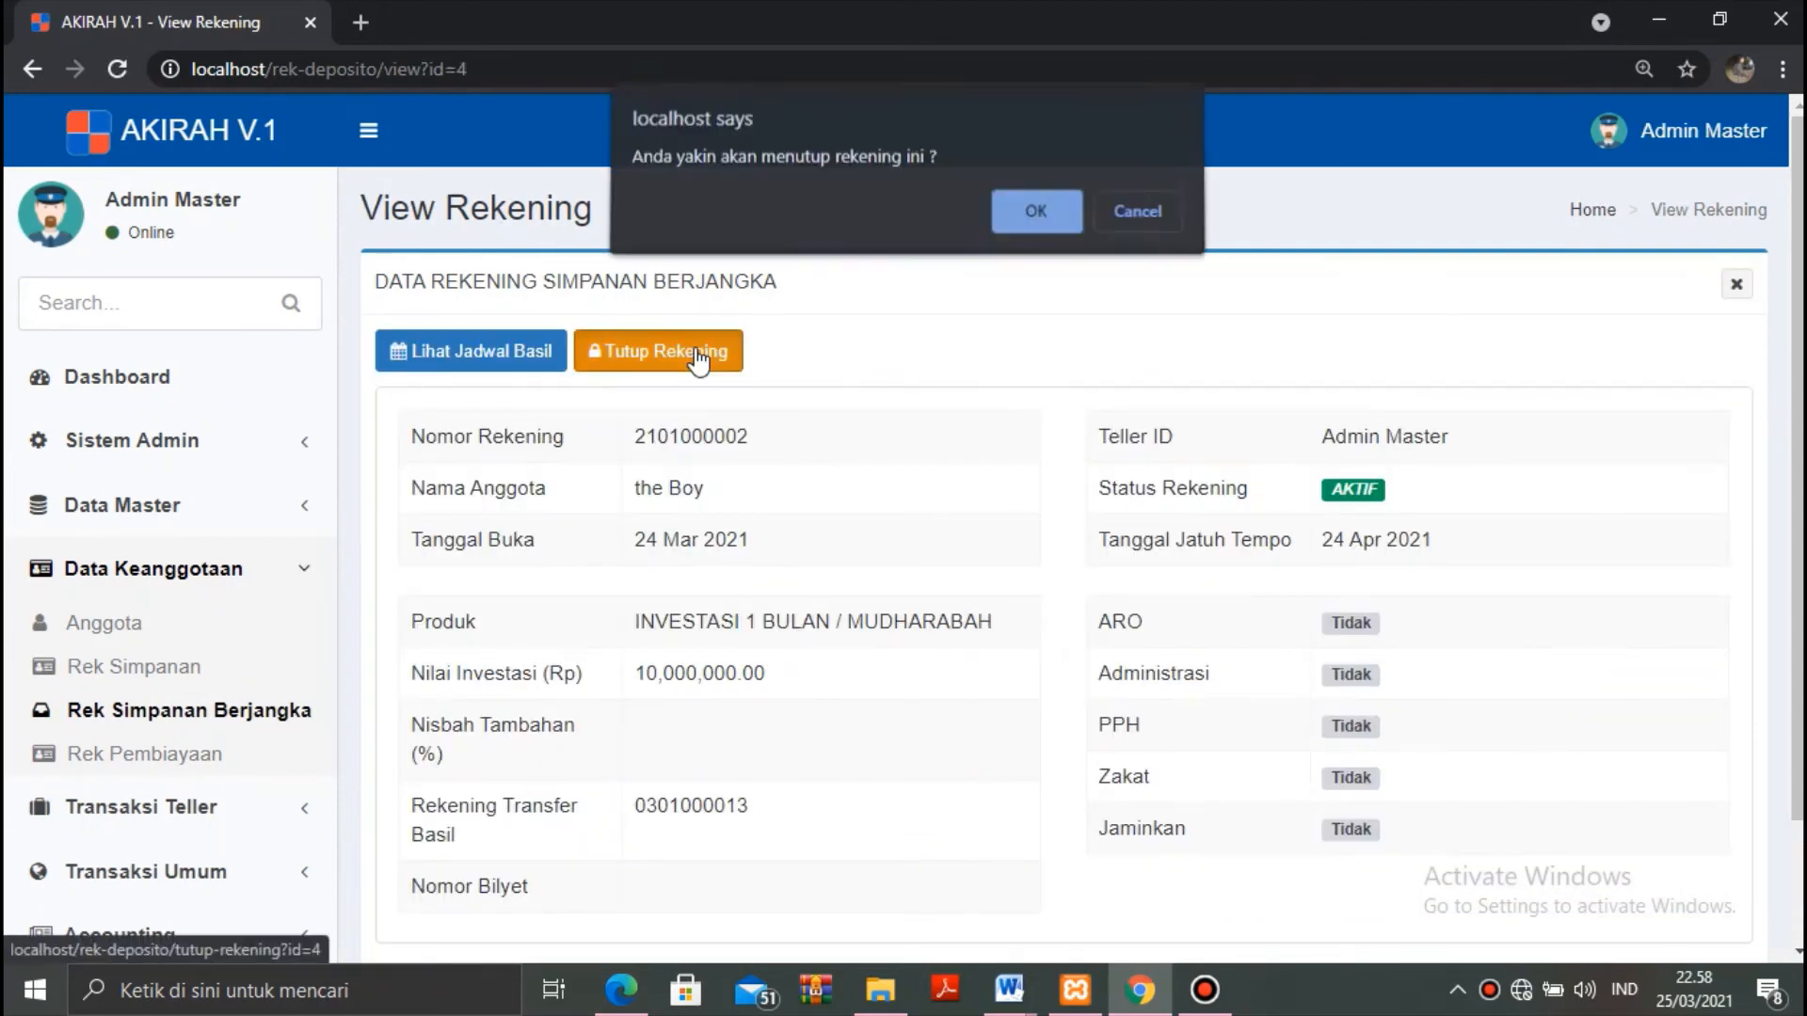
click(1053, 228)
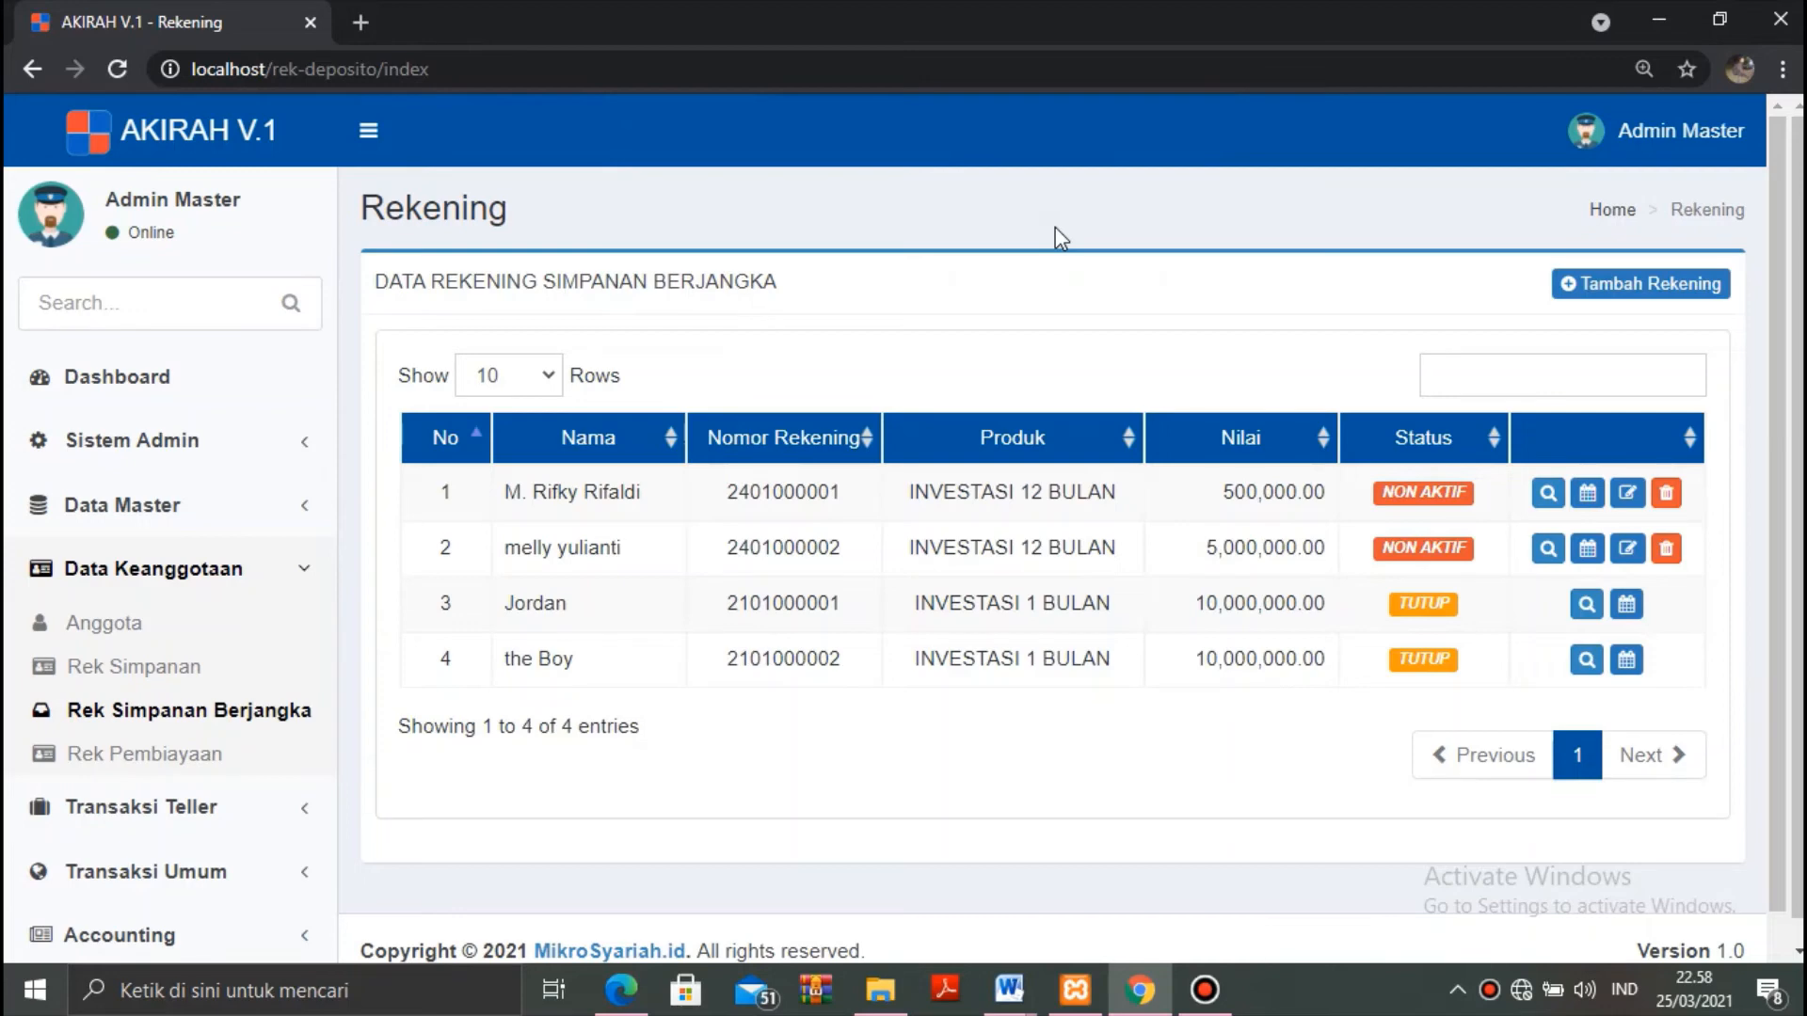
click(1587, 660)
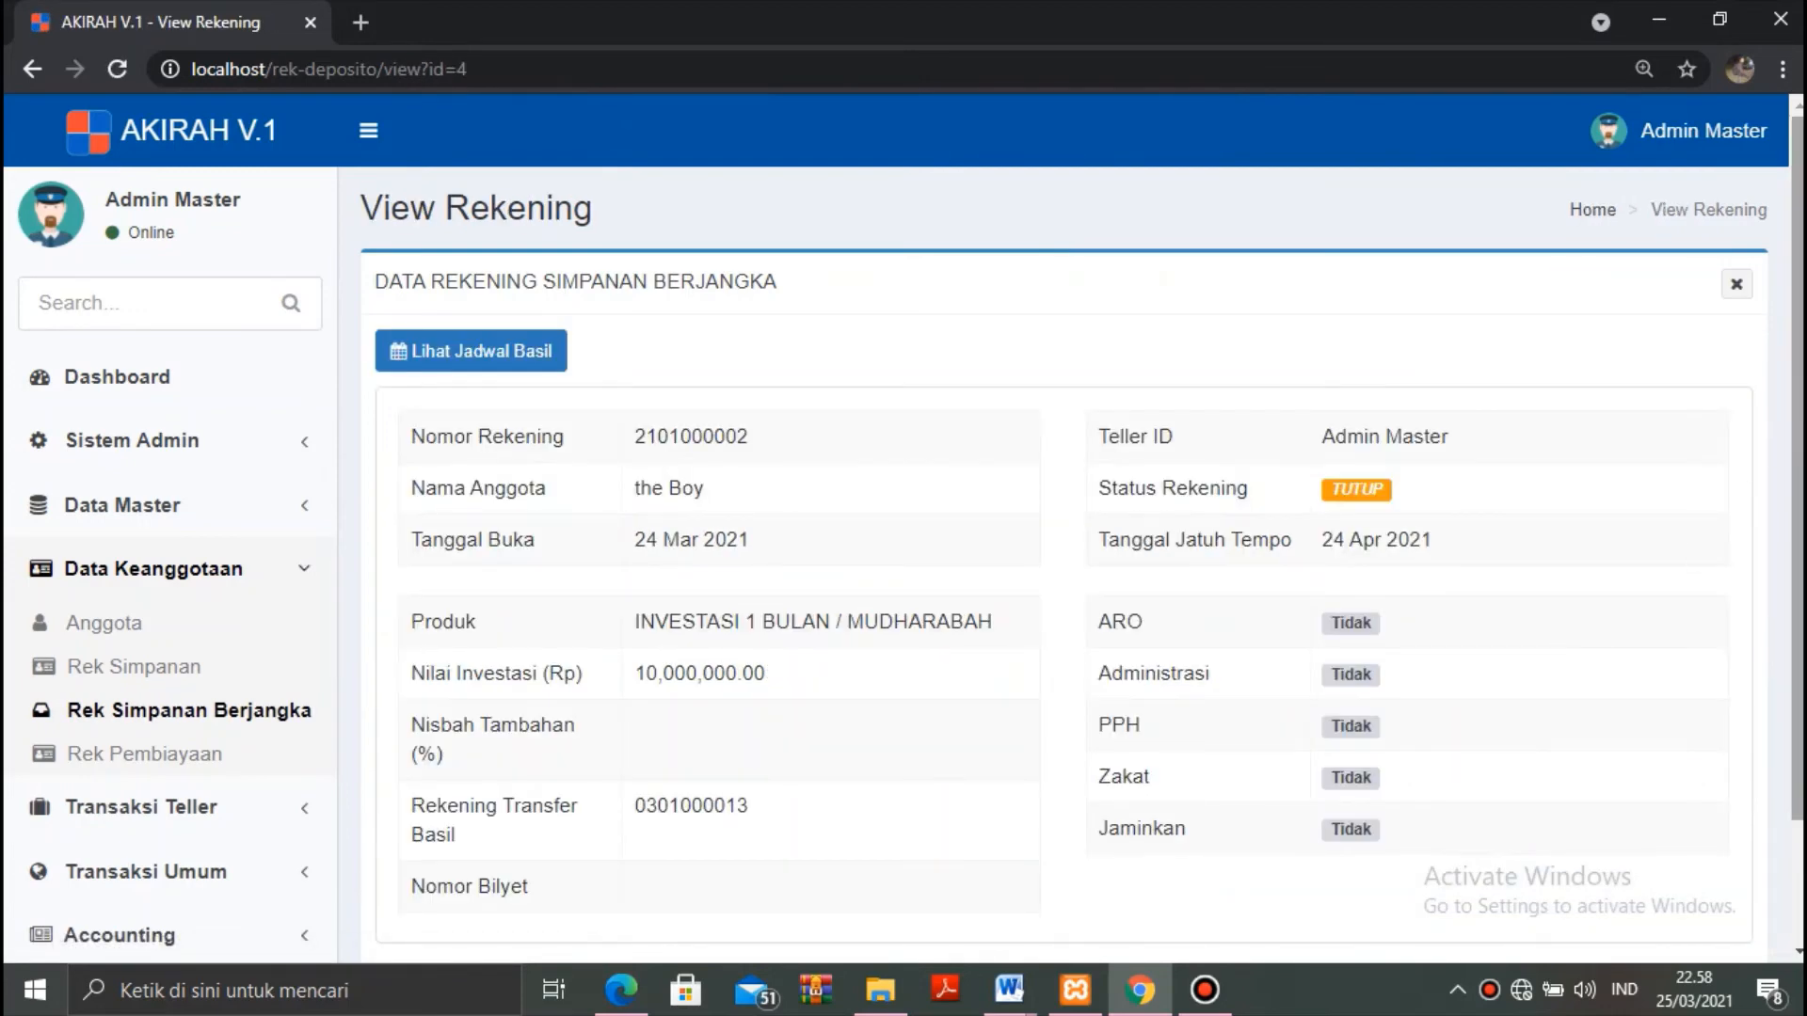
scroll(1797, 485, down, 2)
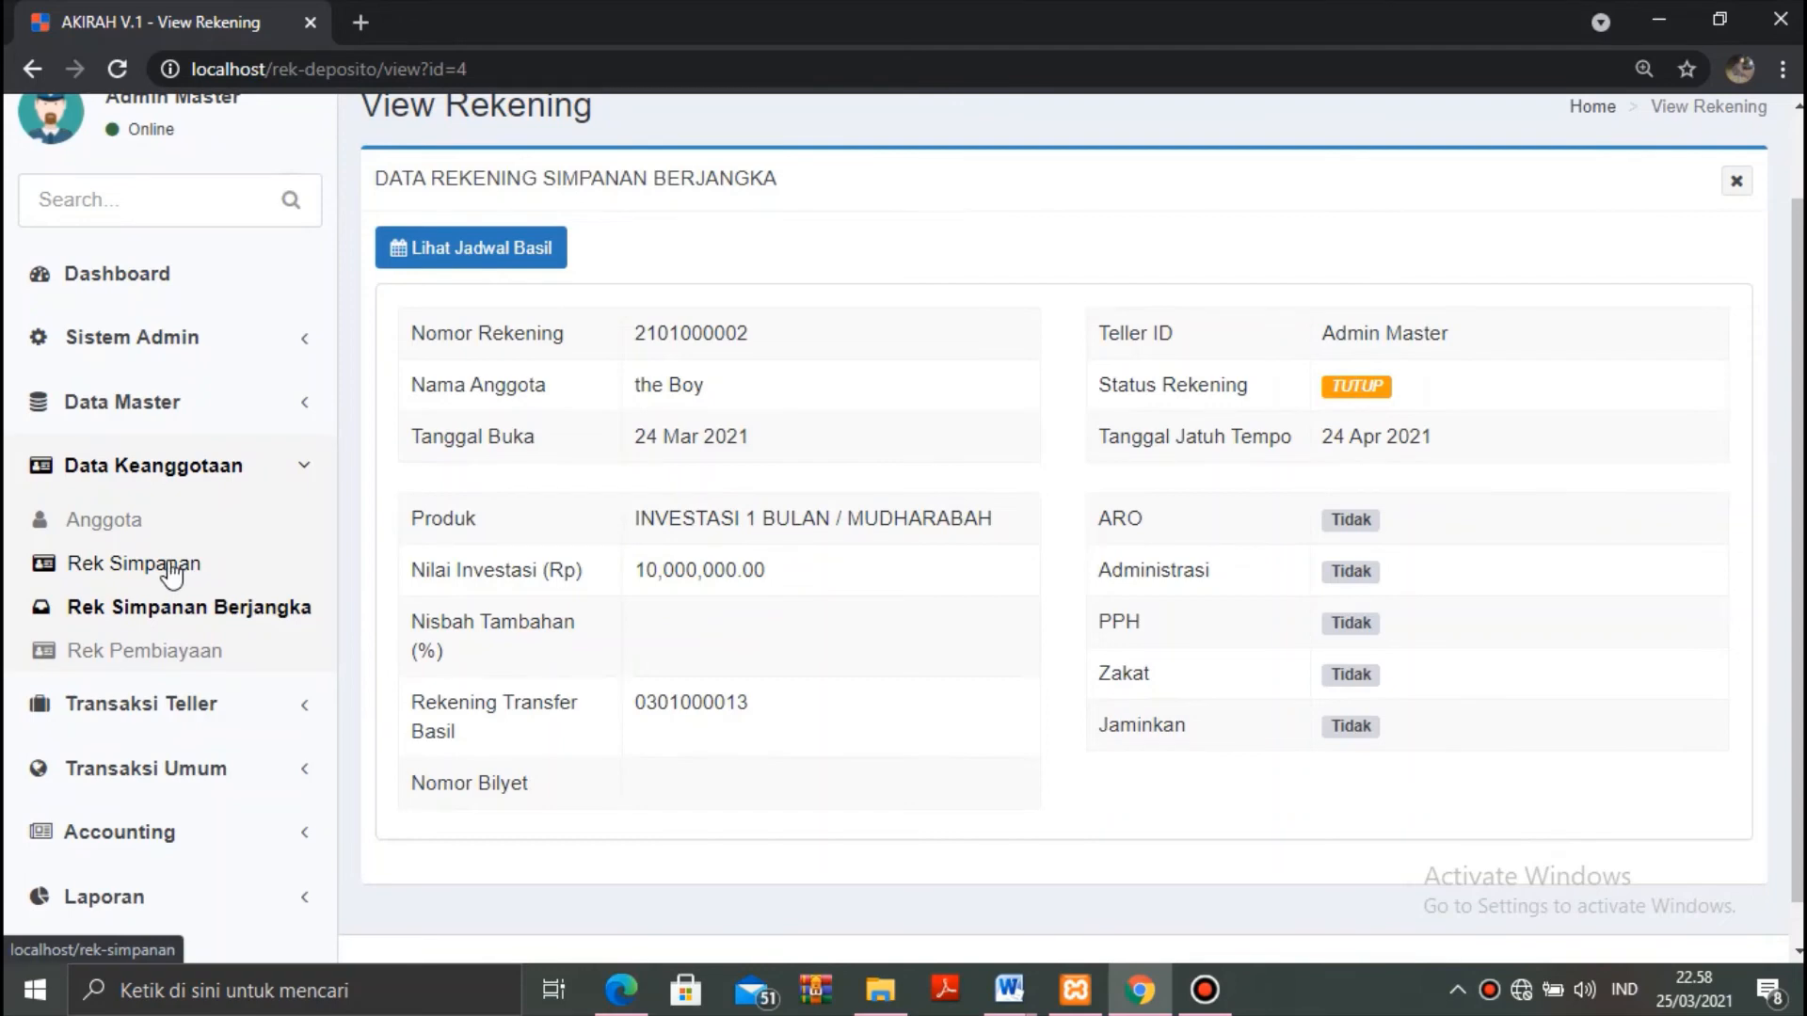
Start a cash Simpanan transaction of type PENARIKAN TUNAI and copy its No. Jurnal into No. Referensi.
click(153, 704)
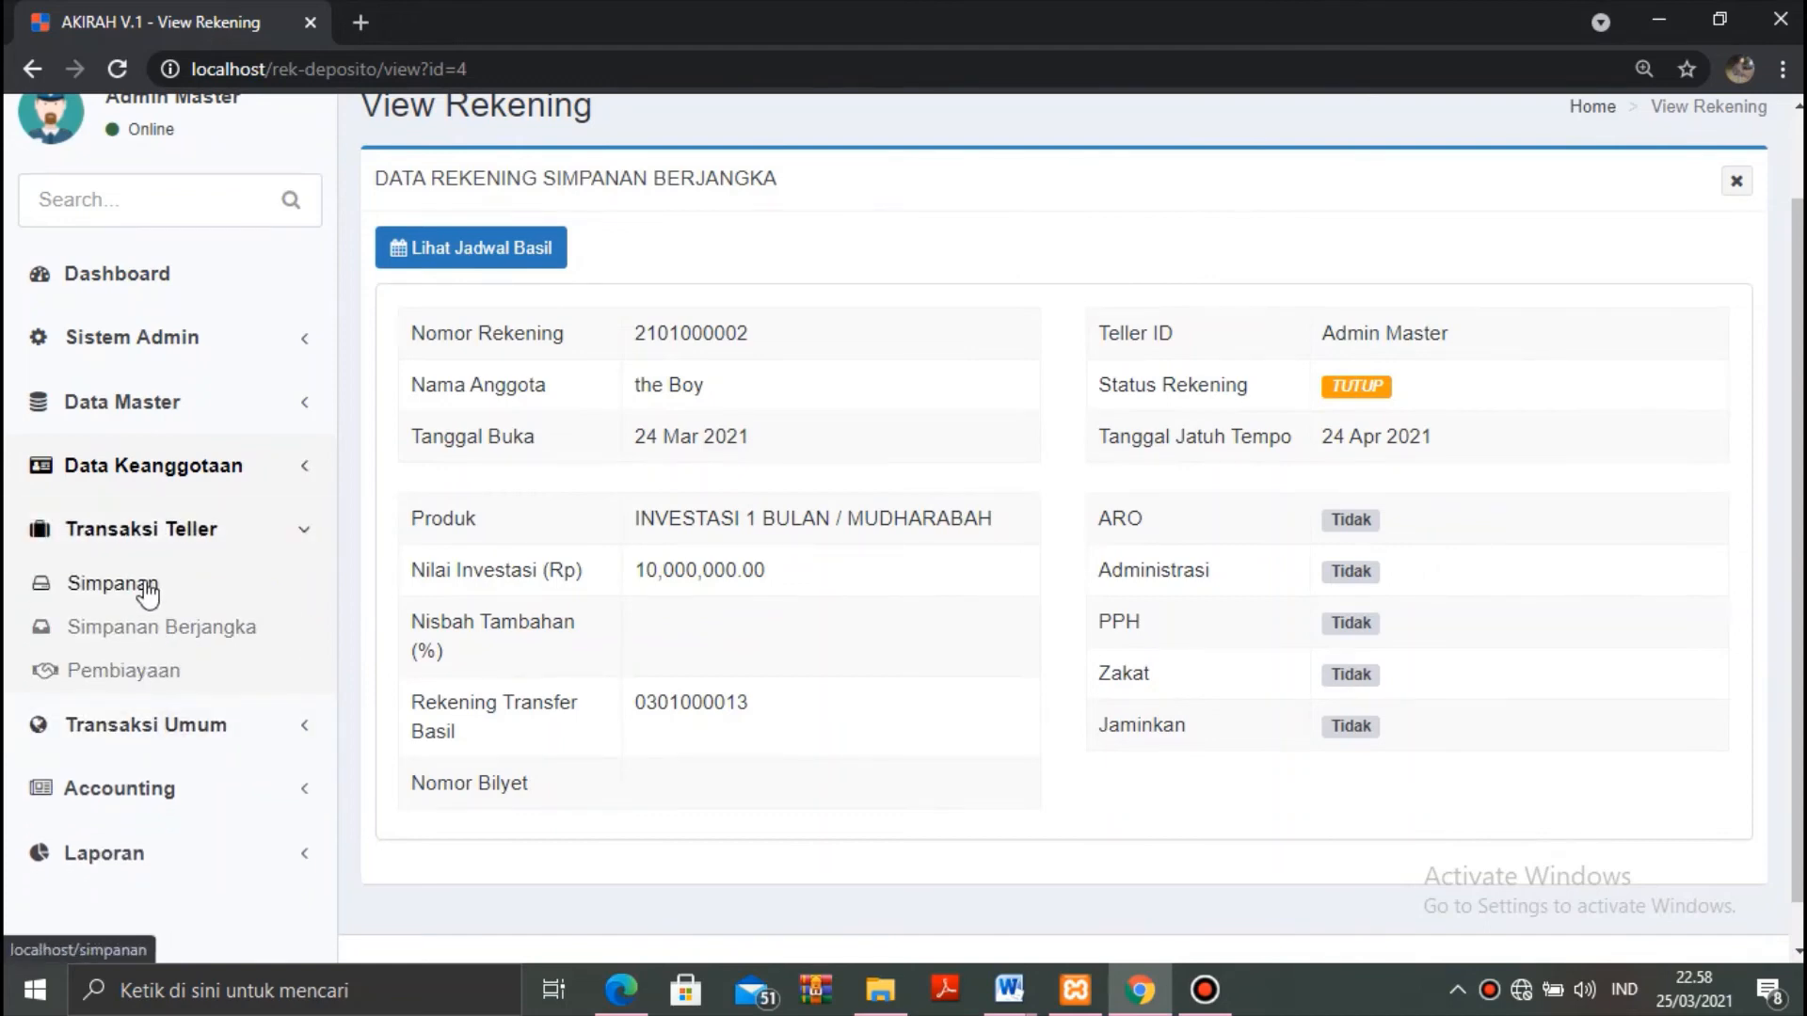
click(146, 591)
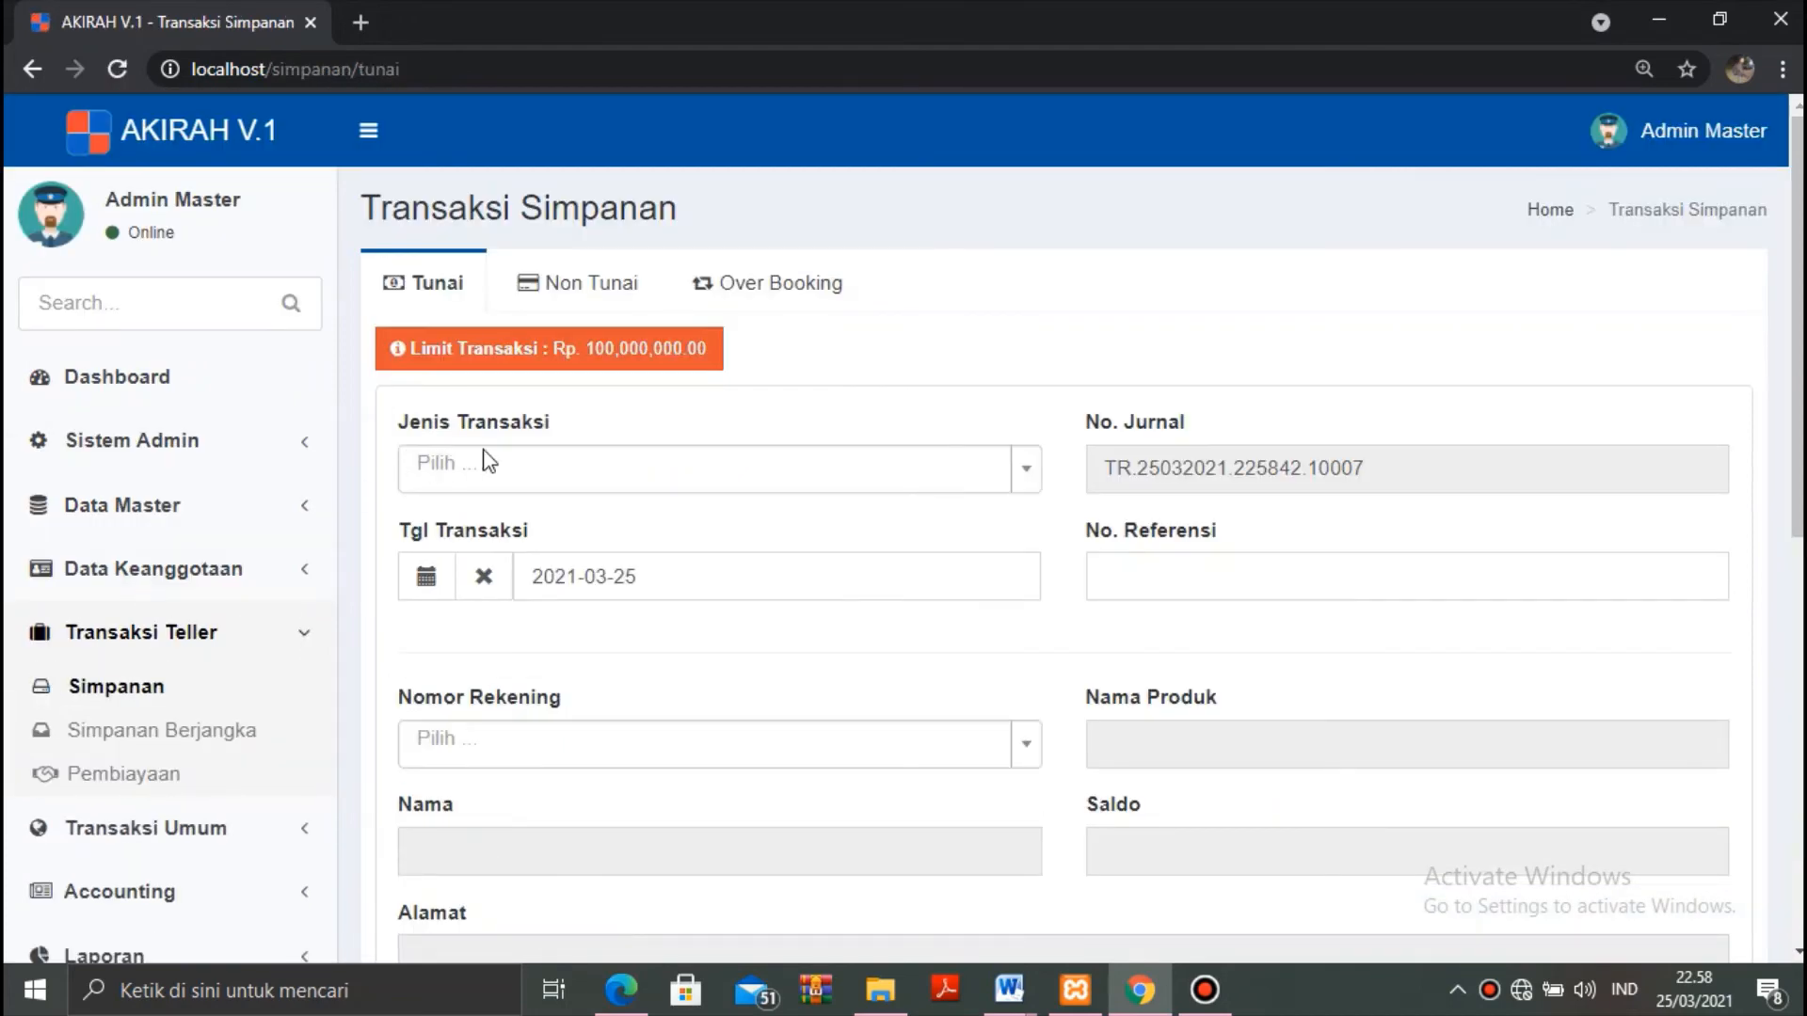
click(488, 461)
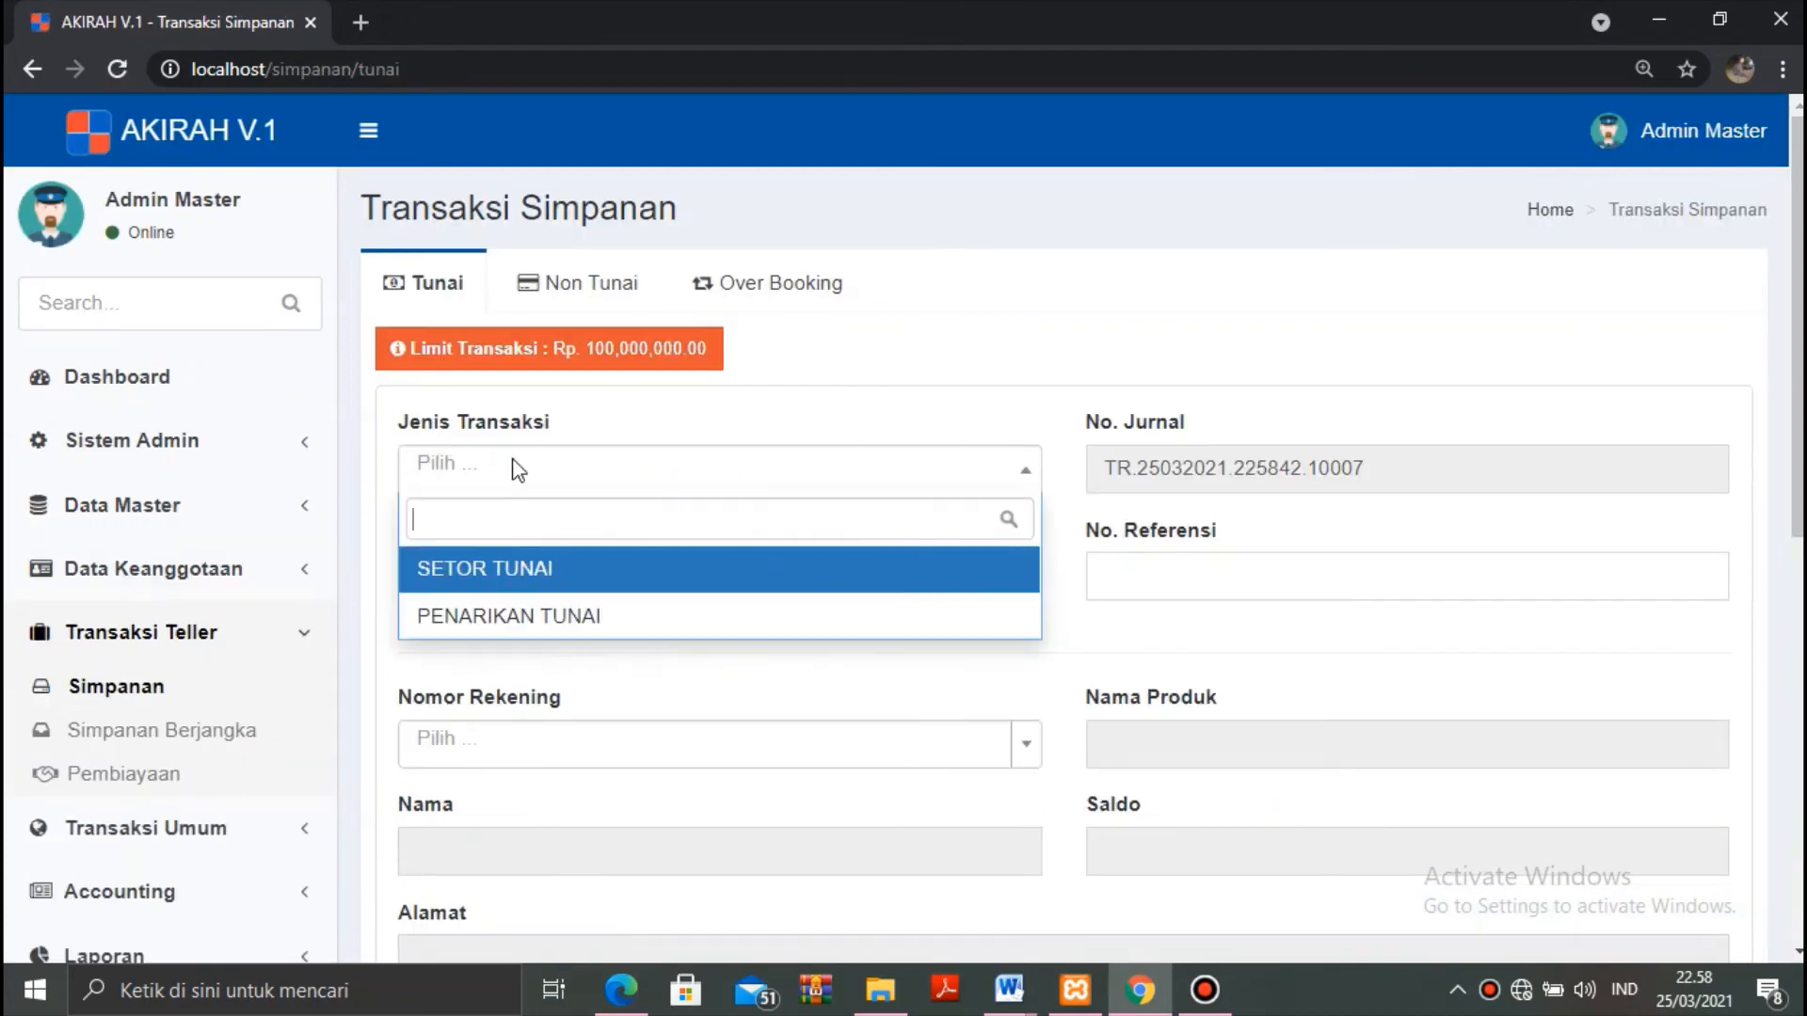
click(509, 617)
triple_click(1134, 454)
key(ctrl+c)
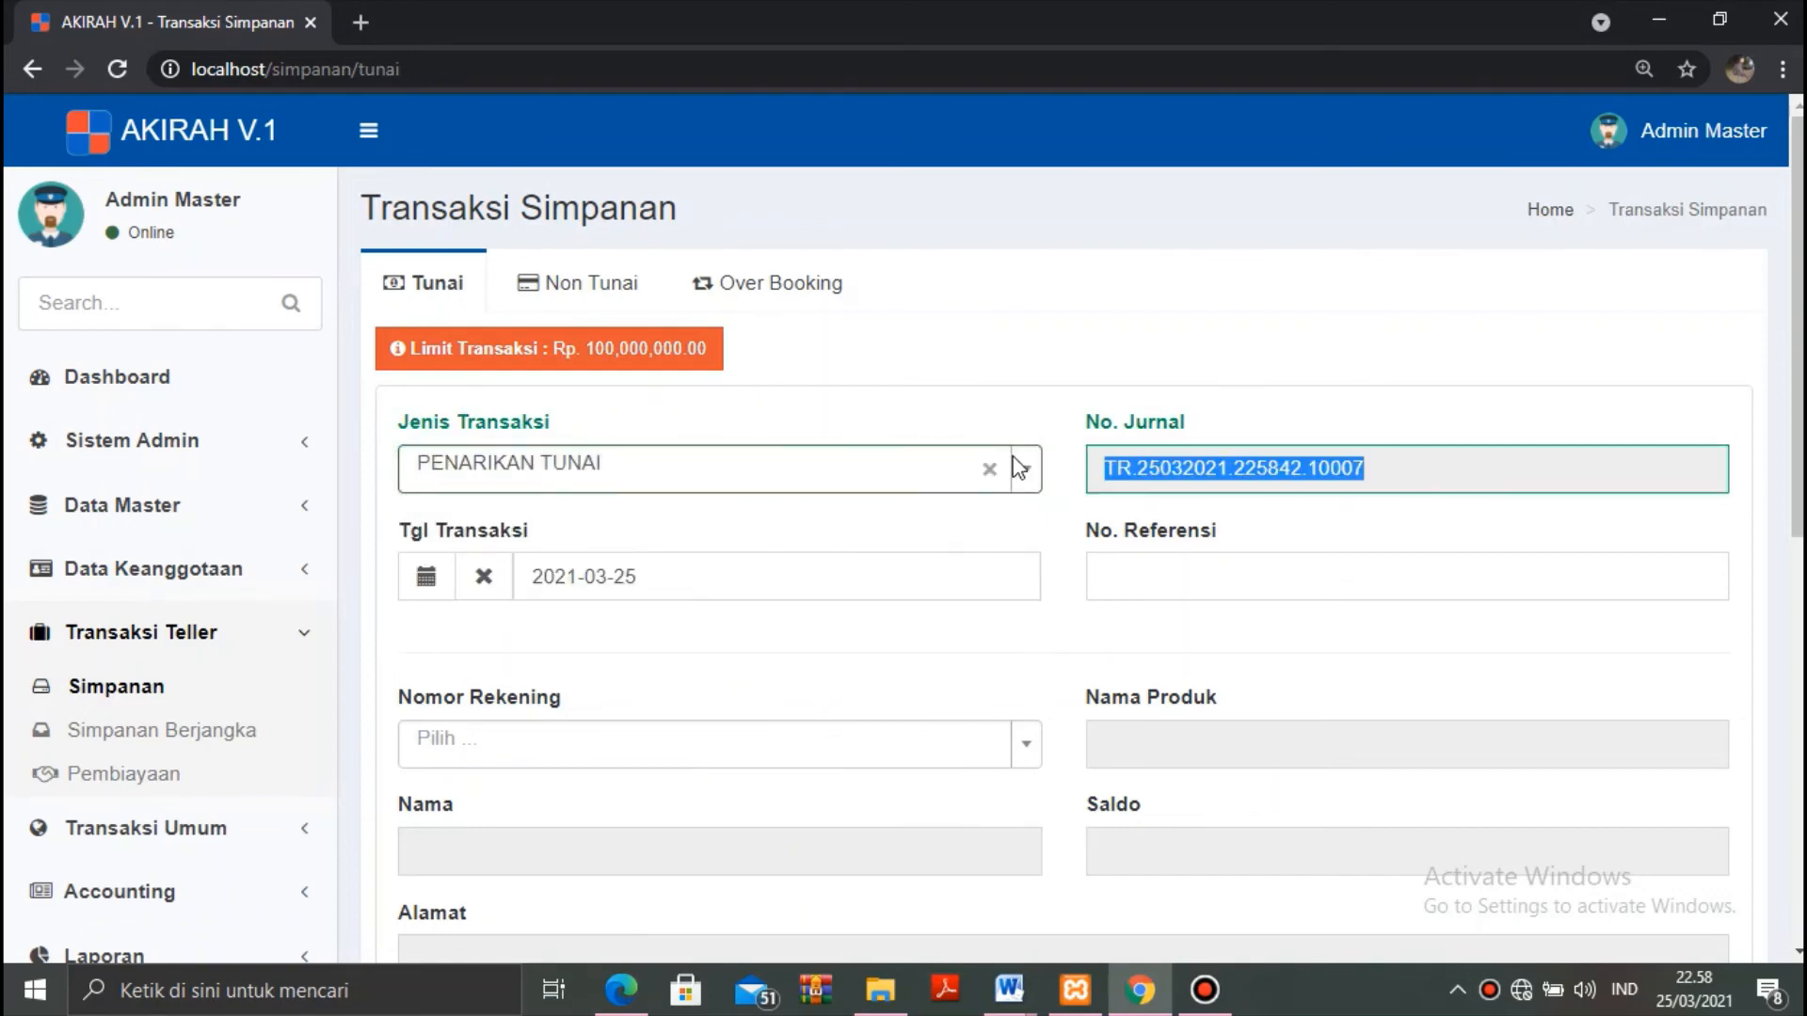
click(1323, 590)
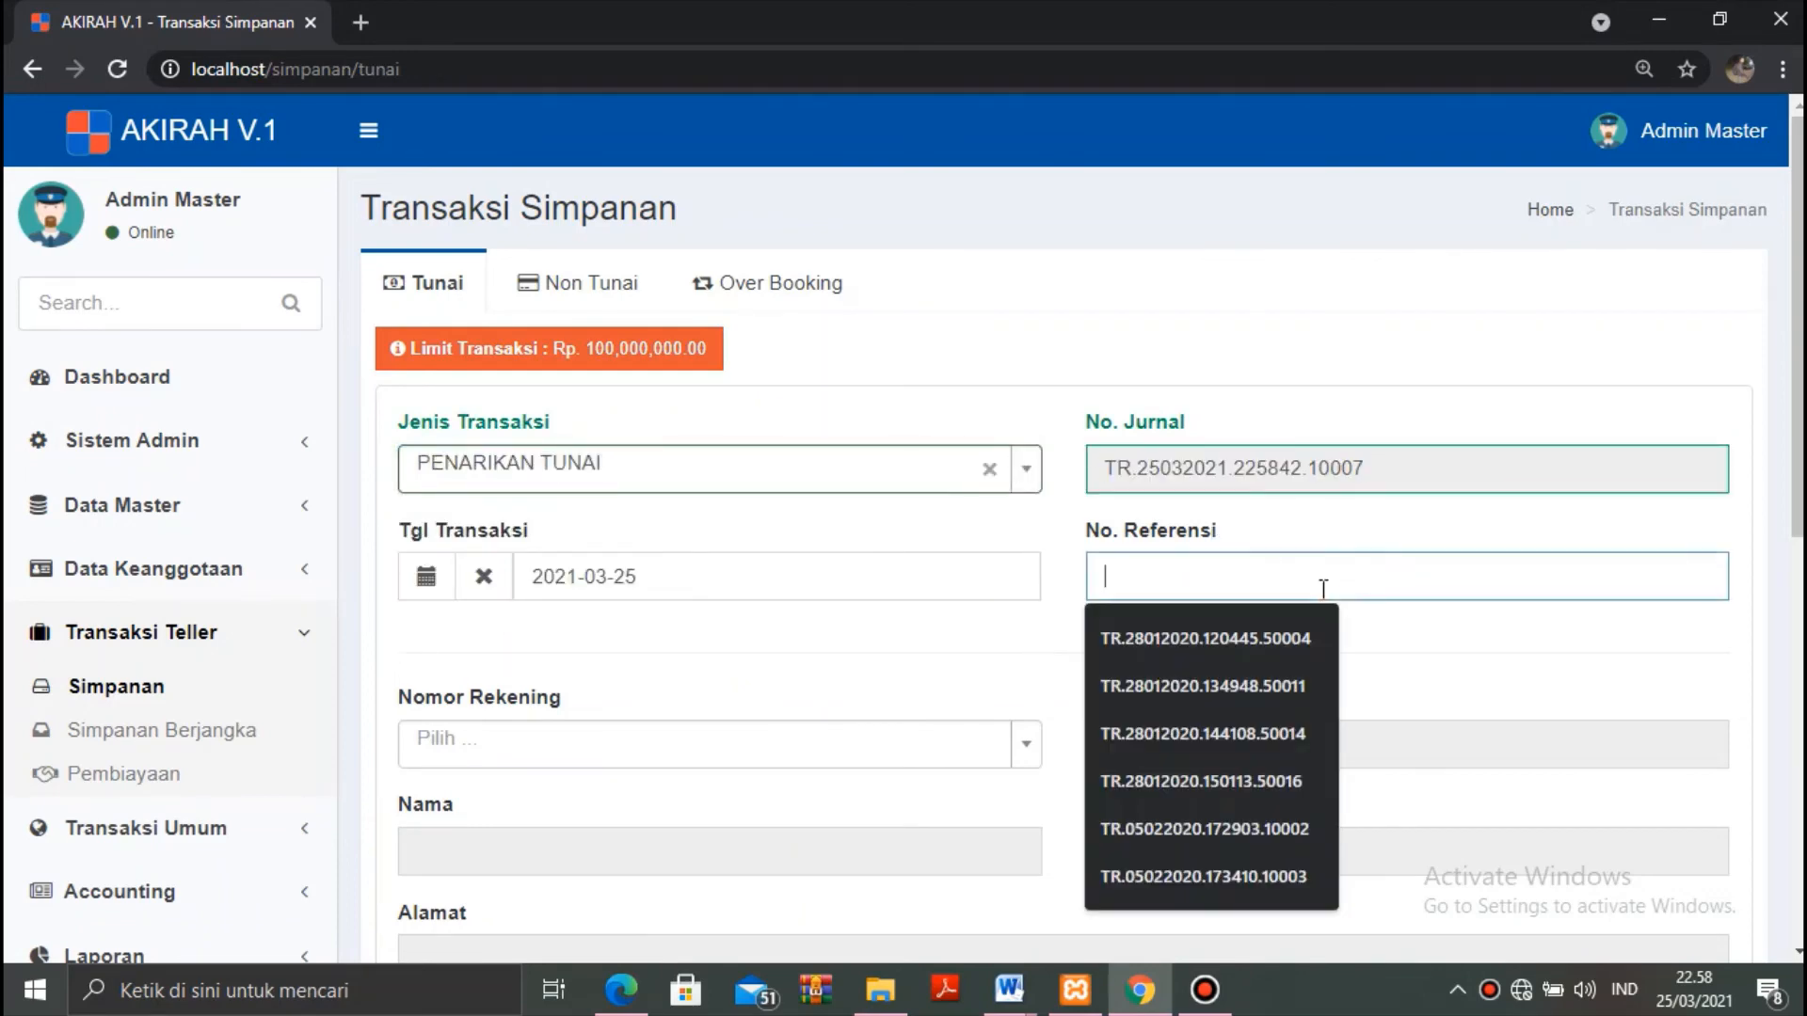
key(ctrl+v)
Choose the member's Simpanan Sukarela account as the Nomor Rekening for the withdrawal.
click(608, 744)
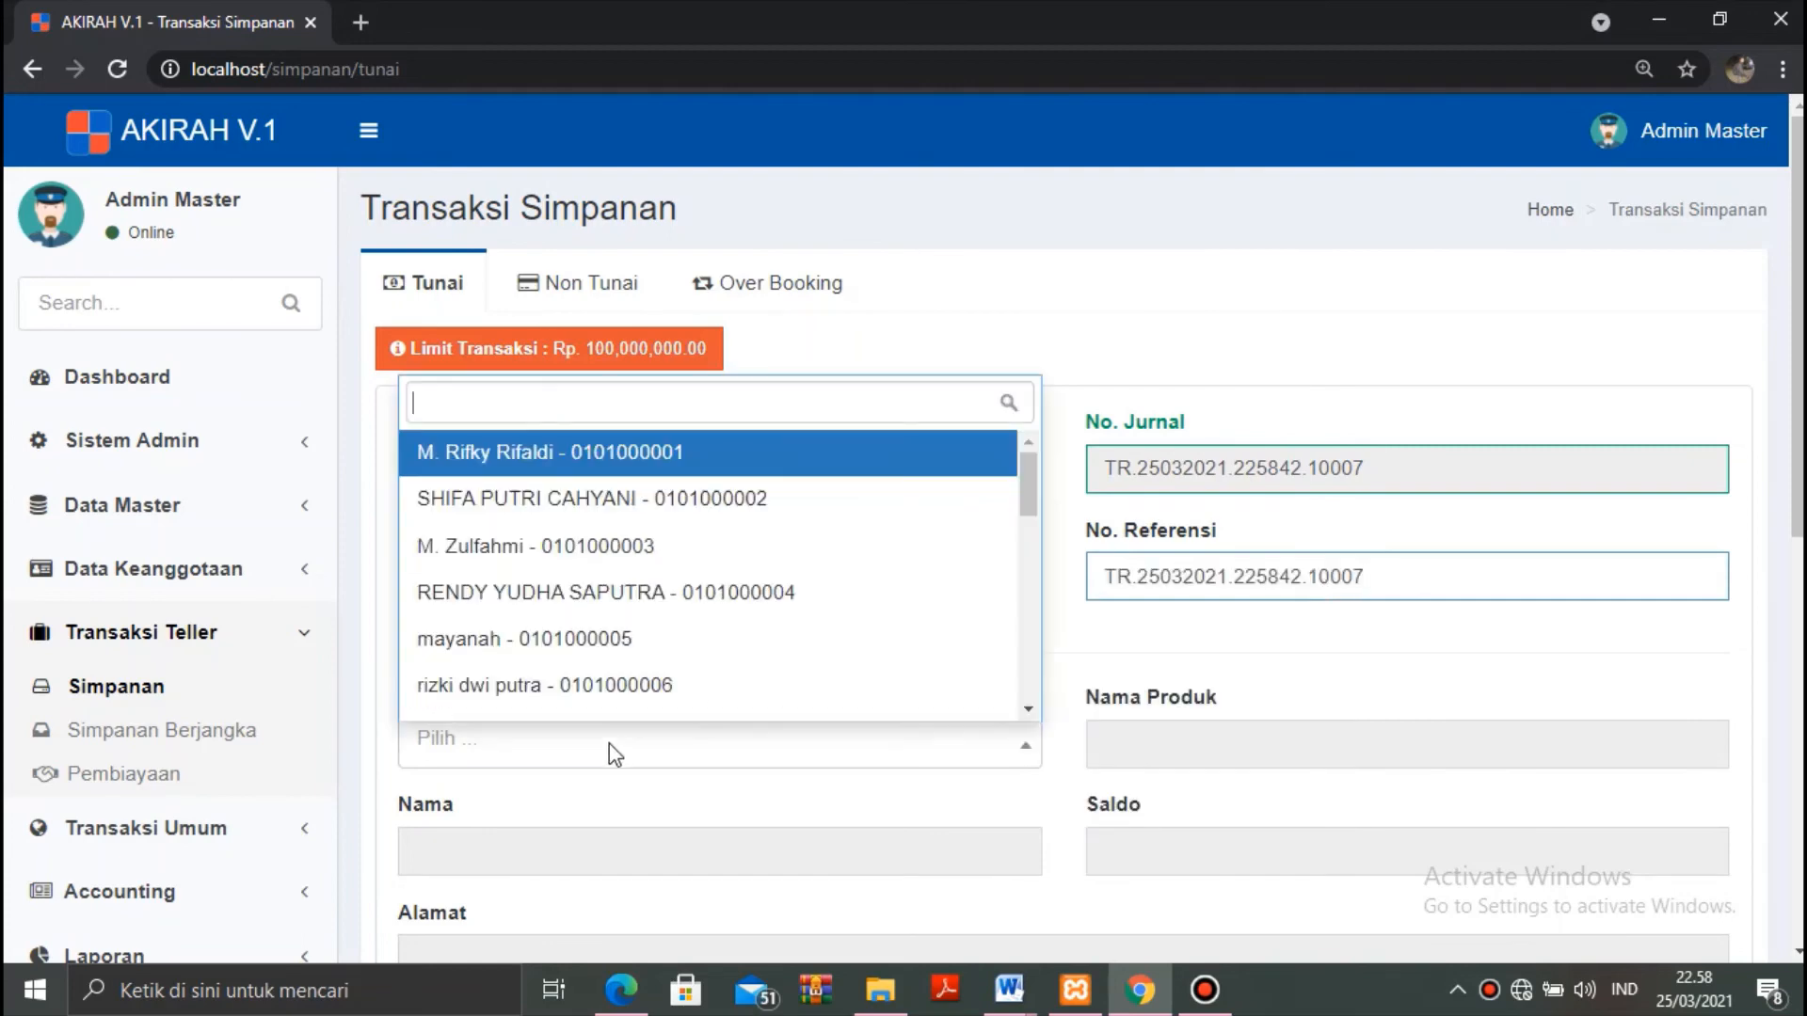
text(th)
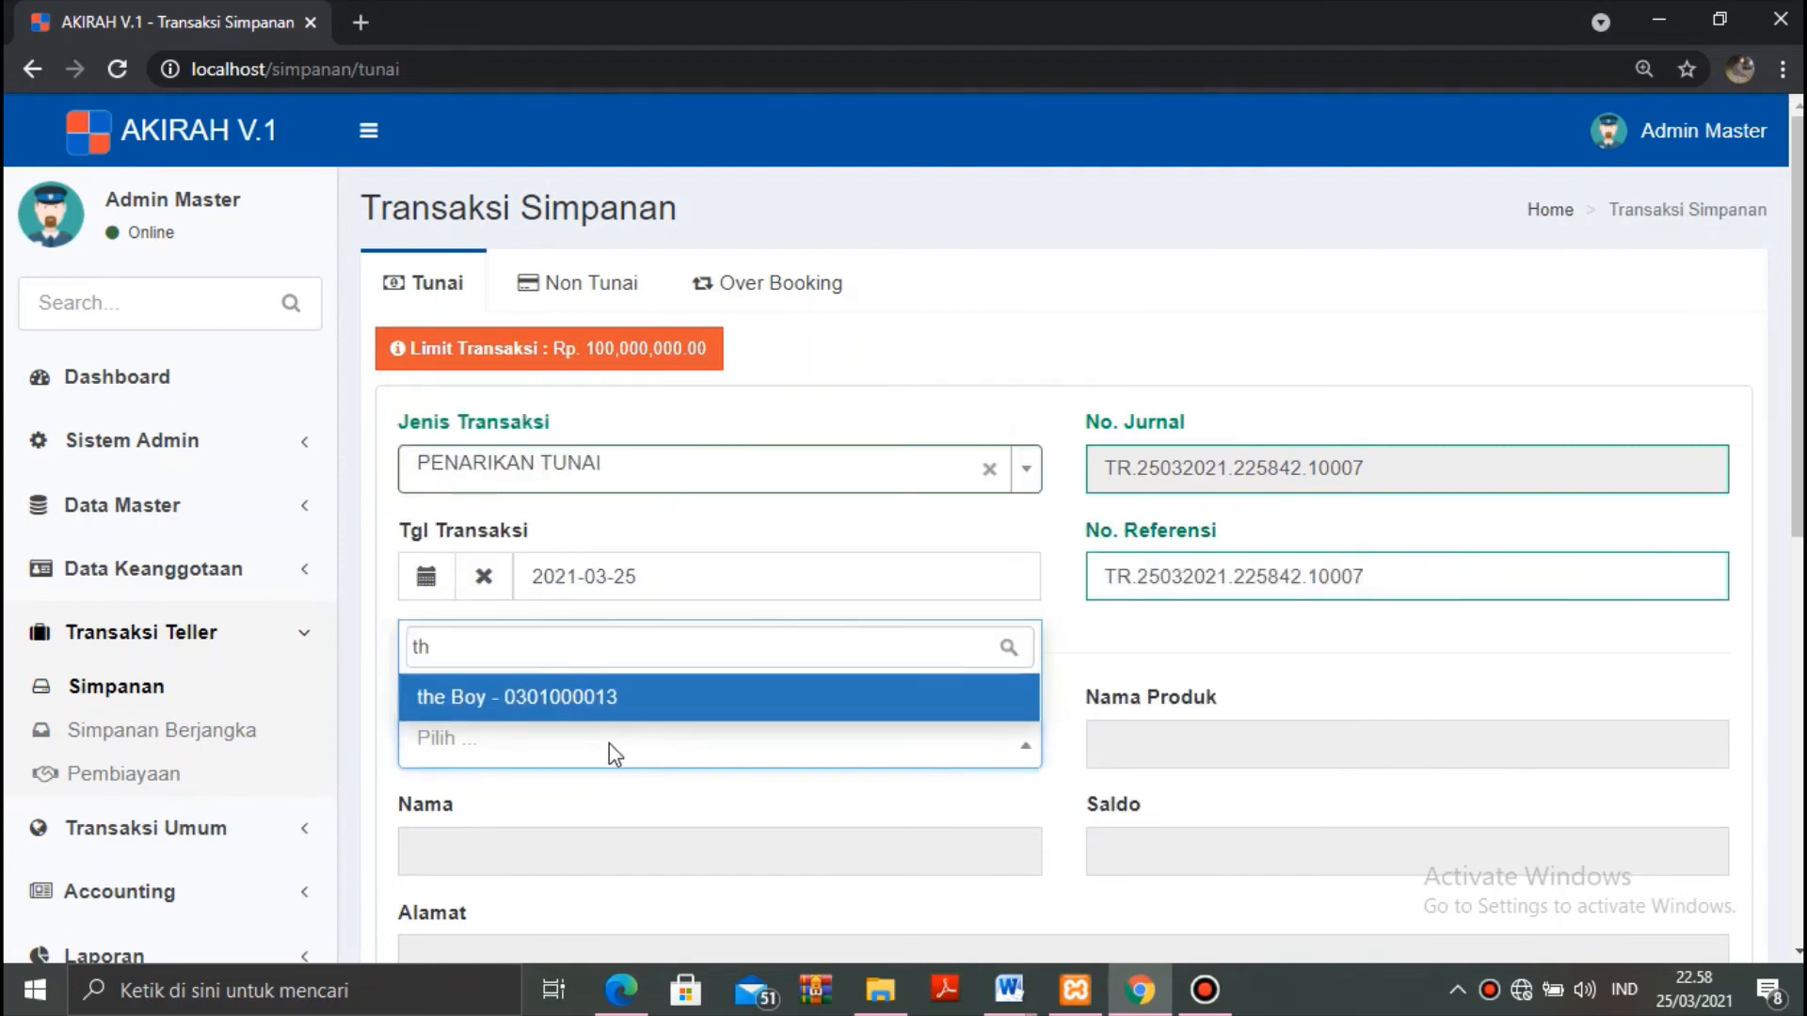
click(569, 712)
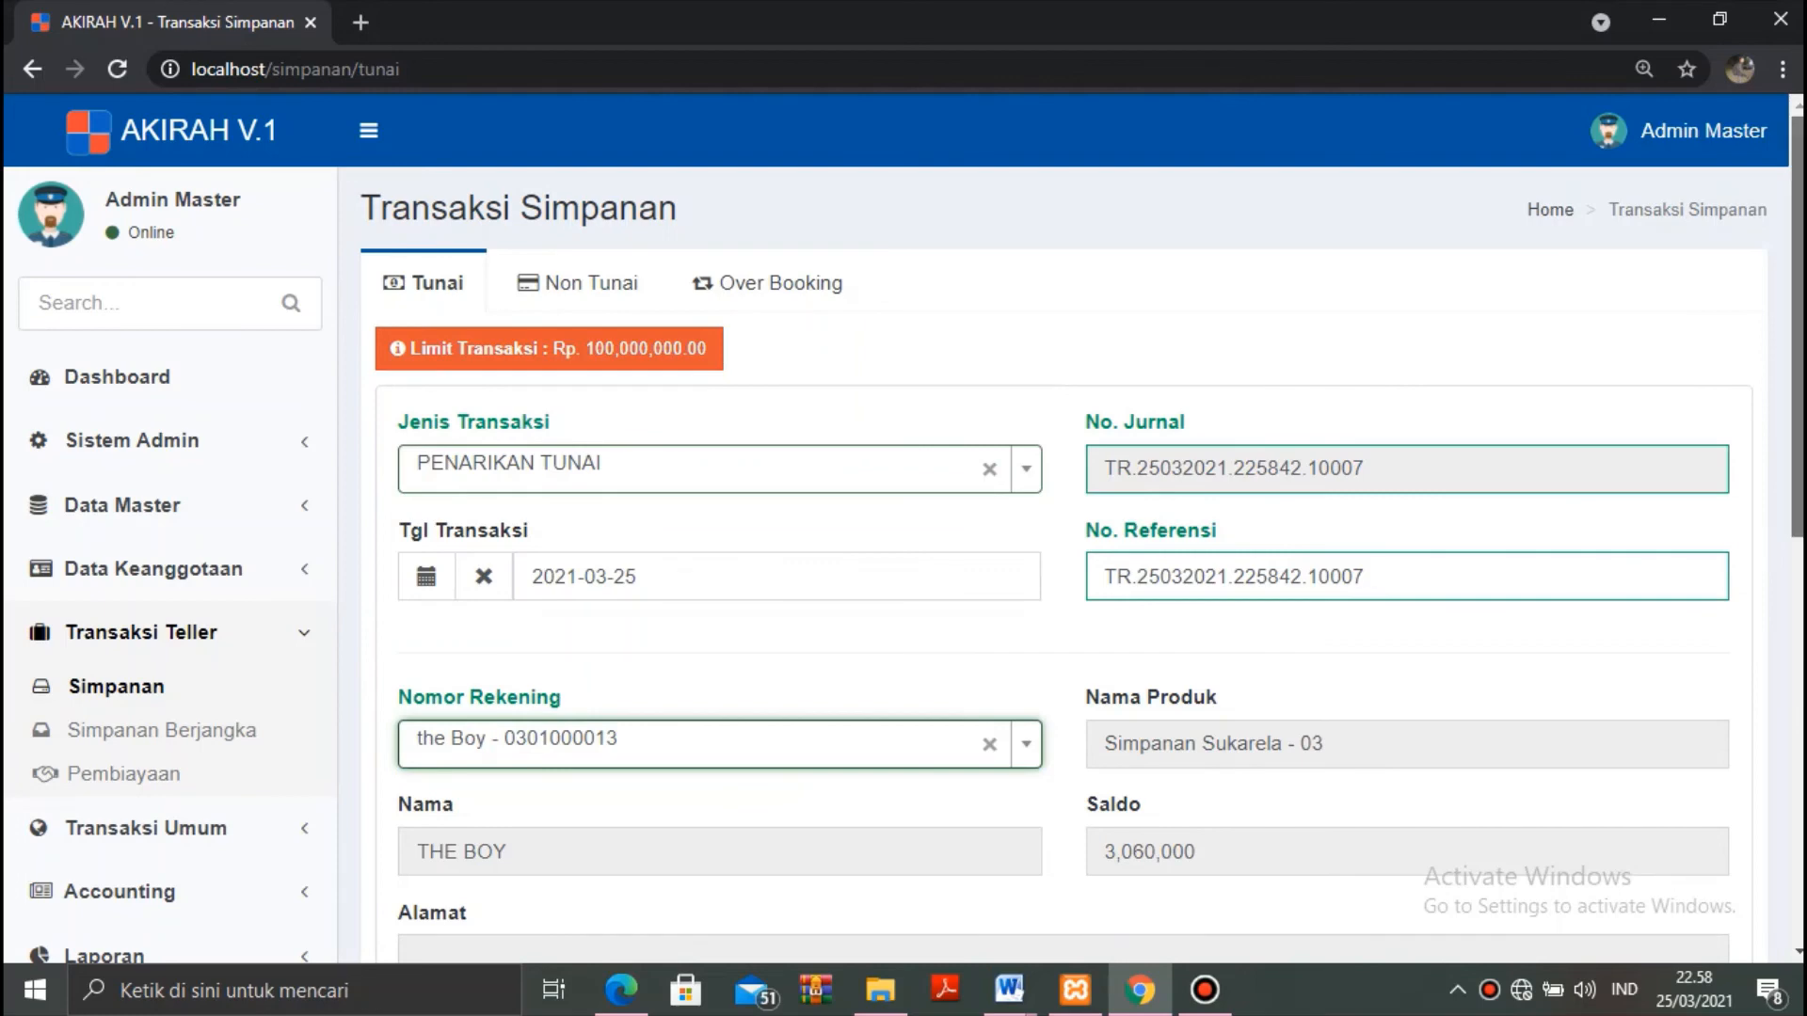
Set Nilai Transaksi to 3,060,000 and save the cash withdrawal.
drag(1797, 447, 1797, 685)
click(558, 679)
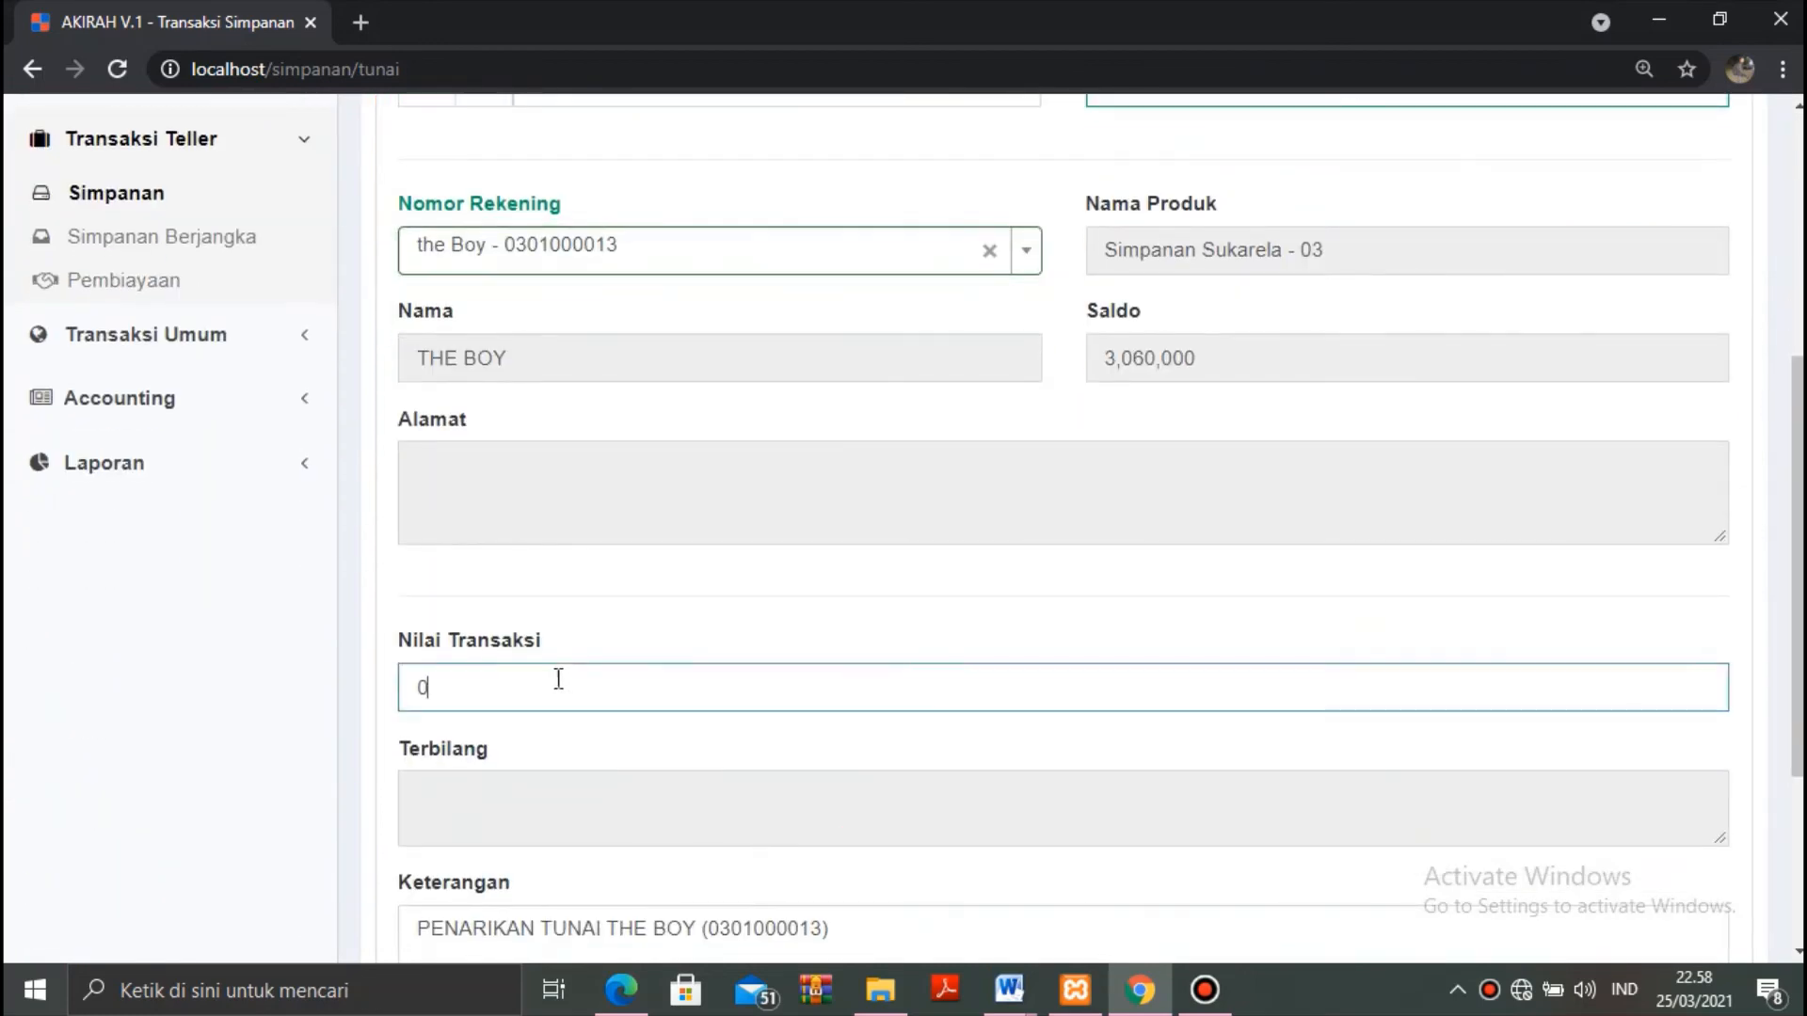
text(3,)
text(0)
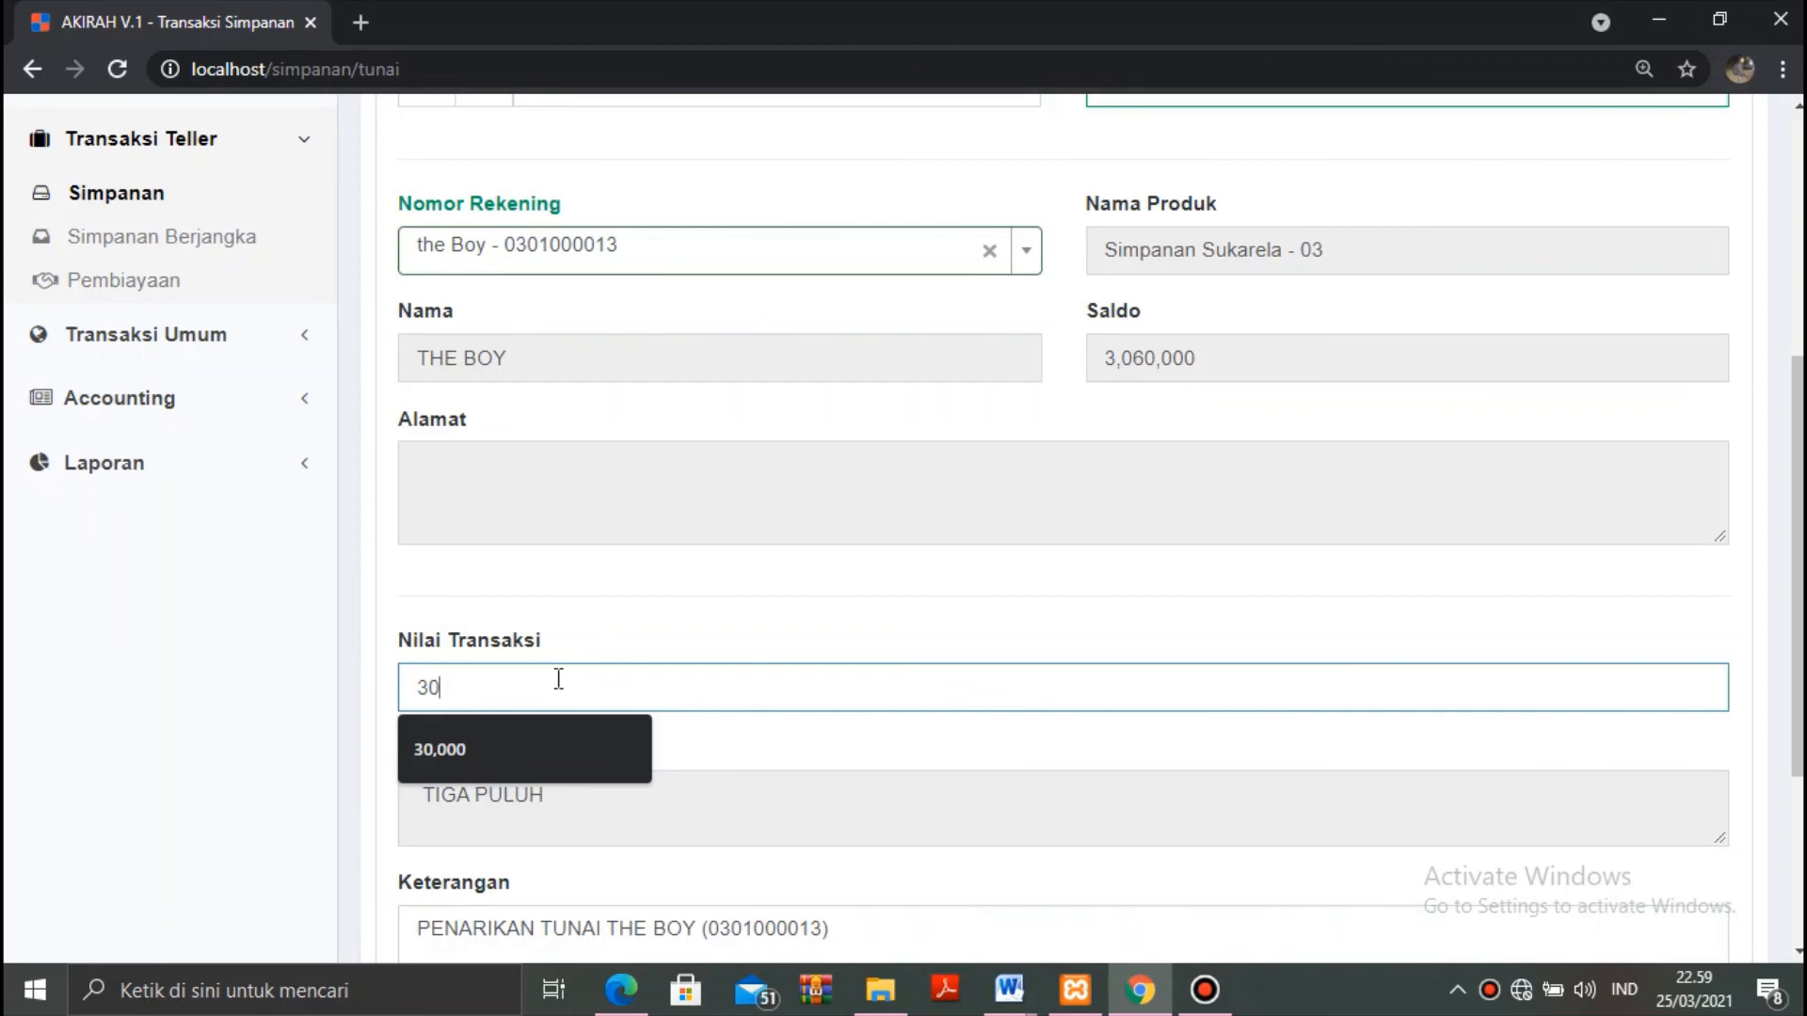
text(60,00)
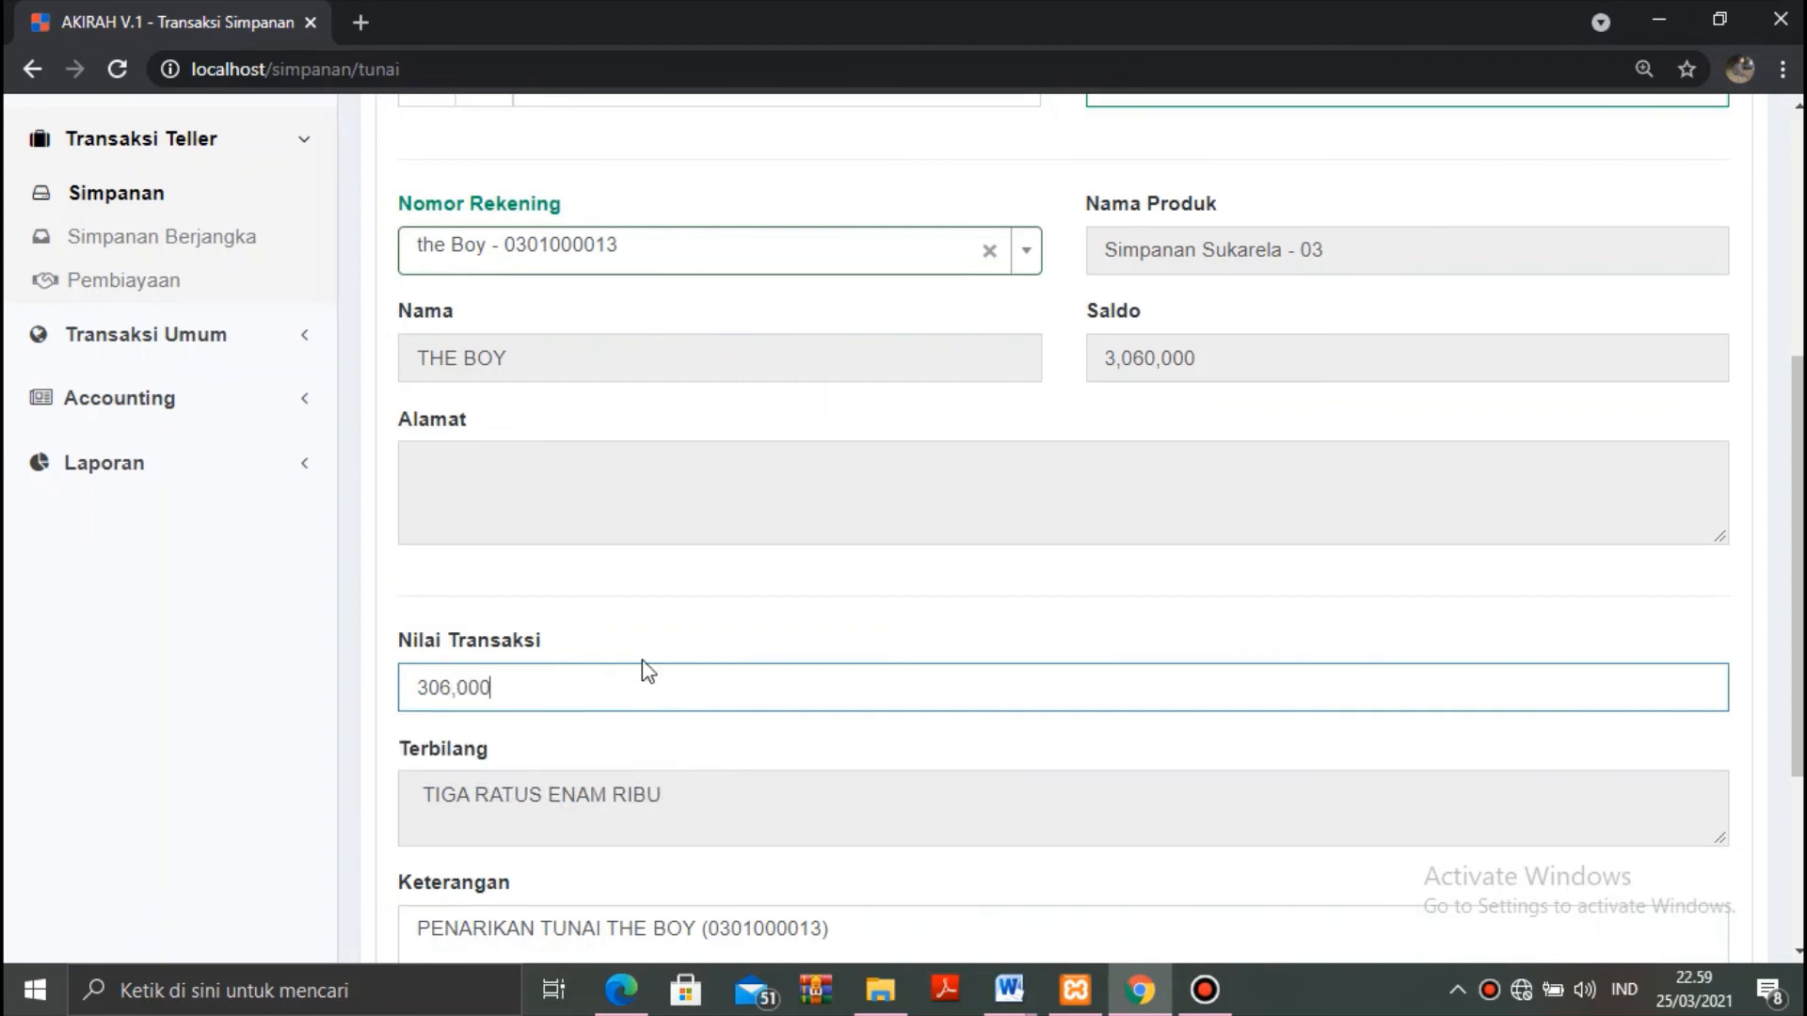
text(0)
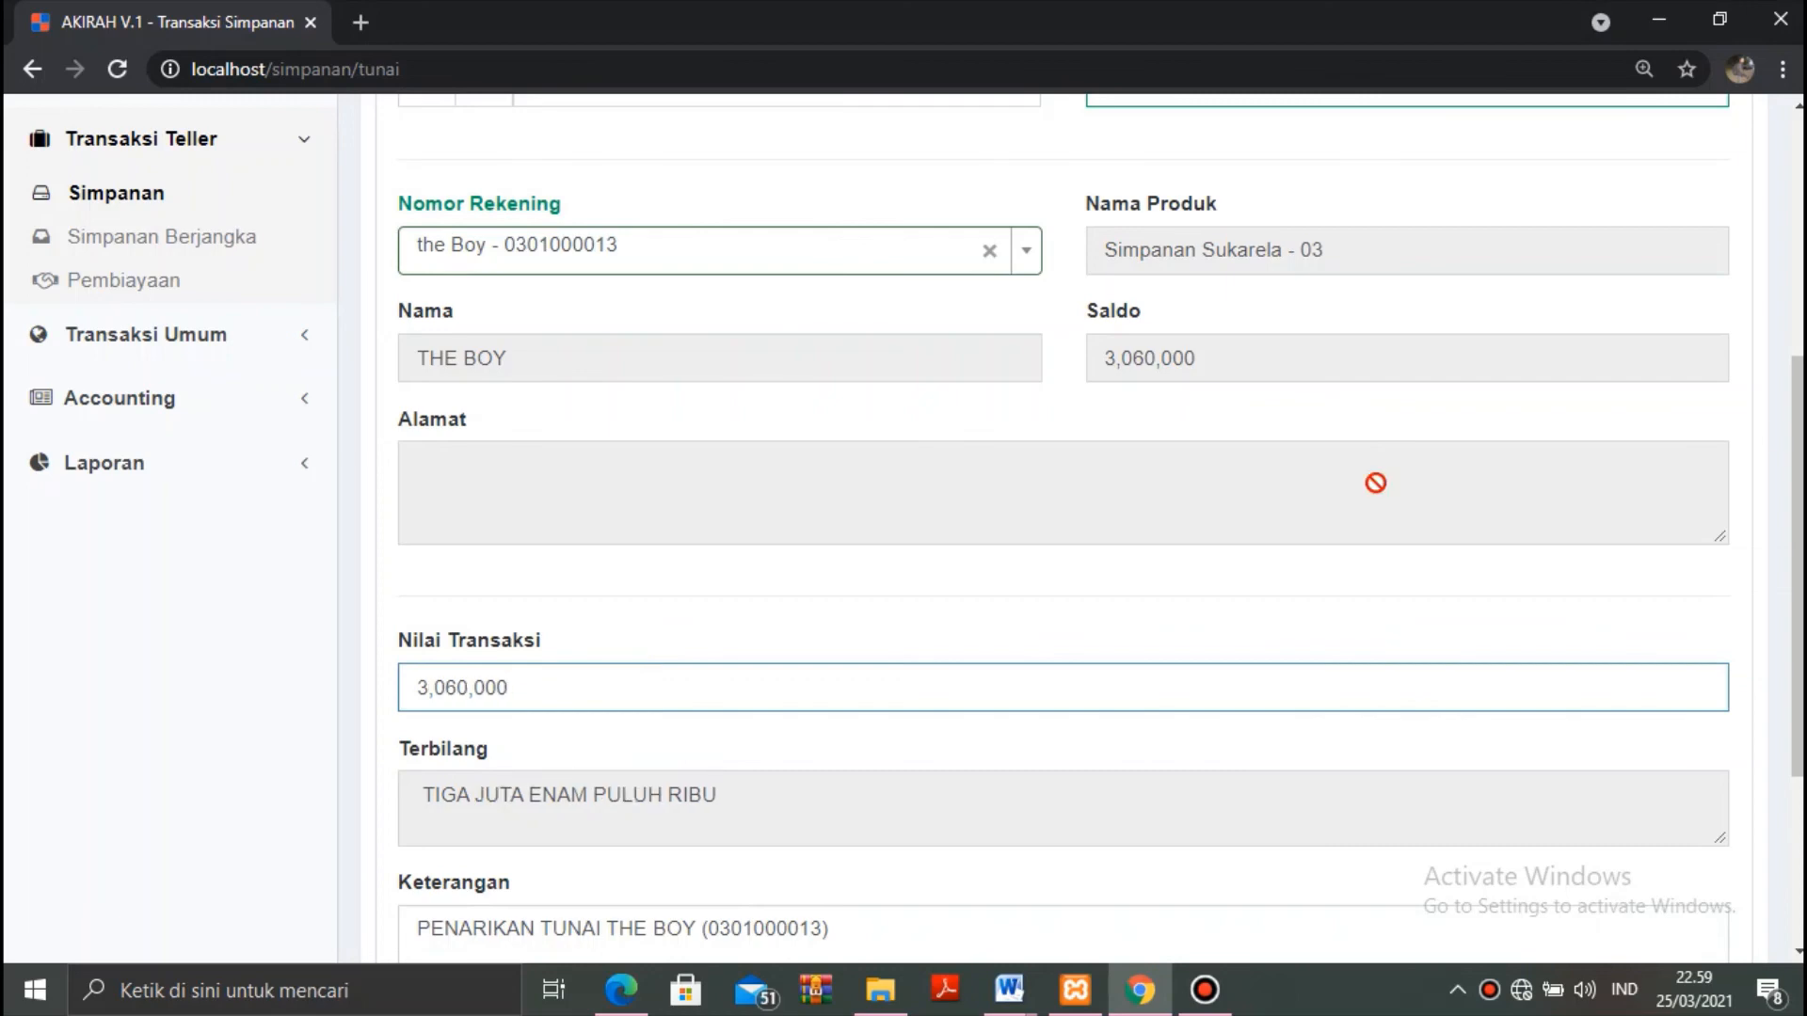
scroll(686, 674, down, 3)
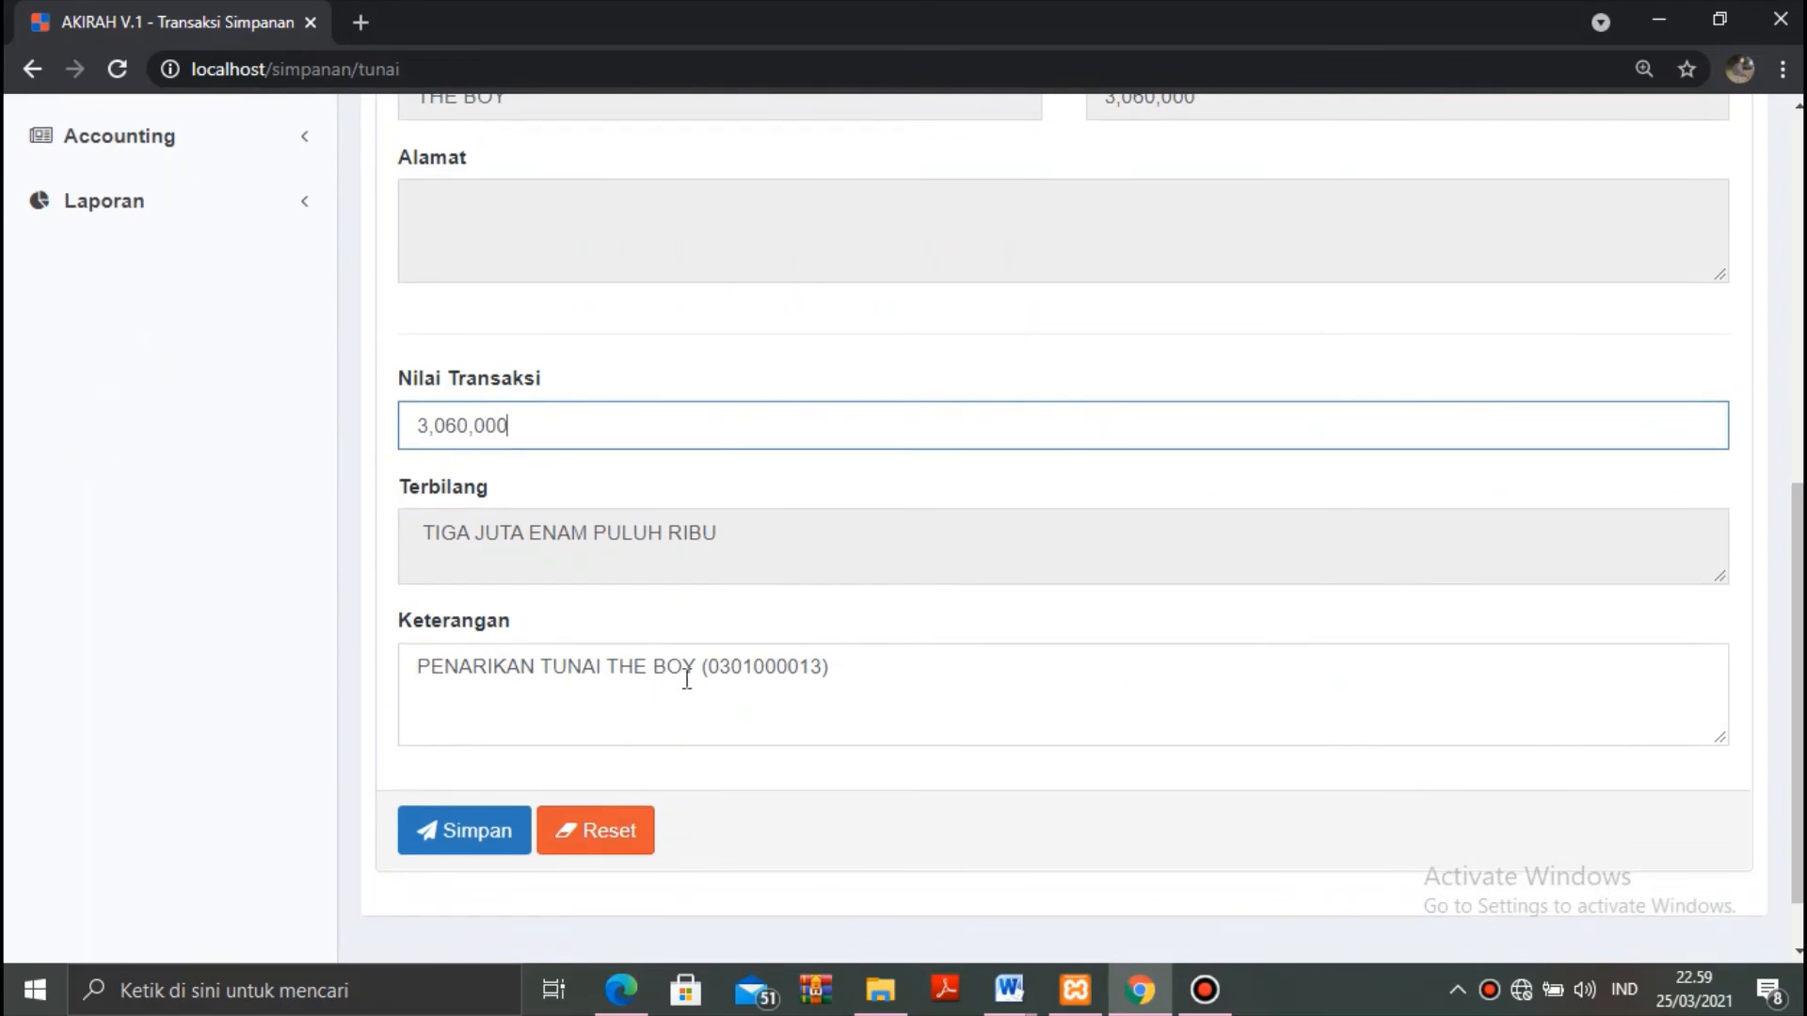
click(488, 844)
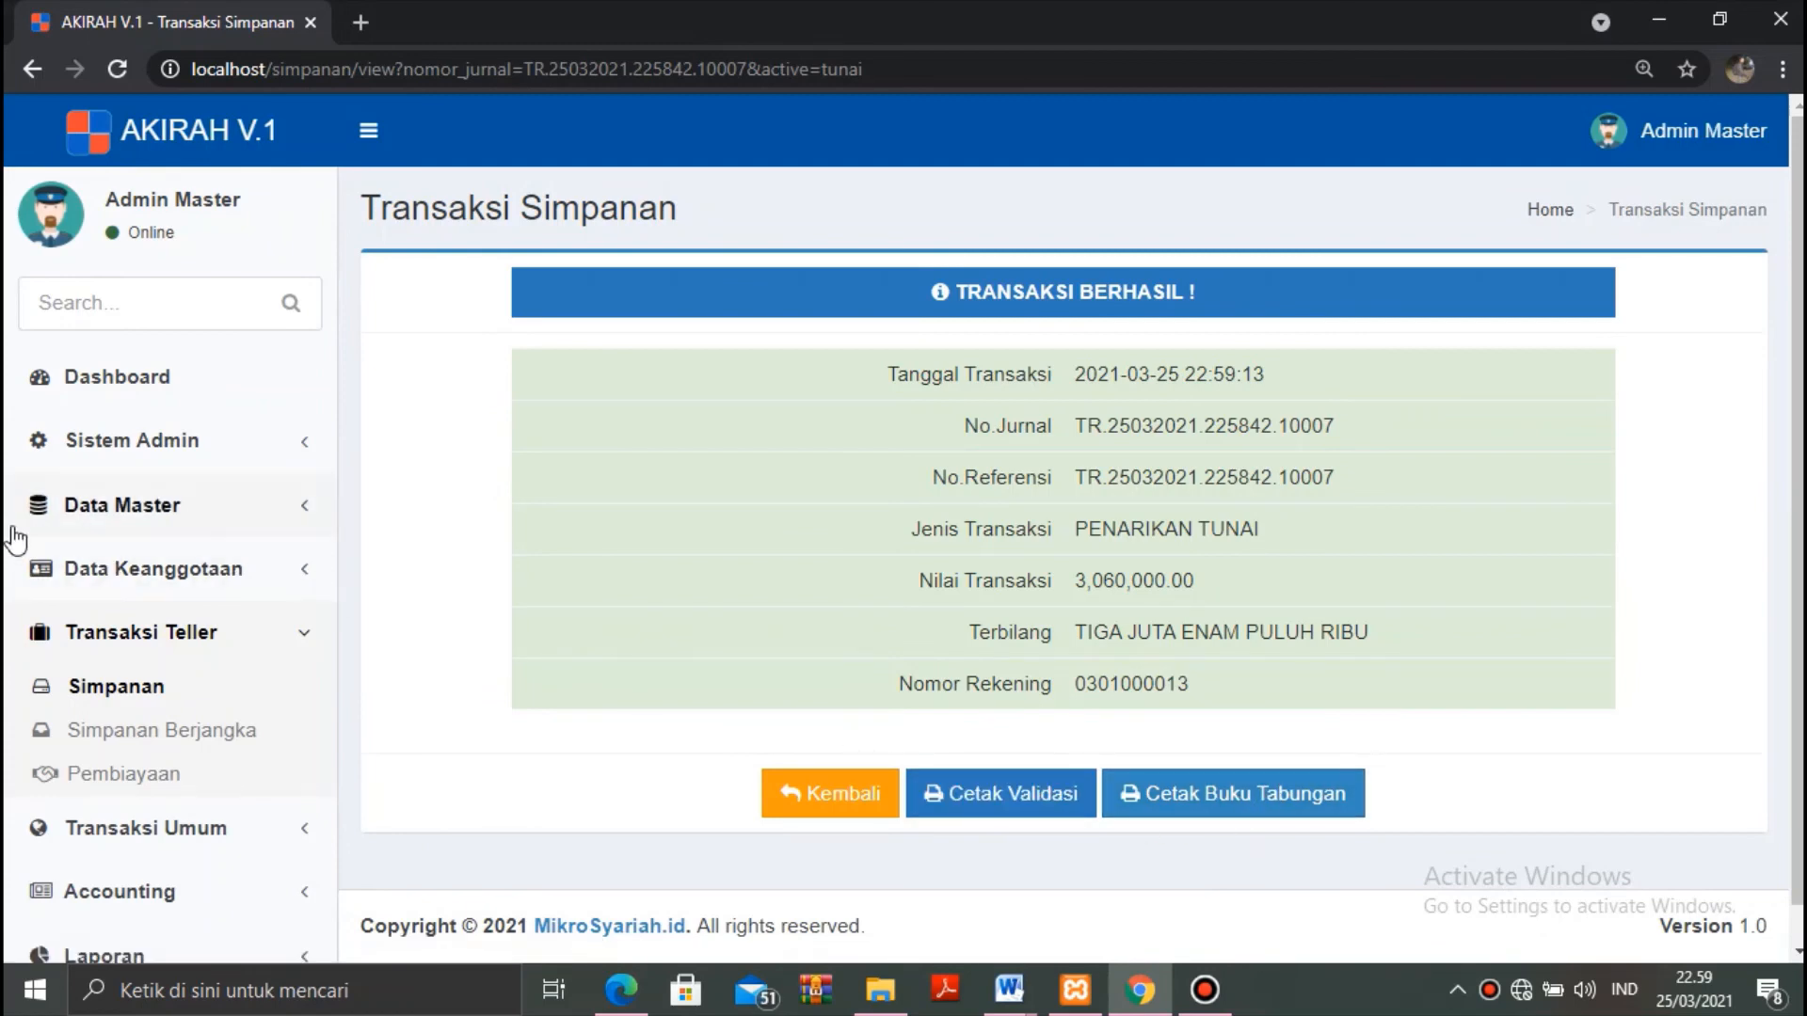
Find the member's Simpanan Sukarela account in the Rek Simpanan data by filtering for "th" and close the account.
click(180, 569)
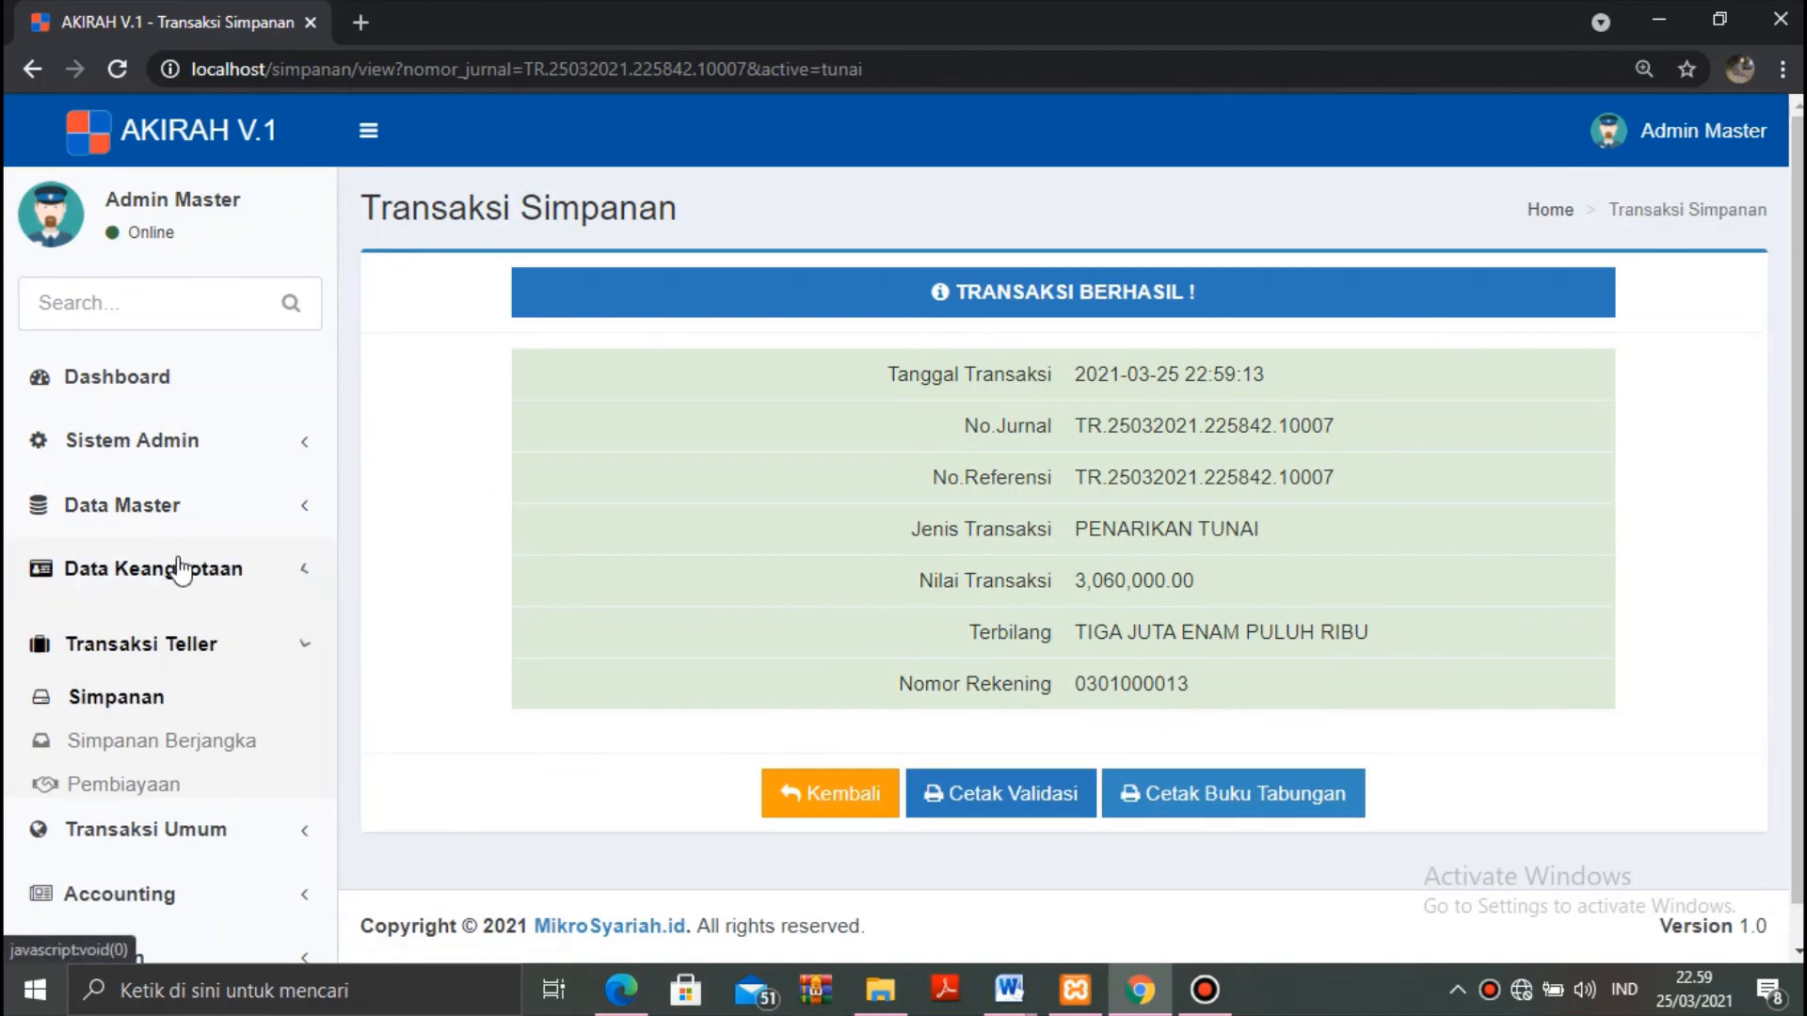
click(138, 670)
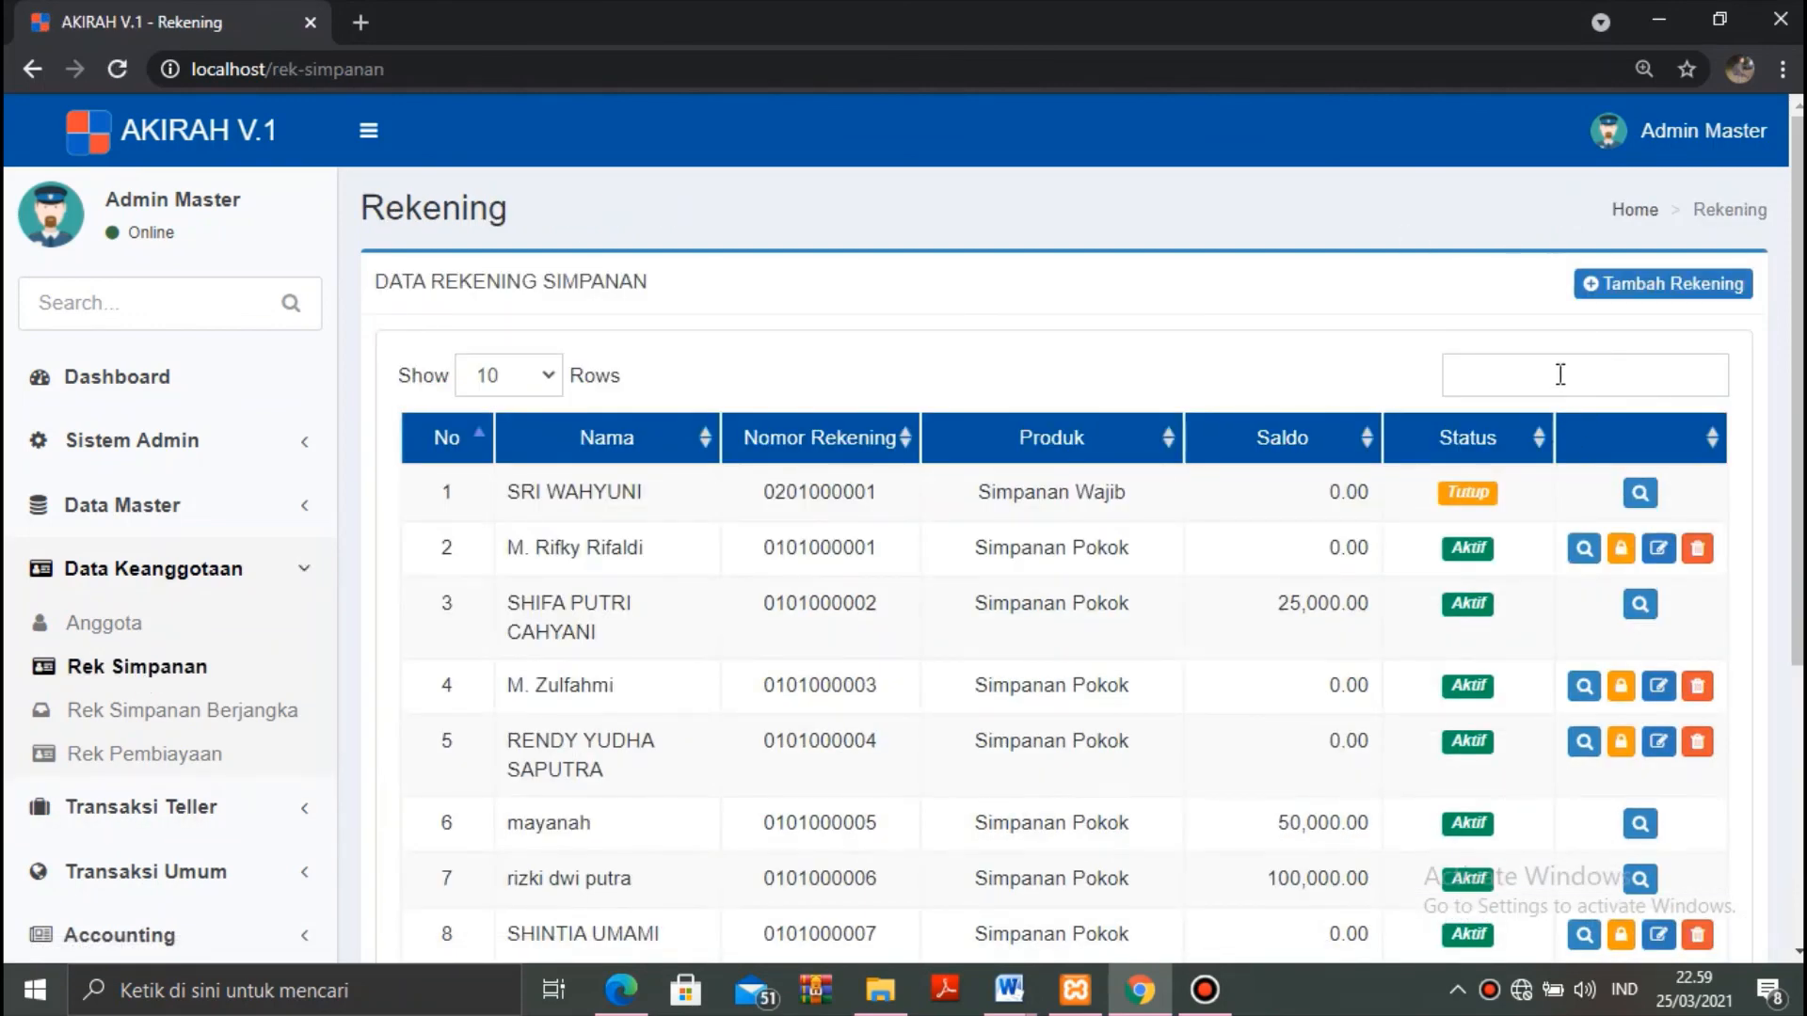
click(1559, 373)
text(th)
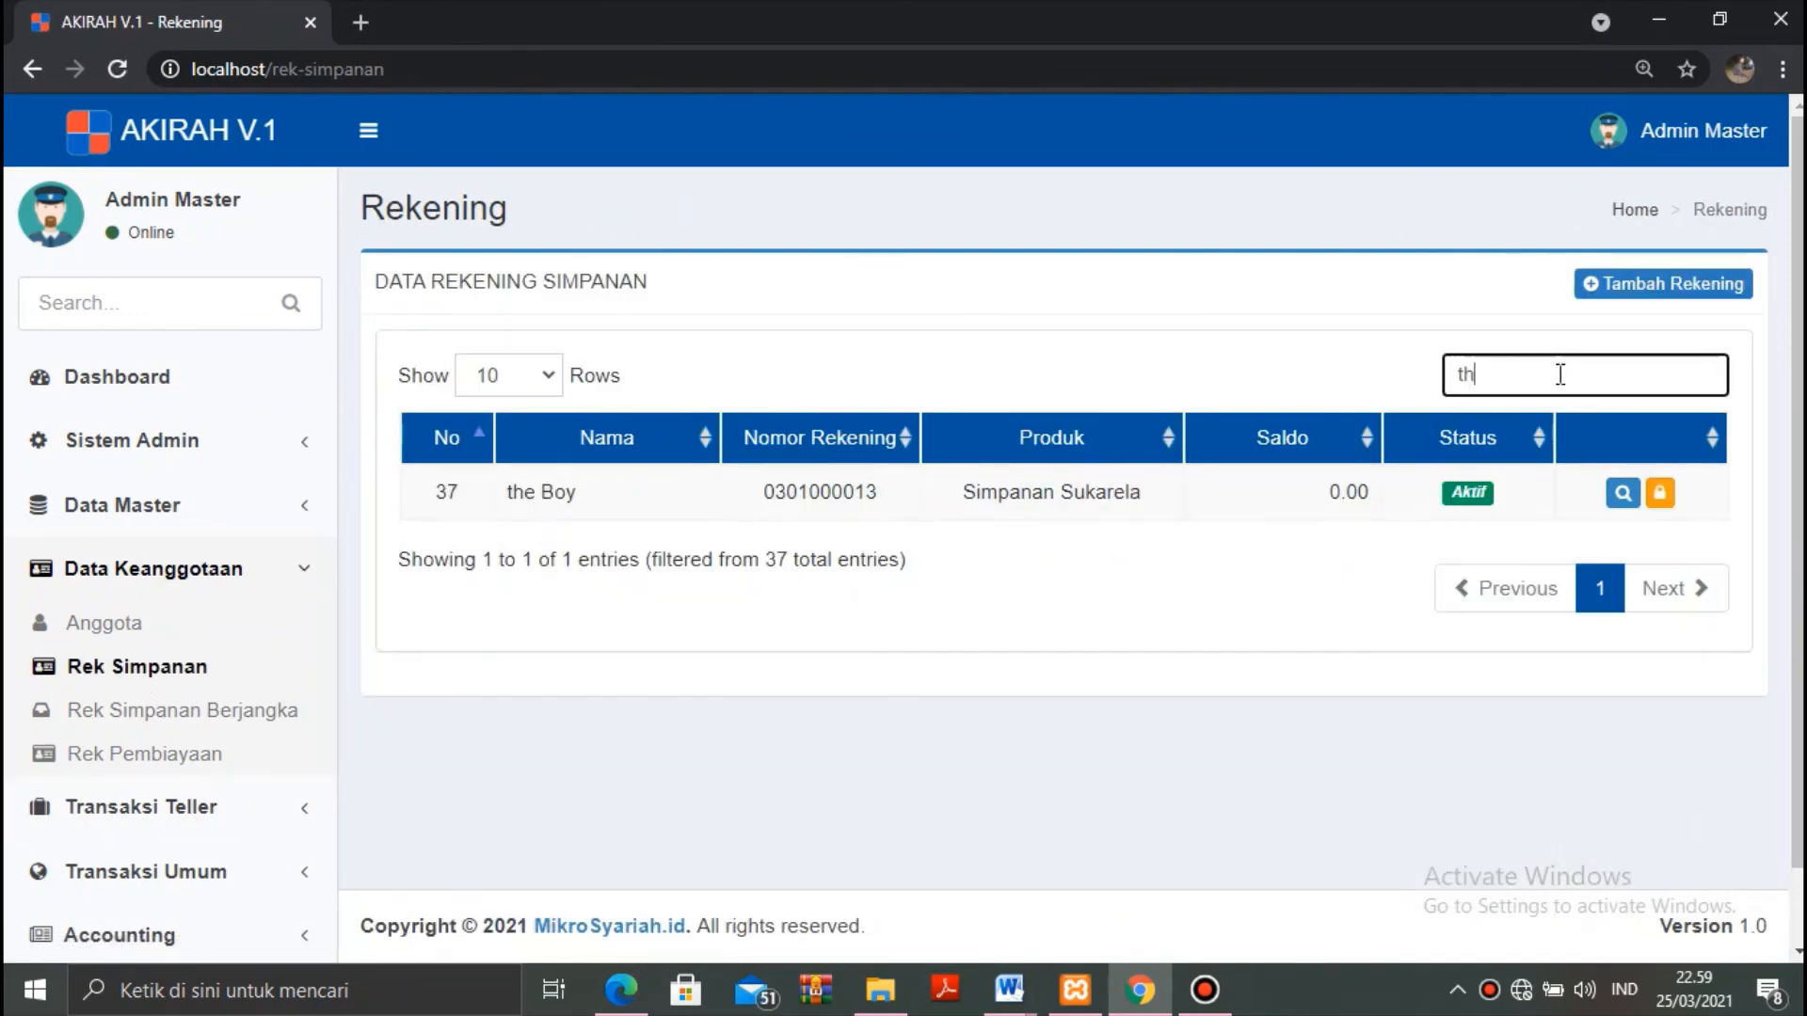
click(1620, 496)
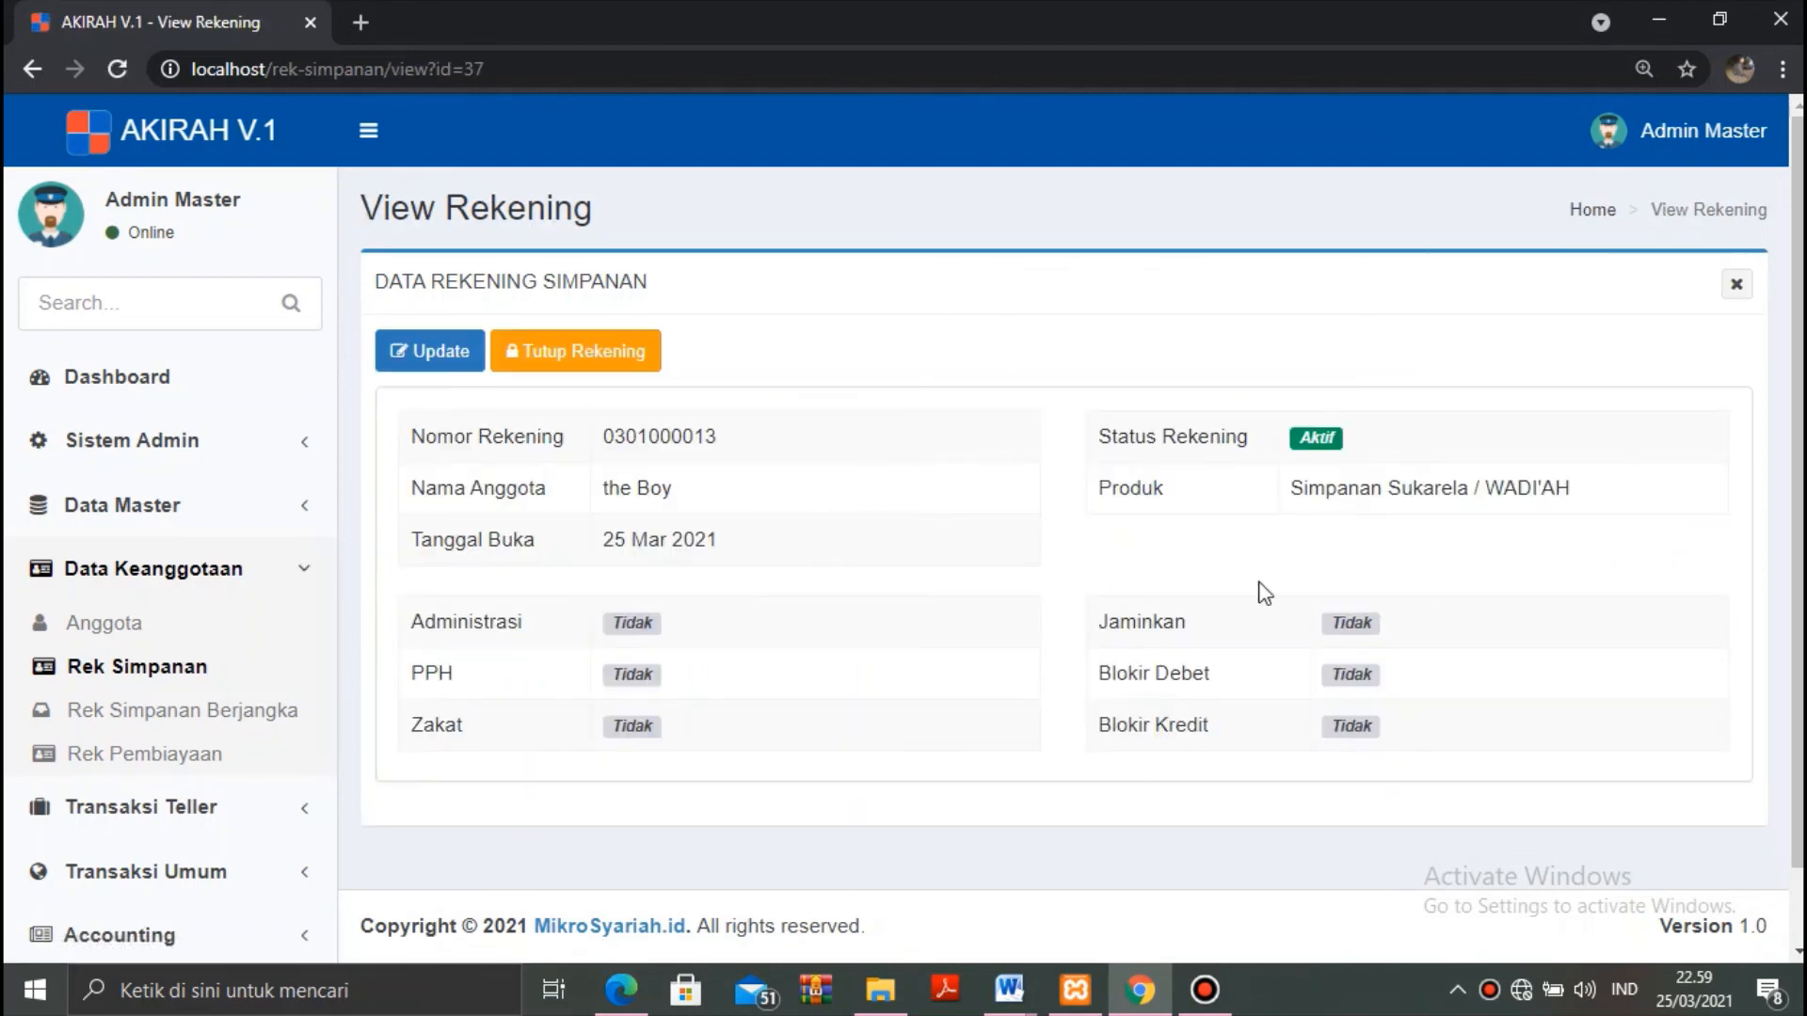
click(582, 364)
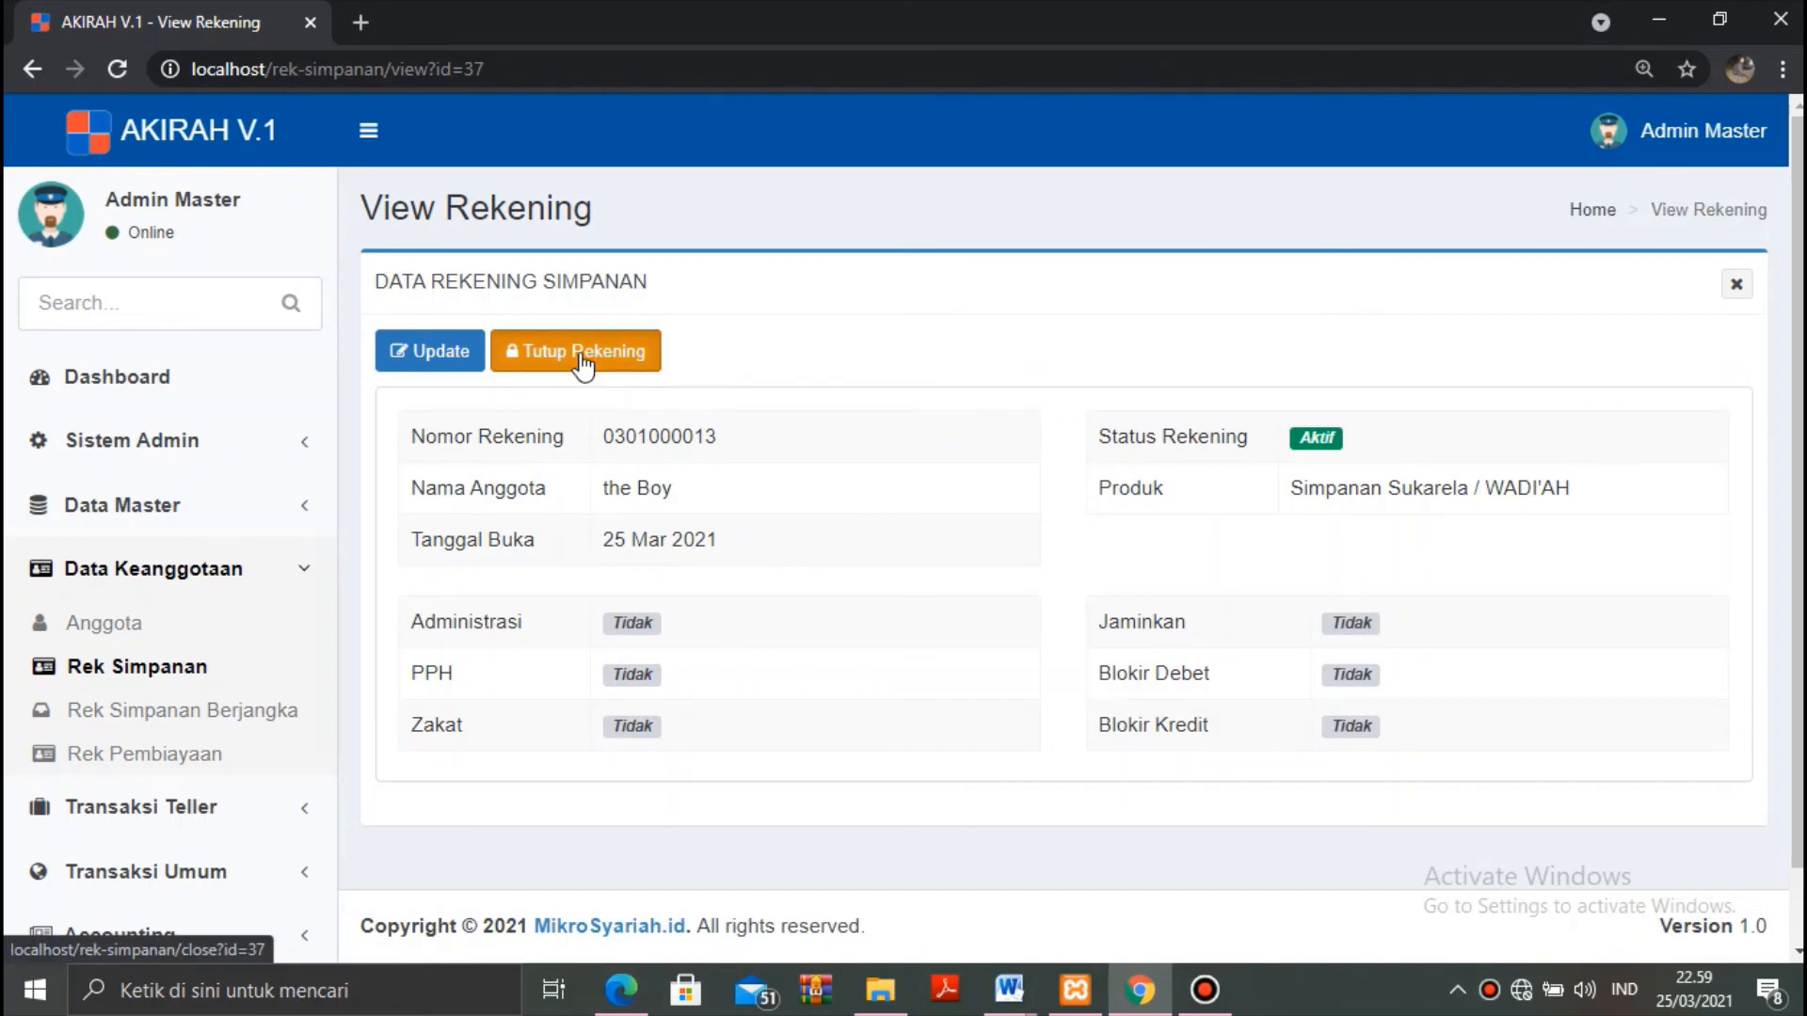
click(1035, 218)
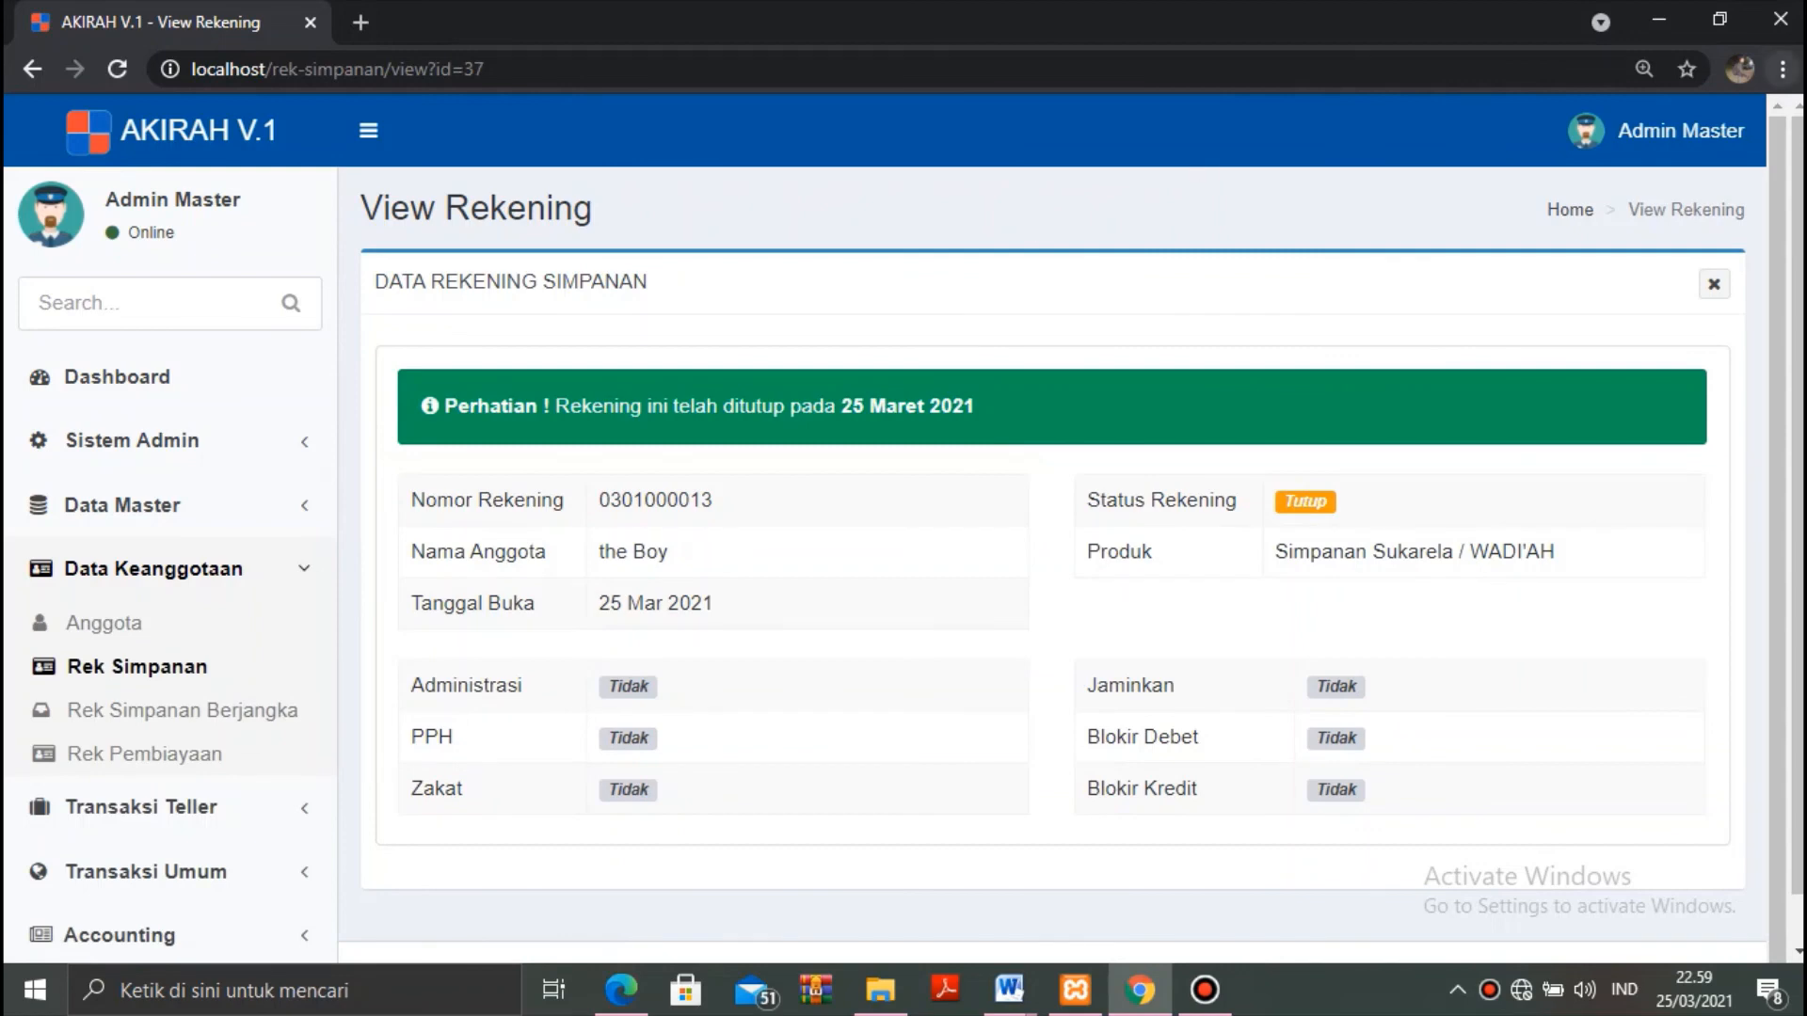
scroll(1781, 186, down, 1)
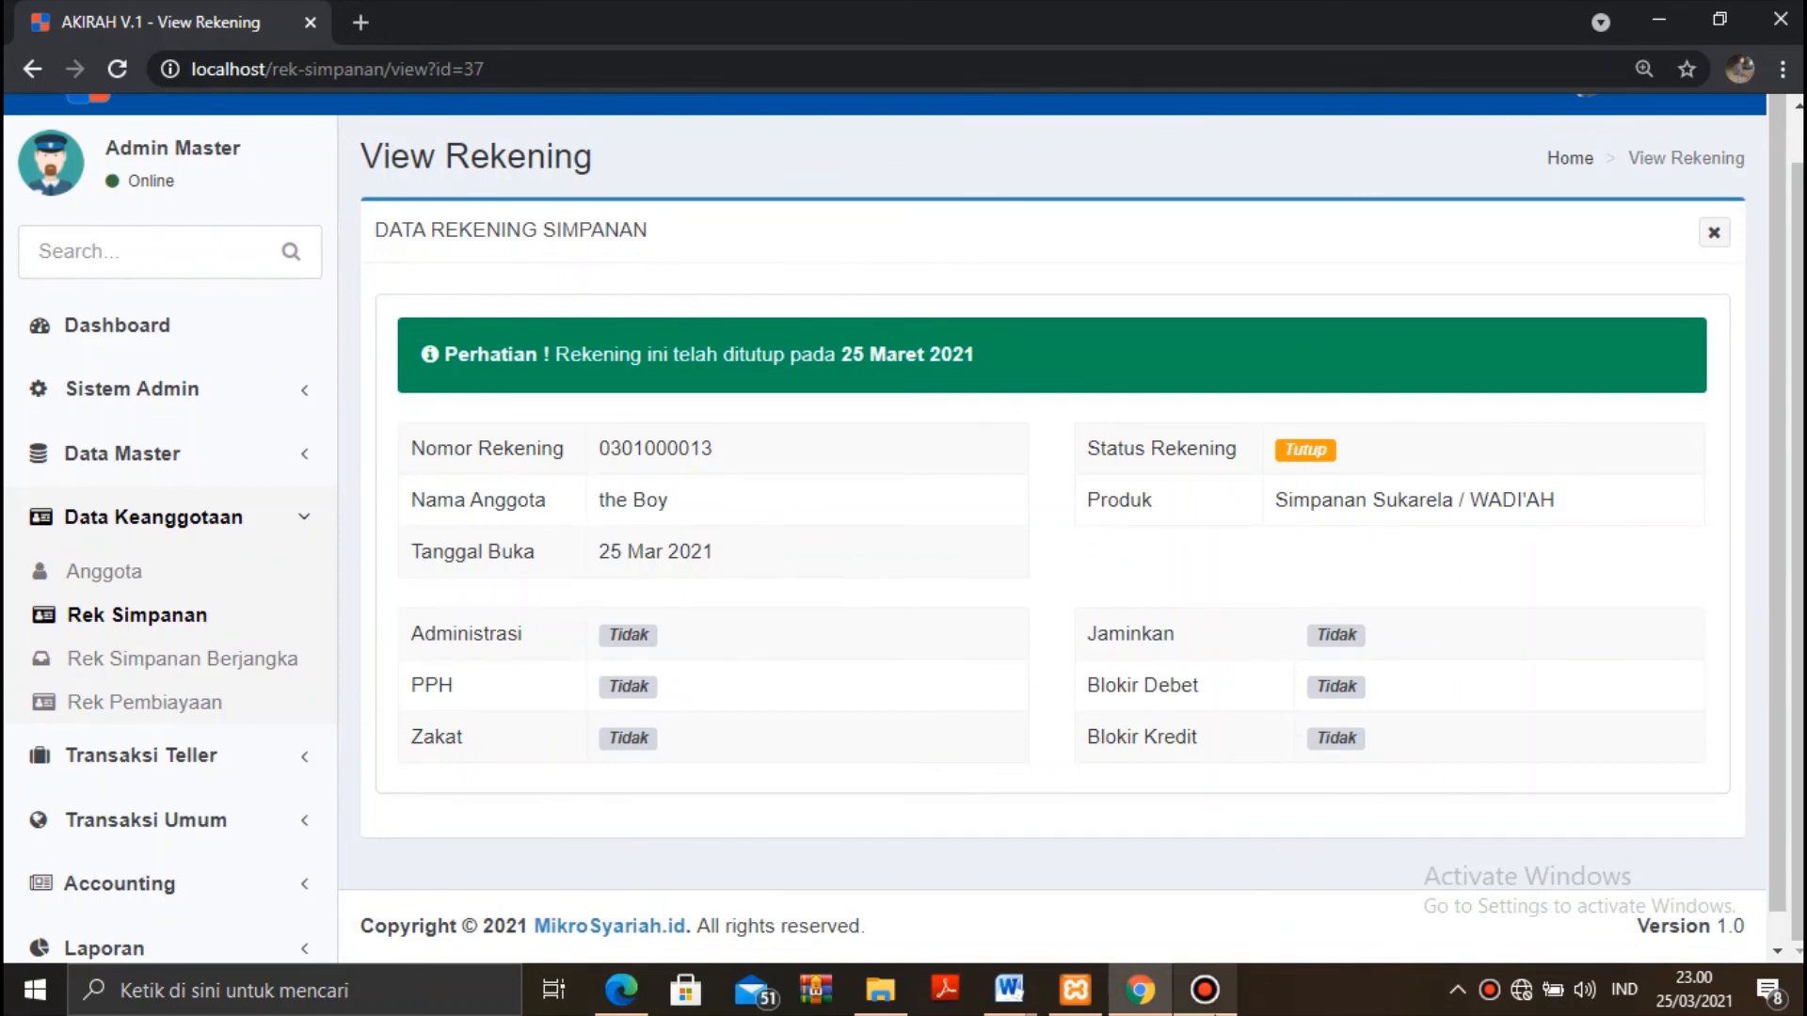
click(1204, 990)
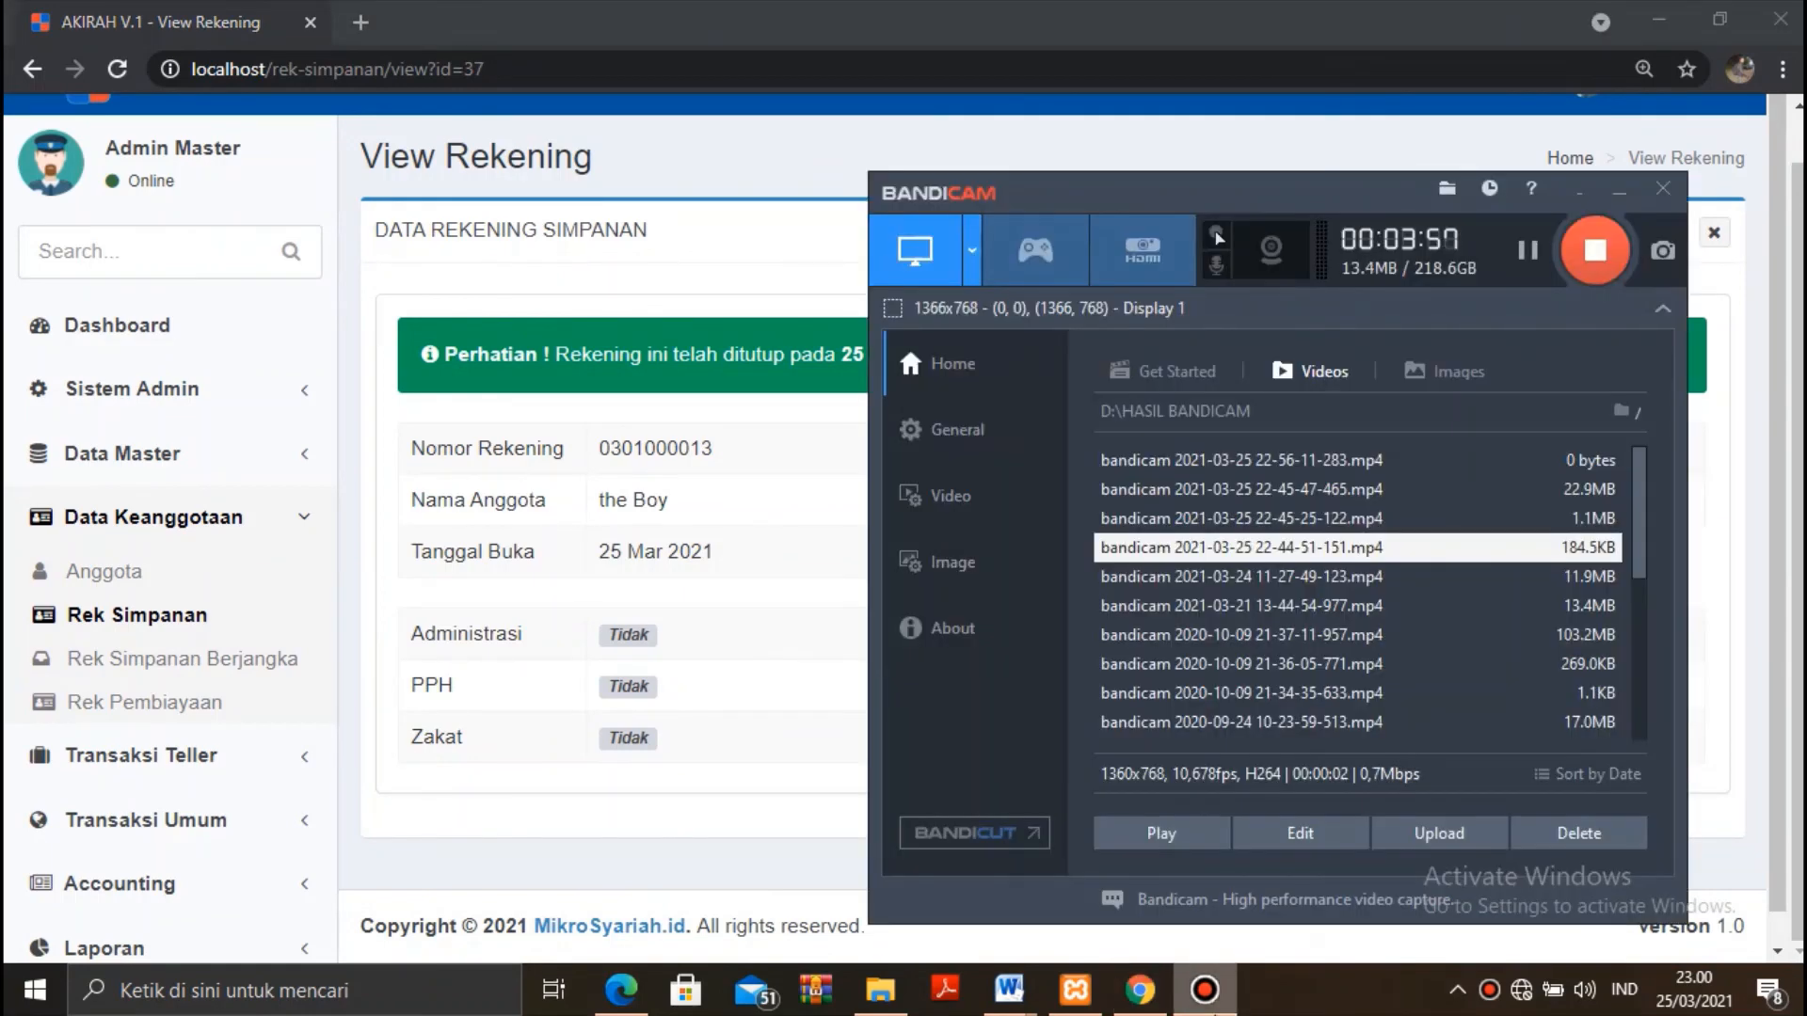